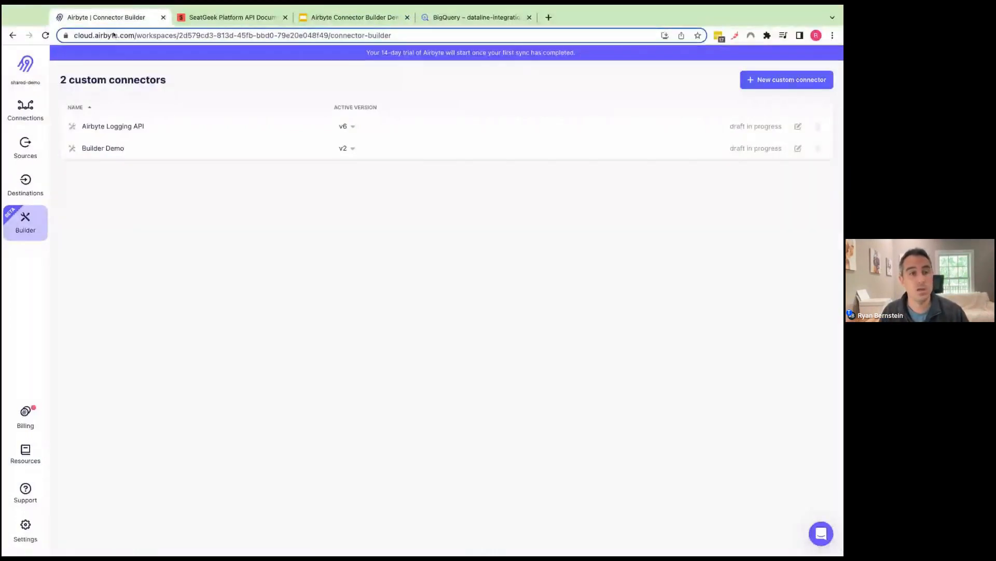
# - View the workspace's existing connections with the page enlarged for readability
pyautogui.click(26, 118)
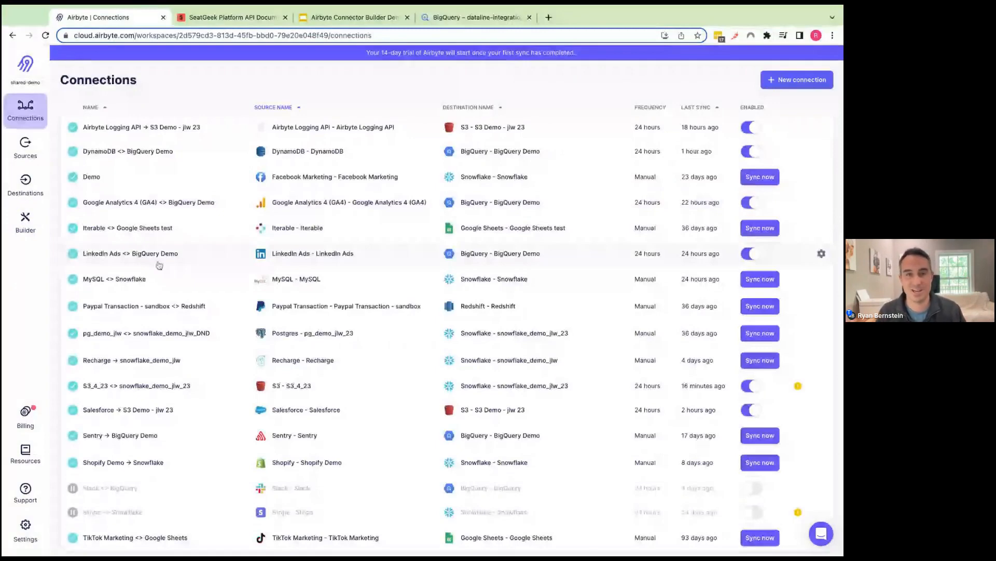
pyautogui.hotkey('ctrl', '+')
pyautogui.hotkey('ctrl', '+')
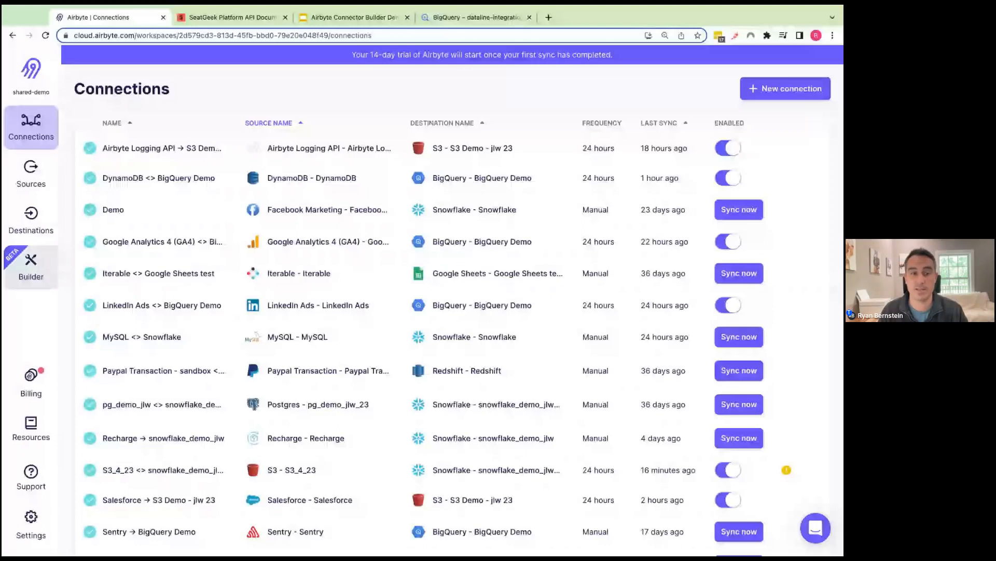
# - Return to the Connector Builder and start a new custom connector
pyautogui.click(32, 279)
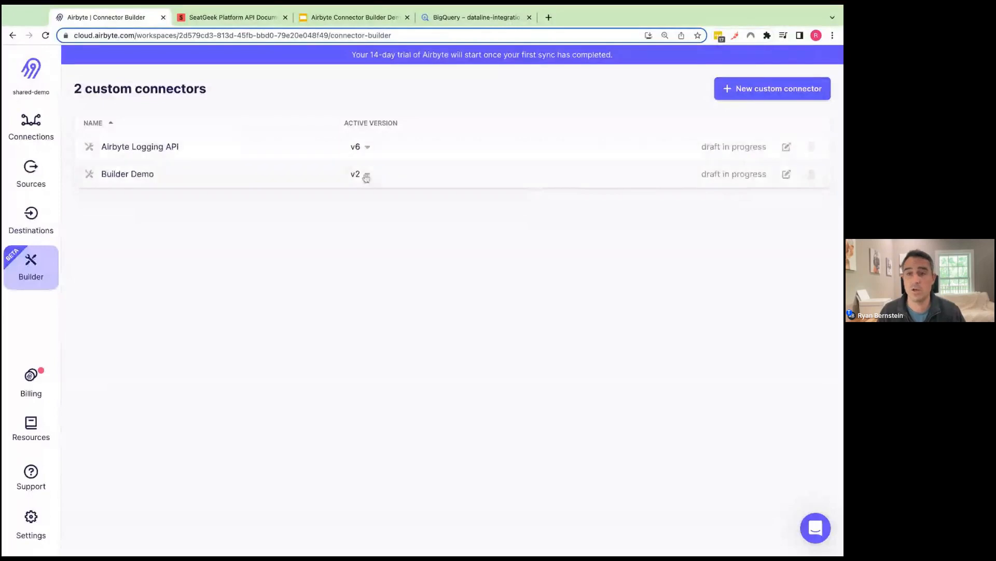
pyautogui.click(790, 88)
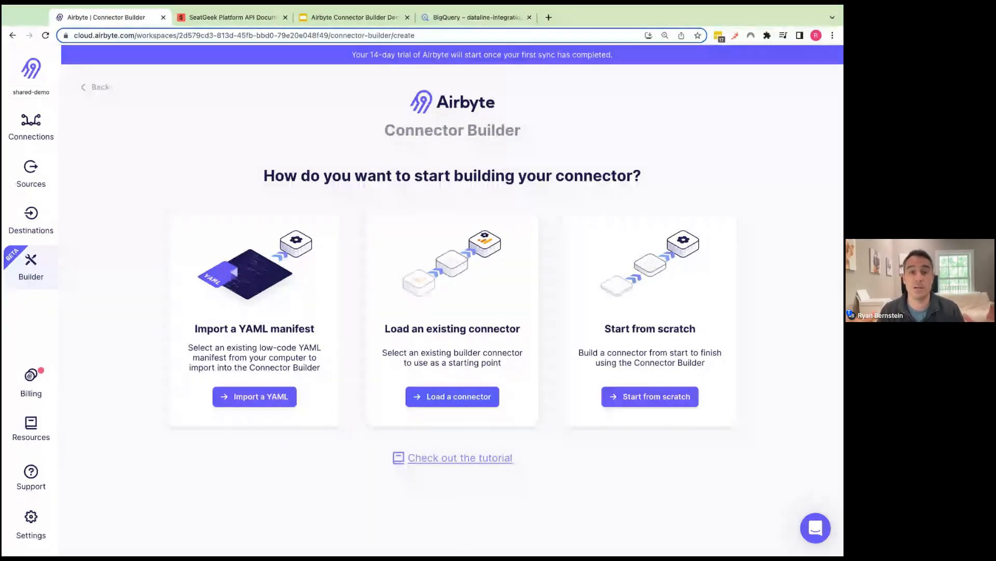
# - Look over the Connector Builder tutorial in a separate tab and return to the connector creation page
pyautogui.keyDown('super'); pyautogui.click(460, 458); pyautogui.keyUp('super')
pyautogui.click(231, 19)
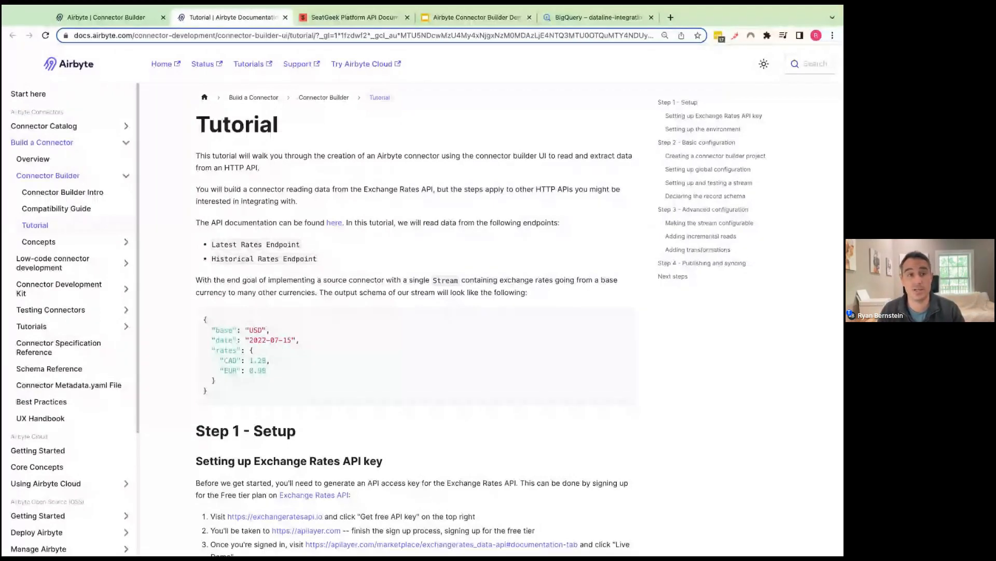
pyautogui.click(117, 21)
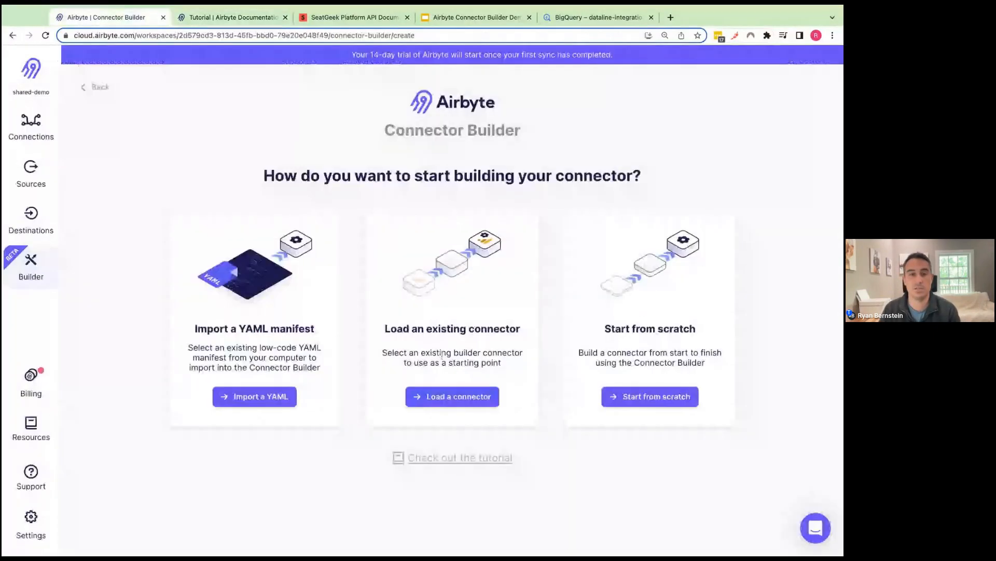
# - Create the connector from scratch and name it Seat Geek Demo
pyautogui.click(647, 398)
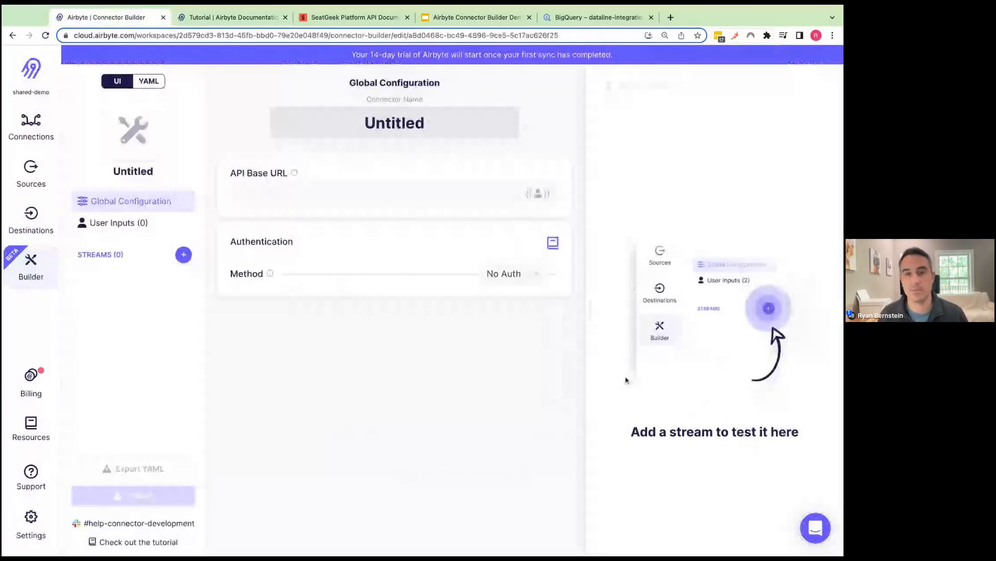
pyautogui.click(365, 112)
pyautogui.write('Seat')
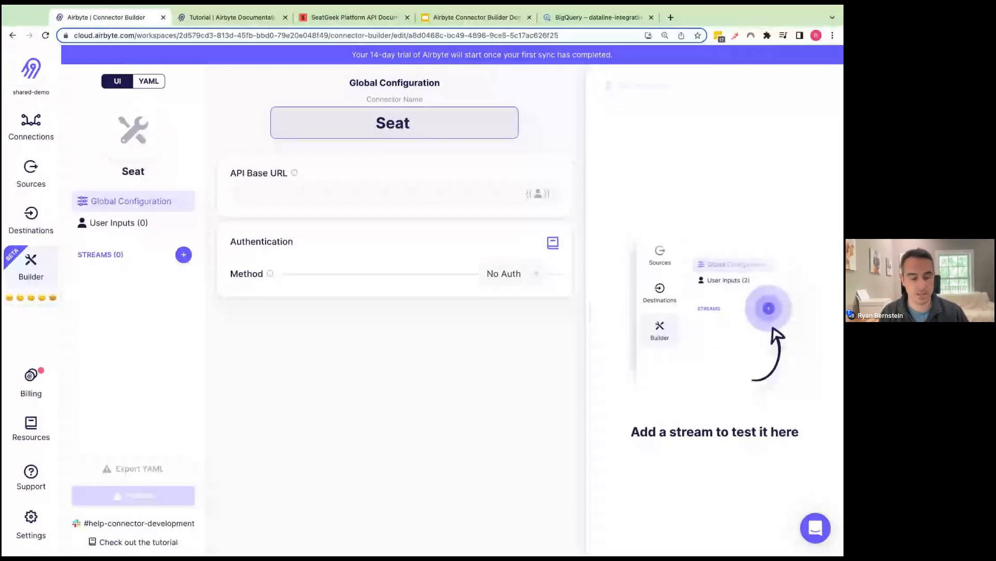
pyautogui.write(' Geek')
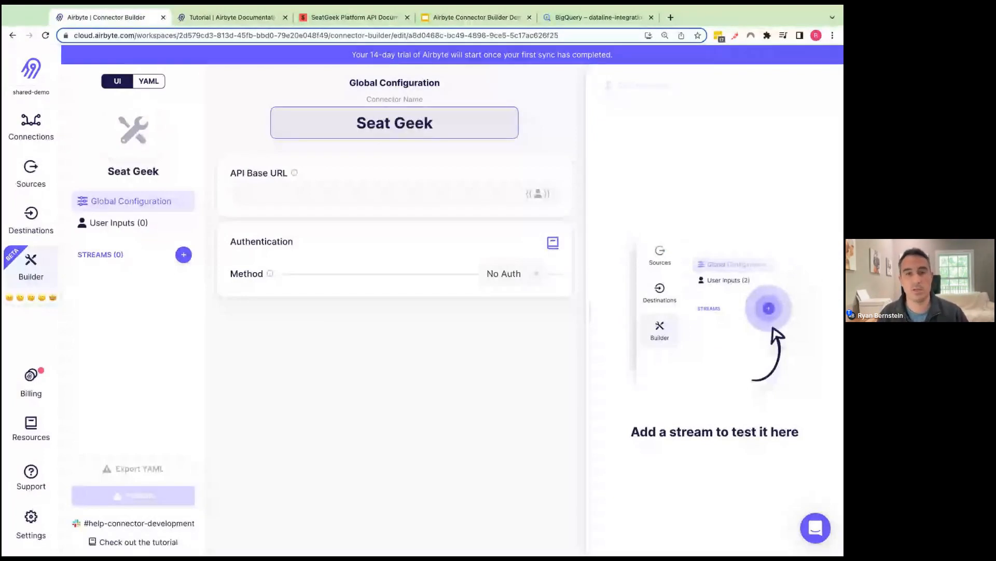
pyautogui.write(' Demo')
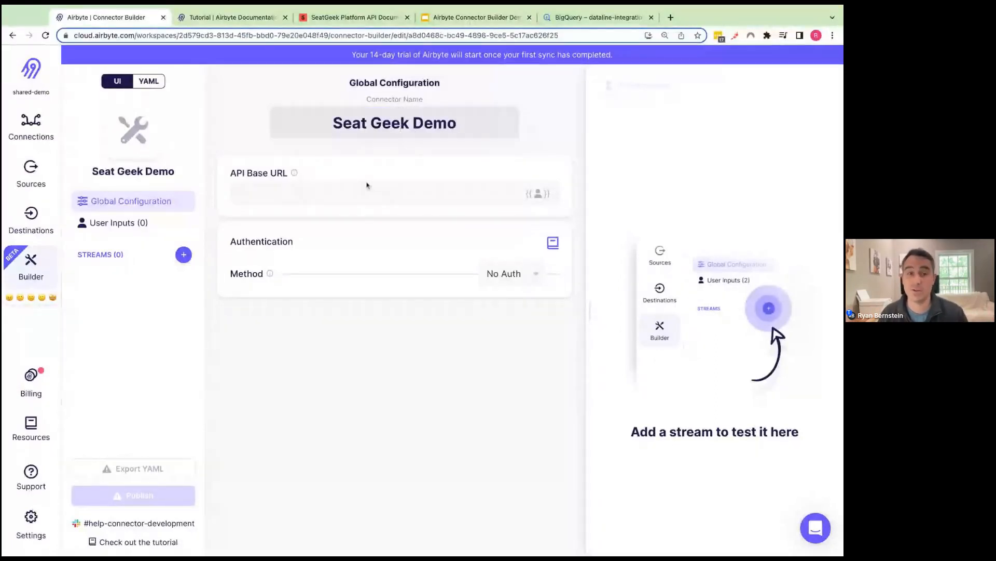
pyautogui.click(293, 190)
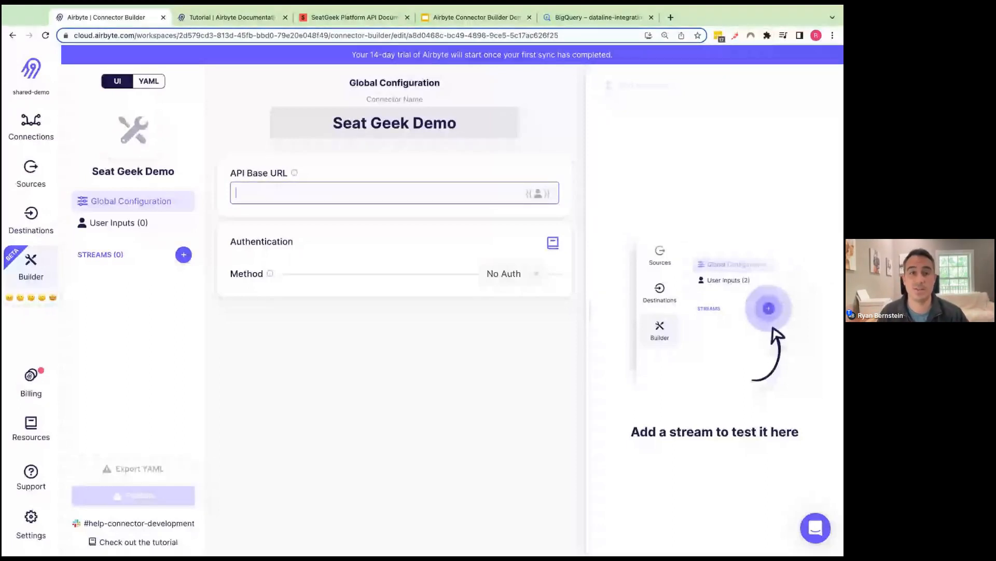
pyautogui.click(345, 18)
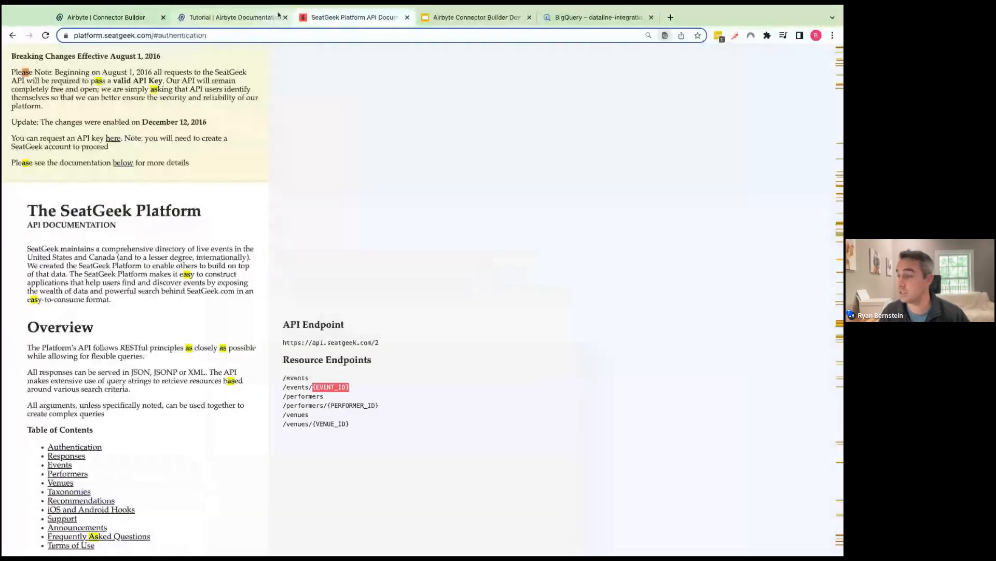
pyautogui.click(284, 17)
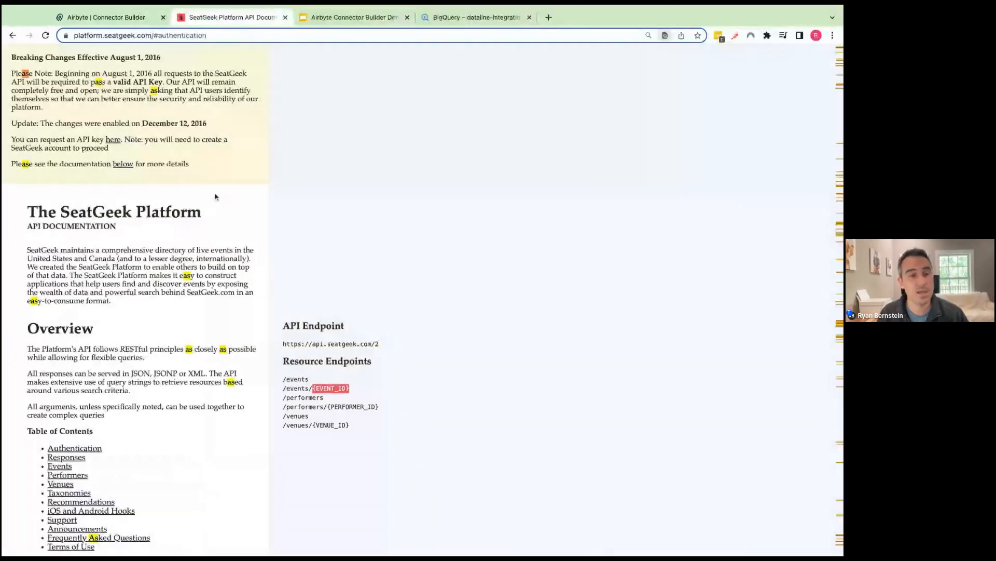
pyautogui.scroll(-1, 154, 257)
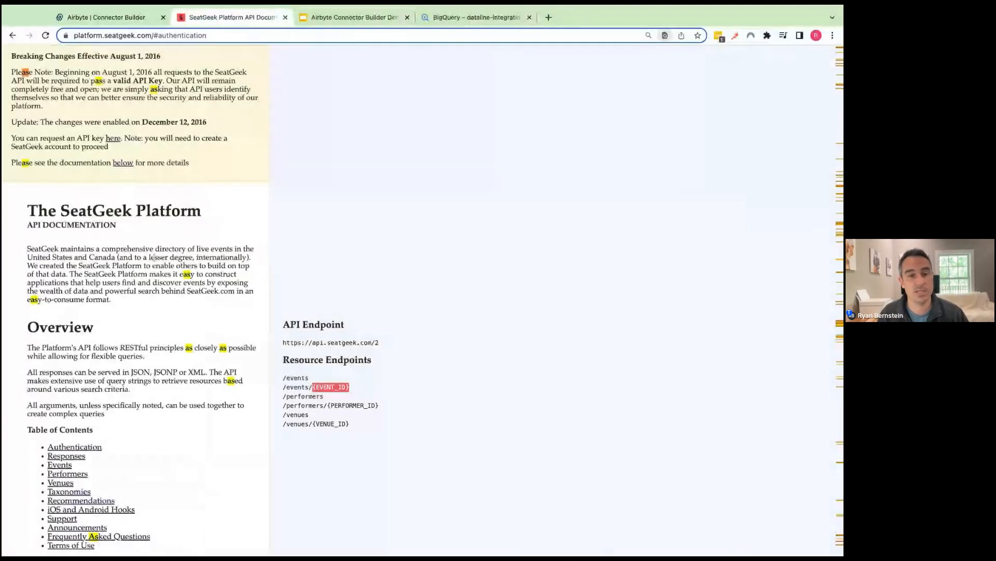
pyautogui.scroll(-1, 153, 257)
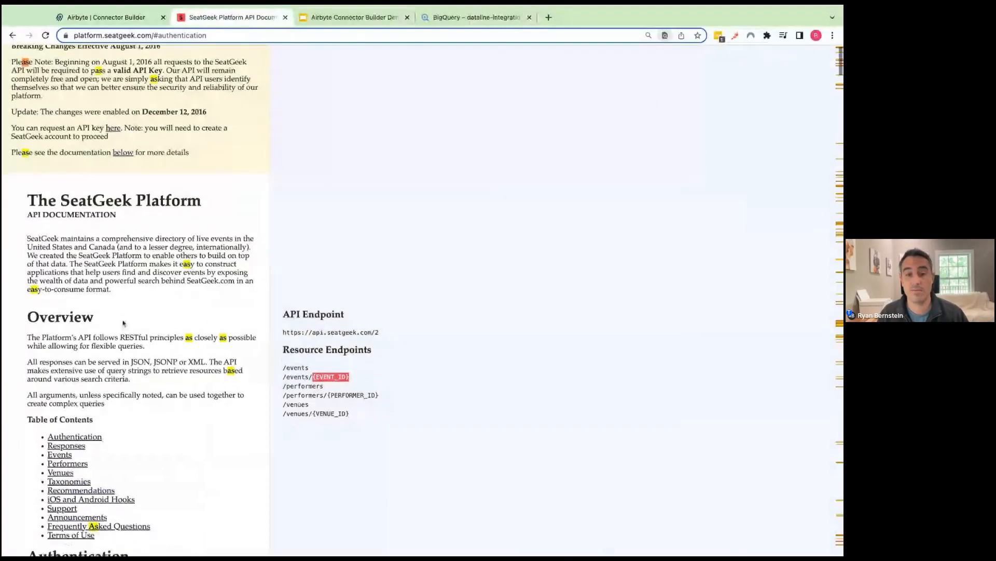
pyautogui.scroll(1, 123, 323)
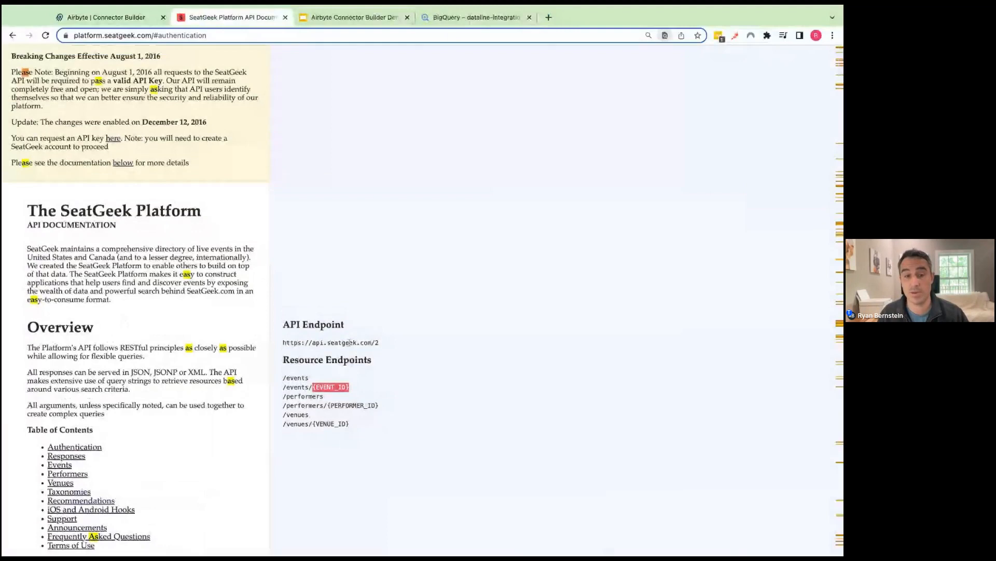
pyautogui.doubleClick(350, 342)
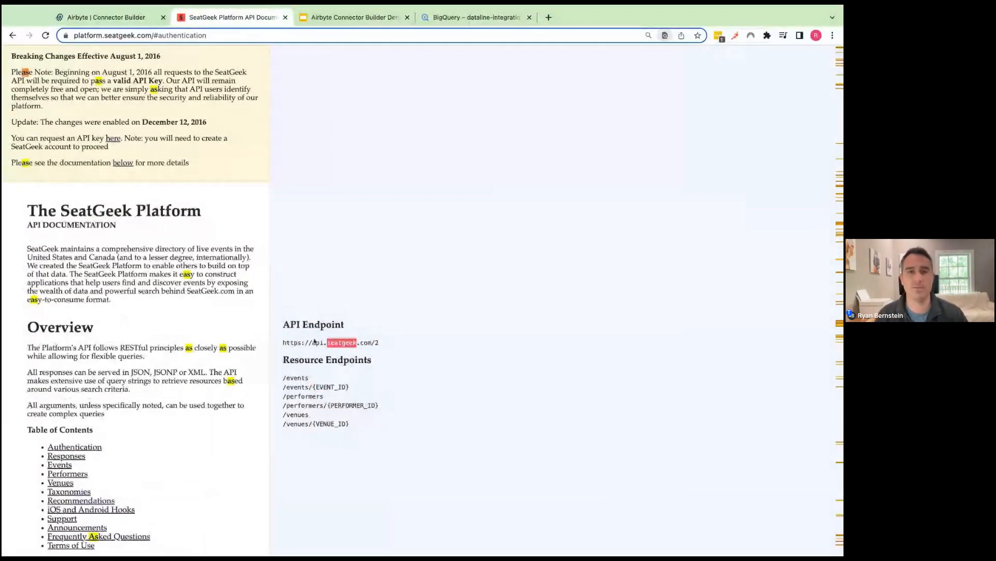
pyautogui.tripleClick(314, 341)
pyautogui.hotkey('ctrl', 'c')
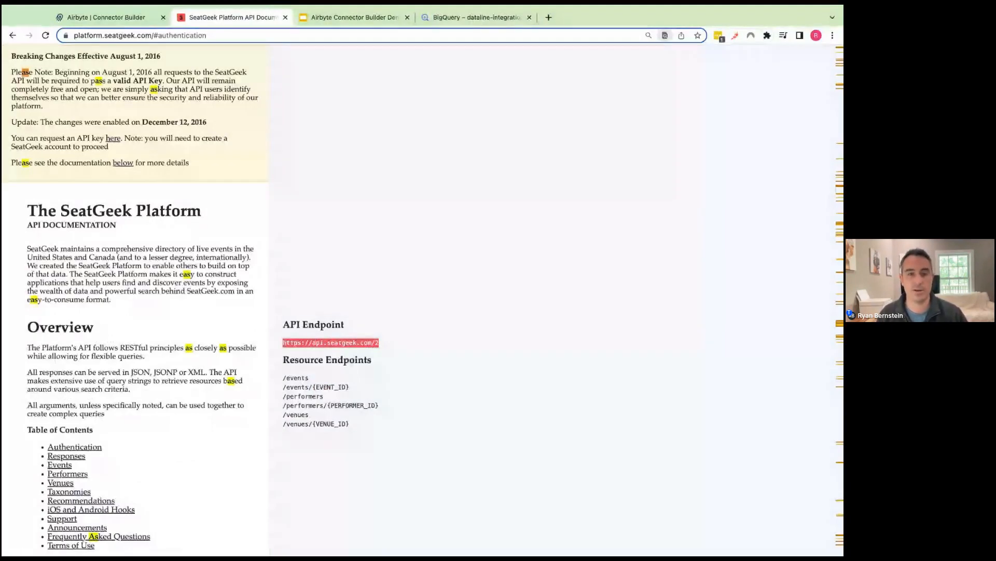
pyautogui.hotkey('ctrl', 'shift', 'Tab')
pyautogui.hotkey('ctrl', 'v')
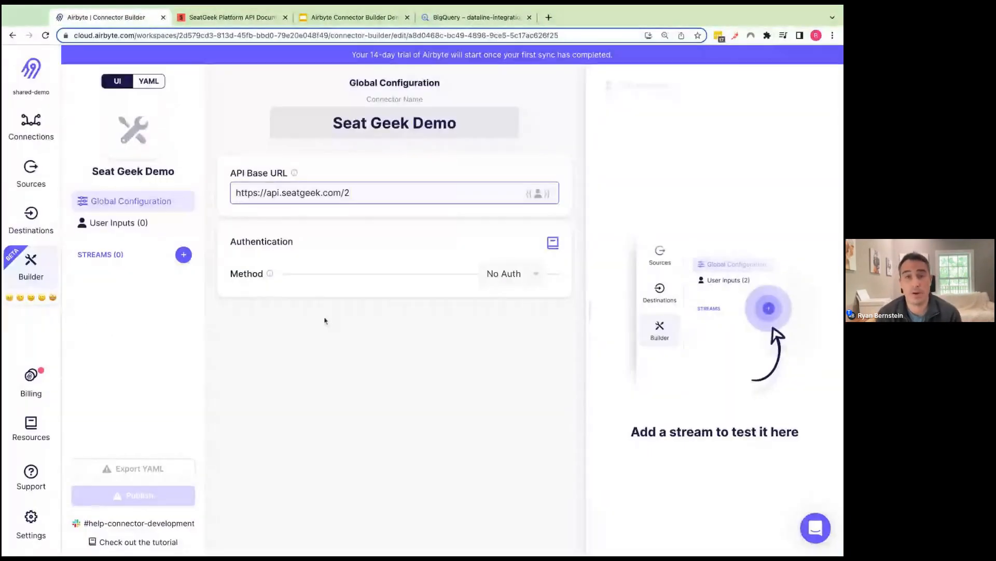
pyautogui.click(325, 289)
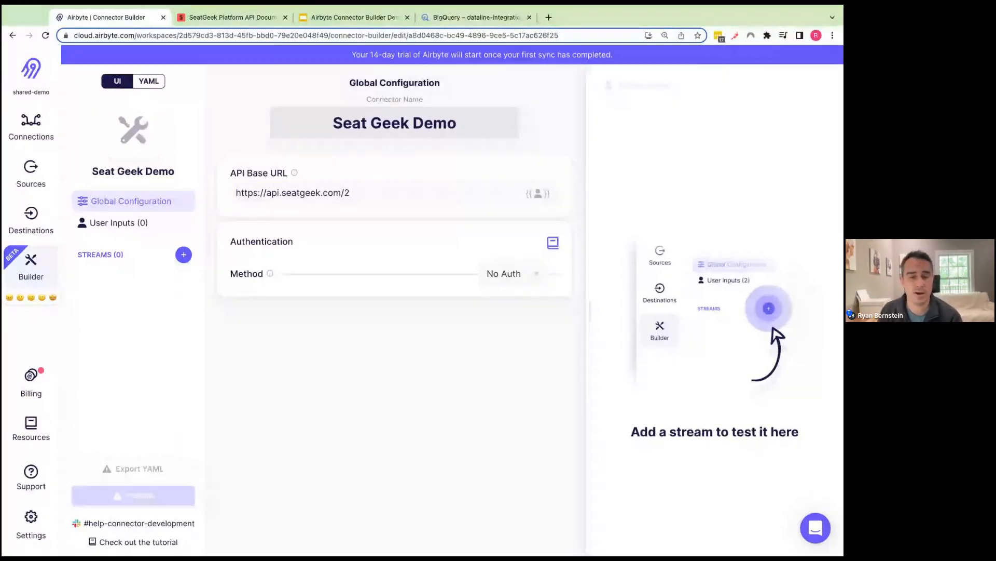
pyautogui.click(522, 274)
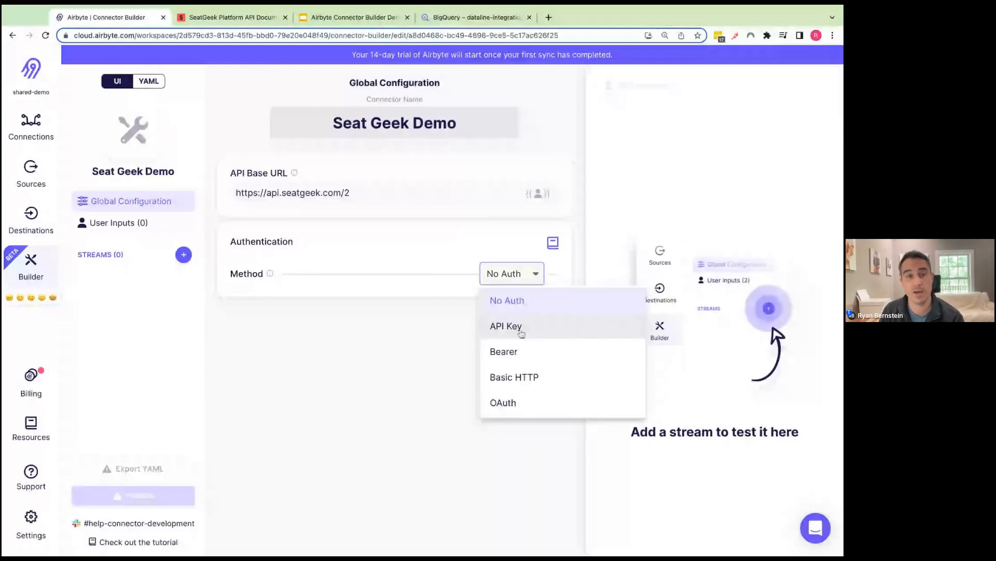
pyautogui.click(517, 377)
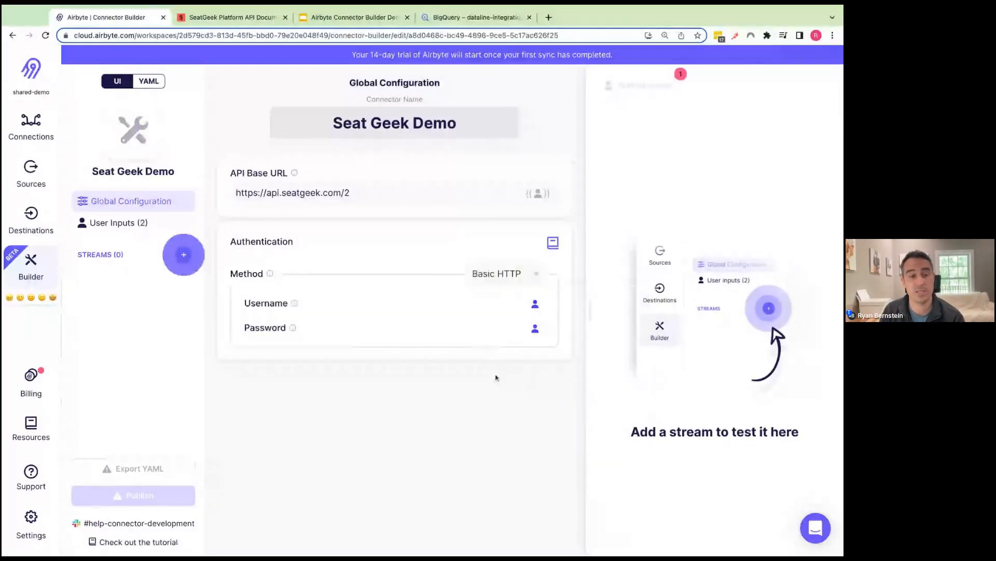
# - Check the Authentication section of the SeatGeek API documentation for Basic Auth support and return to the connector
pyautogui.click(219, 18)
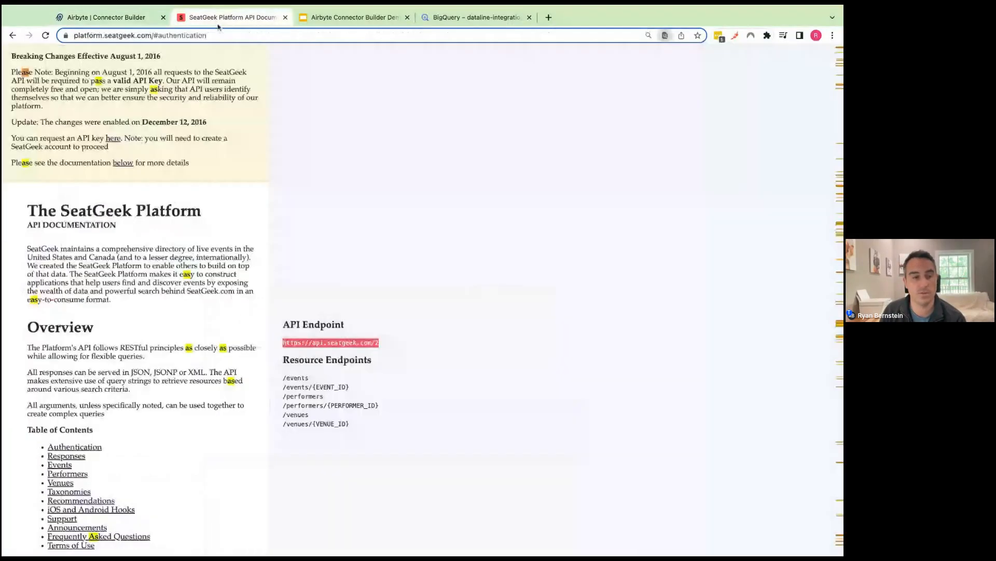
pyautogui.scroll(-1, 44, 468)
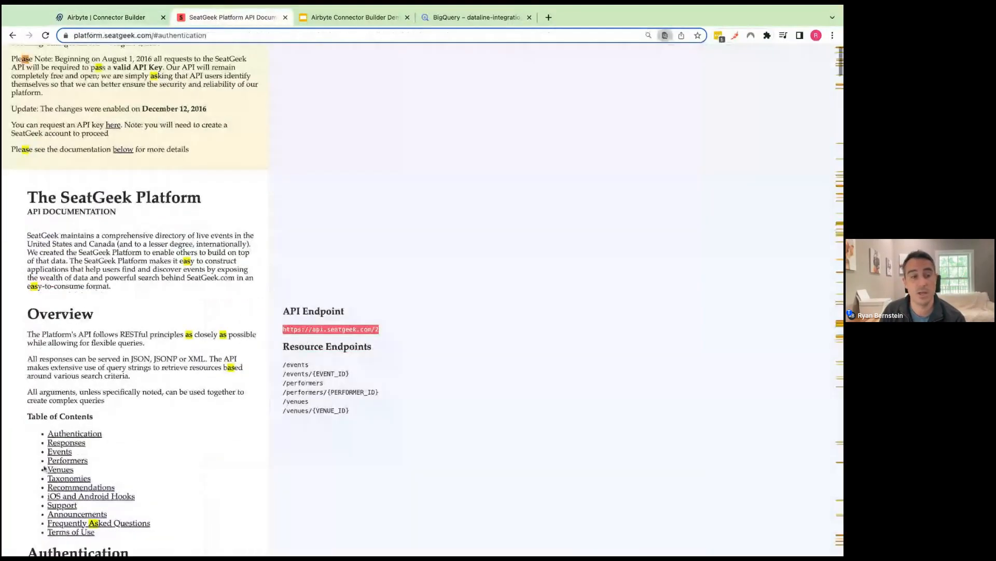
pyautogui.scroll(-5, 187, 388)
pyautogui.scroll(-2, 89, 266)
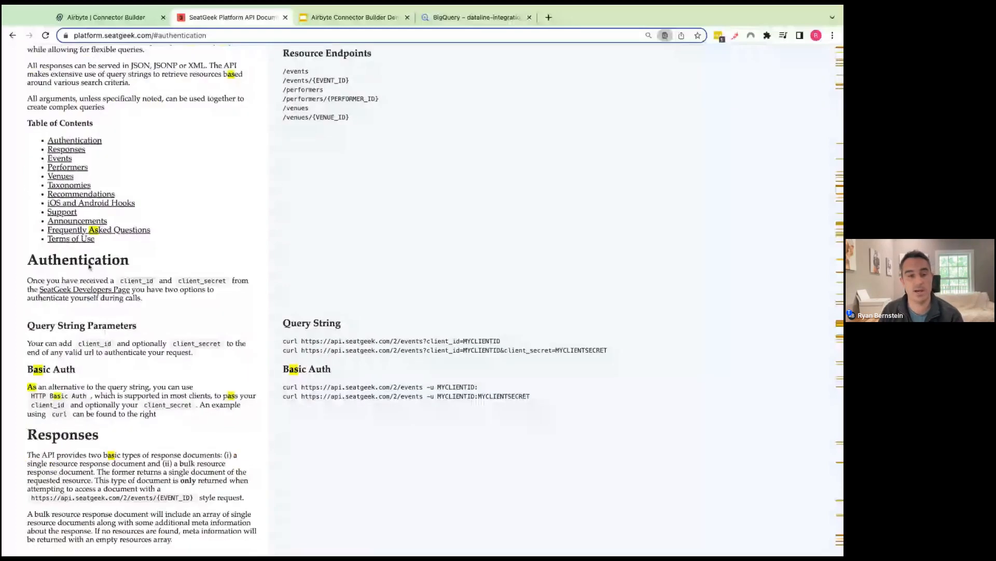
pyautogui.doubleClick(89, 266)
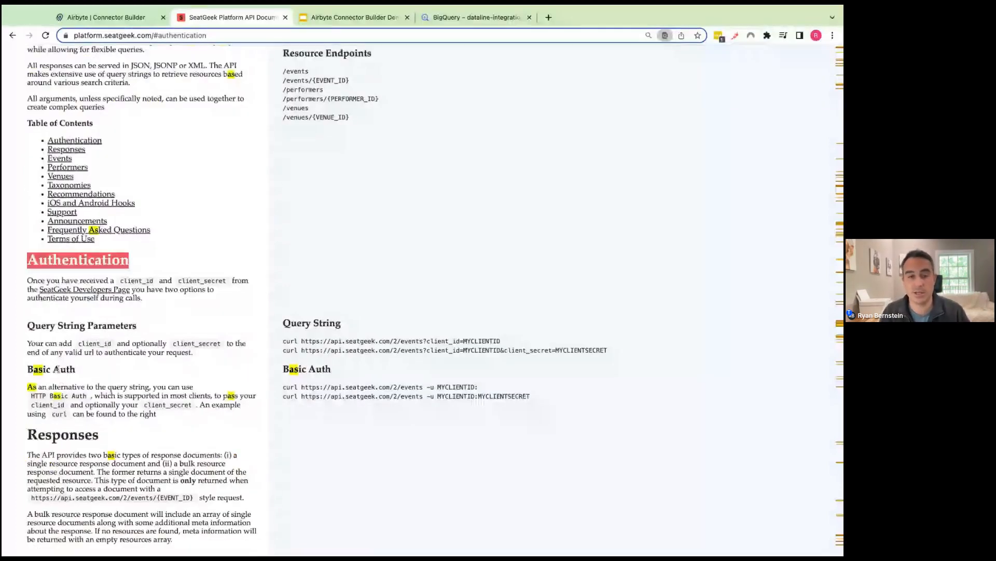
pyautogui.tripleClick(56, 369)
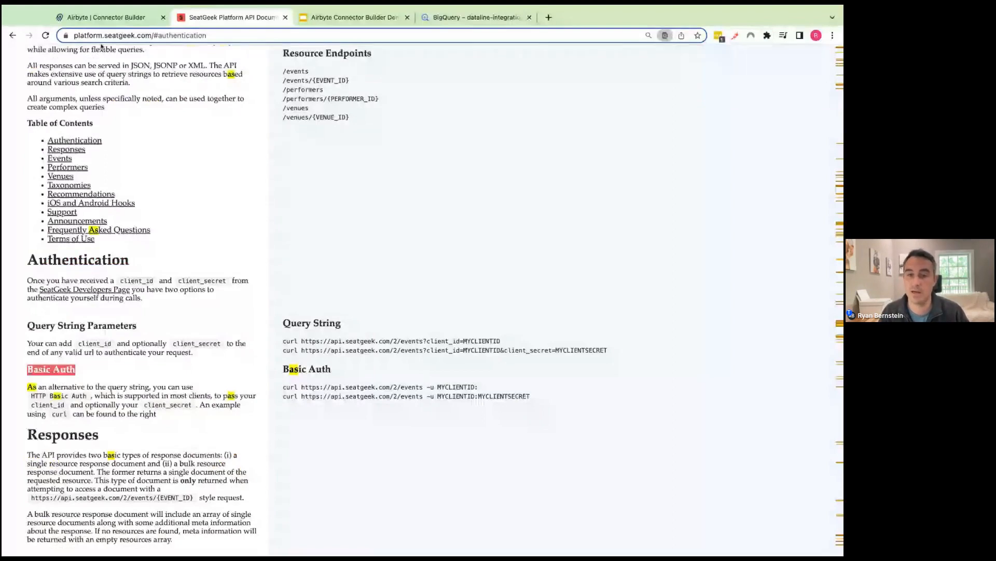
pyautogui.hotkey('ctrl', 'shift', 'Tab')
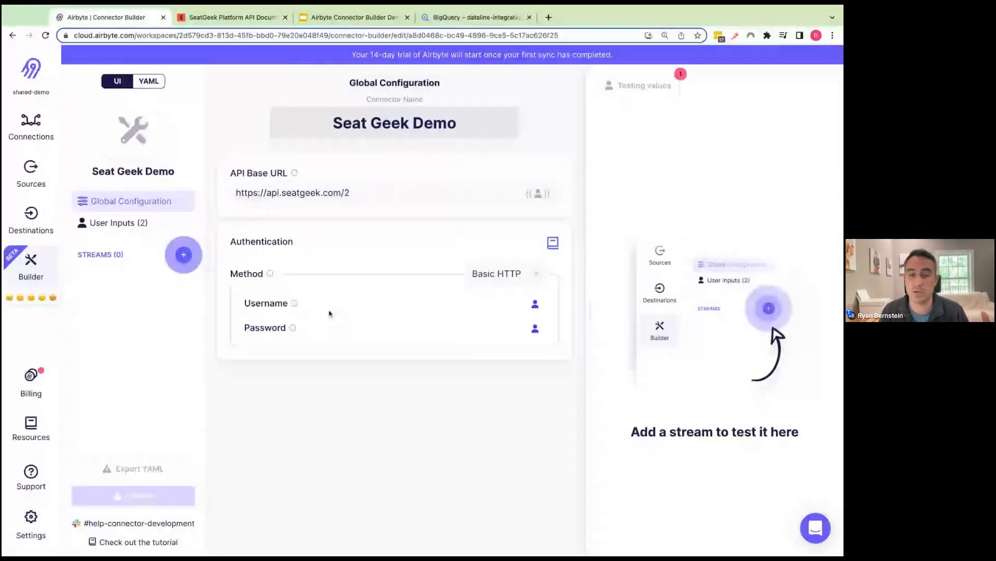
# - Fill the testing values' username and password from the saved login and save them
pyautogui.moveTo(293, 328)
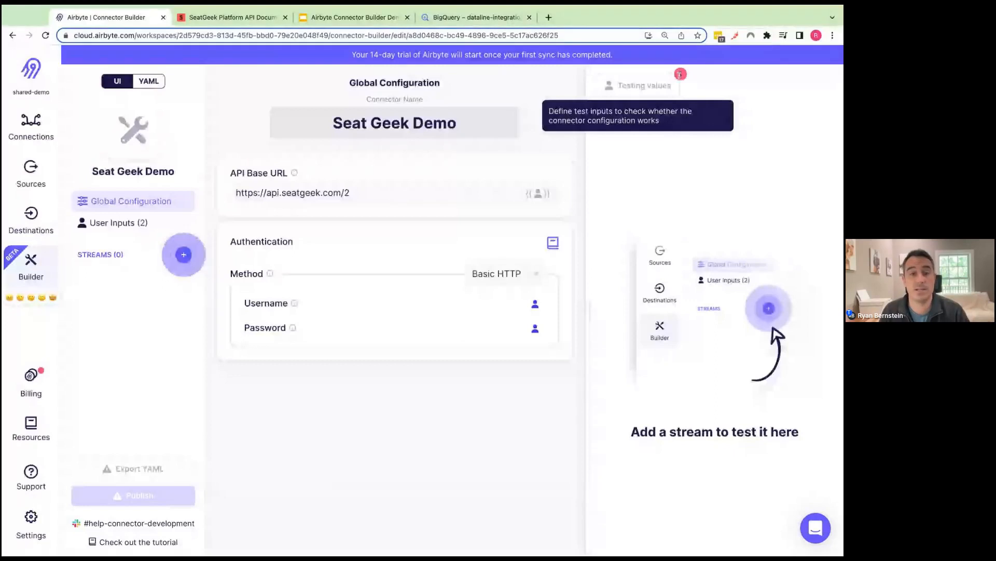
pyautogui.click(641, 85)
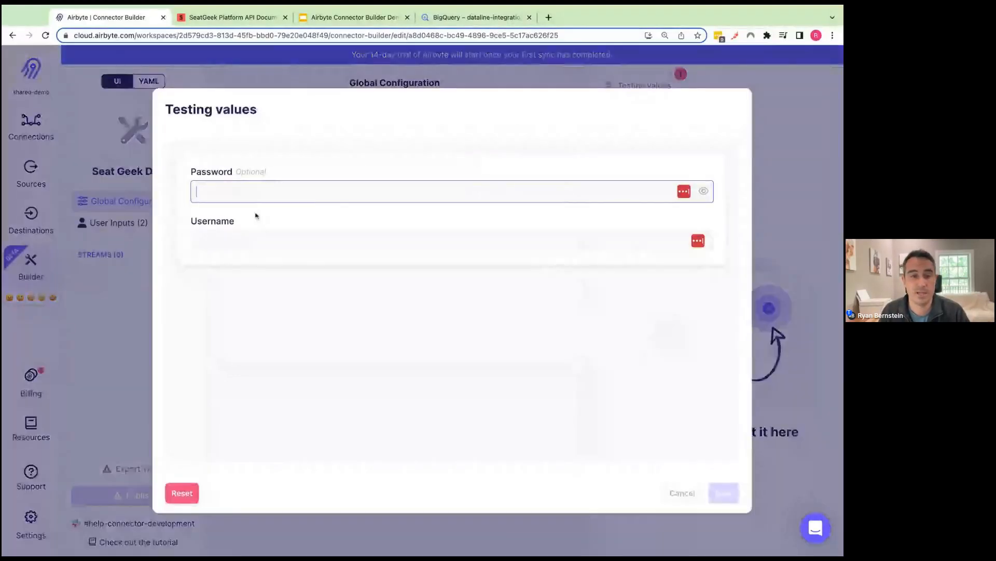
pyautogui.click(684, 191)
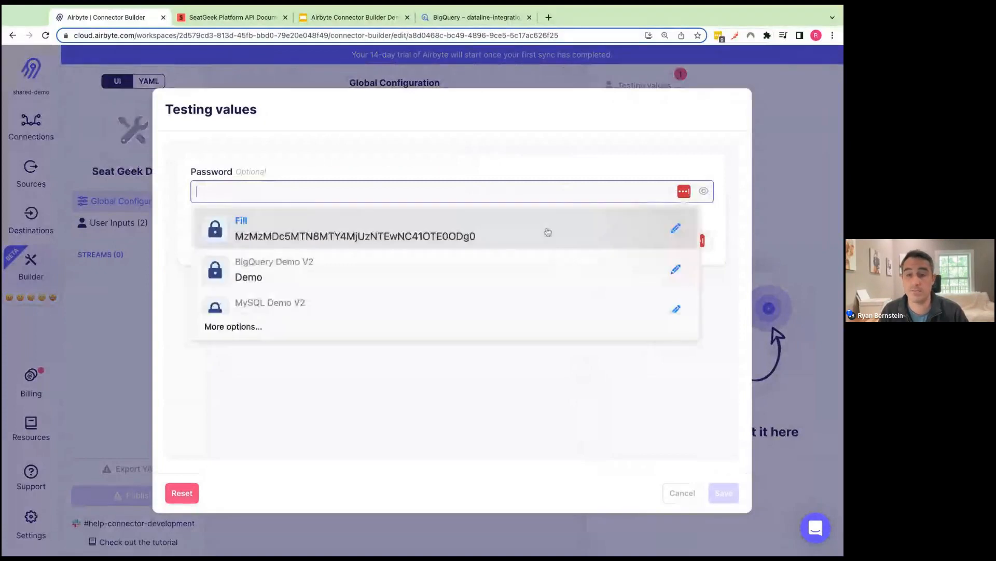
pyautogui.click(546, 231)
pyautogui.click(722, 493)
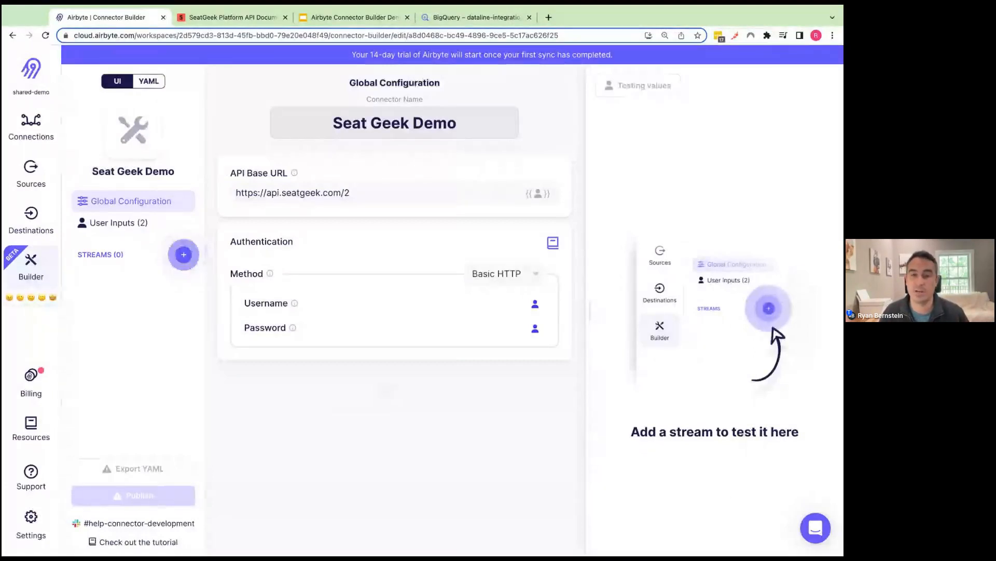
# - Create a stream named Events with the URL path events, checking the resource endpoints in the SeatGeek API documentation
pyautogui.click(184, 255)
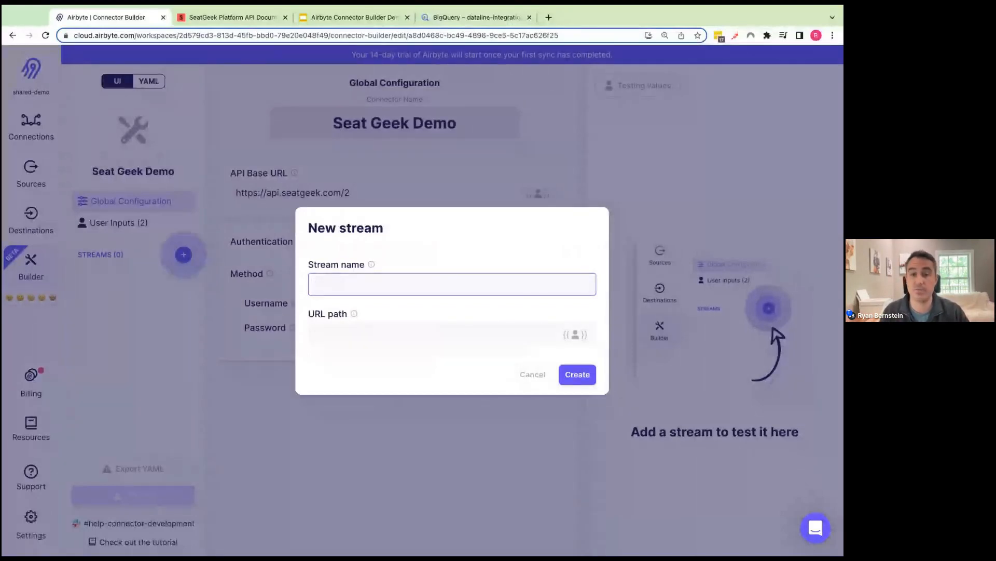
pyautogui.write('Events')
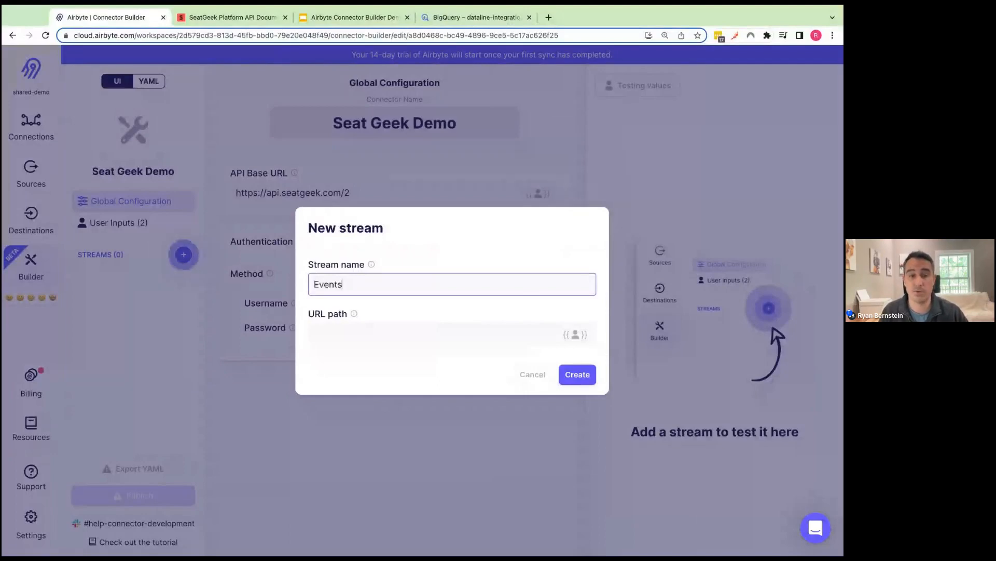
pyautogui.click(375, 332)
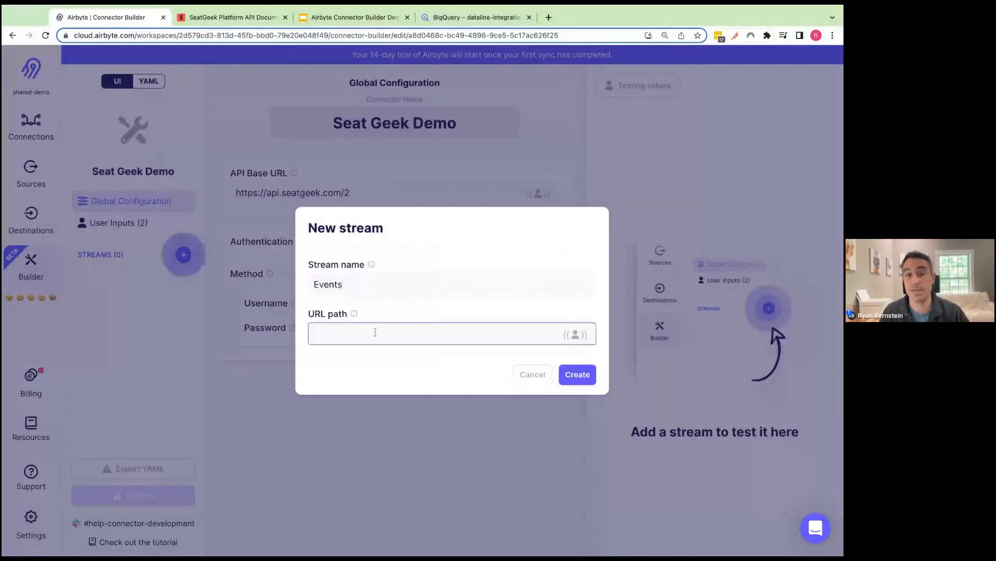
pyautogui.hotkey('ctrl', 'Tab')
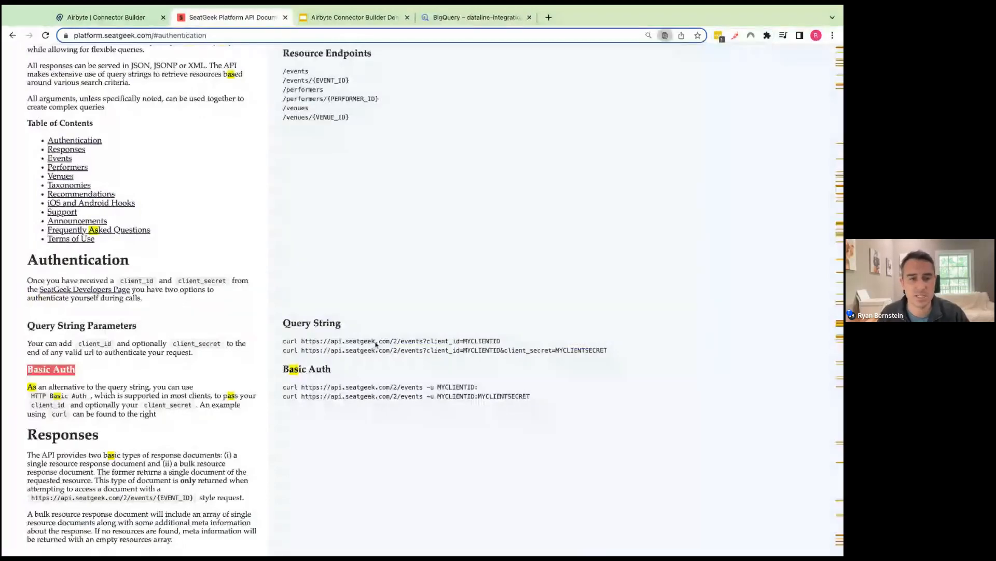
pyautogui.scroll(5, 376, 344)
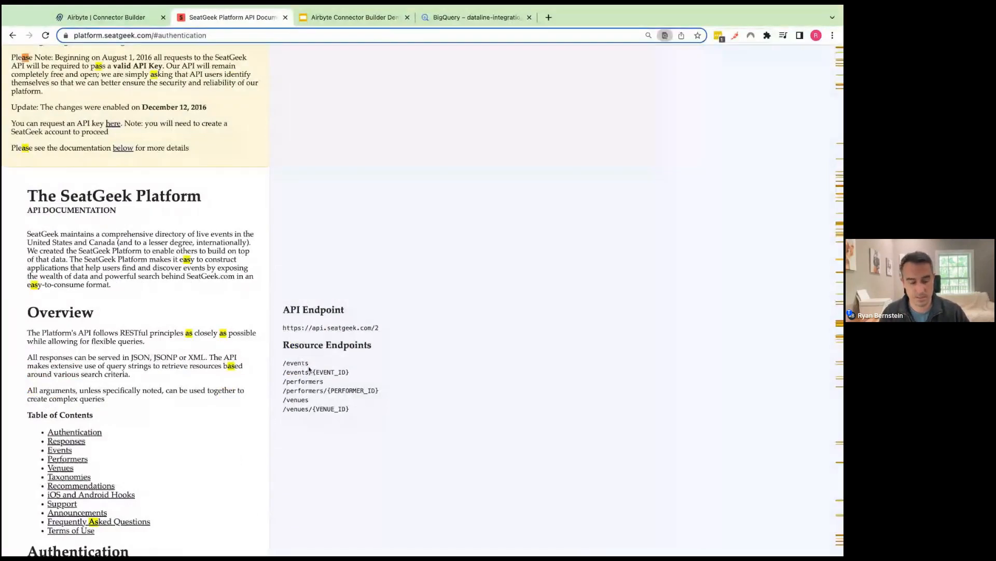
pyautogui.hotkey('ctrl', 'shift', 'Tab')
pyautogui.write('events')
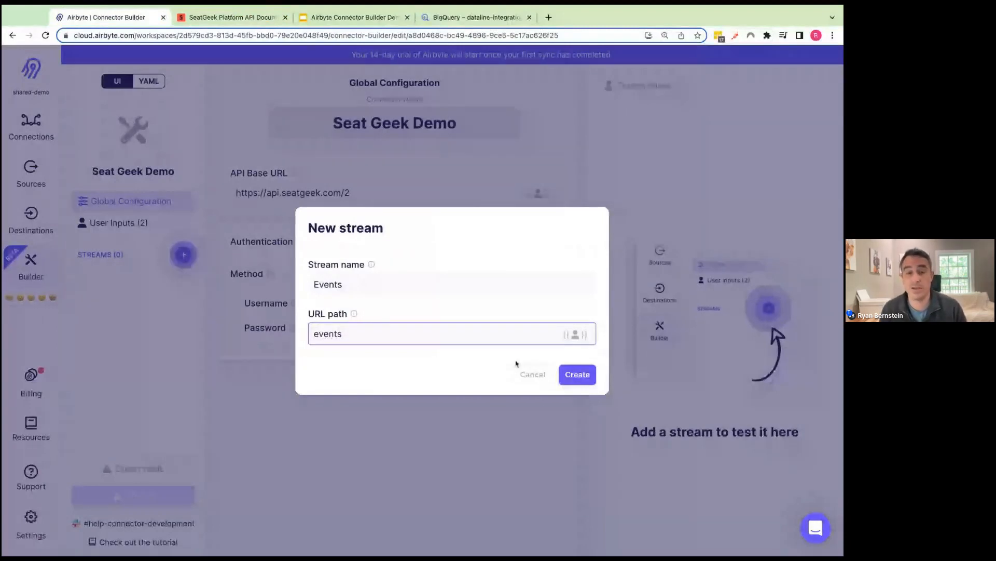
pyautogui.click(577, 374)
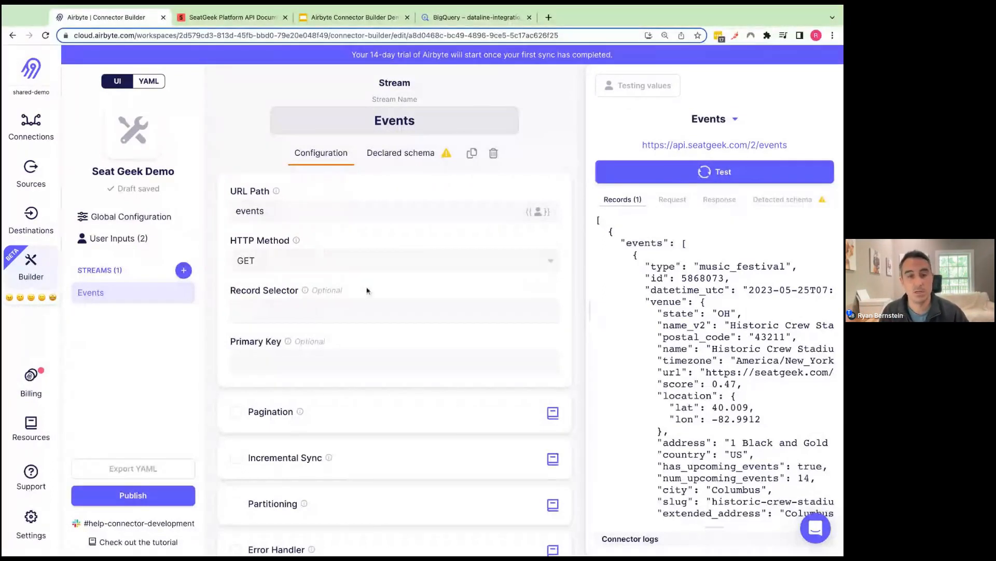
# - Set the Events stream's record selector to events, copied from the test output, and test the stream again
pyautogui.scroll(-1, 350, 297)
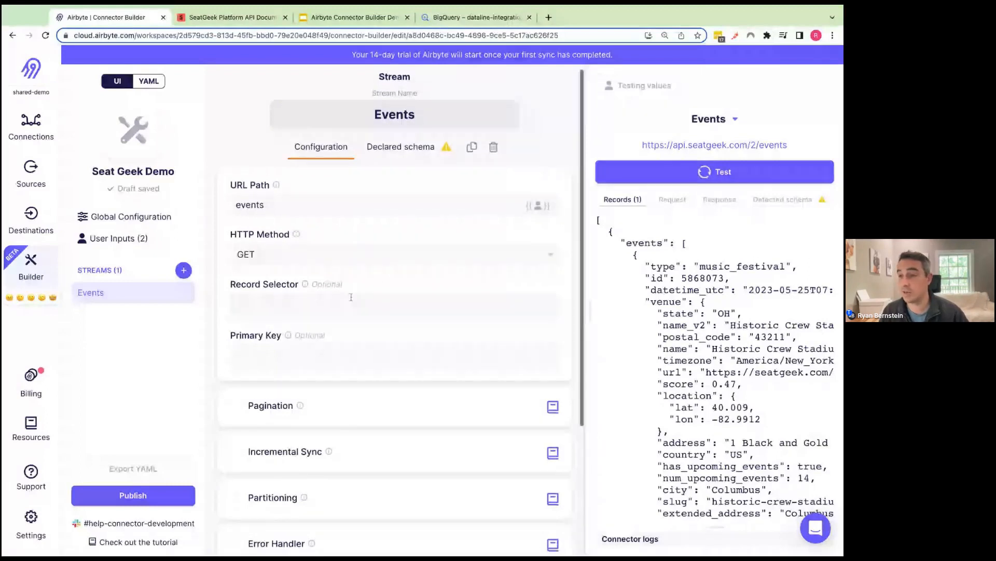
pyautogui.moveTo(306, 284)
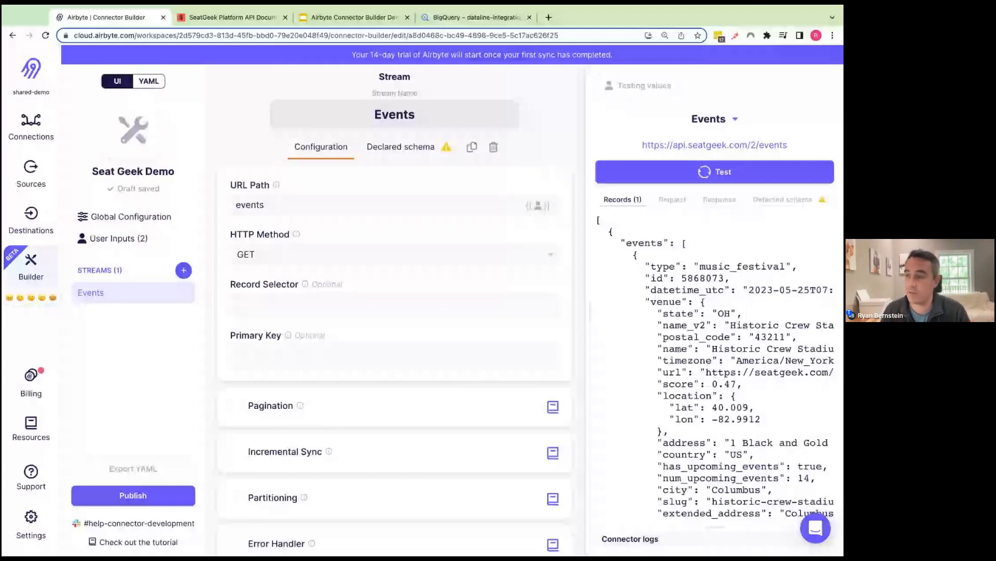
pyautogui.doubleClick(649, 244)
pyautogui.hotkey('ctrl', 'c')
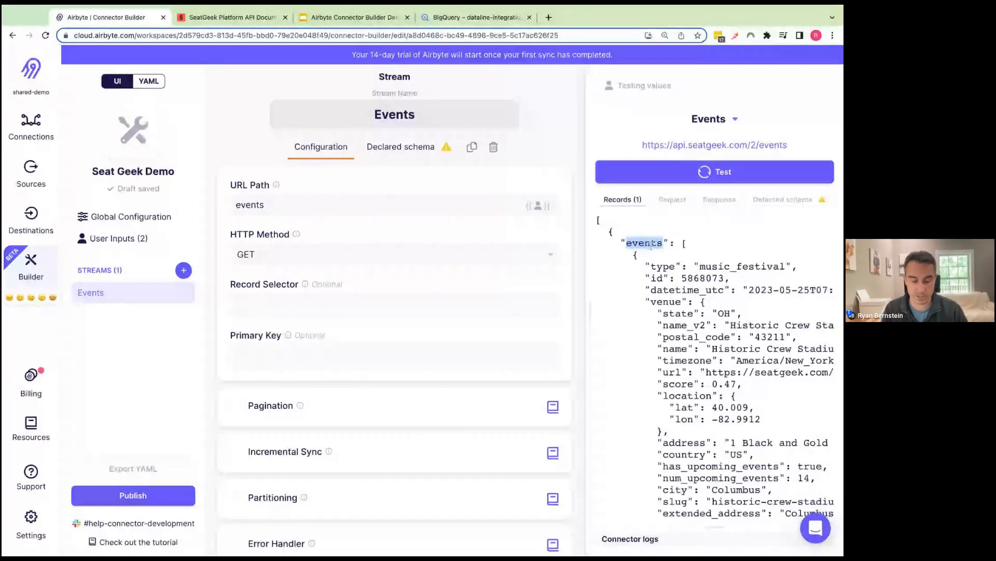
pyautogui.click(365, 306)
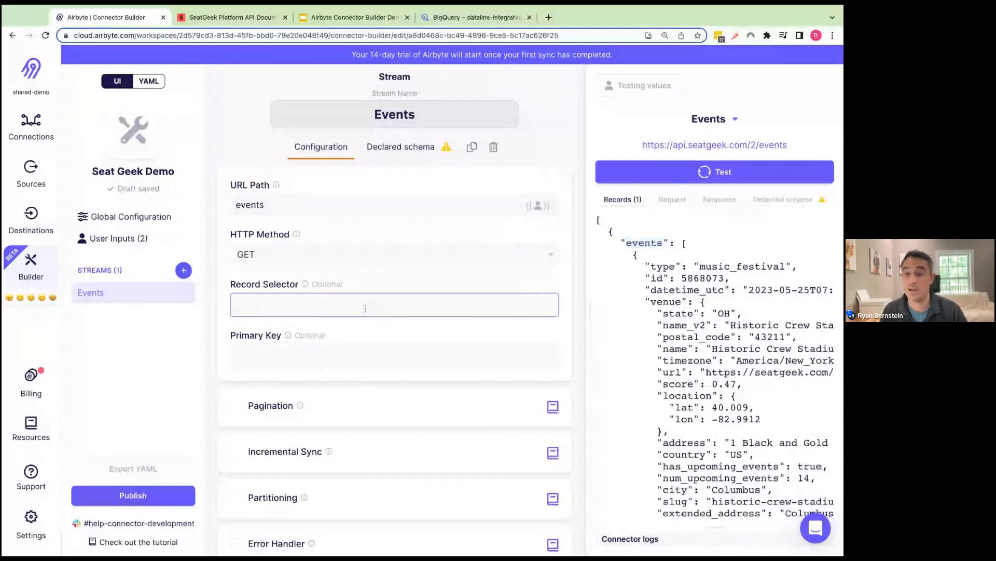
pyautogui.hotkey('ctrl', 'v')
pyautogui.press('Return')
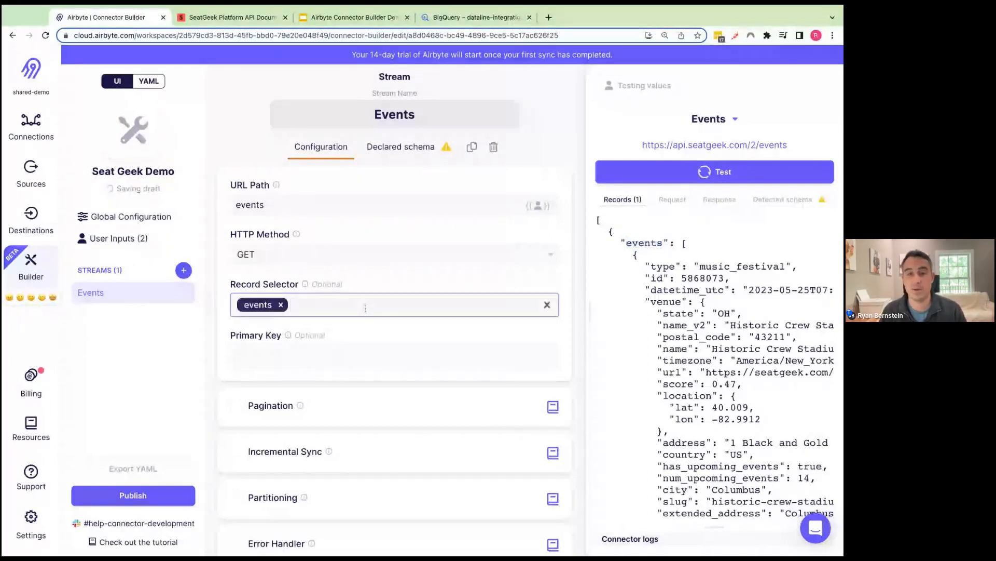
pyautogui.click(717, 181)
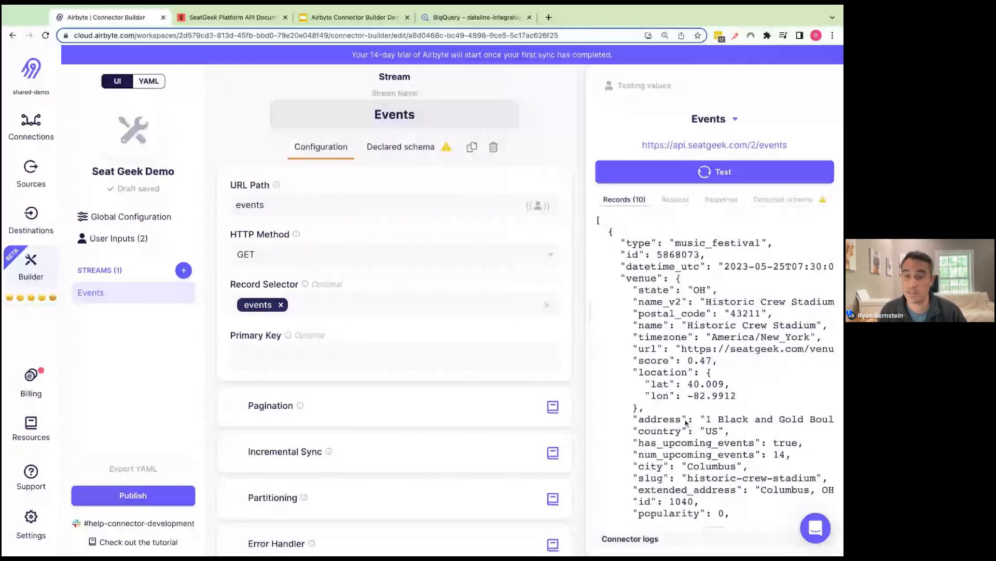
# - Examine the extracted records, the events array in the raw response body, and the request headers of the Events test
pyautogui.moveTo(615, 231); pyautogui.dragTo(730, 384)
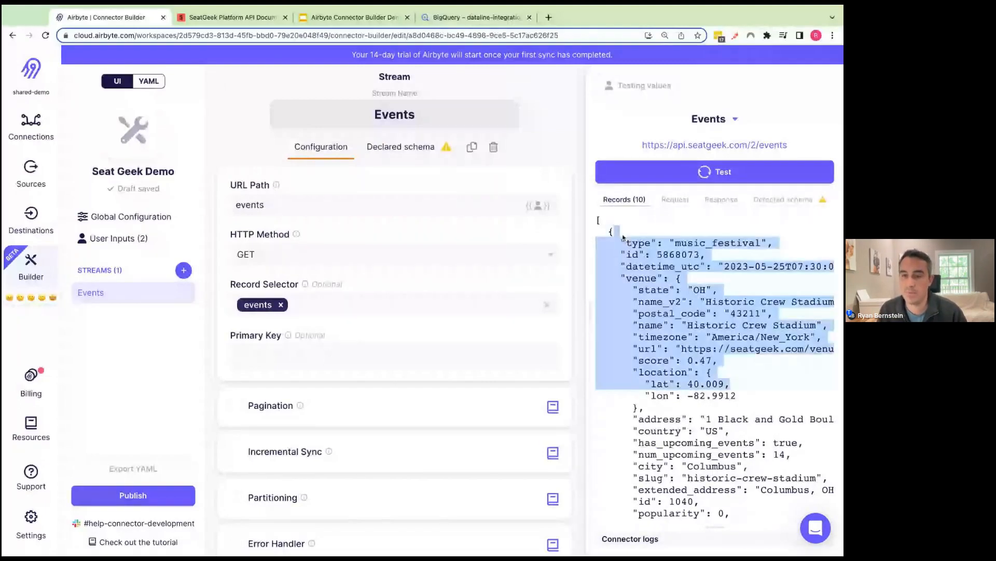
pyautogui.click(671, 300)
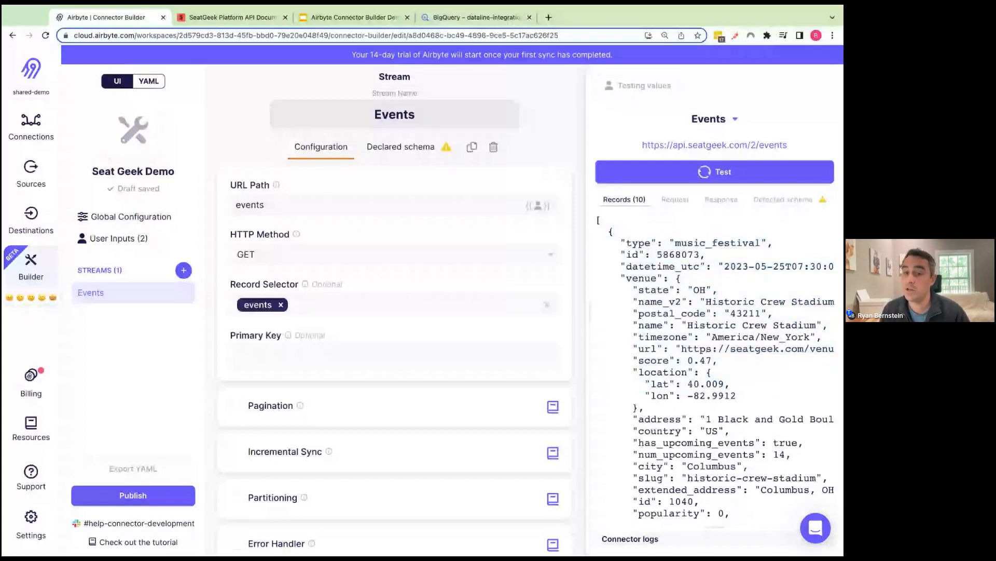
pyautogui.click(721, 200)
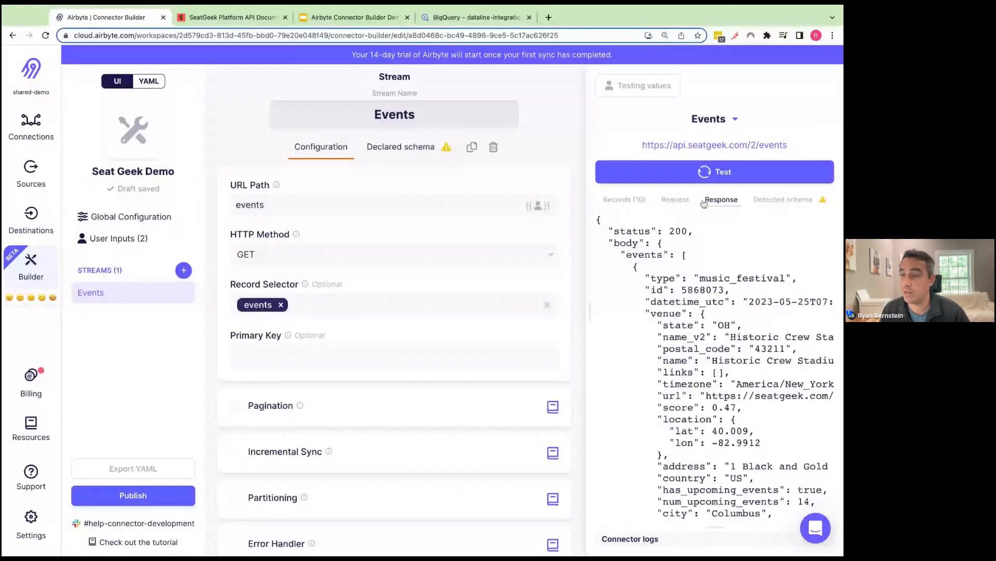
pyautogui.scroll(-1, 637, 250)
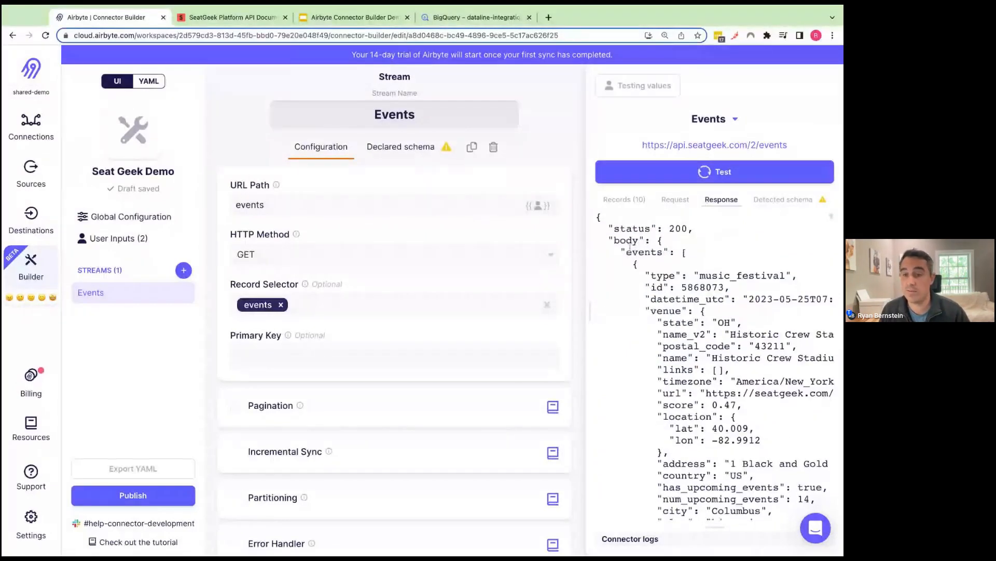
pyautogui.doubleClick(626, 240)
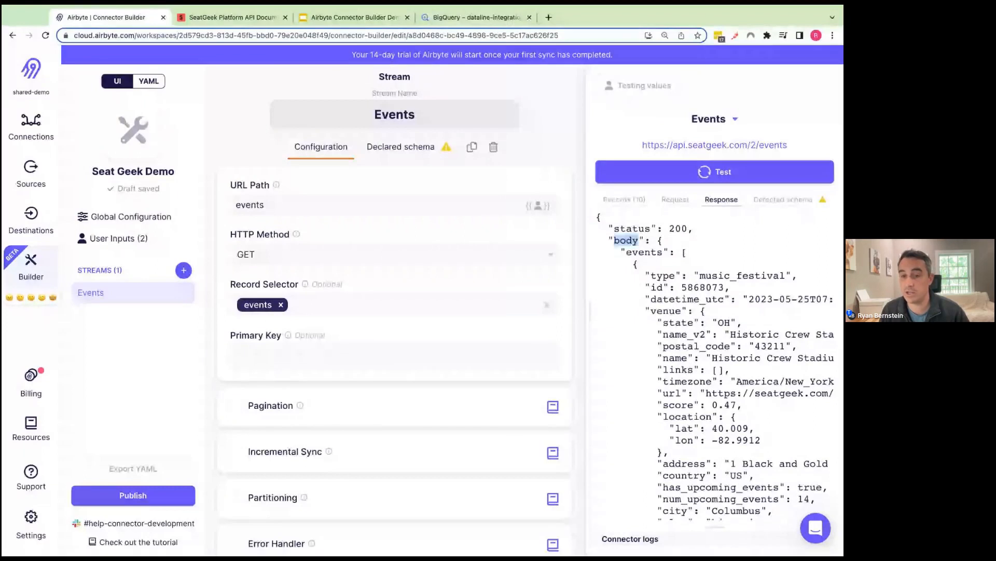
pyautogui.doubleClick(644, 252)
pyautogui.moveTo(641, 275); pyautogui.dragTo(731, 370)
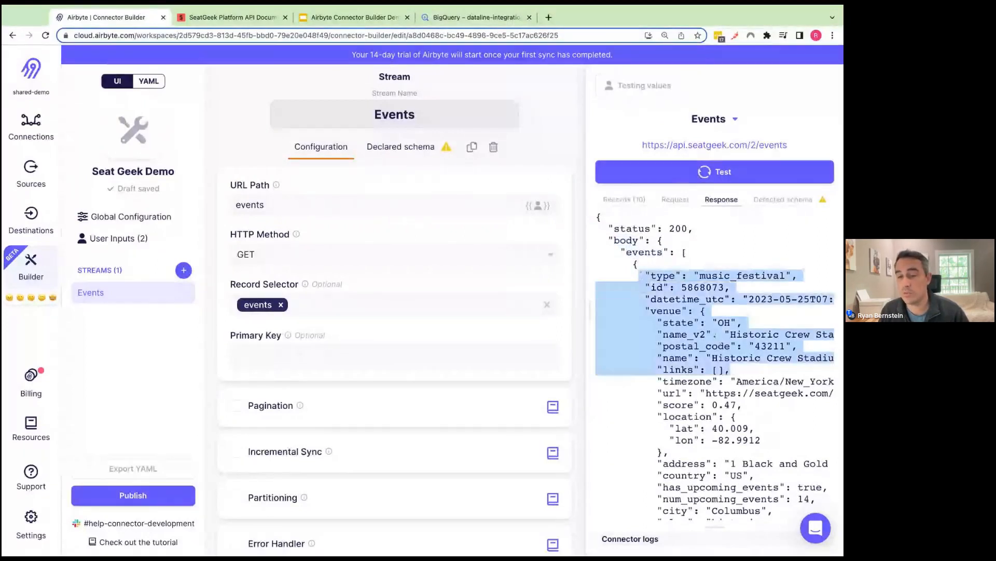
pyautogui.click(712, 258)
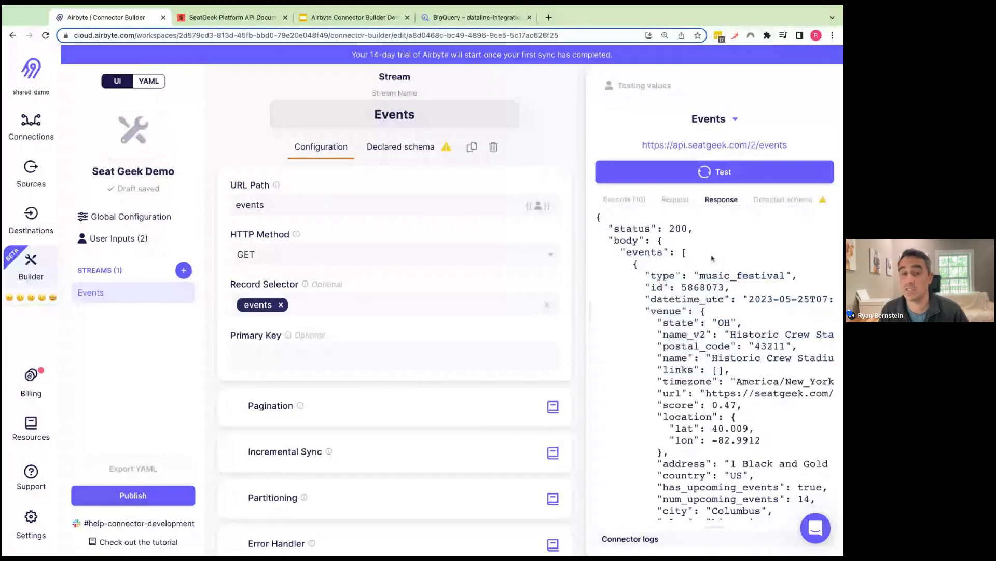
pyautogui.click(676, 200)
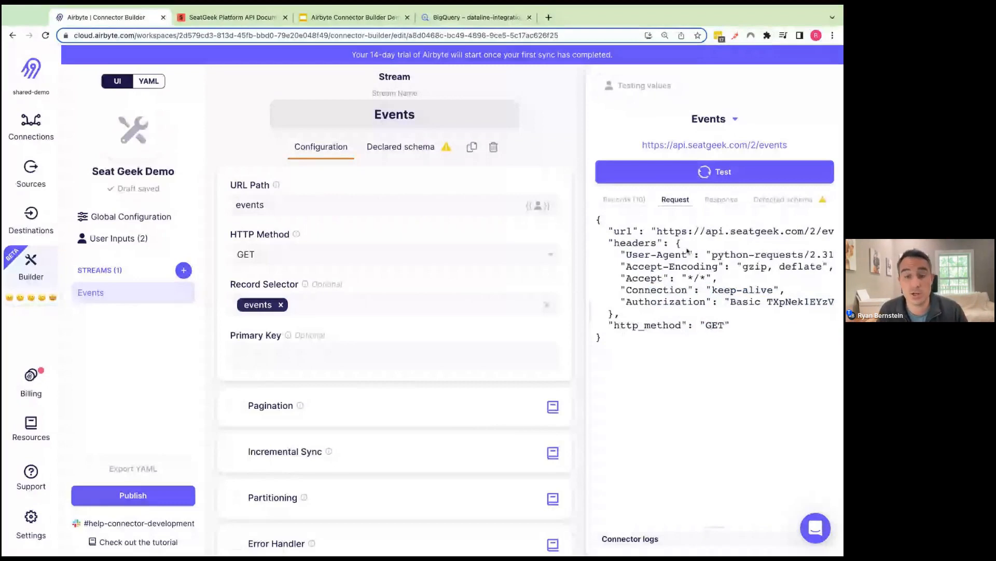
pyautogui.tripleClick(688, 253)
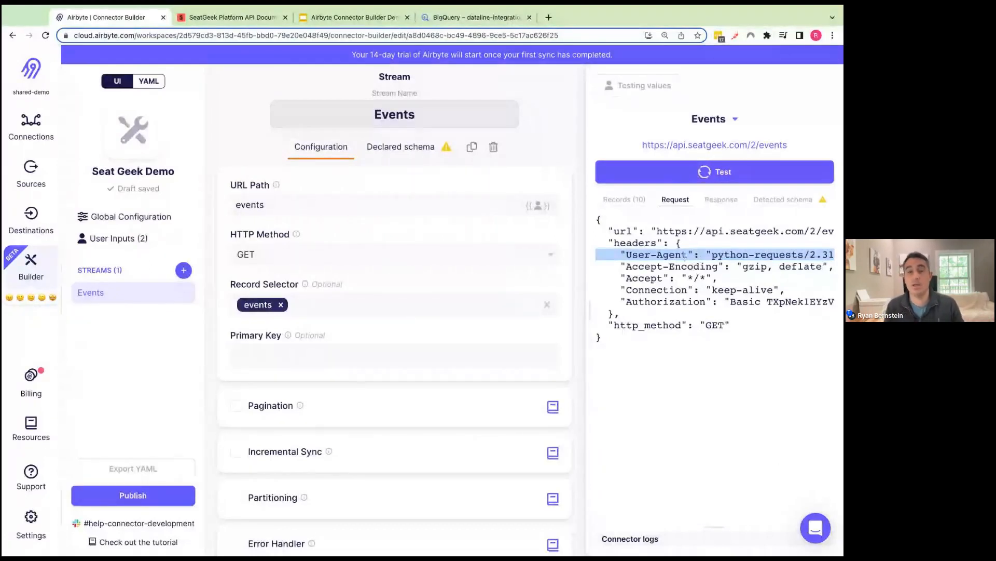
# - Import the detected schema into the Events stream and review the announce_date and conditional fields in its declared schema
pyautogui.click(784, 200)
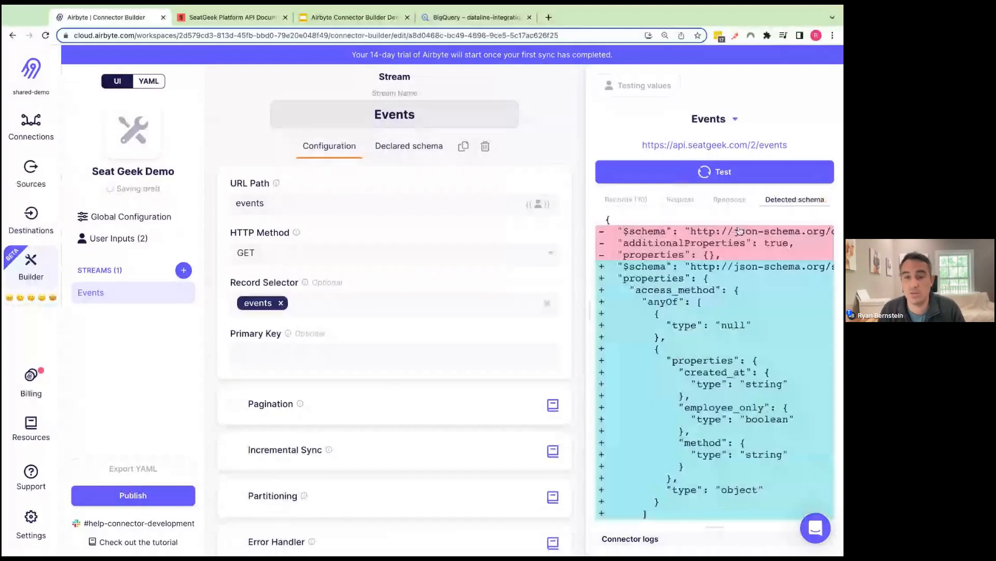
pyautogui.click(740, 228)
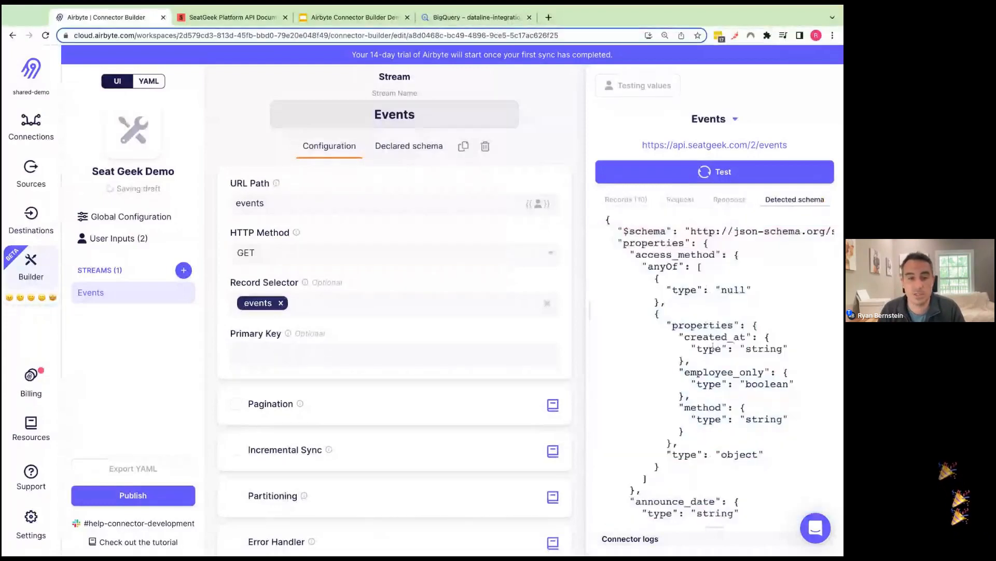
pyautogui.click(410, 153)
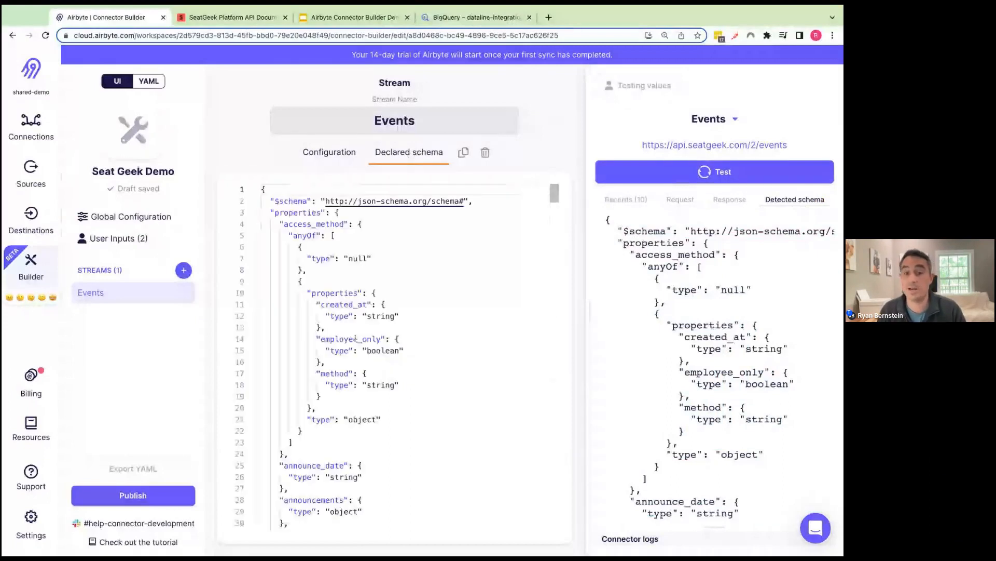
pyautogui.scroll(-5, 355, 338)
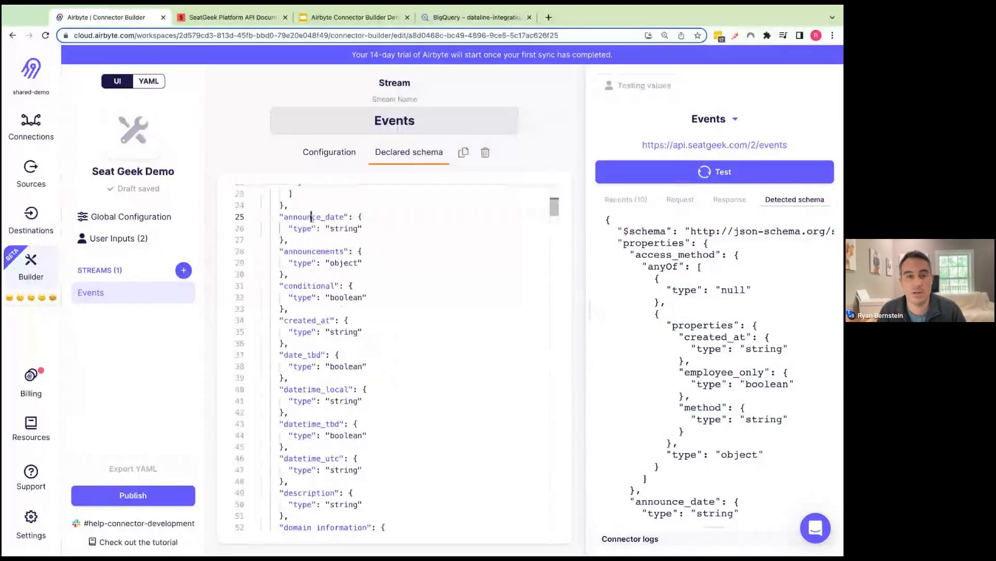
pyautogui.doubleClick(312, 216)
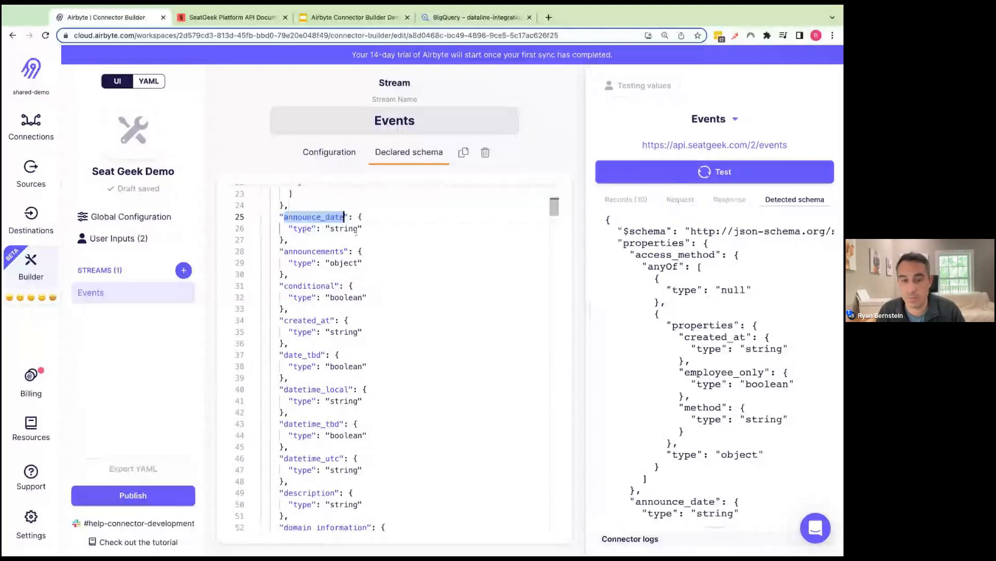
pyautogui.click(312, 286)
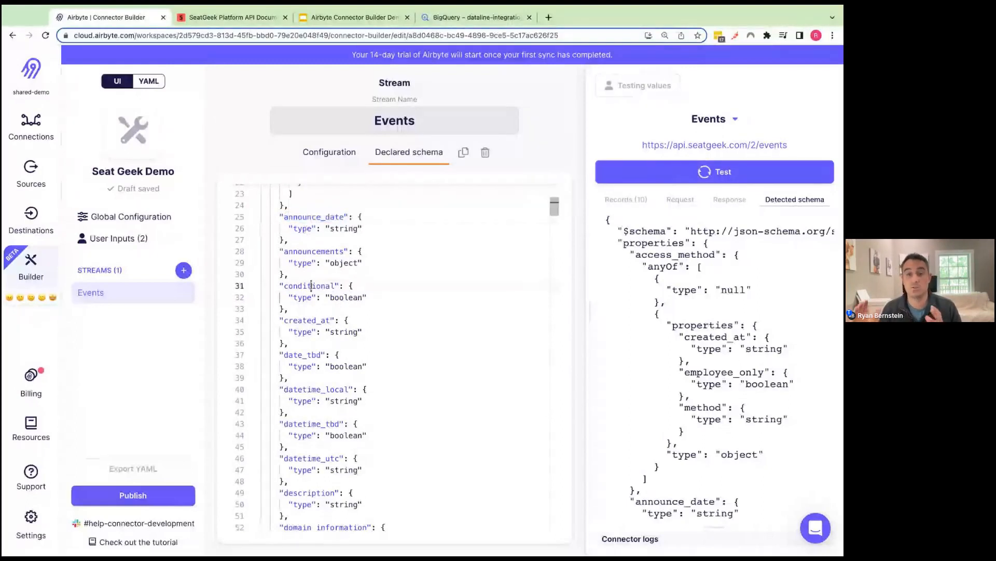
pyautogui.doubleClick(312, 285)
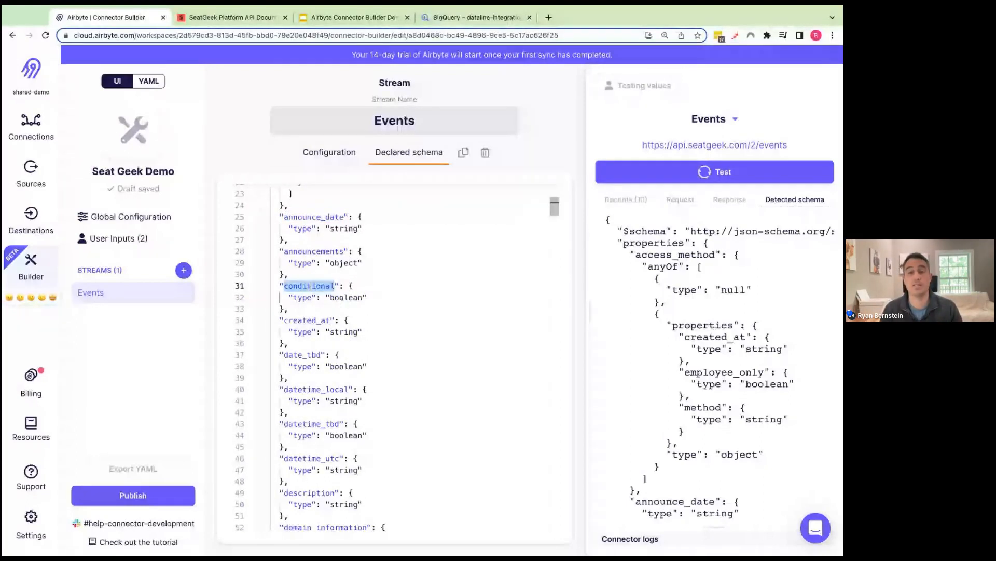
# - Return to the stream's configuration and test records, and set the Events primary key to id
pyautogui.click(327, 159)
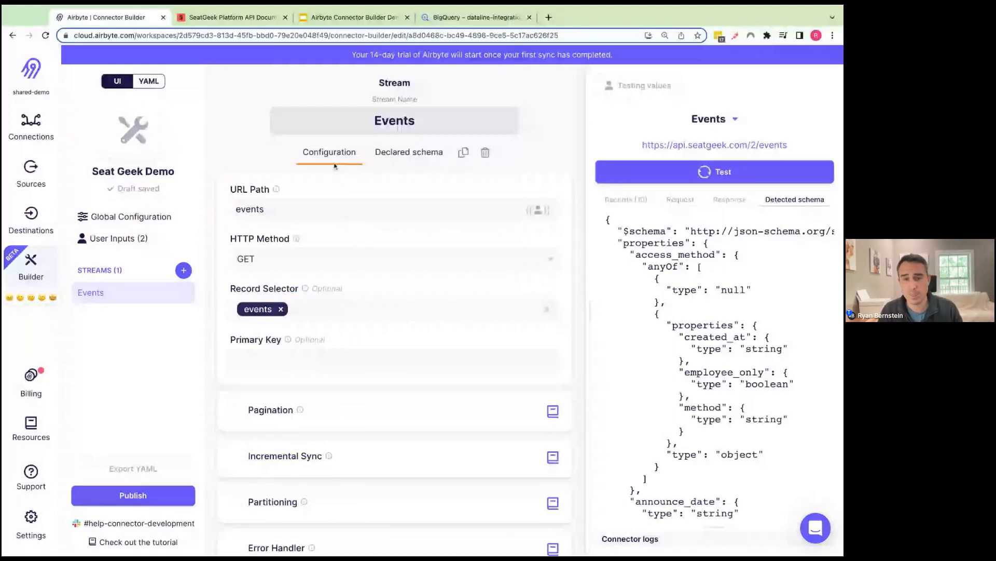
pyautogui.click(626, 203)
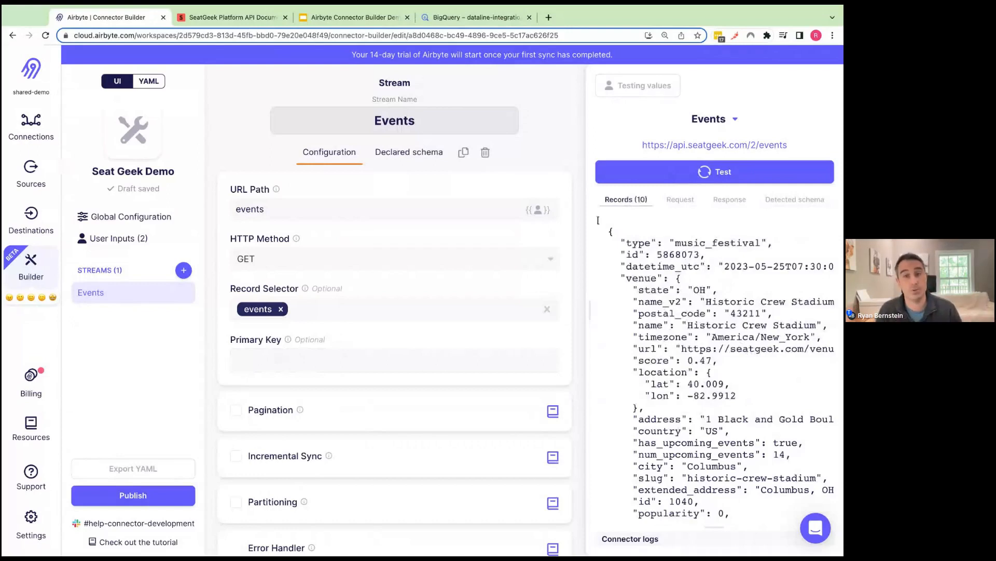
pyautogui.click(240, 365)
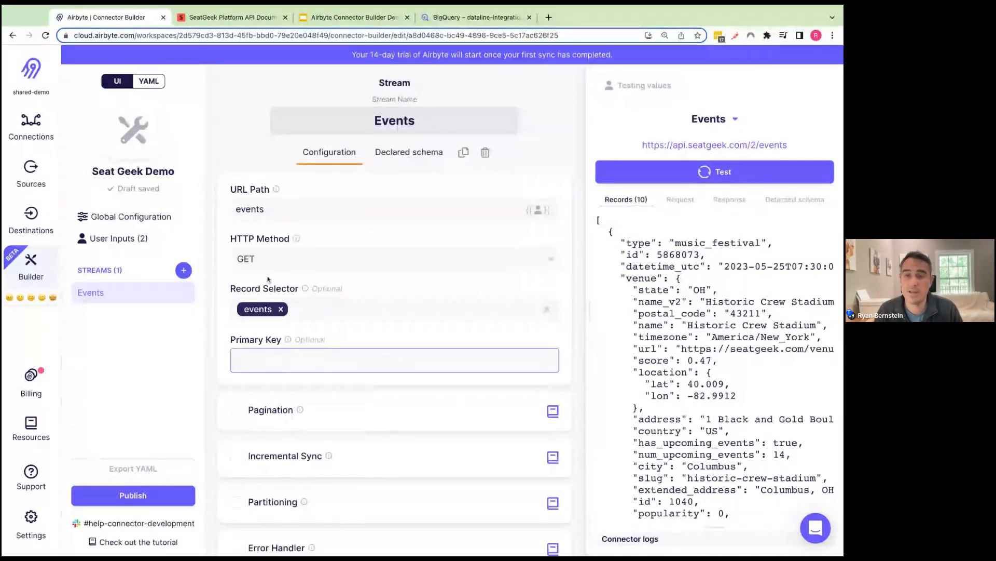
pyautogui.click(639, 255)
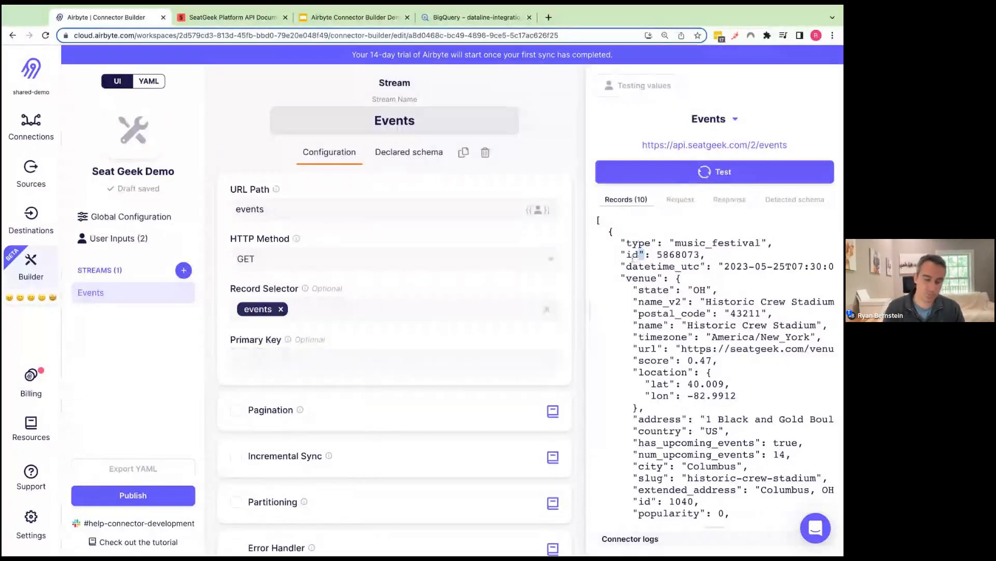
pyautogui.click(413, 356)
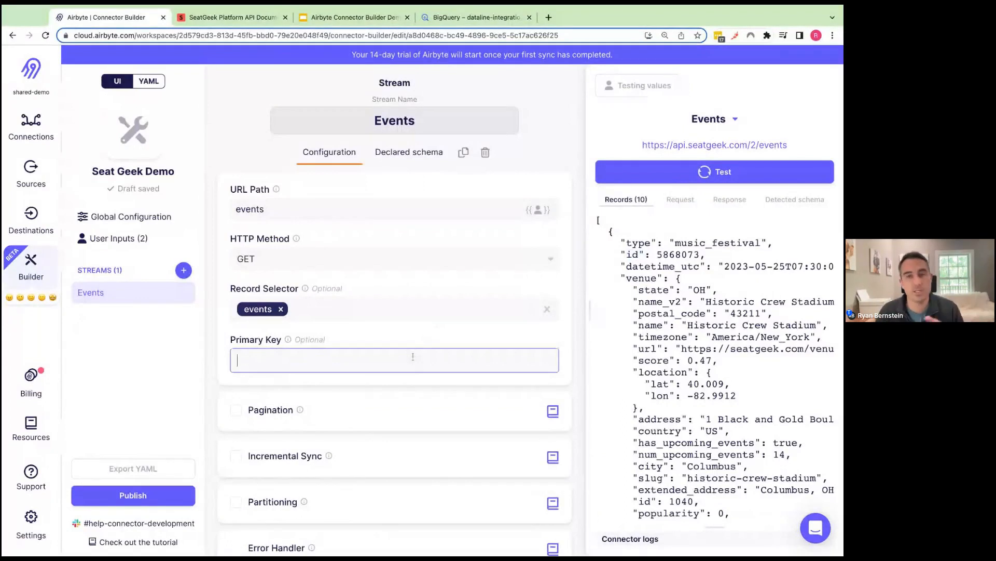
pyautogui.write('id')
pyautogui.press('Return')
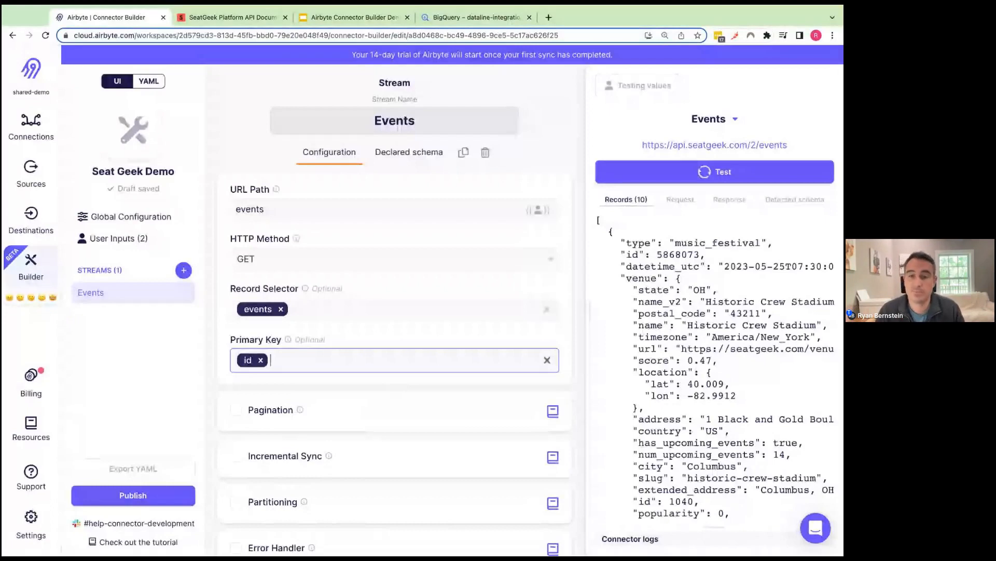
# - Try type as the Events stream's primary key in place of id
pyautogui.click(407, 381)
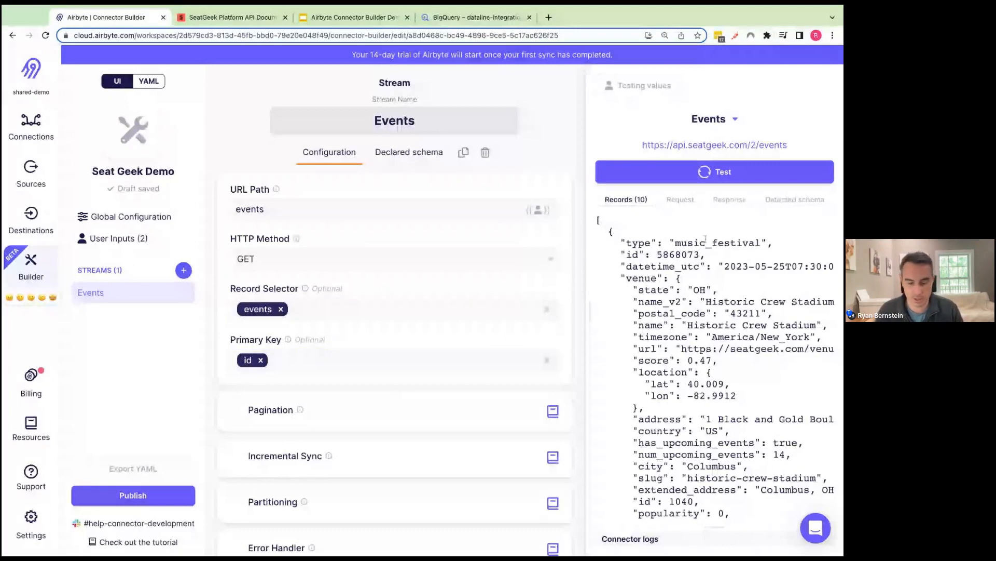
pyautogui.click(362, 356)
pyautogui.press('BackSpace')
pyautogui.write('typr')
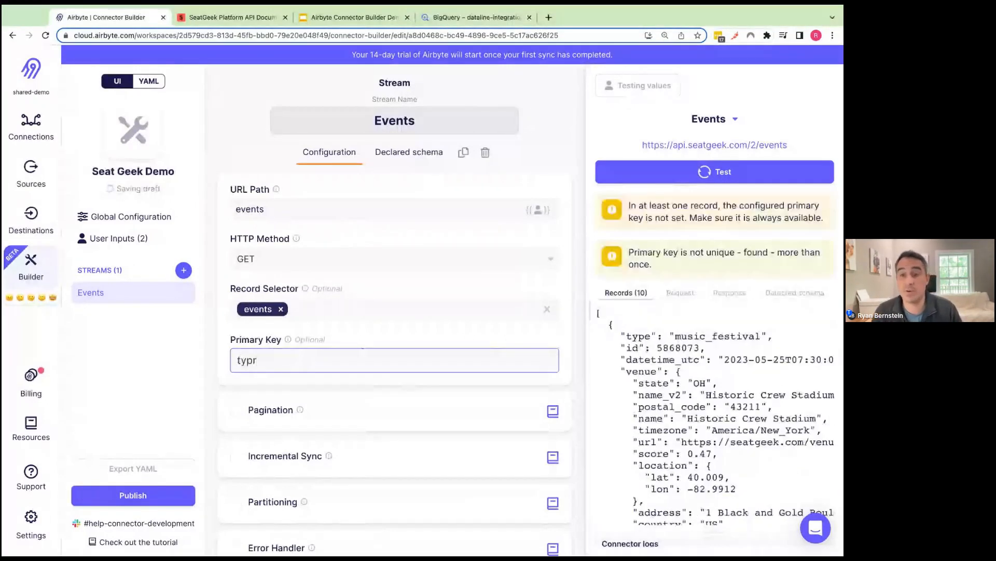
pyautogui.press('BackSpace')
pyautogui.write('e')
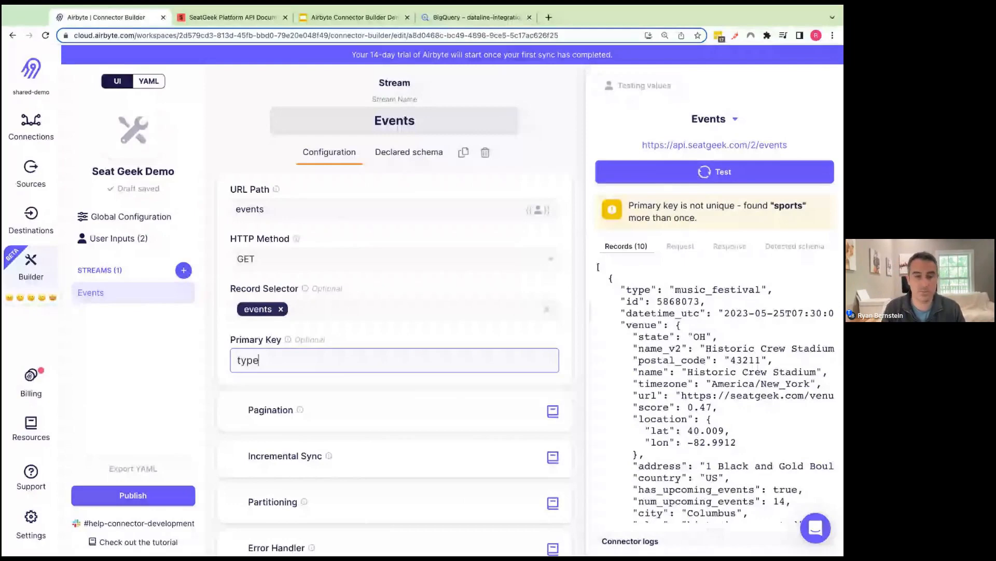
# - Restore id as the Events stream's primary key and test the stream again
pyautogui.press('BackSpace')
pyautogui.press('BackSpace')
pyautogui.press('BackSpace')
pyautogui.press('BackSpace')
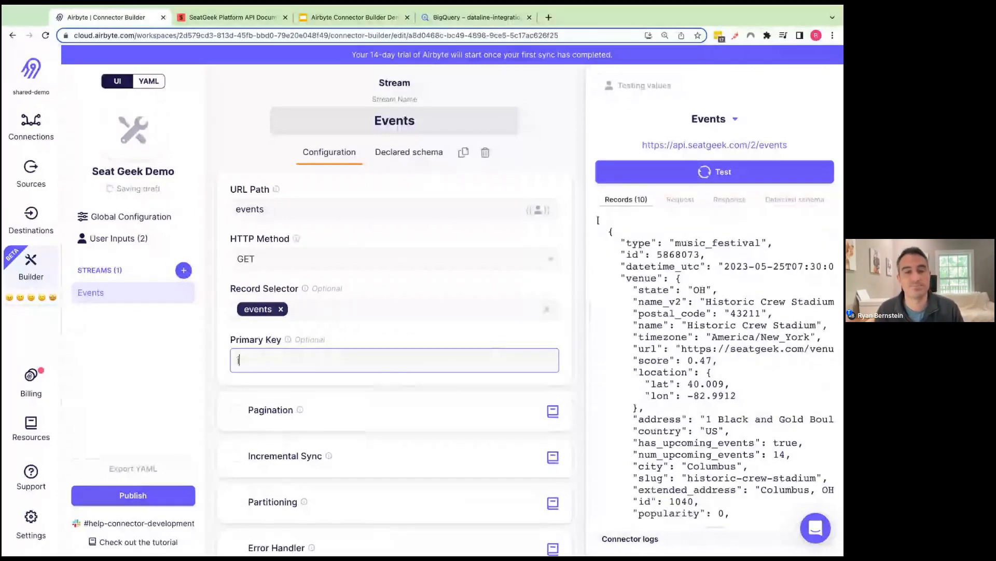
pyautogui.write('id')
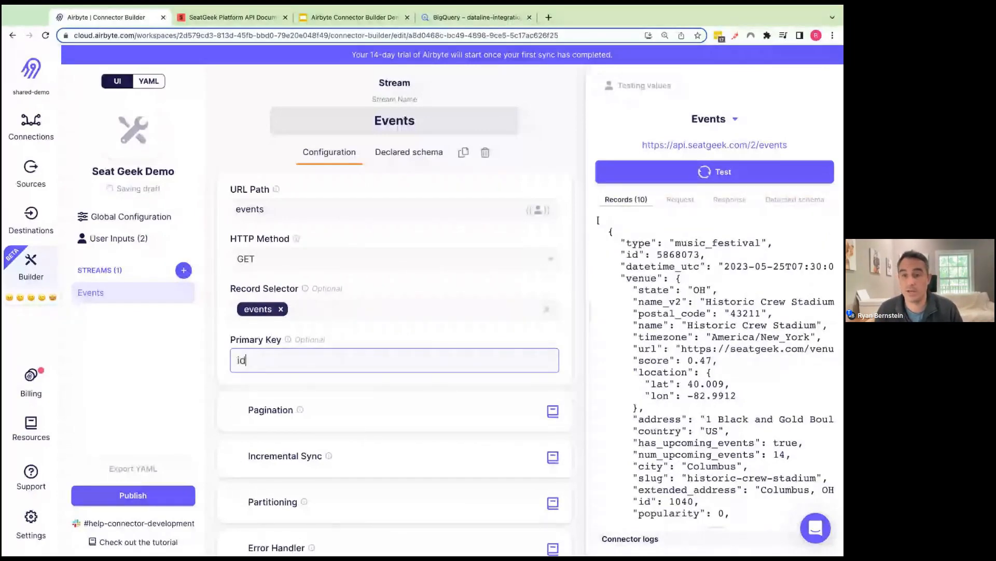
pyautogui.press('Return')
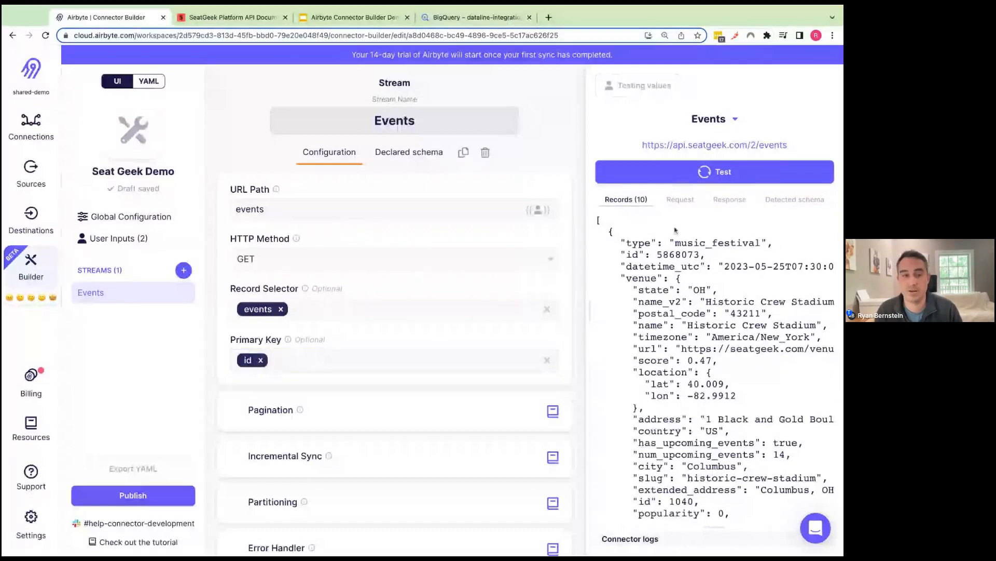
pyautogui.click(706, 177)
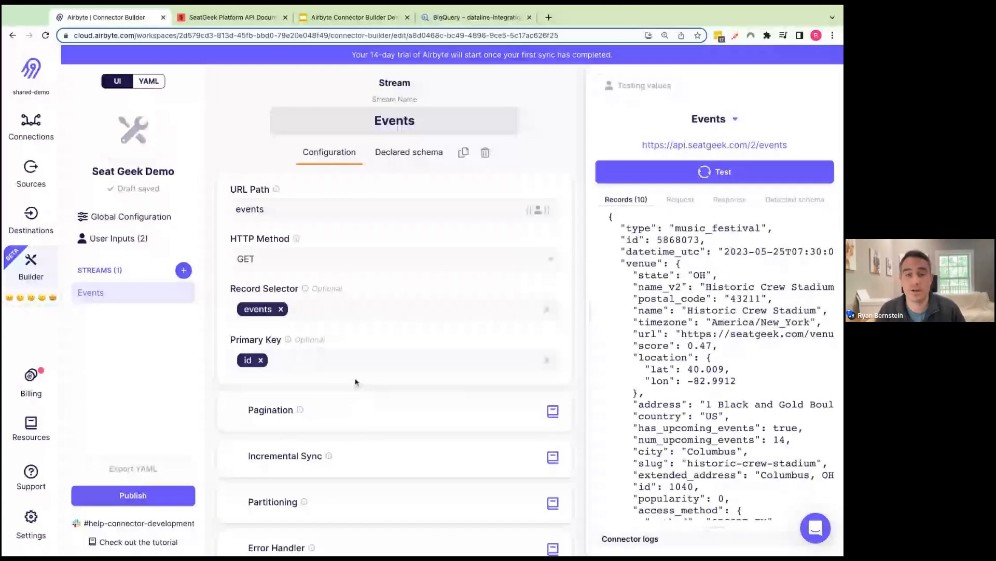
# - Enable pagination for the Events stream and set its mode to Page Increment
pyautogui.scroll(-1, 311, 383)
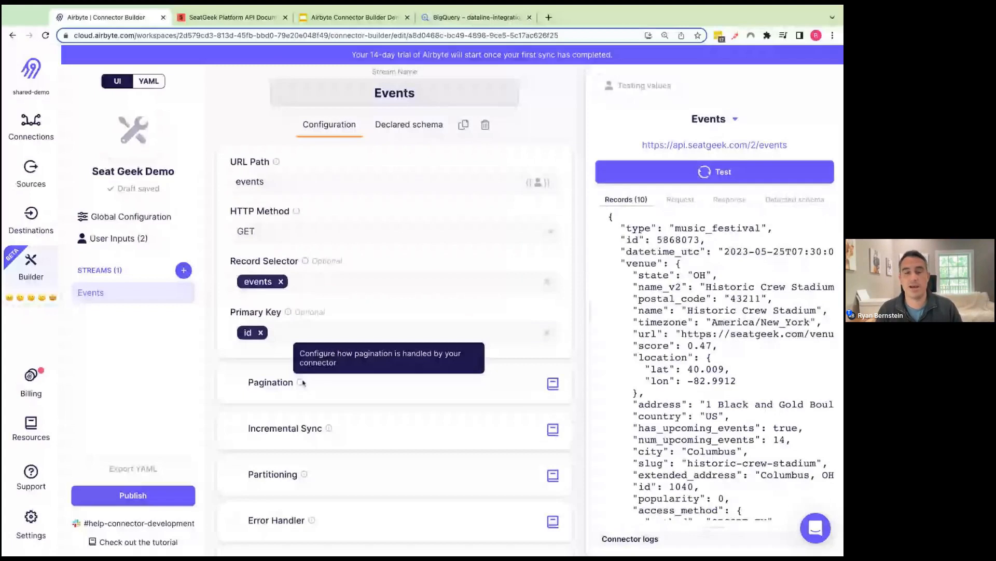
pyautogui.click(291, 384)
pyautogui.scroll(-2, 353, 373)
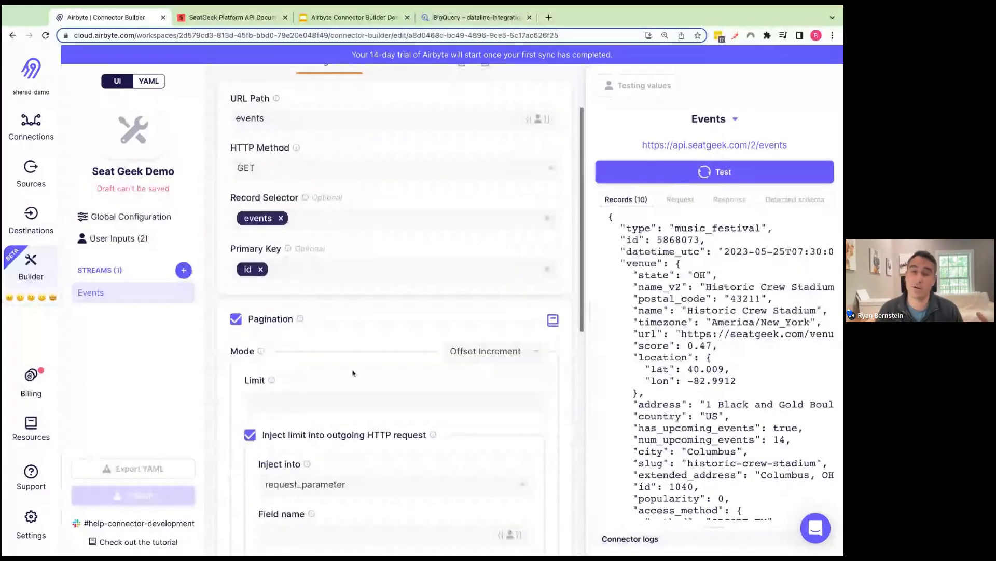
pyautogui.scroll(-1, 353, 372)
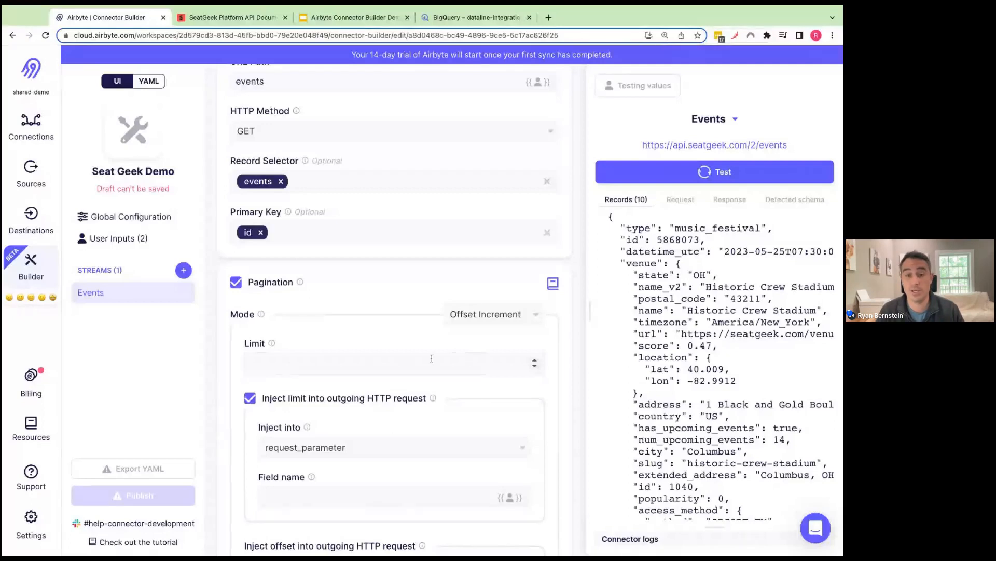
pyautogui.click(485, 314)
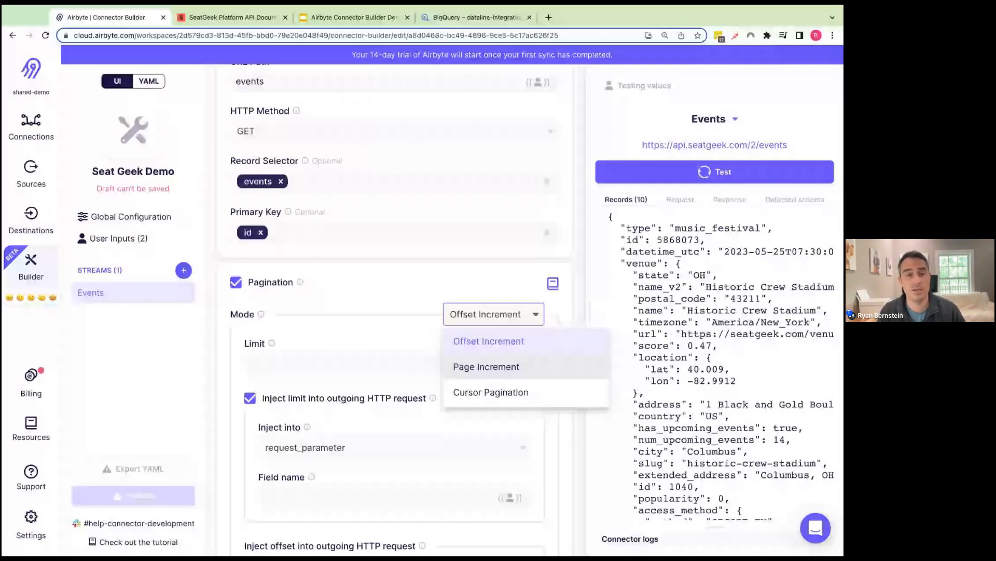
pyautogui.click(487, 367)
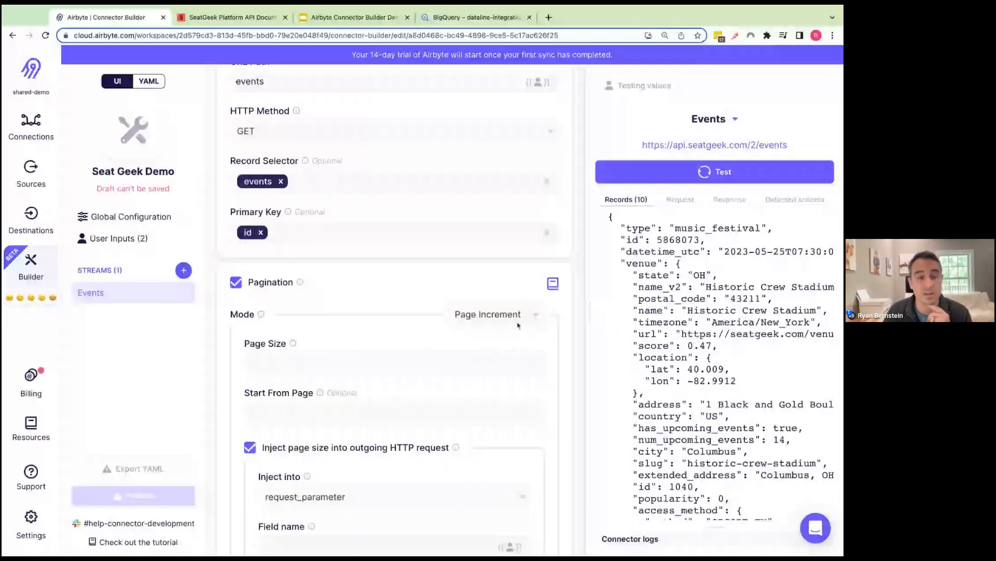
# - Switch to the SeatGeek API documentation and examine the per_page and page entries in the Meta section
pyautogui.click(232, 18)
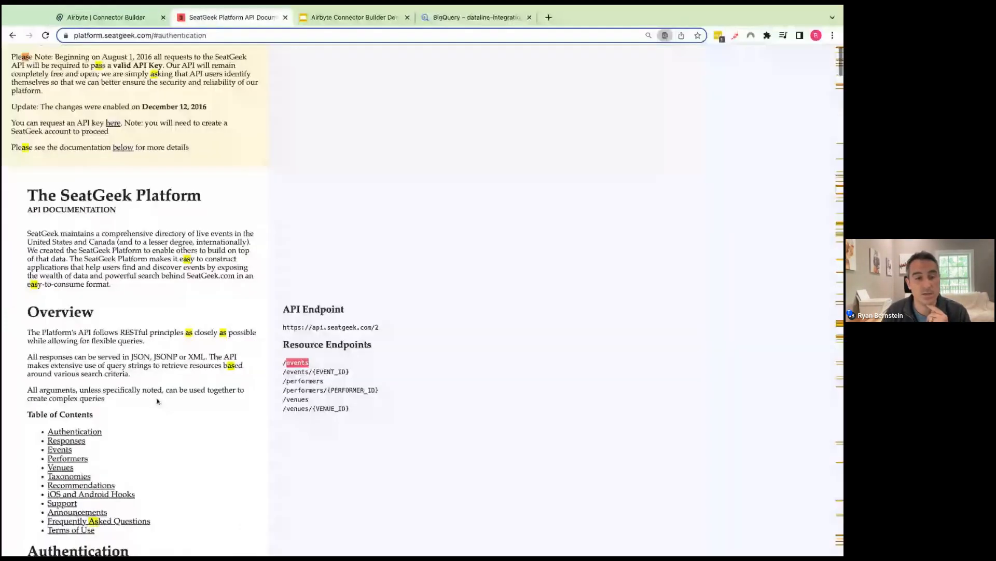
pyautogui.scroll(-3, 158, 401)
pyautogui.scroll(-6, 158, 401)
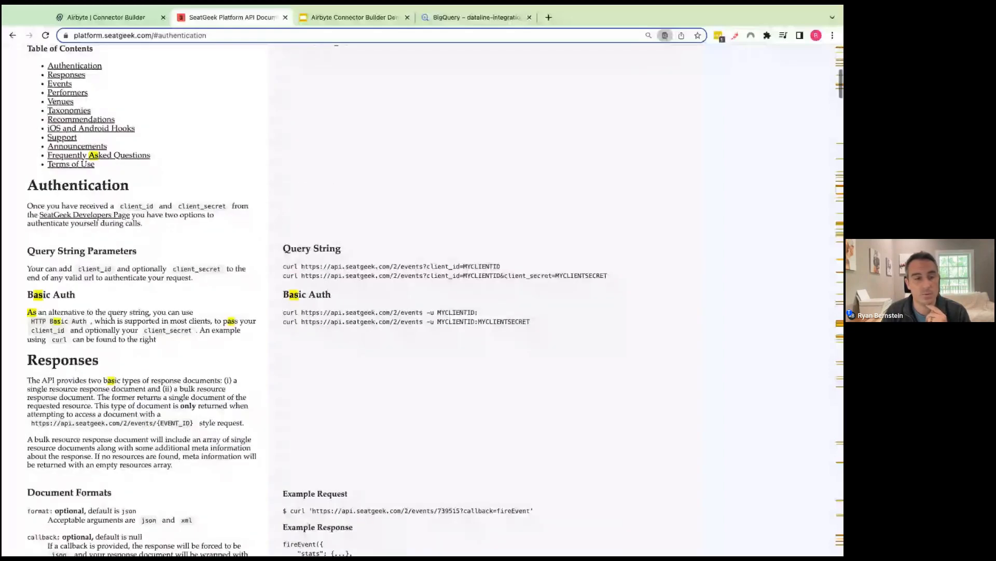
pyautogui.scroll(-4, 158, 400)
pyautogui.scroll(-3, 247, 315)
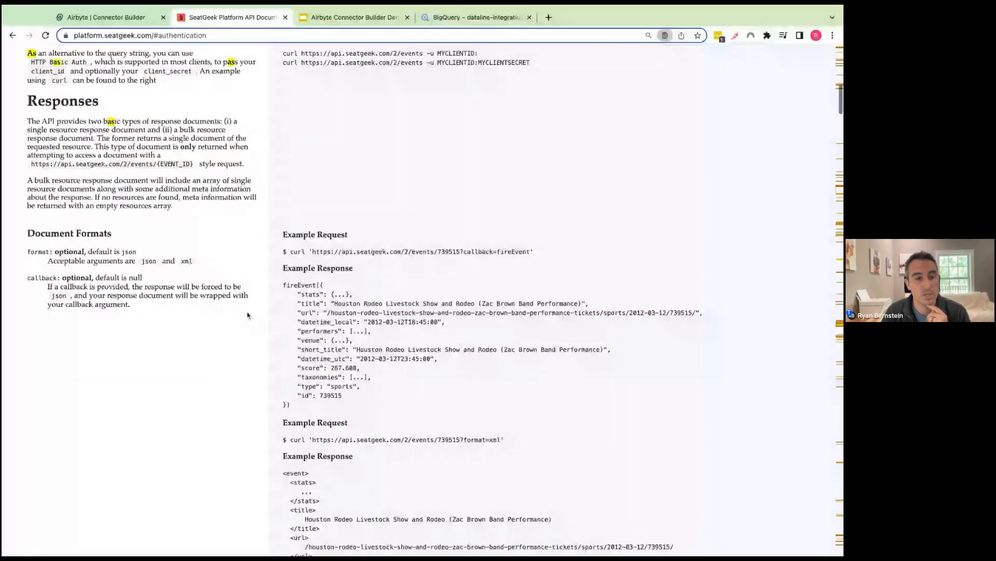
pyautogui.scroll(-9, 156, 385)
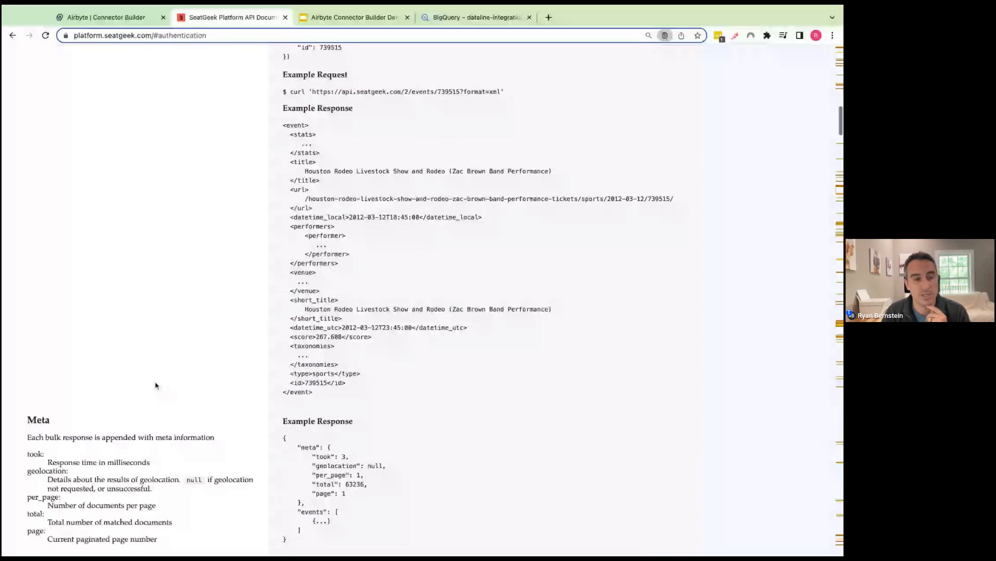
pyautogui.scroll(-5, 72, 334)
pyautogui.doubleClick(45, 314)
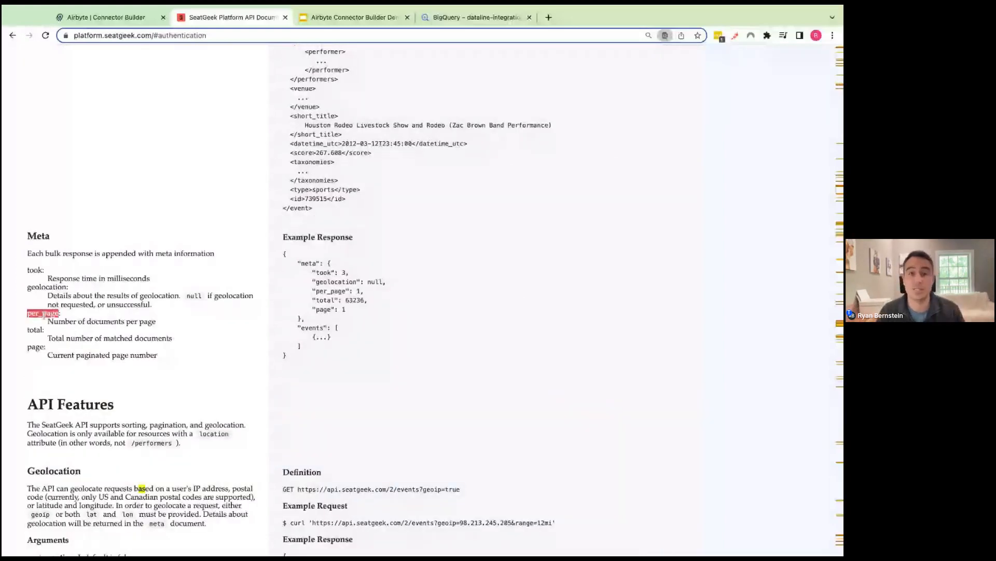
pyautogui.doubleClick(35, 347)
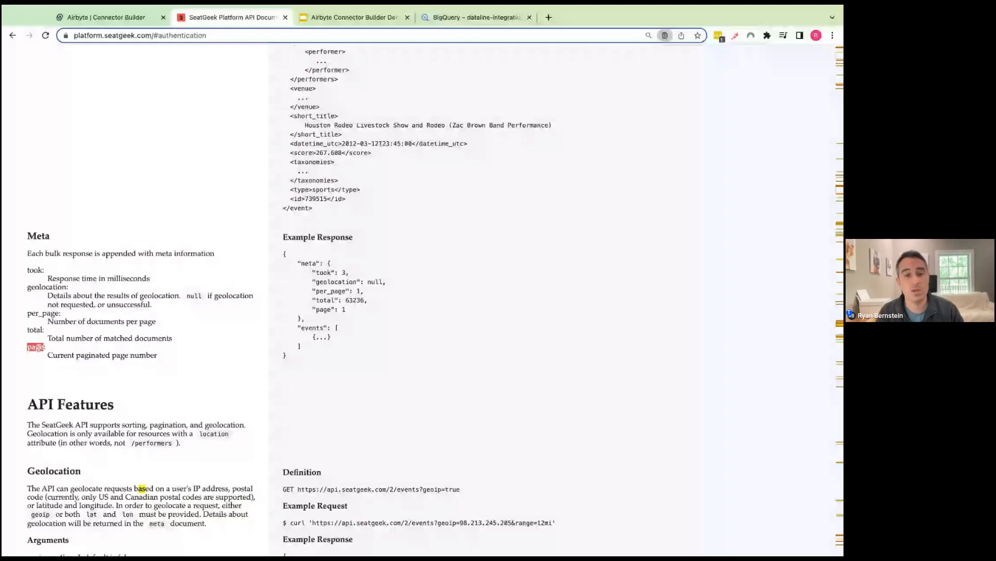
# - Return to the Airbyte Connector Builder and set the pagination page size to 10, starting from page 1
pyautogui.hotkey('ctrl', 'shift', 'Tab')
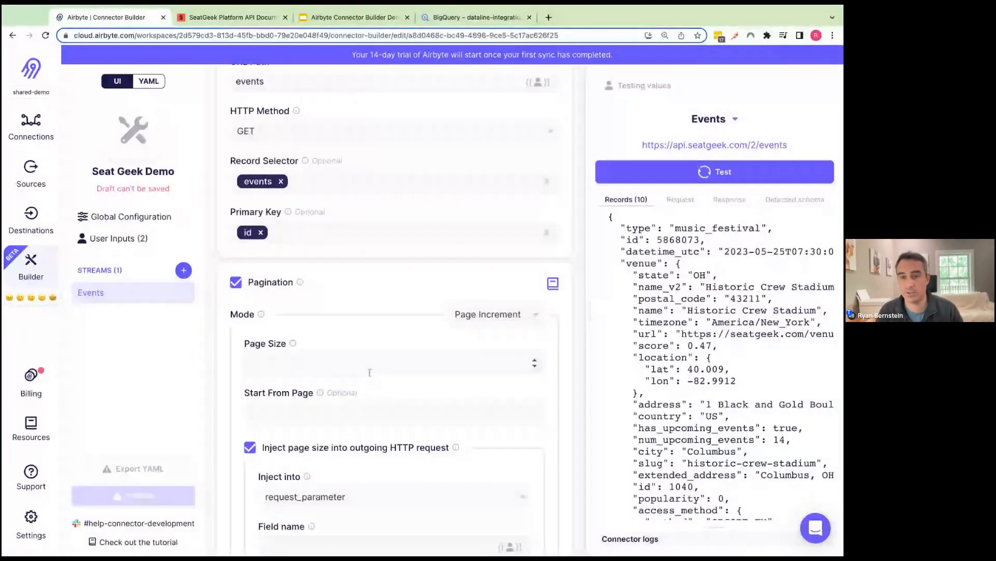
pyautogui.scroll(-1, 326, 326)
pyautogui.click(326, 326)
pyautogui.write('10')
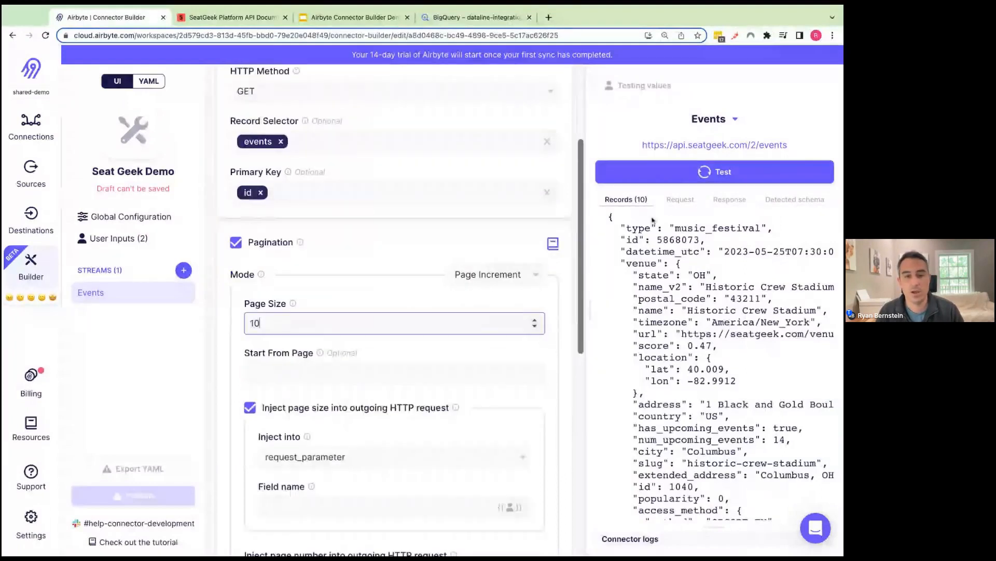
pyautogui.click(338, 300)
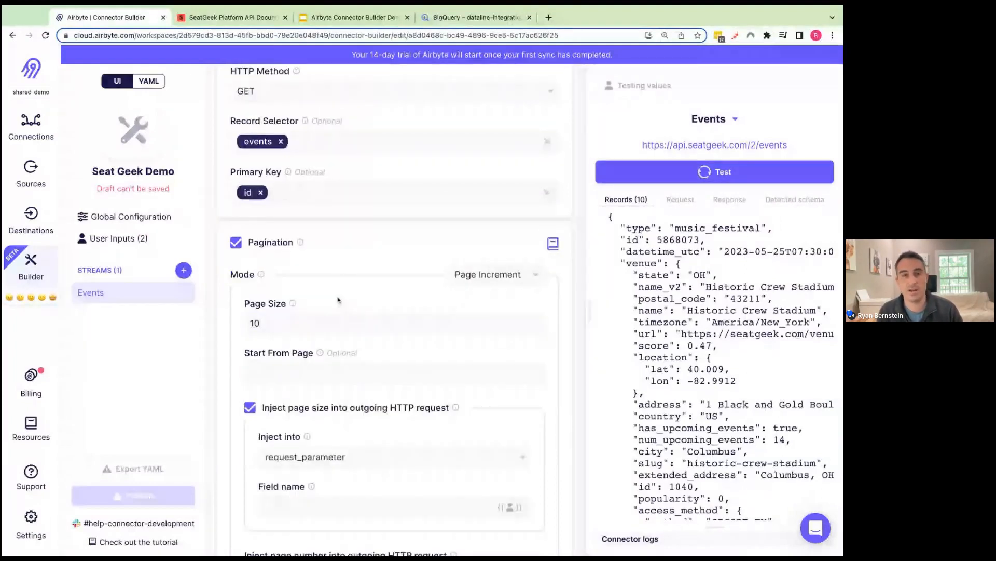
pyautogui.scroll(-1, 351, 365)
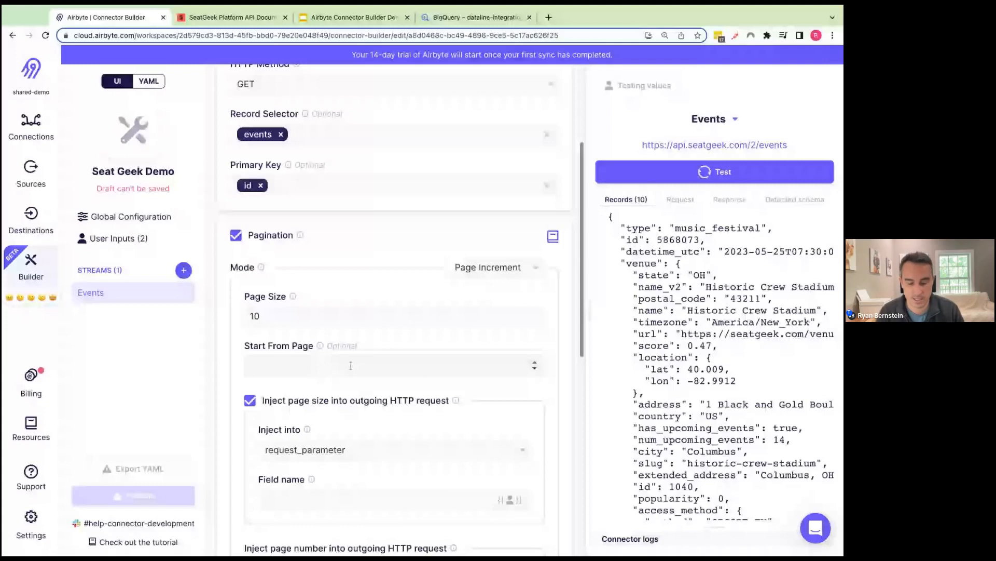
pyautogui.click(351, 366)
pyautogui.scroll(-1, 351, 366)
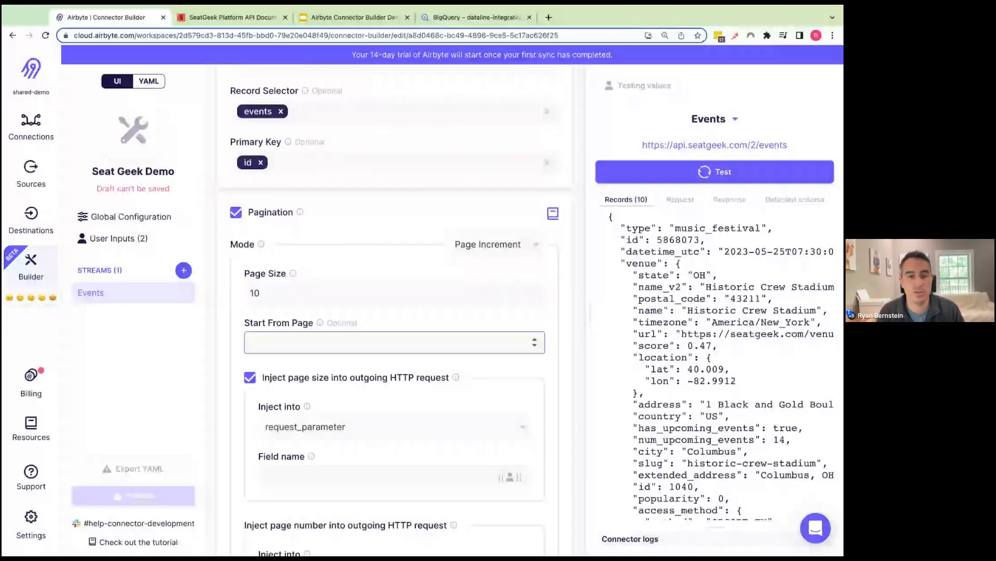
pyautogui.write('1')
pyautogui.click(383, 325)
pyautogui.scroll(-1, 383, 327)
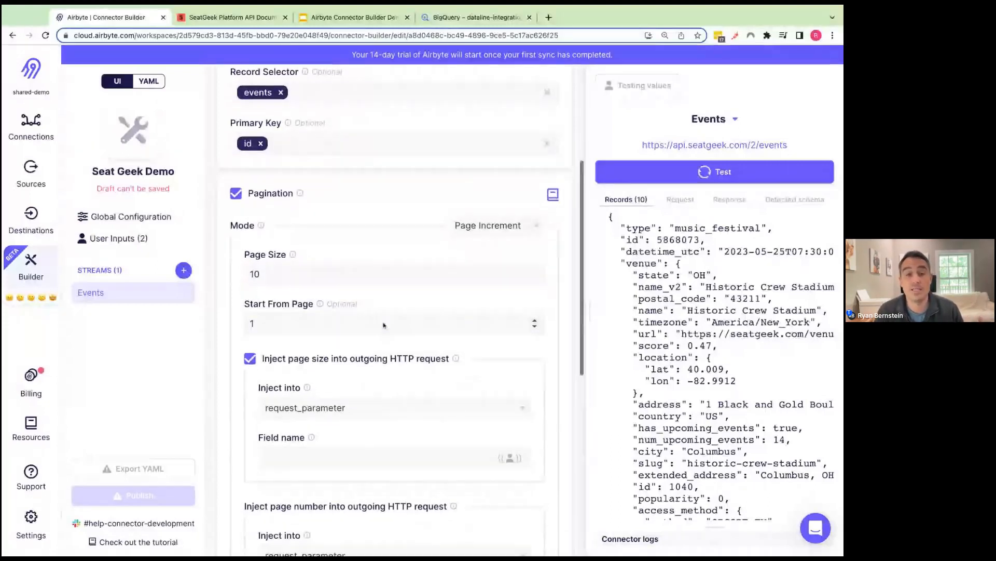
# - Copy per_page from the SeatGeek documentation into the field name for injecting the page size into the request
pyautogui.scroll(-2, 385, 330)
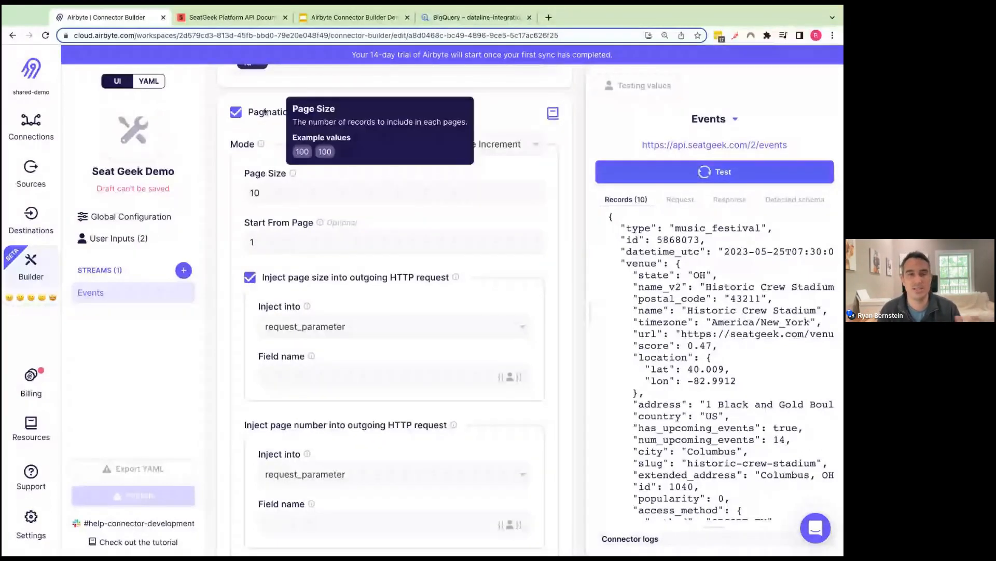
pyautogui.hotkey('ctrl', 'Tab')
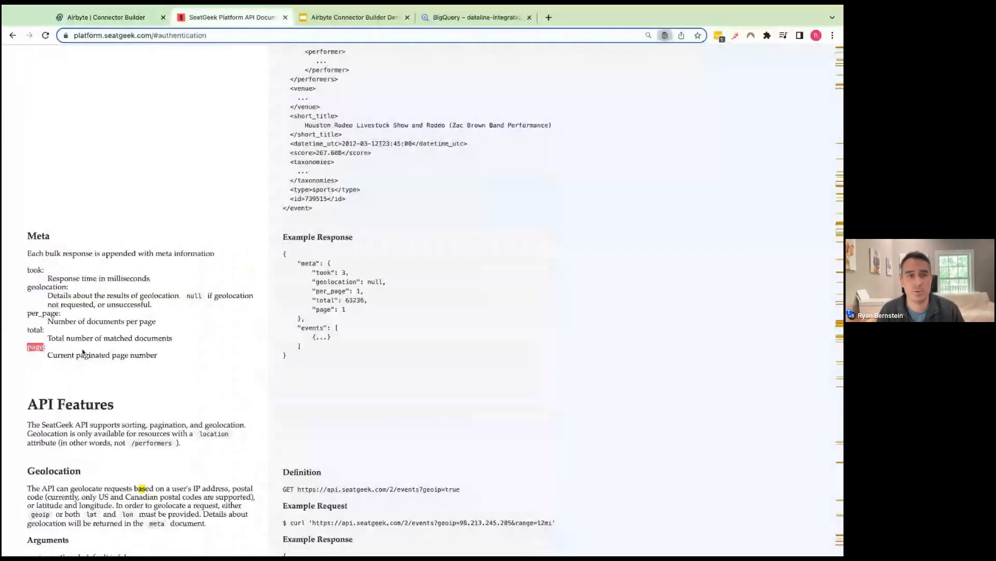
pyautogui.doubleClick(46, 314)
pyautogui.hotkey('ctrl', 'c')
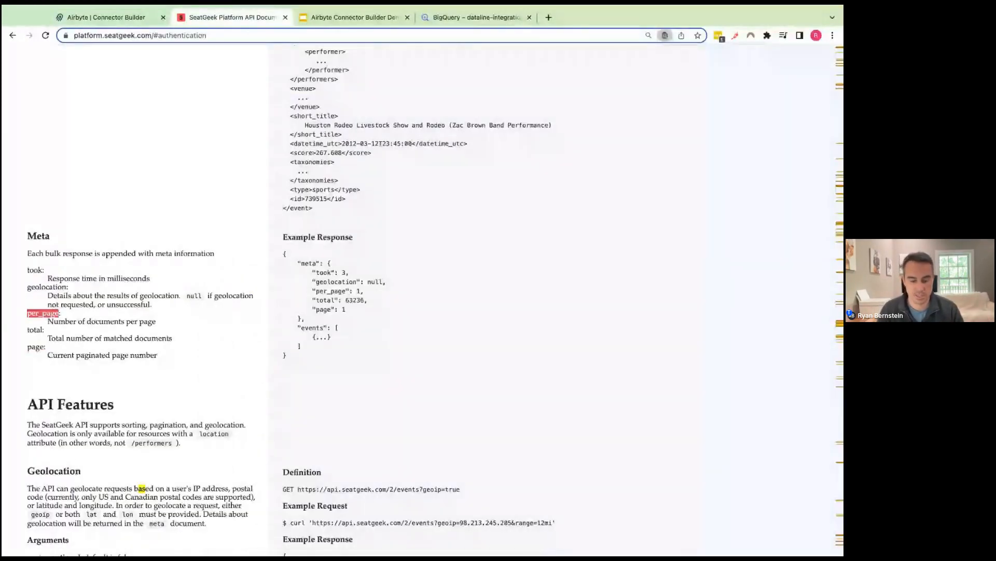
pyautogui.click(95, 19)
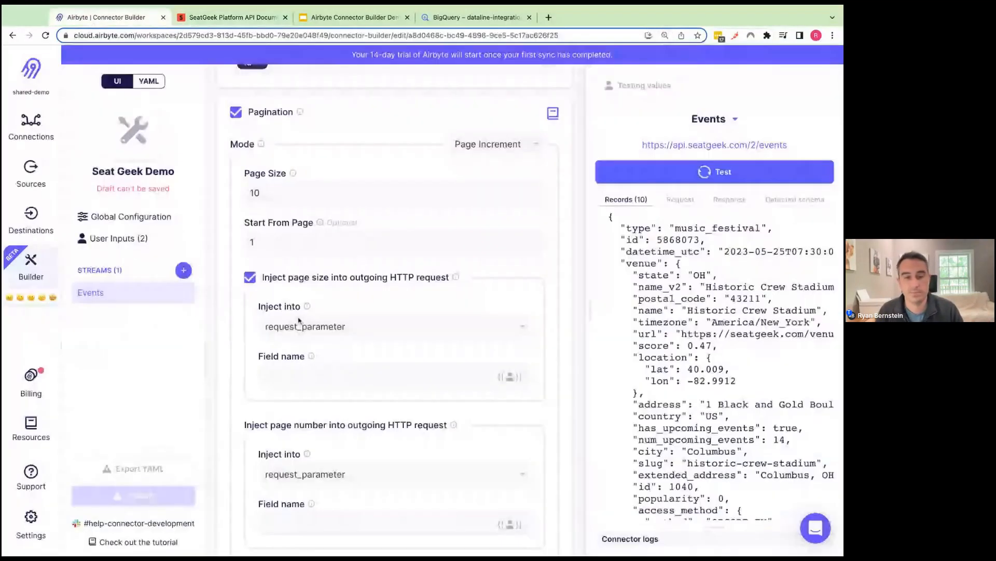
pyautogui.click(306, 375)
pyautogui.hotkey('ctrl', 'v')
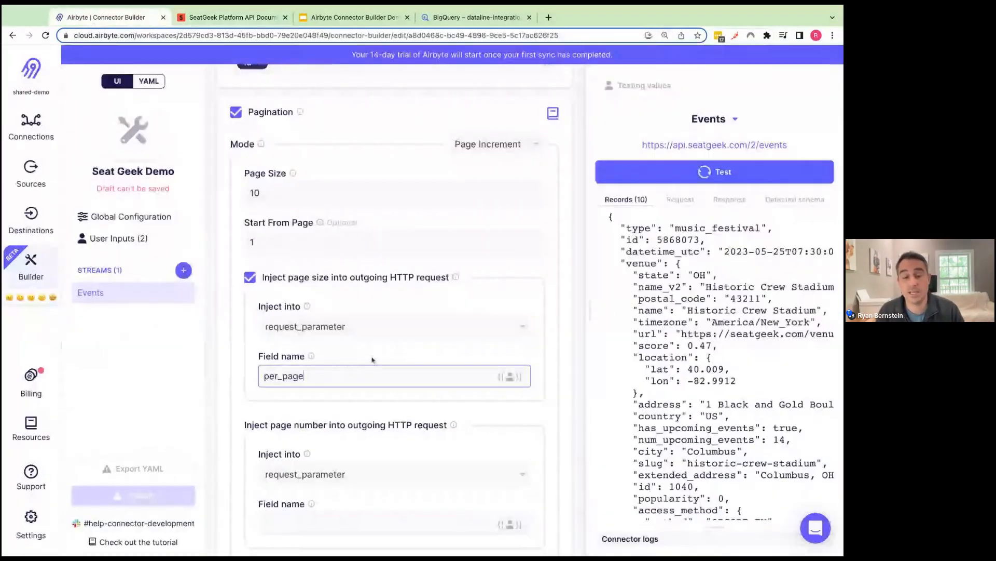
# - Set the field name for injecting the page number into the outgoing request to page
pyautogui.scroll(-1, 372, 359)
pyautogui.scroll(-1, 372, 360)
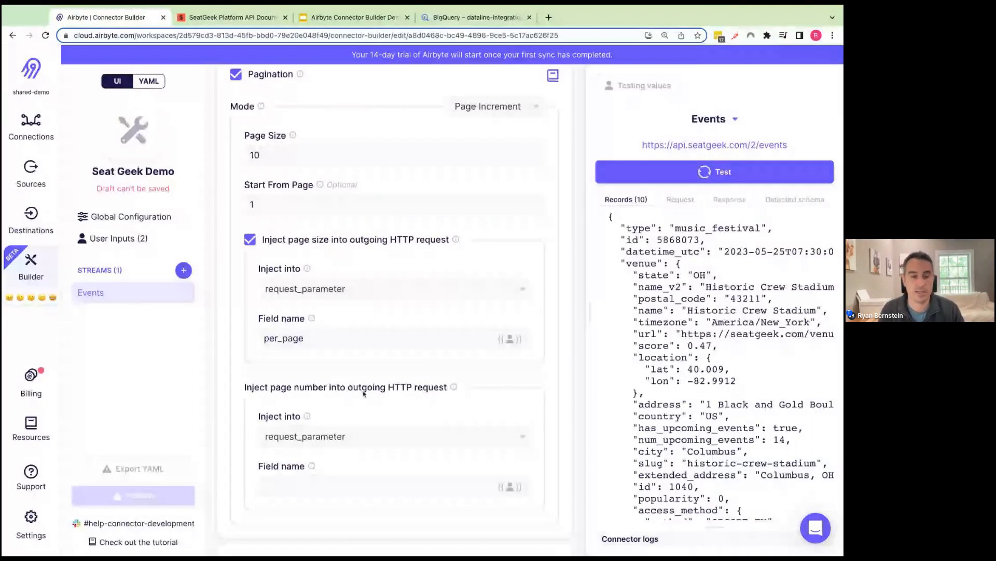
pyautogui.click(332, 479)
pyautogui.write('page')
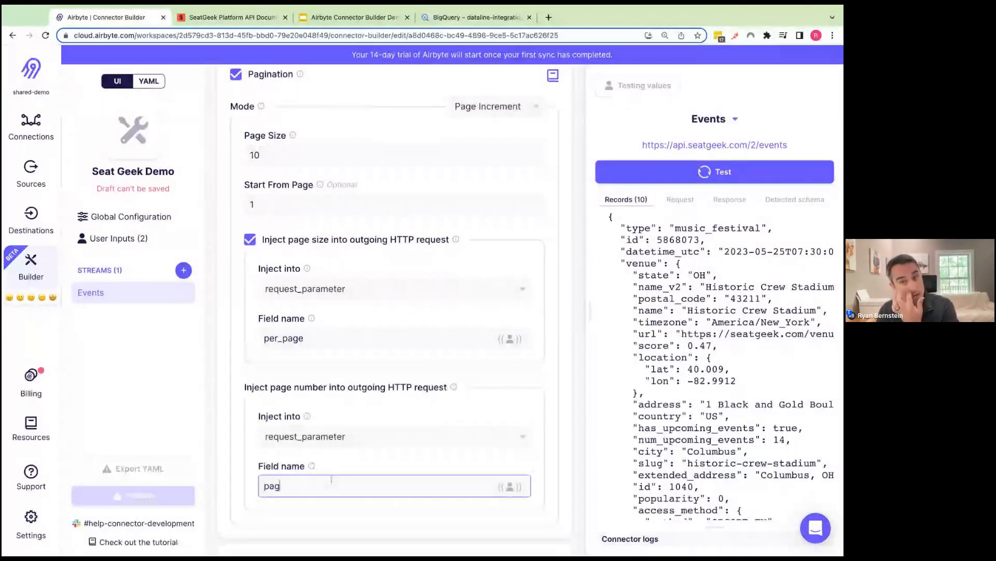
pyautogui.click(346, 466)
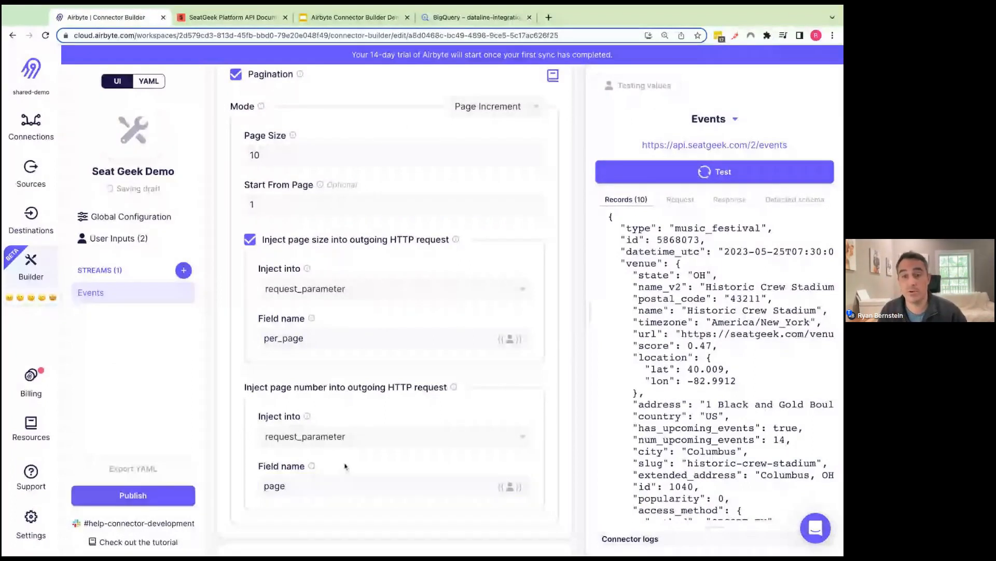
# - Test the Events stream with pagination and view the records on result pages 2, 4 and 3
pyautogui.click(721, 173)
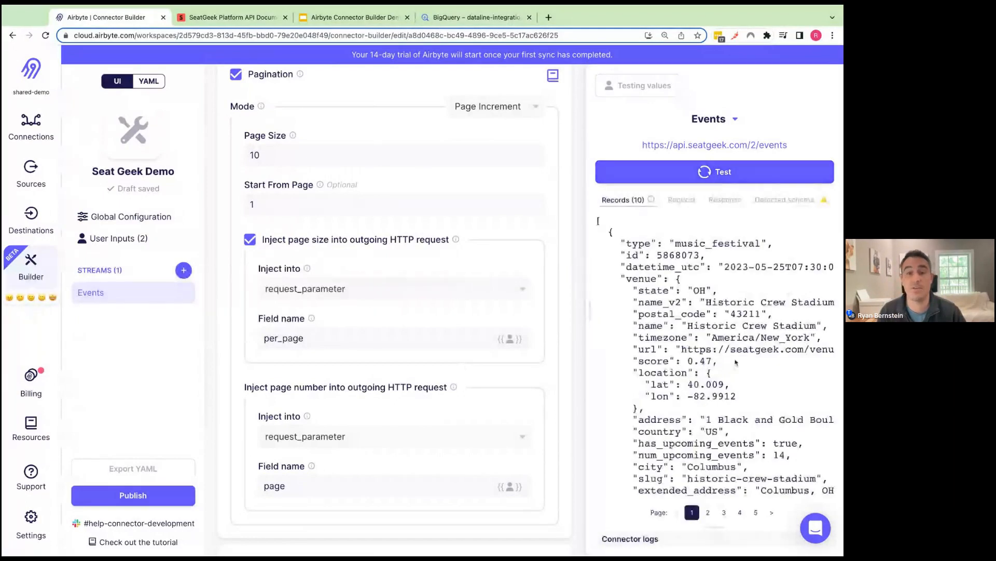
pyautogui.click(708, 513)
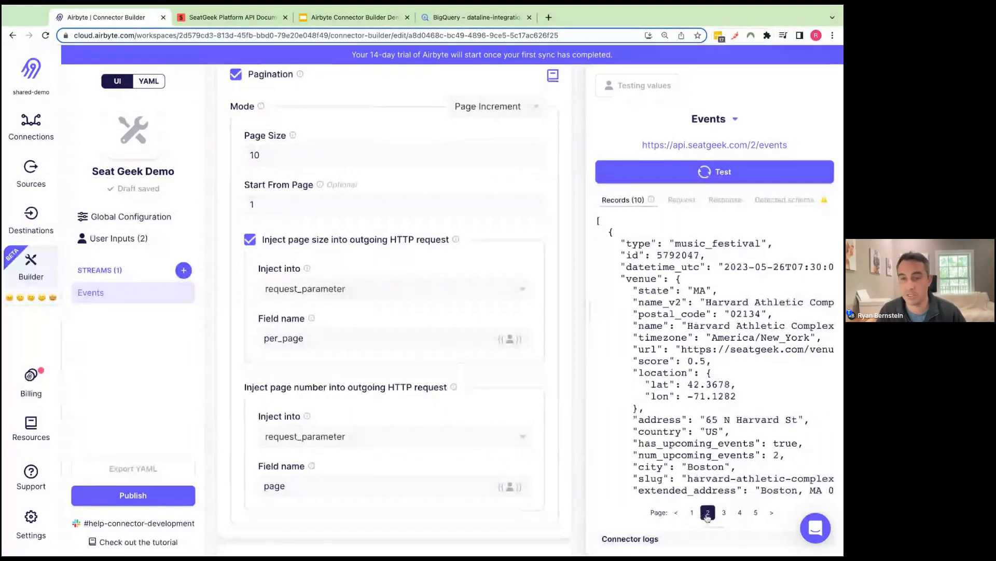
pyautogui.click(740, 513)
pyautogui.click(724, 513)
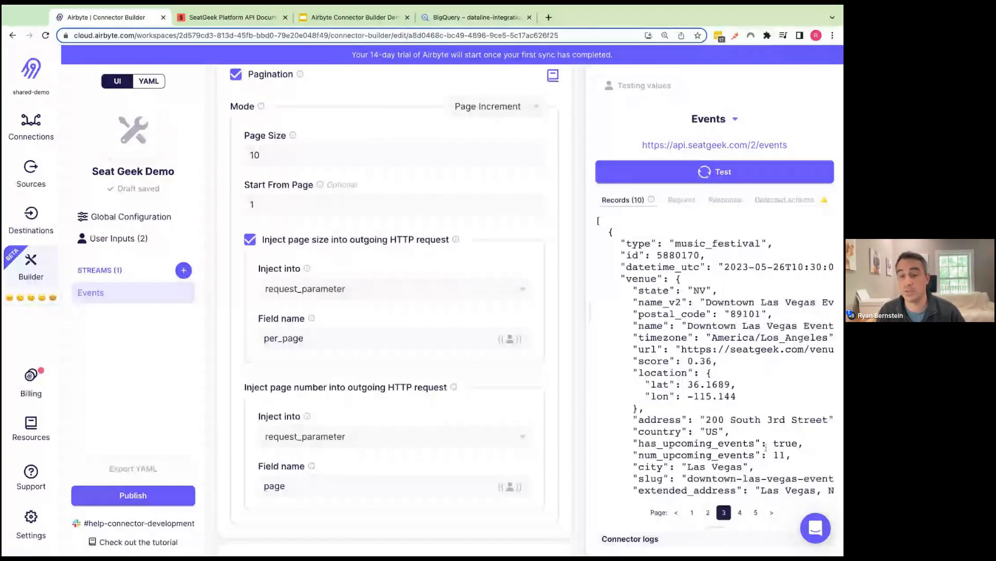
# - View the Events test records on result pages 4, 5 and 1
pyautogui.click(739, 513)
pyautogui.click(756, 512)
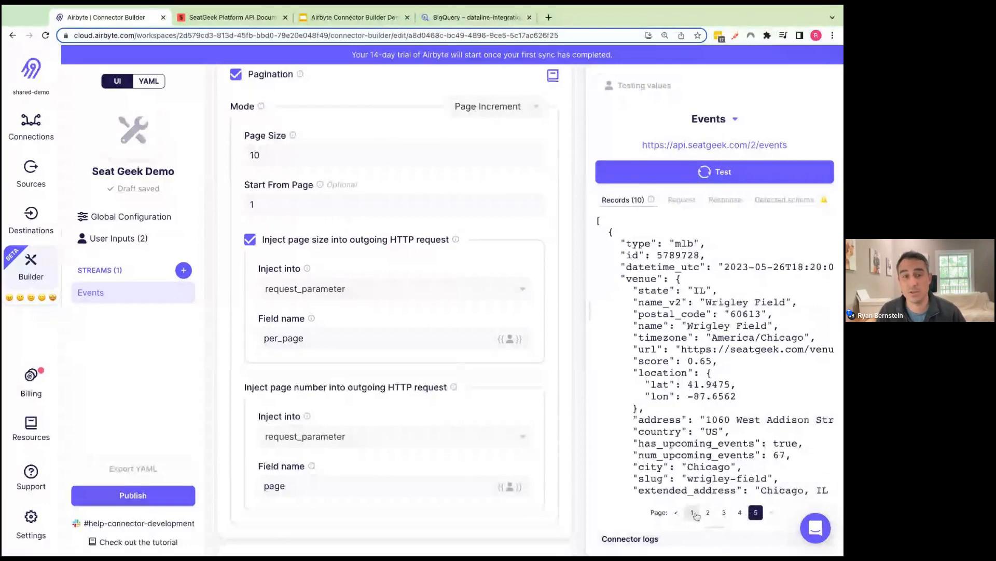
pyautogui.click(692, 513)
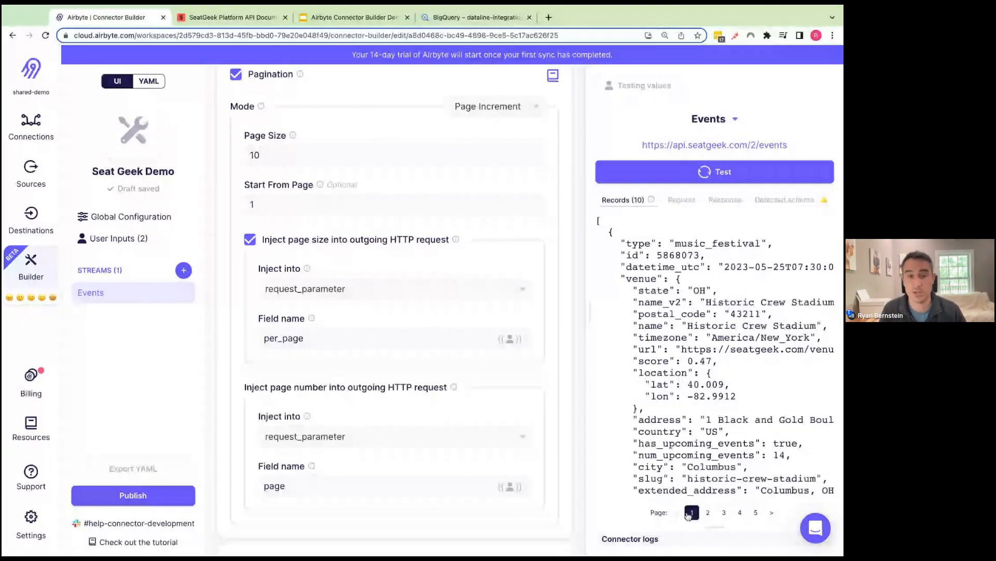
# - Try a pagination page size of 1, test the Events stream, and view result pages 3, 4 and 1
pyautogui.scroll(1, 287, 175)
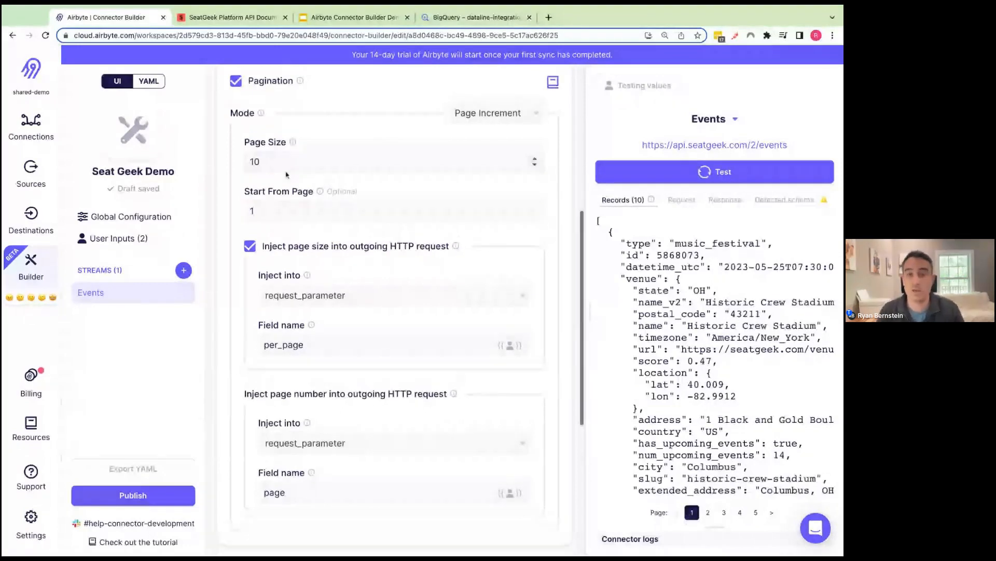
pyautogui.click(285, 167)
pyautogui.press('BackSpace')
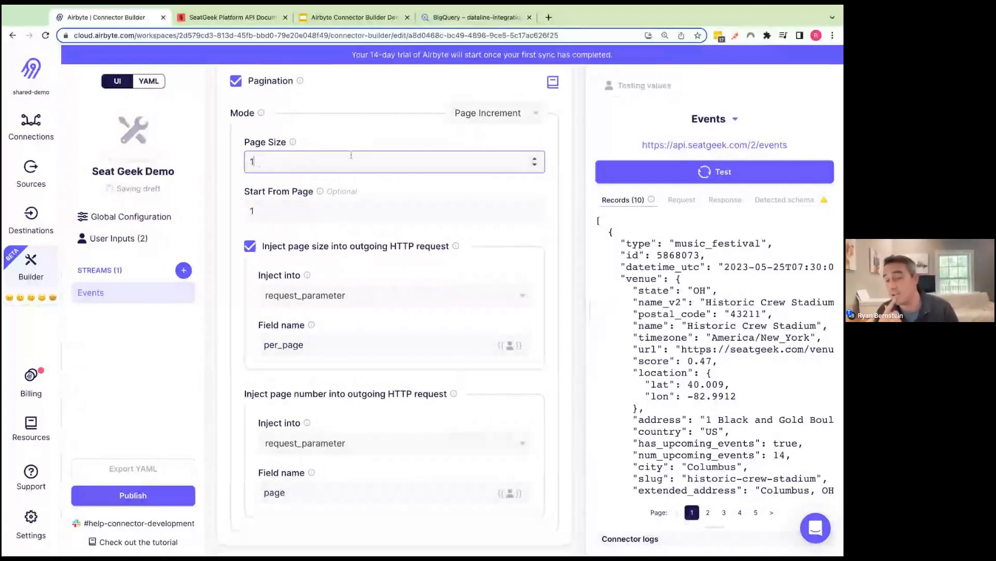
pyautogui.click(641, 179)
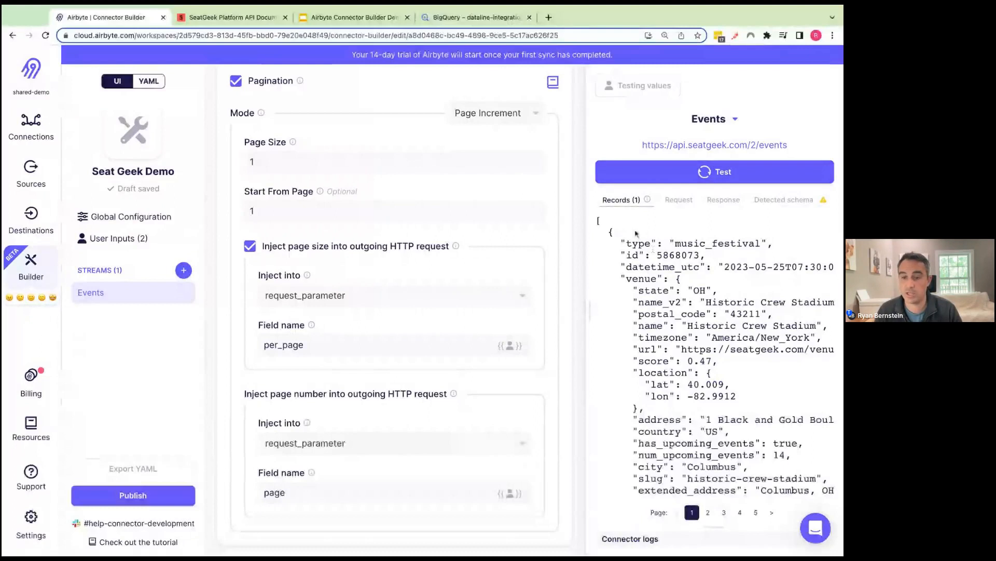
pyautogui.click(724, 513)
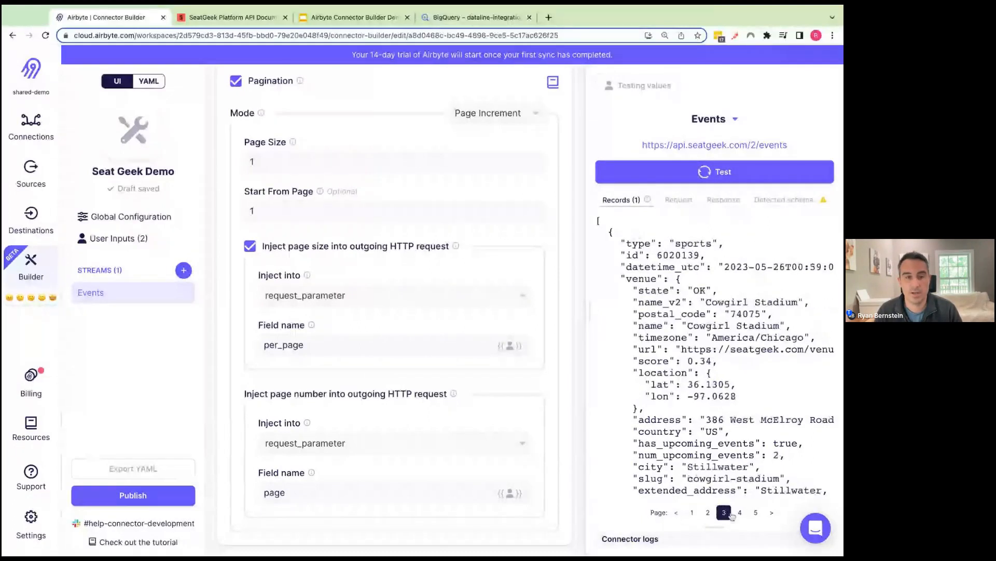
pyautogui.click(740, 512)
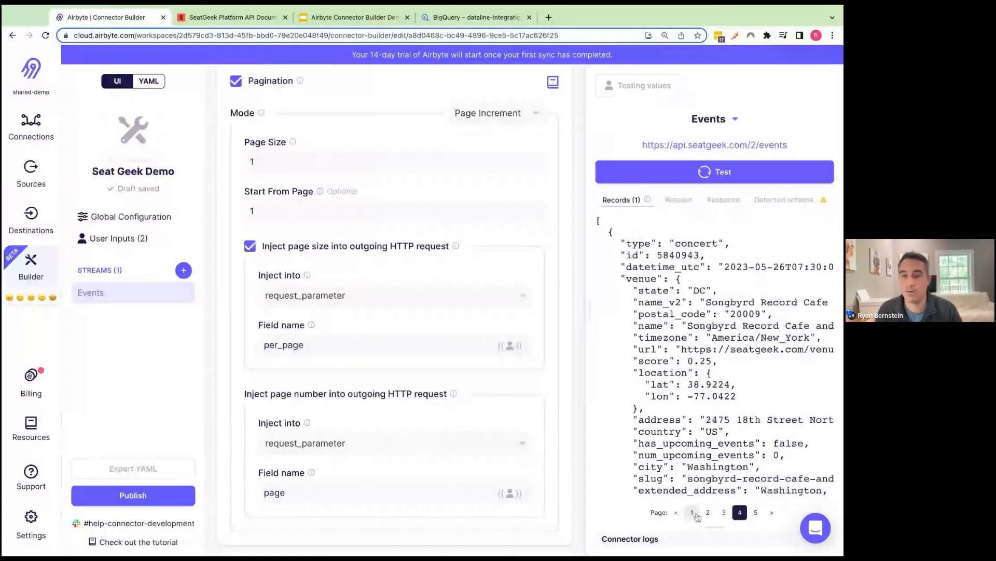
pyautogui.click(693, 514)
# - Set the pagination page size to 10 and test the Events stream again
pyautogui.click(336, 164)
pyautogui.write('0')
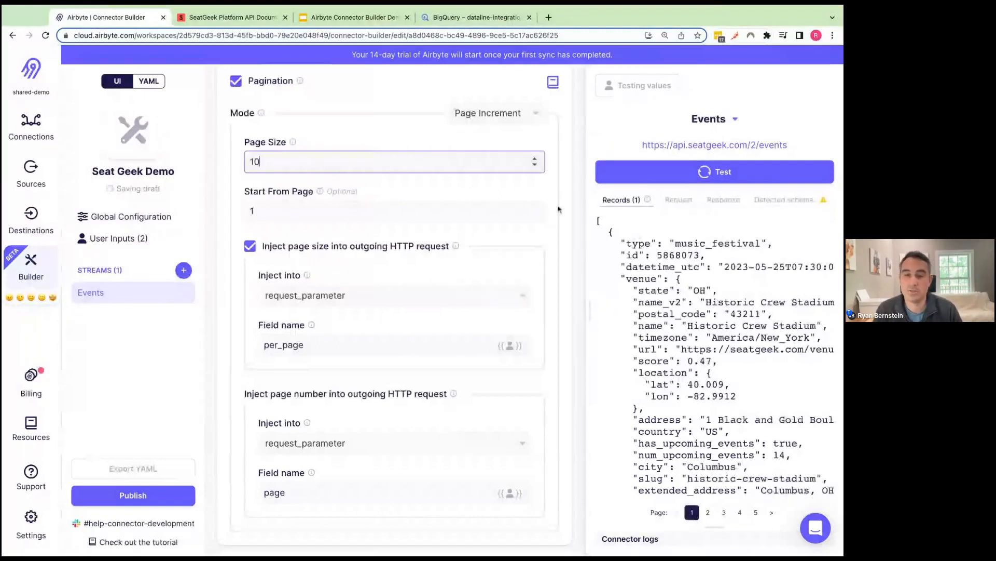
pyautogui.click(657, 179)
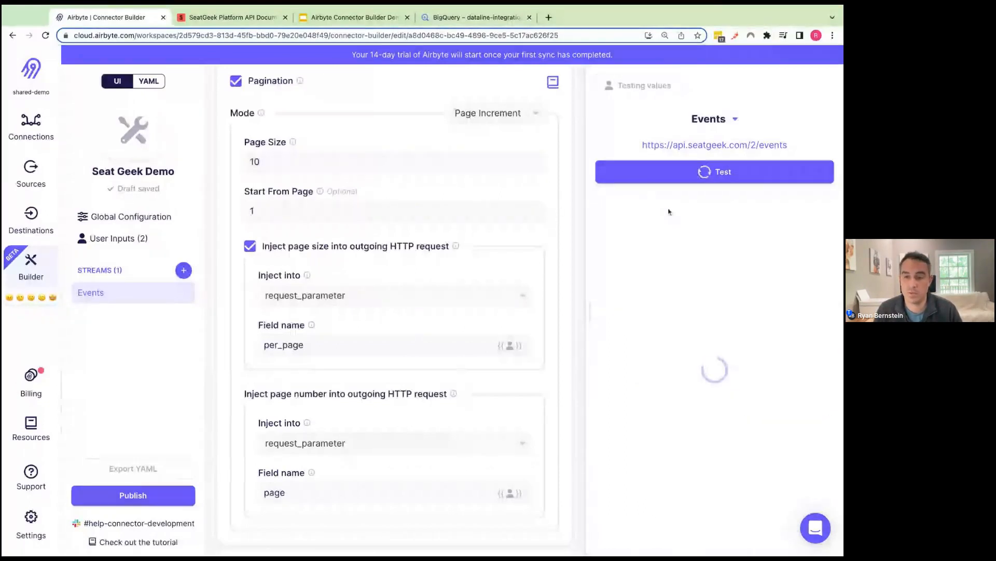
# - Inspect the page and per_page request parameters on result pages 1, 2 and 3, and return to the records view
pyautogui.click(681, 200)
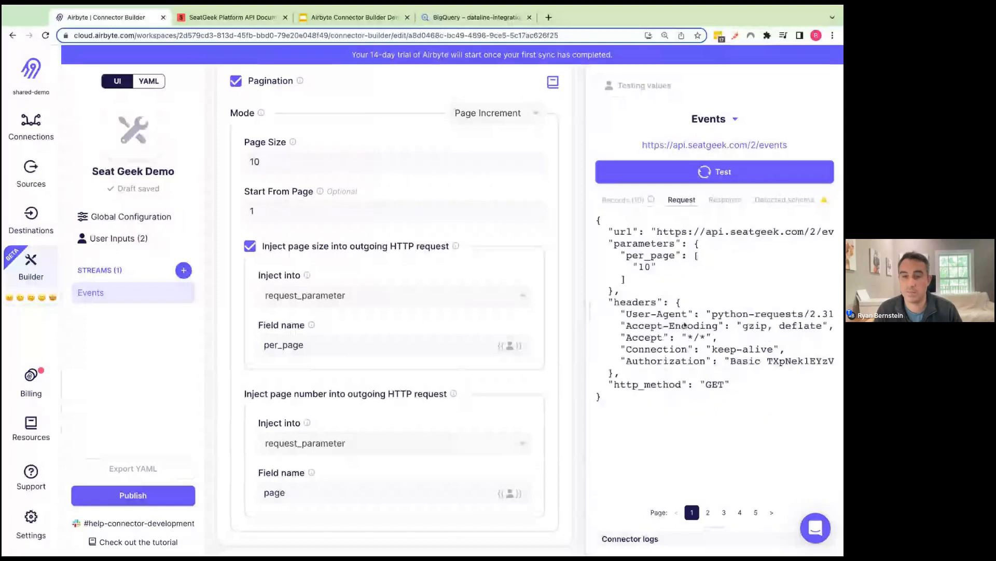
pyautogui.click(708, 512)
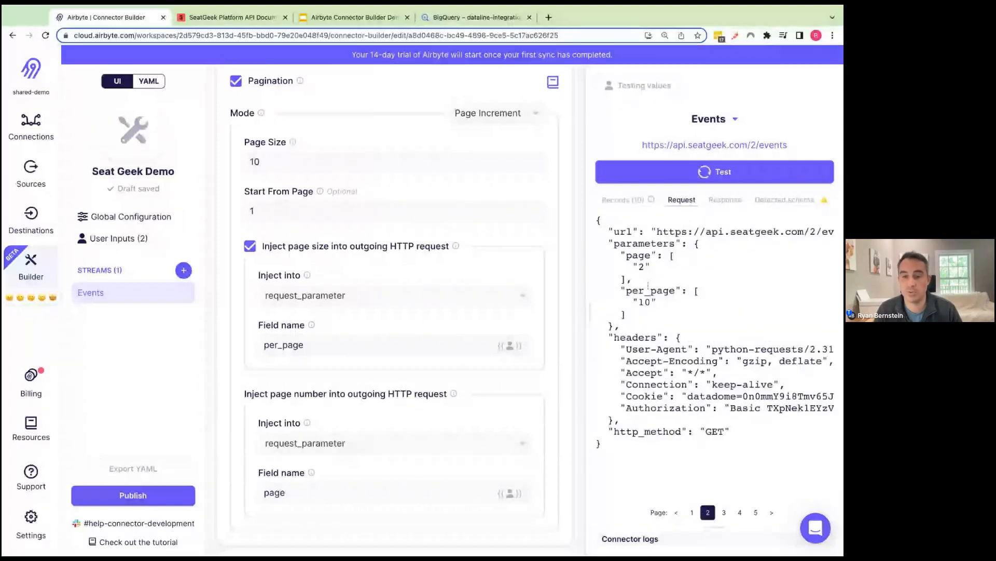
pyautogui.moveTo(633, 254); pyautogui.dragTo(634, 291)
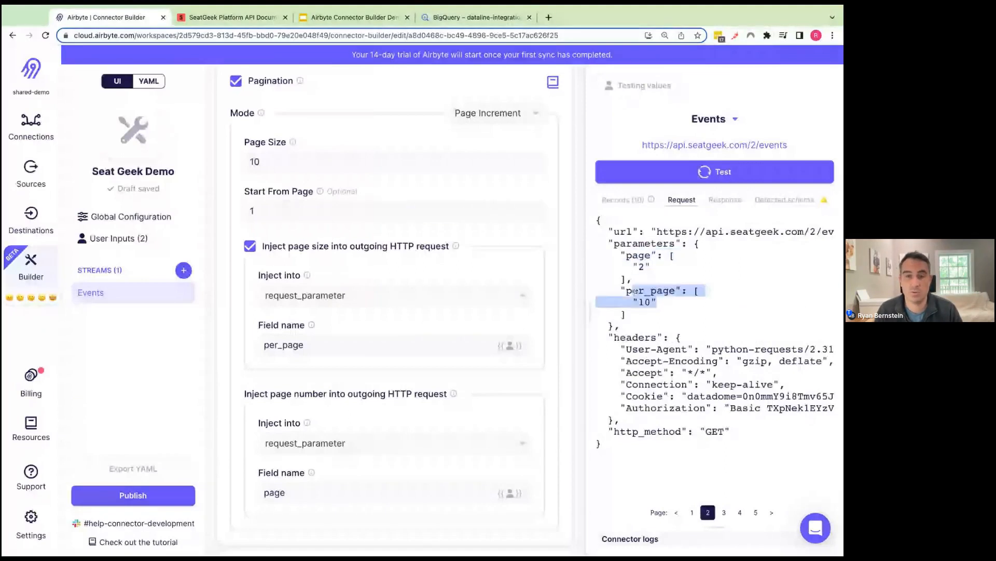
pyautogui.click(724, 513)
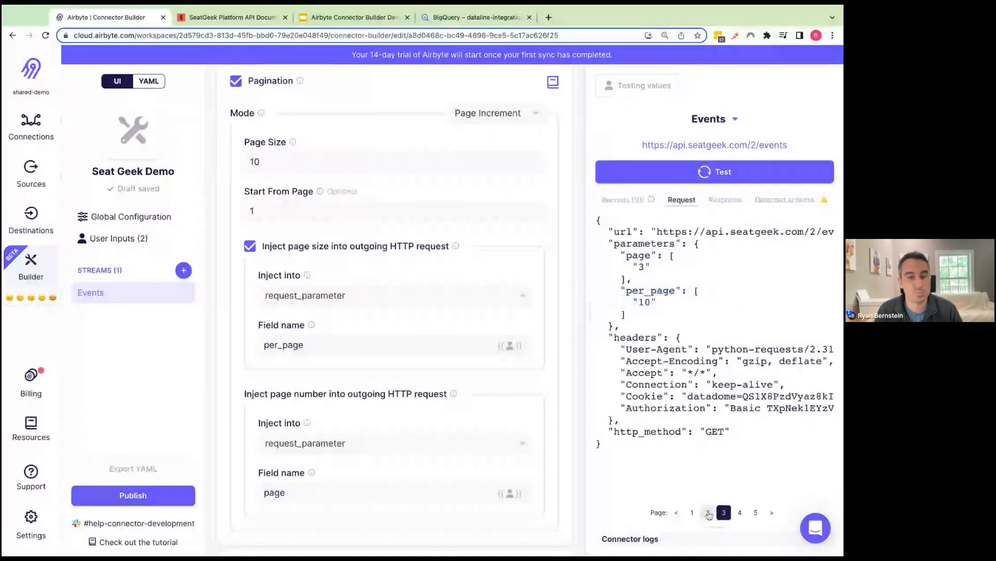
pyautogui.click(630, 200)
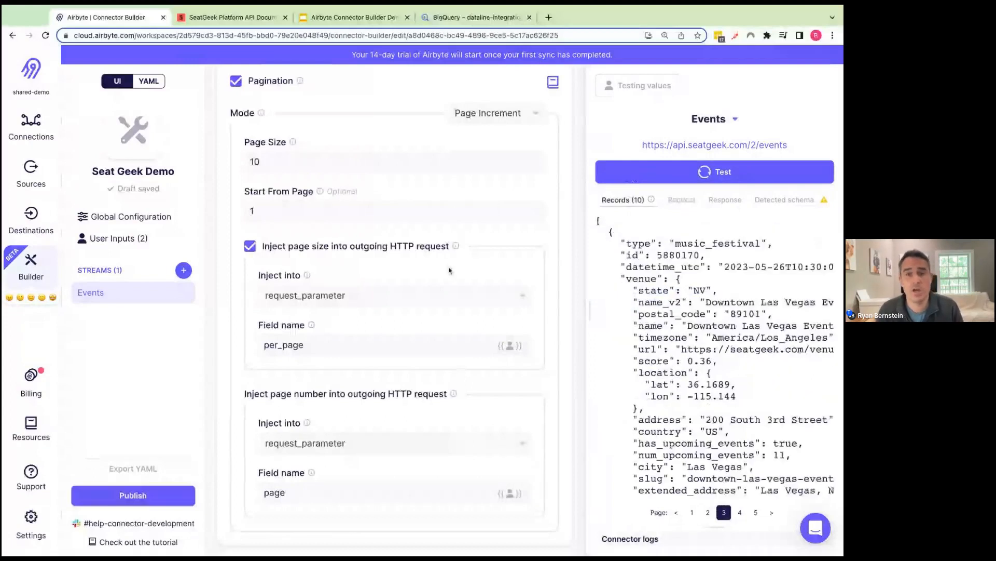
# - Open Airbyte's Pagination documentation from the pagination section, look it over and close it
pyautogui.scroll(1, 449, 270)
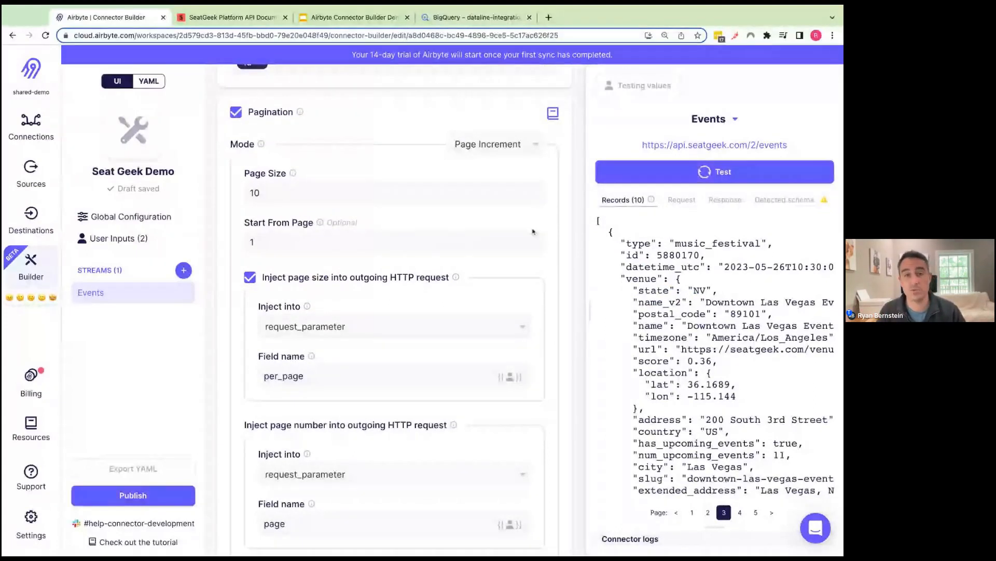
pyautogui.click(554, 114)
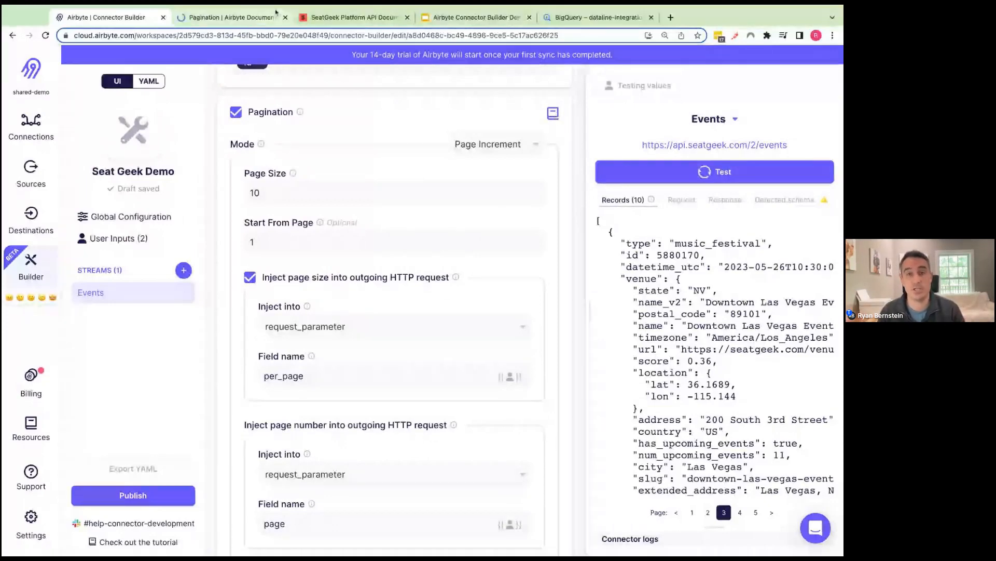
pyautogui.click(268, 17)
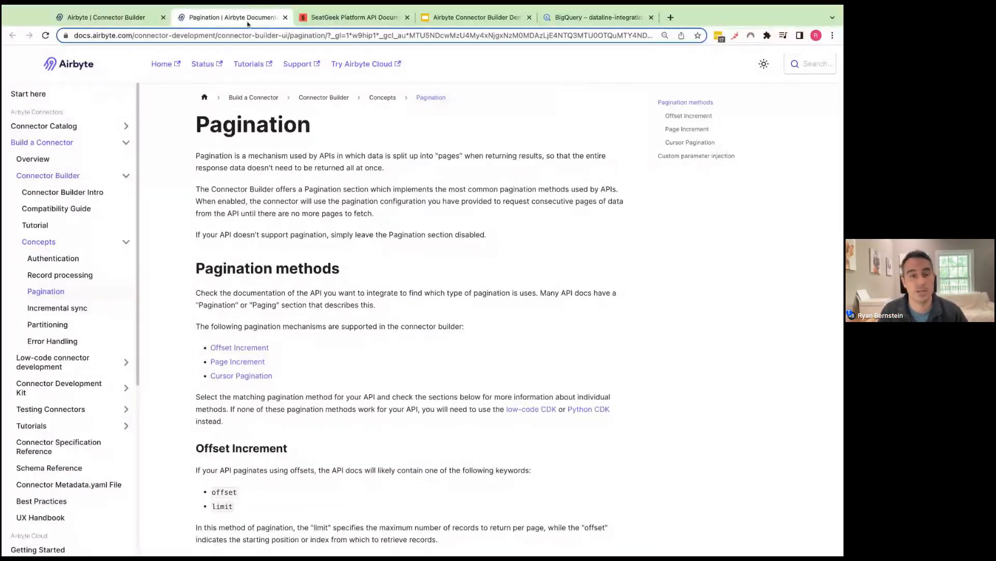
pyautogui.click(285, 18)
# - Enable Incremental Sync for the Events stream
pyautogui.scroll(-2, 392, 321)
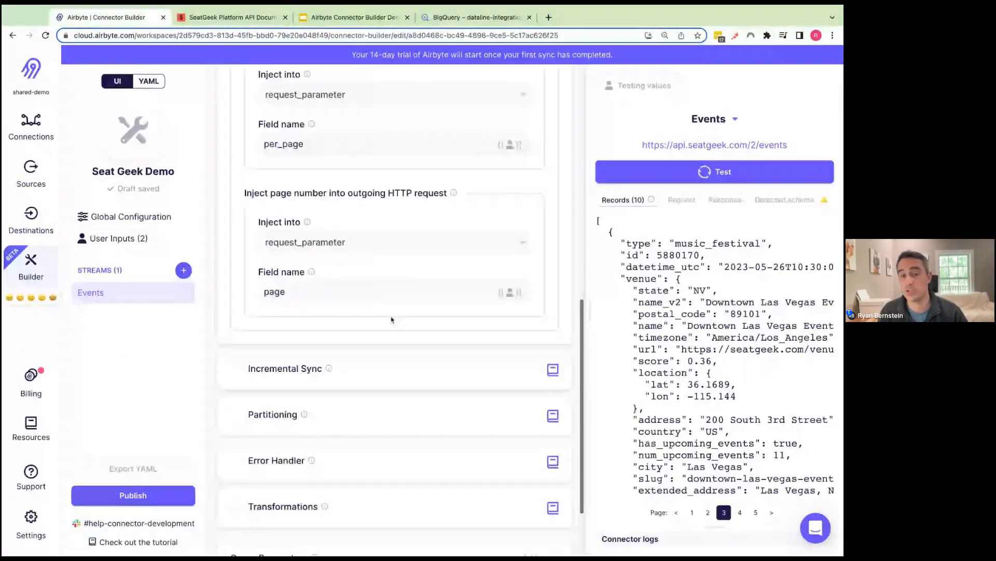
pyautogui.scroll(-1, 392, 320)
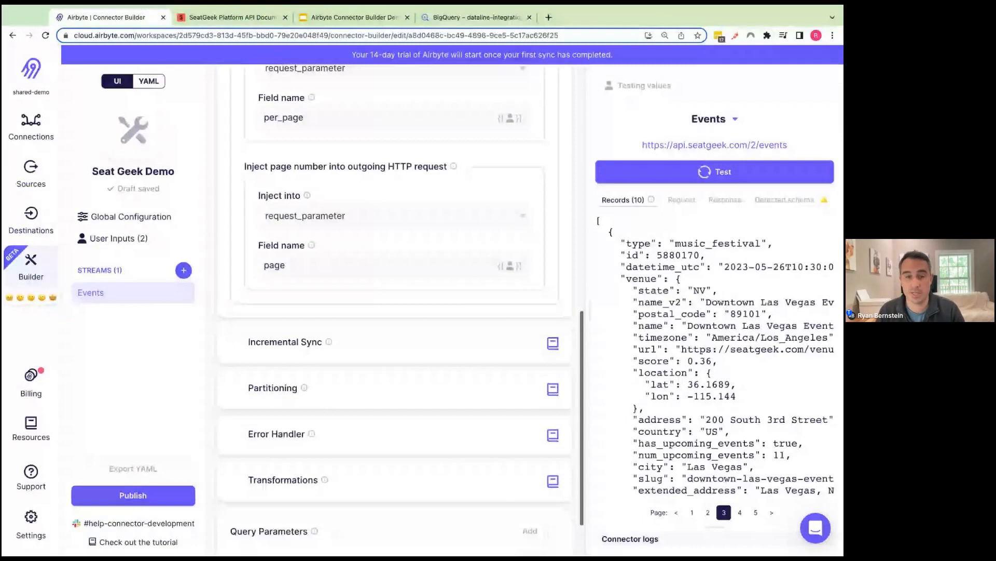
pyautogui.scroll(-1, 264, 486)
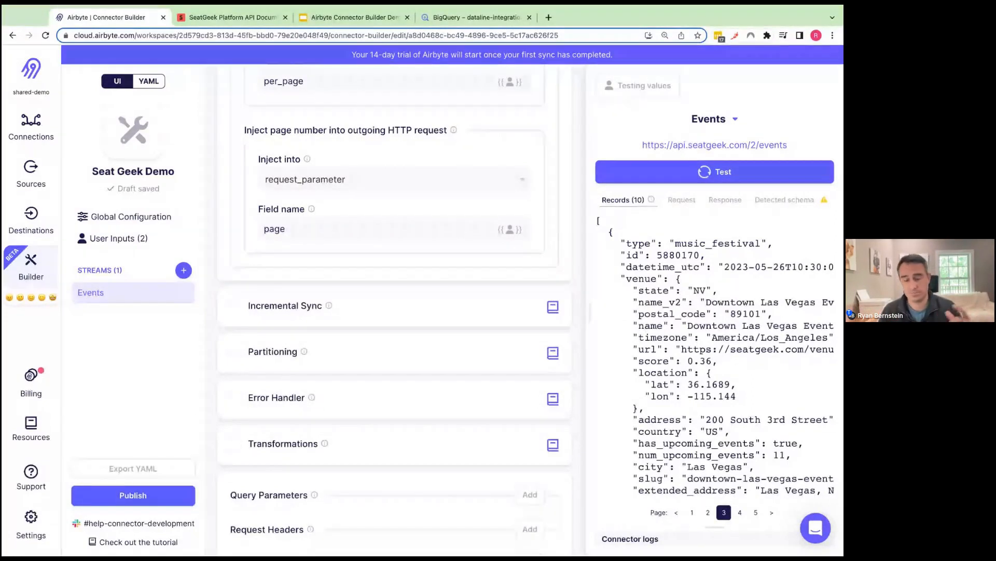
pyautogui.click(279, 317)
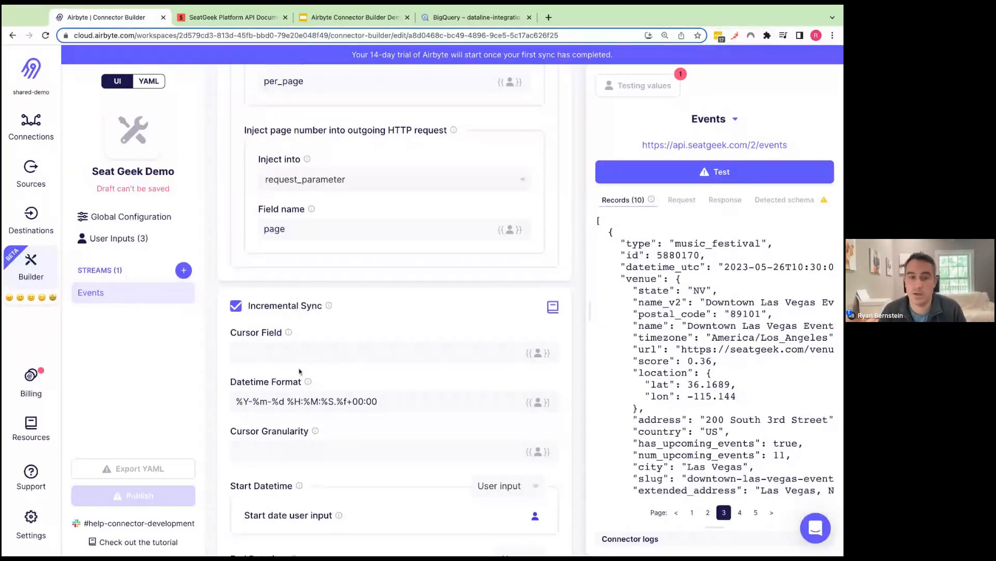
# - Set the incremental sync cursor field to datetime_utc, copied from the test records, and read the field's help text
pyautogui.scroll(-1, 321, 353)
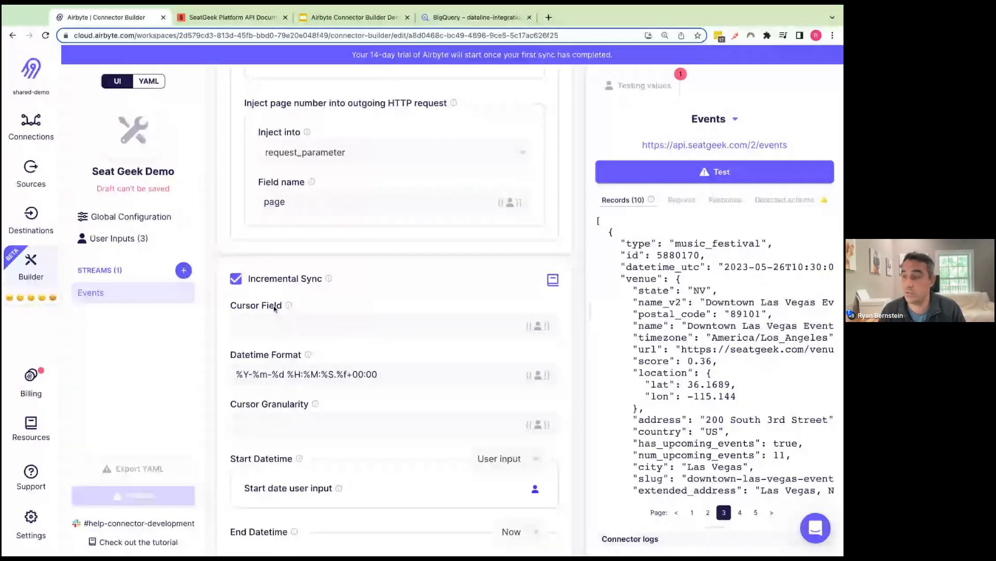
pyautogui.moveTo(277, 307)
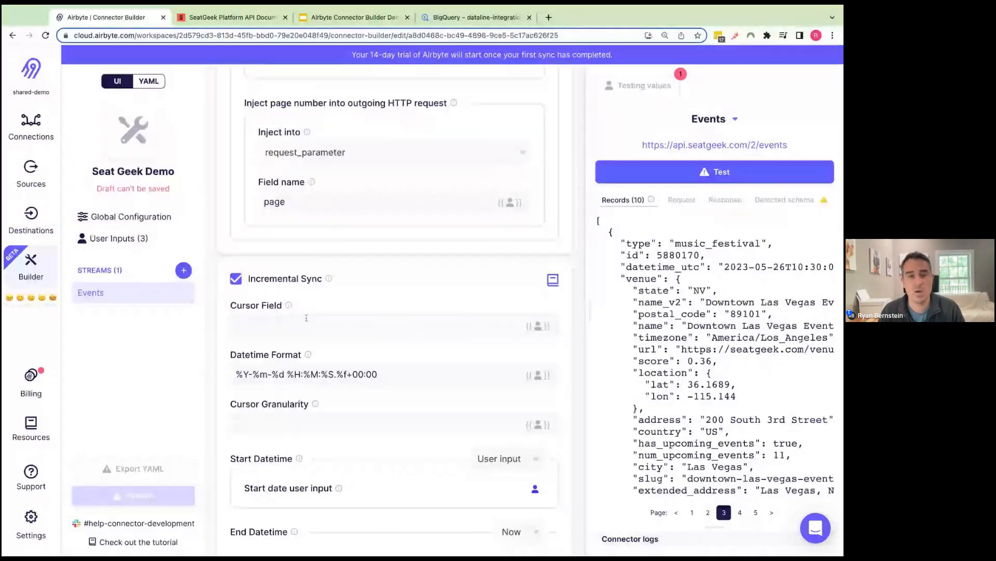
pyautogui.doubleClick(666, 267)
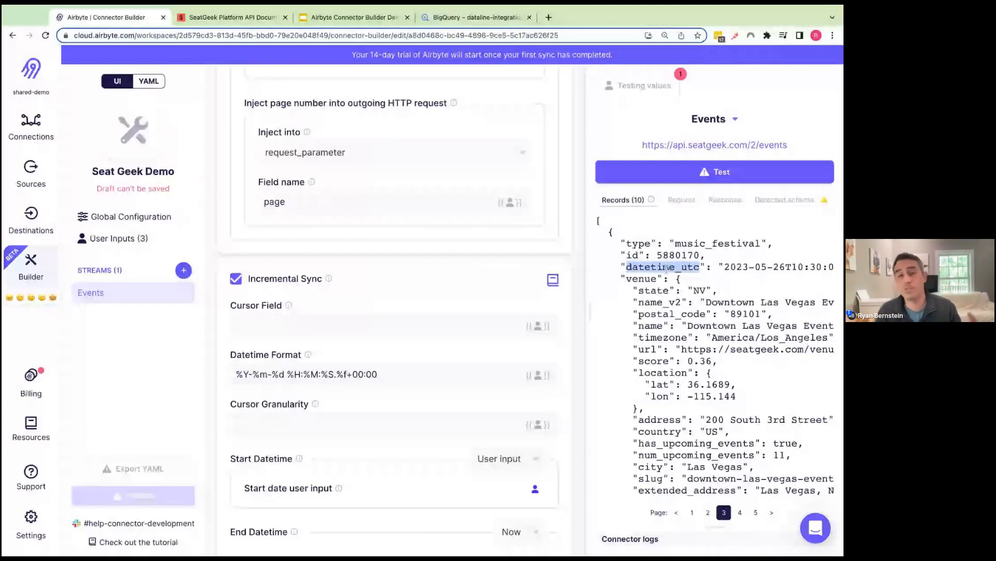
pyautogui.moveTo(666, 267); pyautogui.dragTo(312, 324)
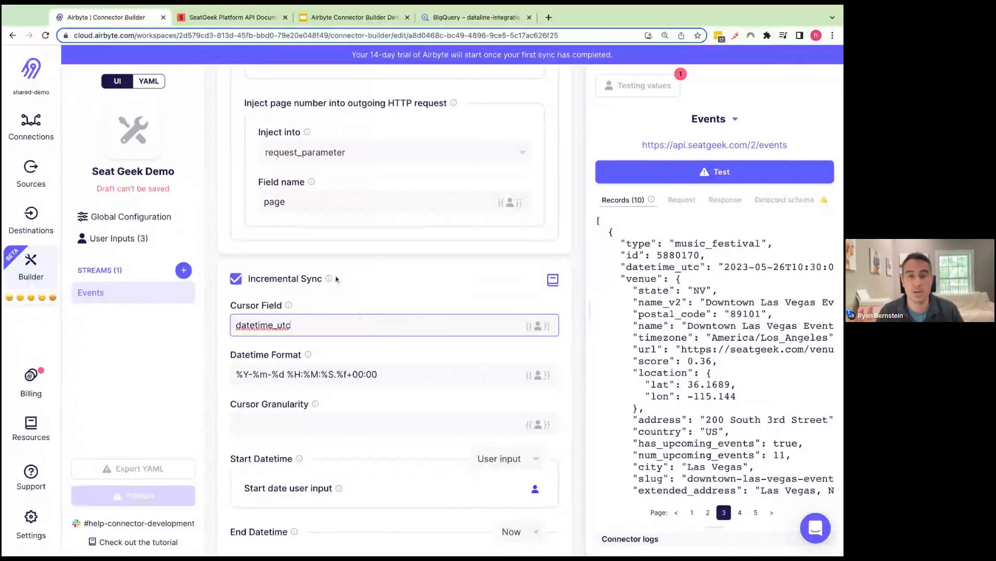
pyautogui.moveTo(289, 311)
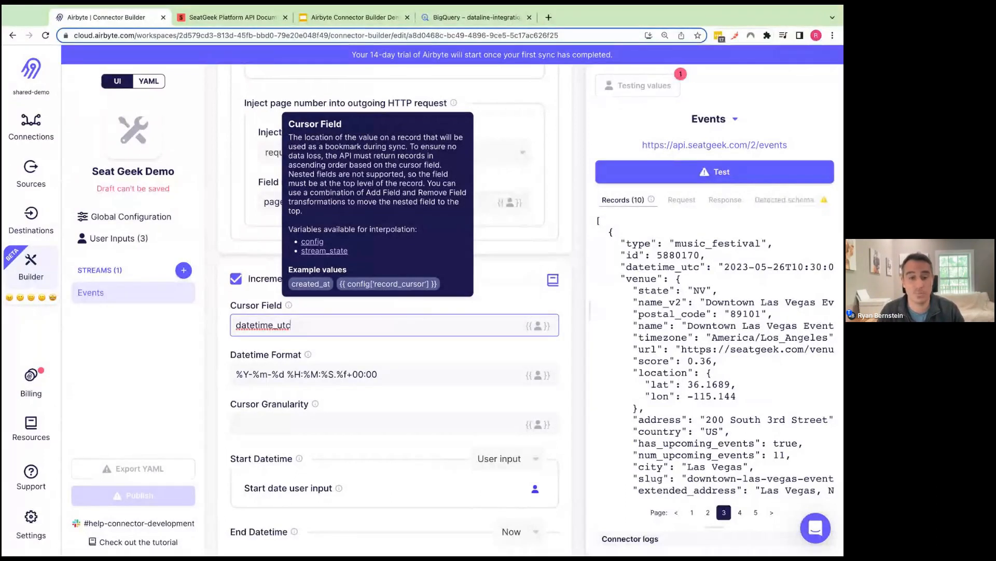
pyautogui.click(306, 307)
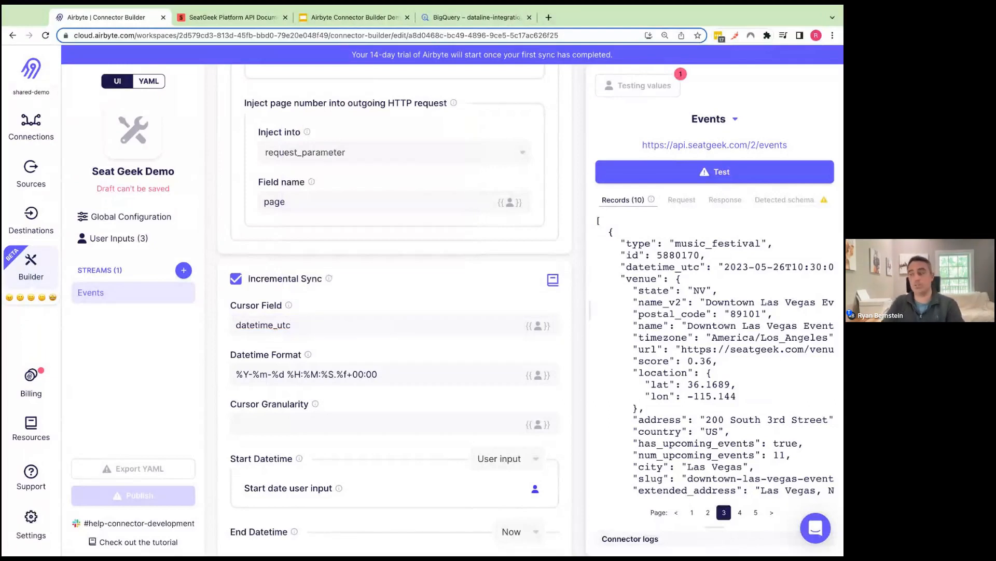
# - Search the SeatGeek API documentation for sort and copy sort=datetime_utc.asc from the Sorting arguments
pyautogui.moveTo(308, 126)
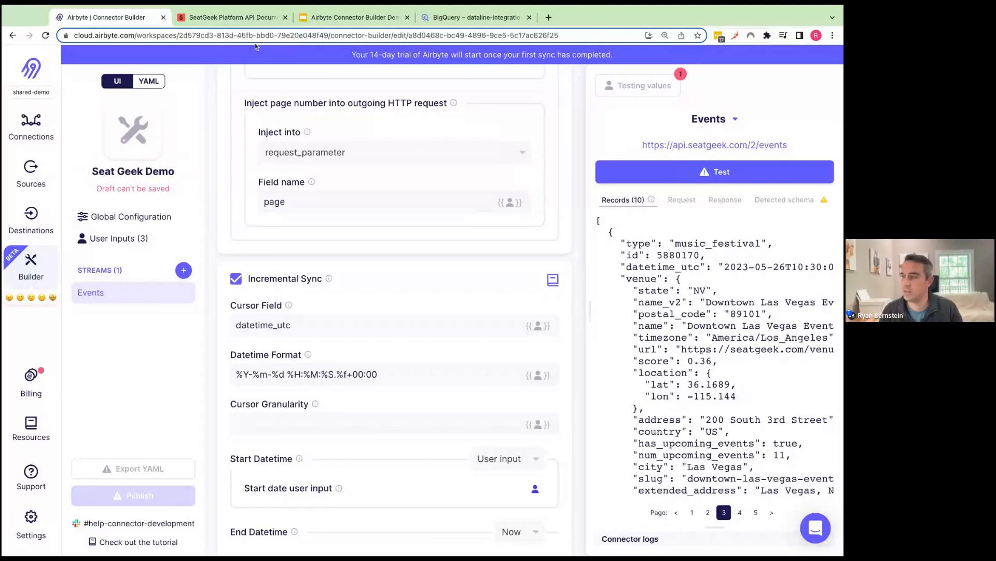
pyautogui.click(233, 24)
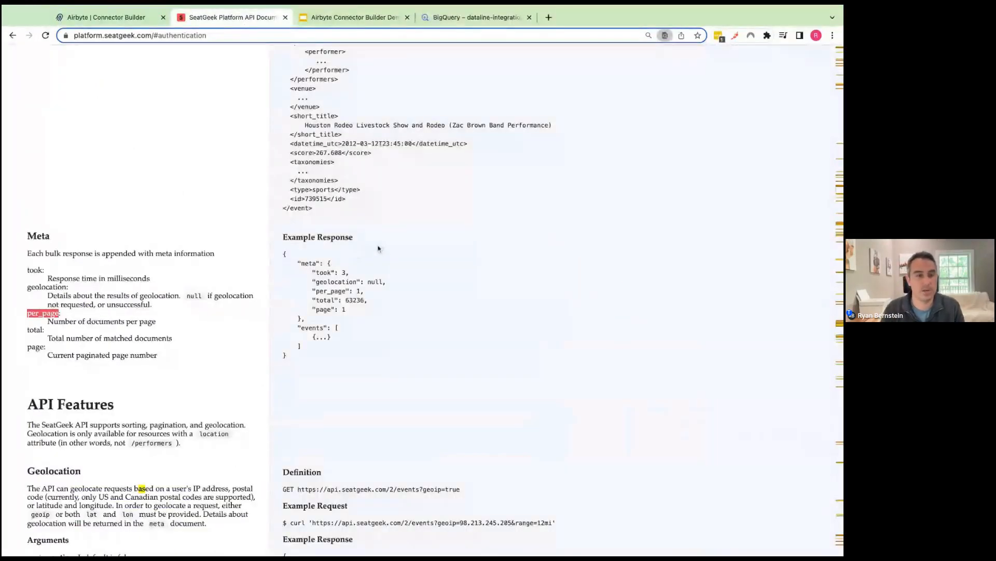
pyautogui.write('sort')
pyautogui.press('Return')
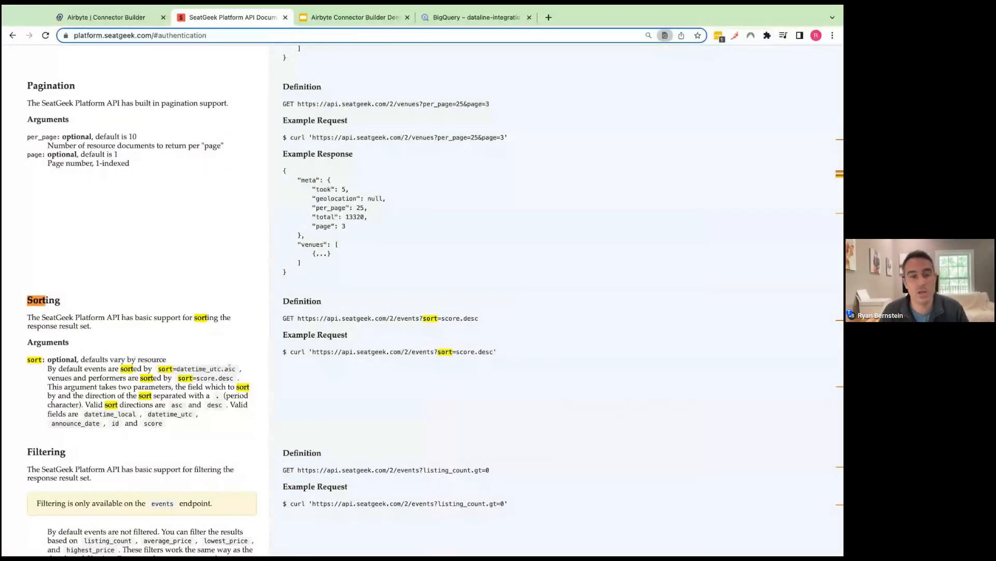
pyautogui.moveTo(220, 366); pyautogui.dragTo(161, 369)
pyautogui.press('super+c')
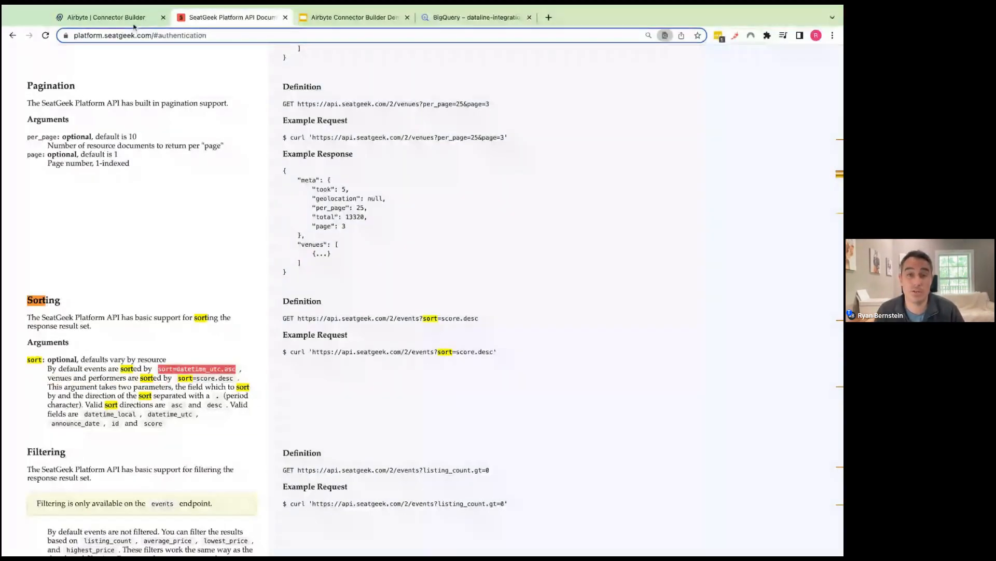
# - Return to the Airbyte Connector Builder and add a query parameter to the Events stream with key sort and value datetime_utc.asc
pyautogui.click(109, 18)
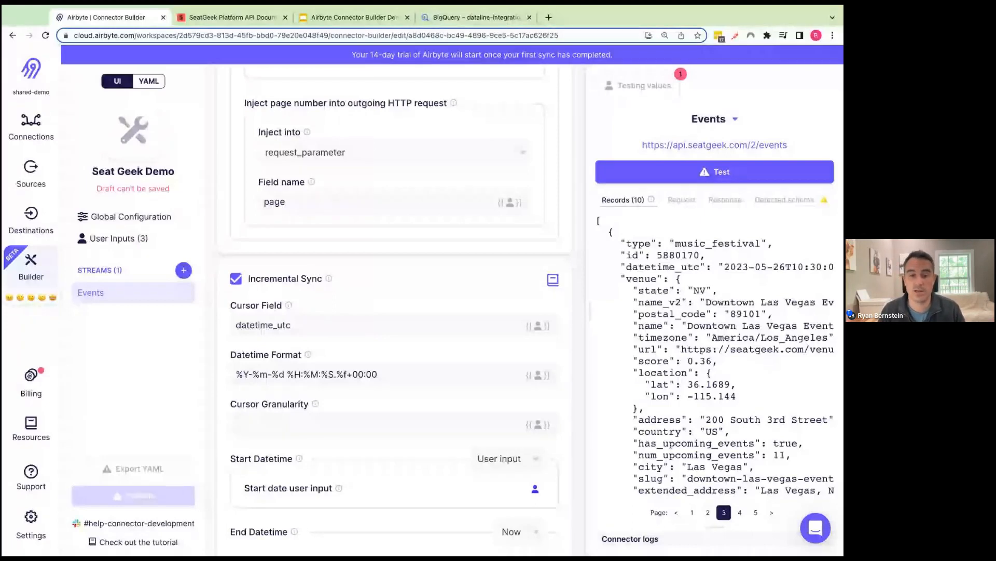
pyautogui.scroll(-10, 310, 282)
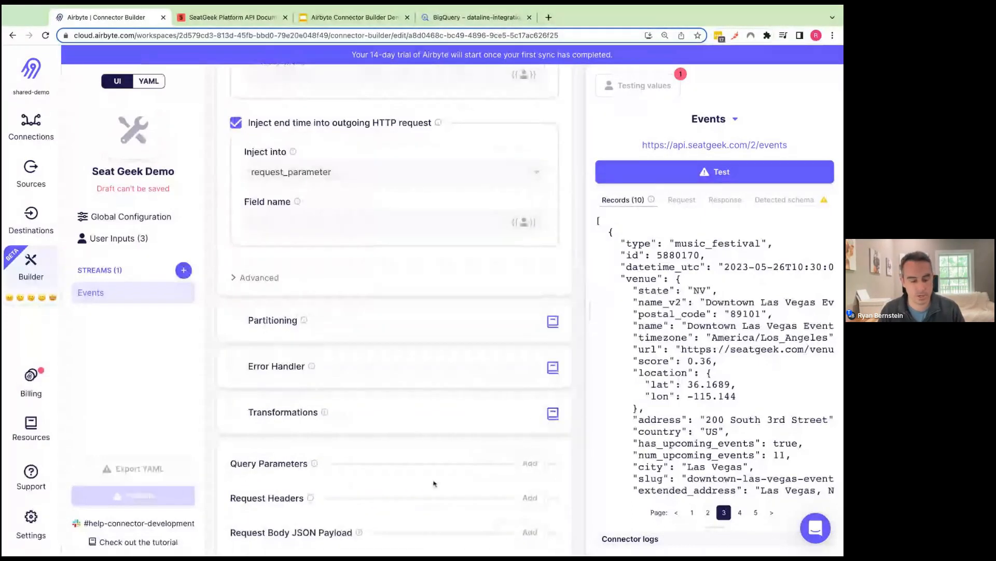
pyautogui.click(530, 463)
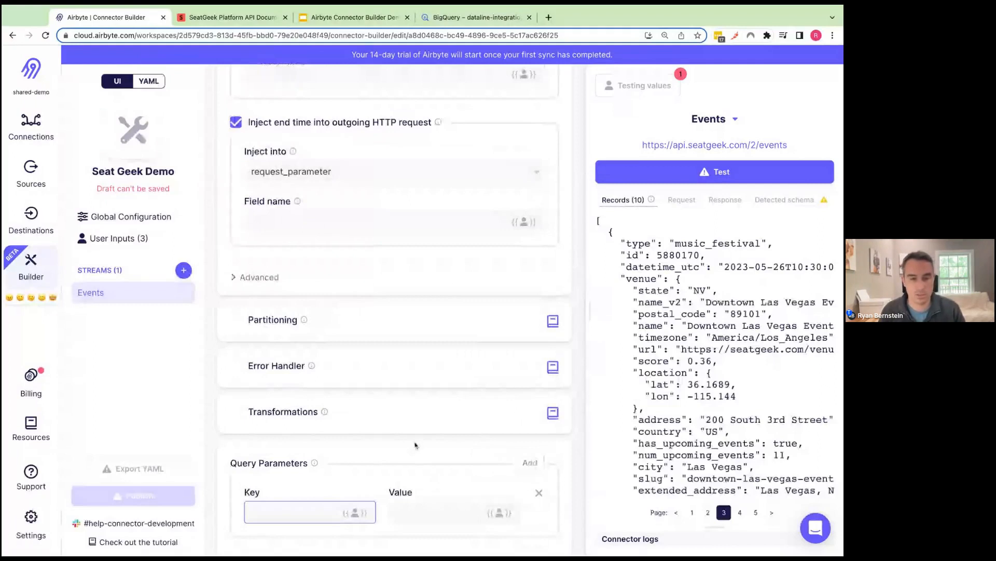
pyautogui.scroll(-1, 380, 460)
pyautogui.press('super+v')
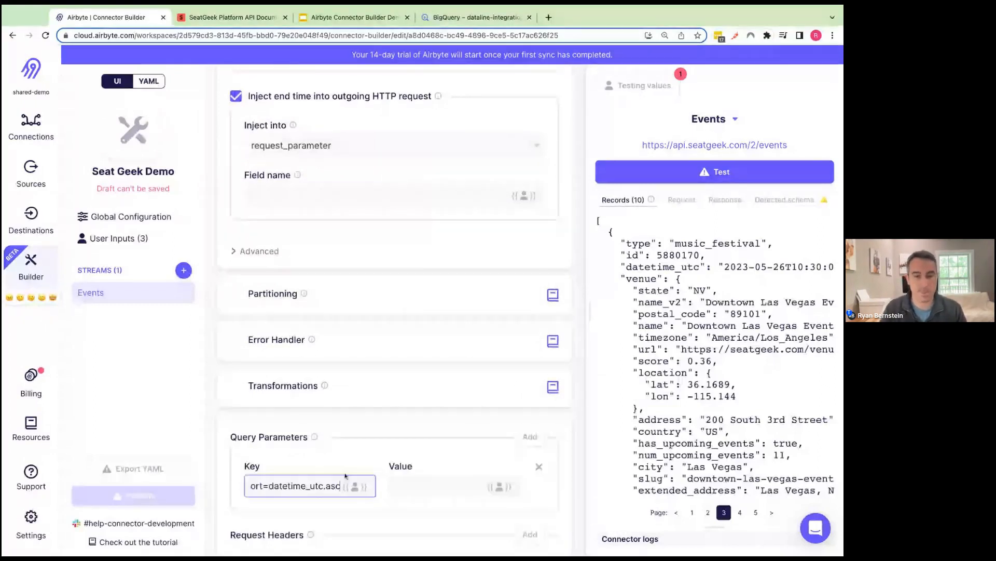
pyautogui.press('super+a')
pyautogui.write('s')
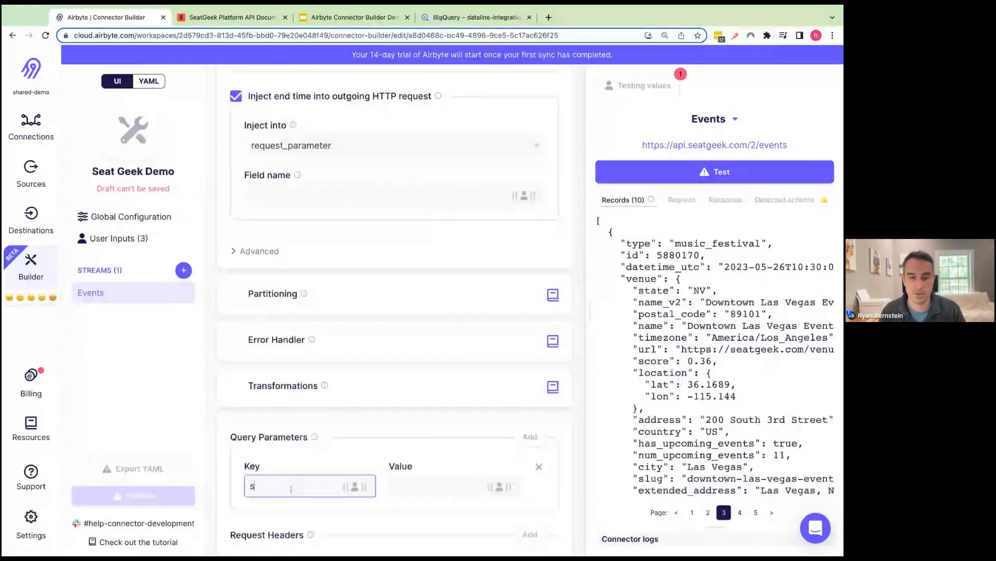
pyautogui.write('ort')
pyautogui.press('Tab')
pyautogui.press('super+v')
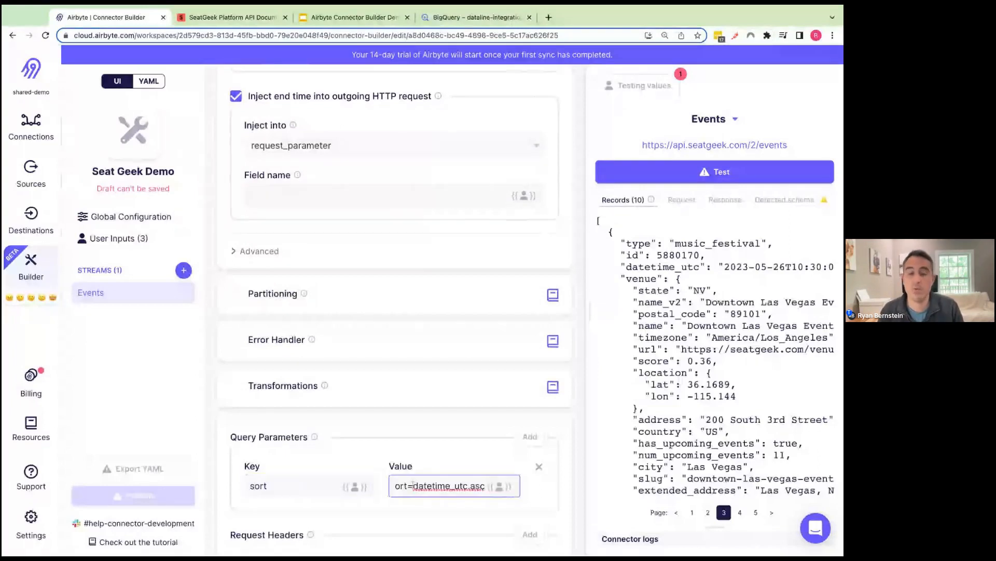
pyautogui.moveTo(394, 485); pyautogui.dragTo(416, 486)
pyautogui.press('BackSpace')
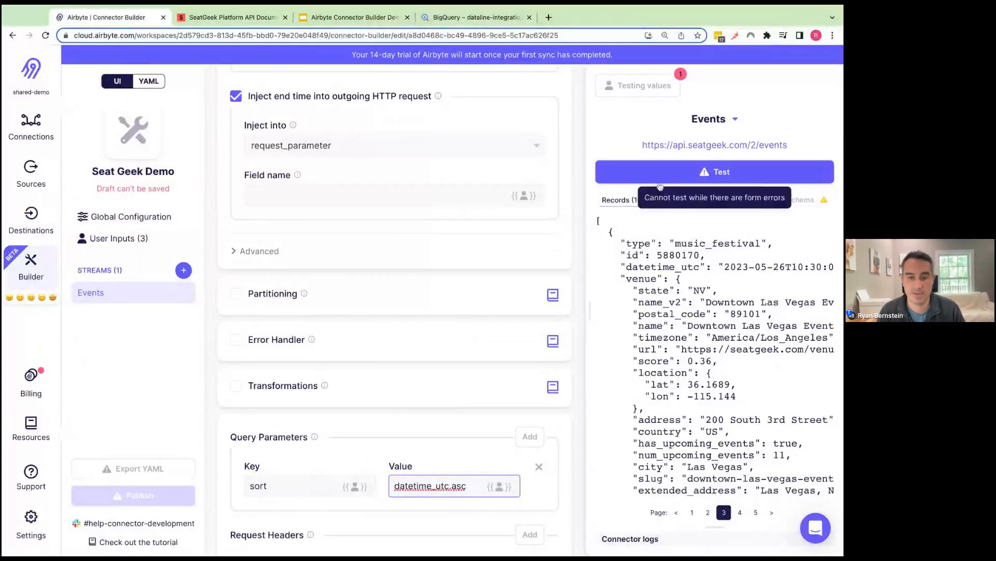
pyautogui.click(446, 456)
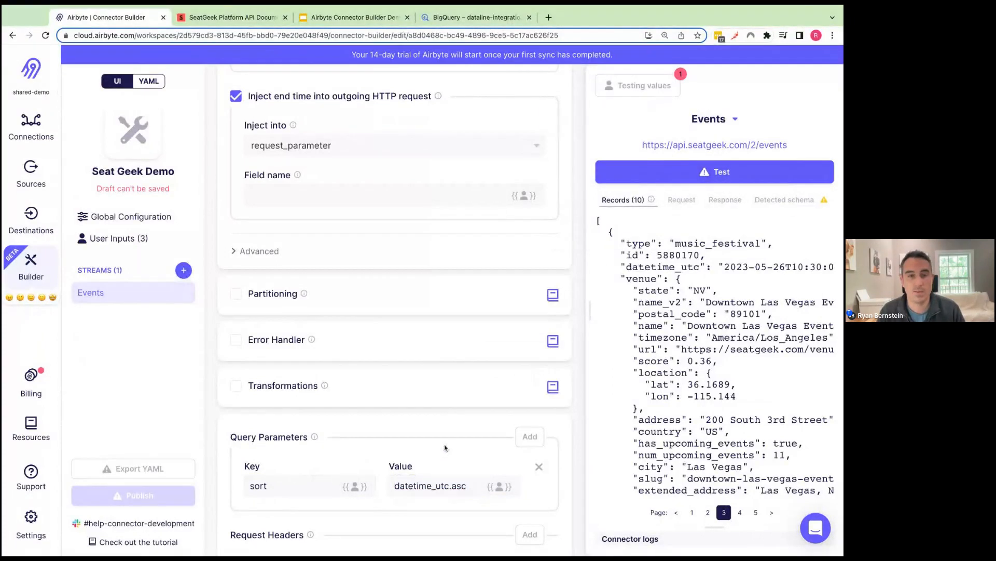
# - Try the Custom option for the incremental sync's Start Datetime and return it to User input
pyautogui.scroll(1, 440, 418)
pyautogui.scroll(1, 441, 417)
pyautogui.scroll(8, 438, 411)
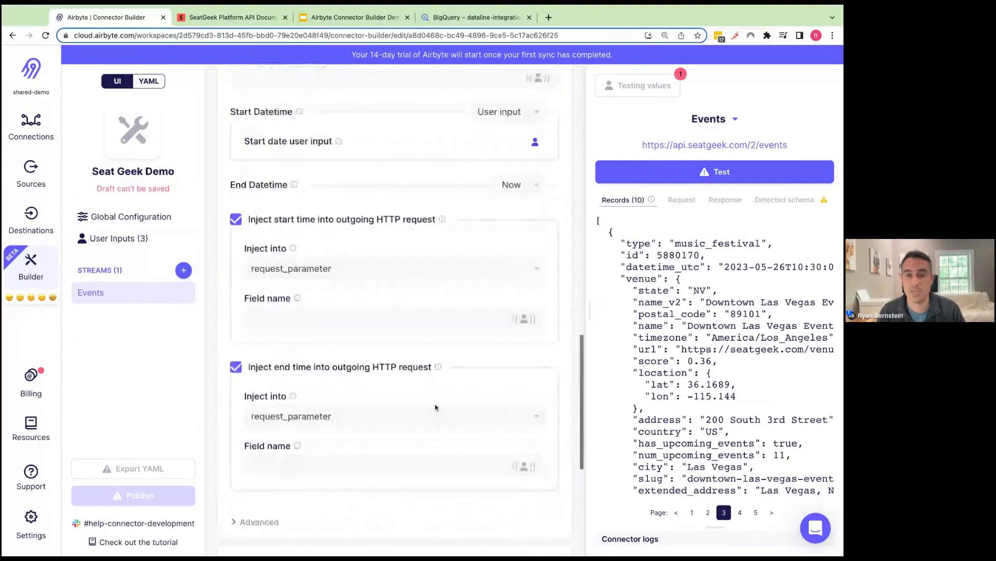
pyautogui.scroll(-1, 432, 381)
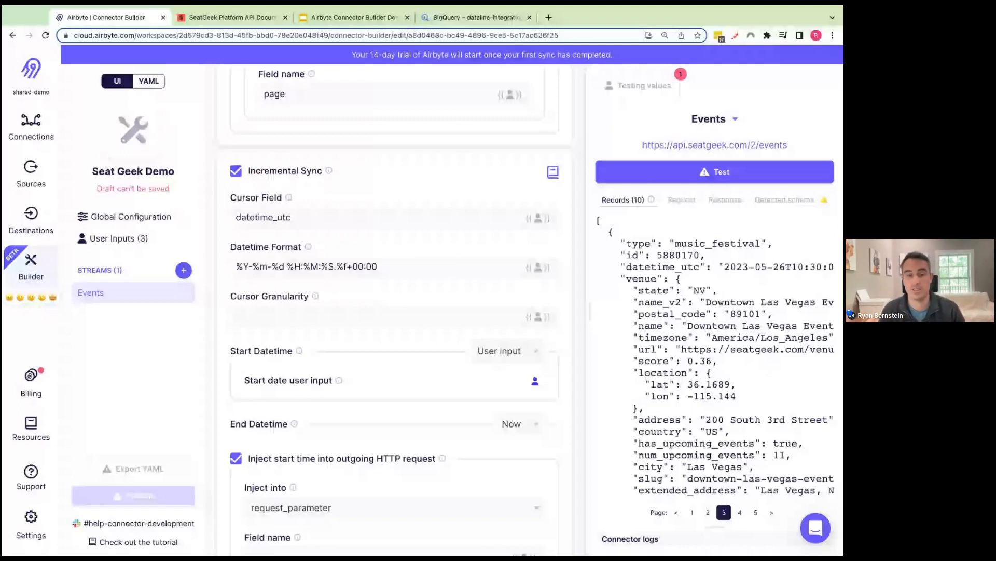
pyautogui.click(496, 350)
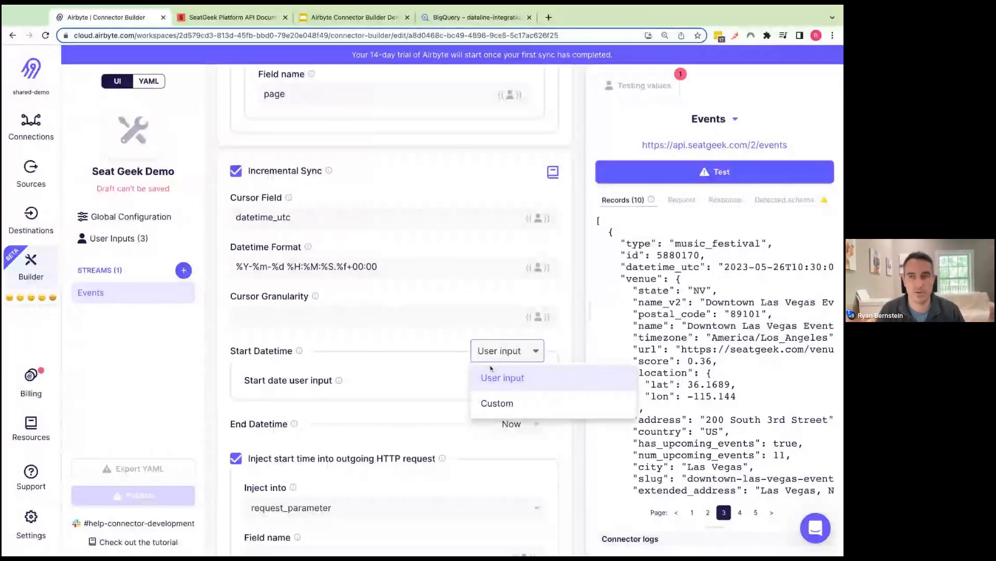
pyautogui.click(499, 404)
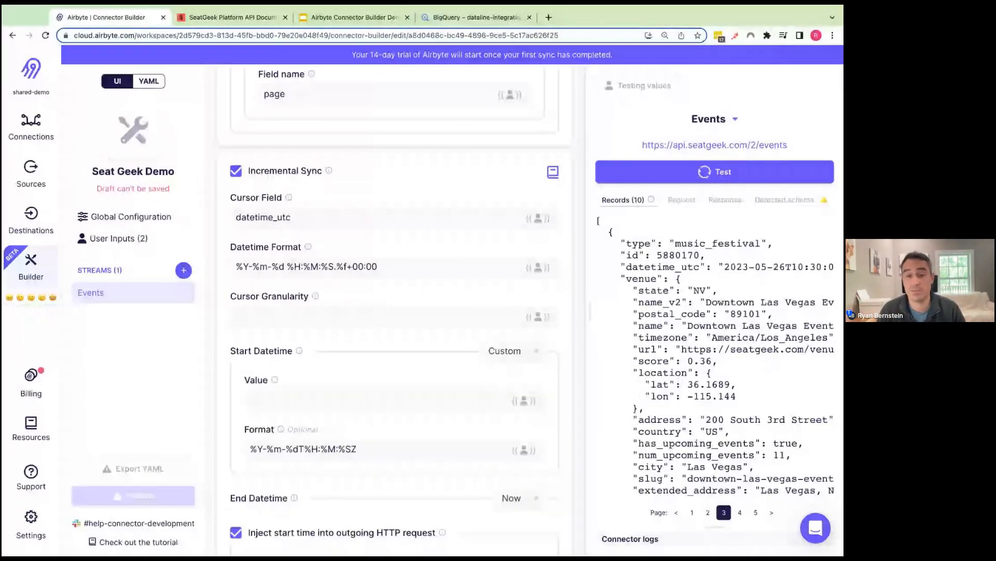
pyautogui.click(536, 352)
pyautogui.click(508, 376)
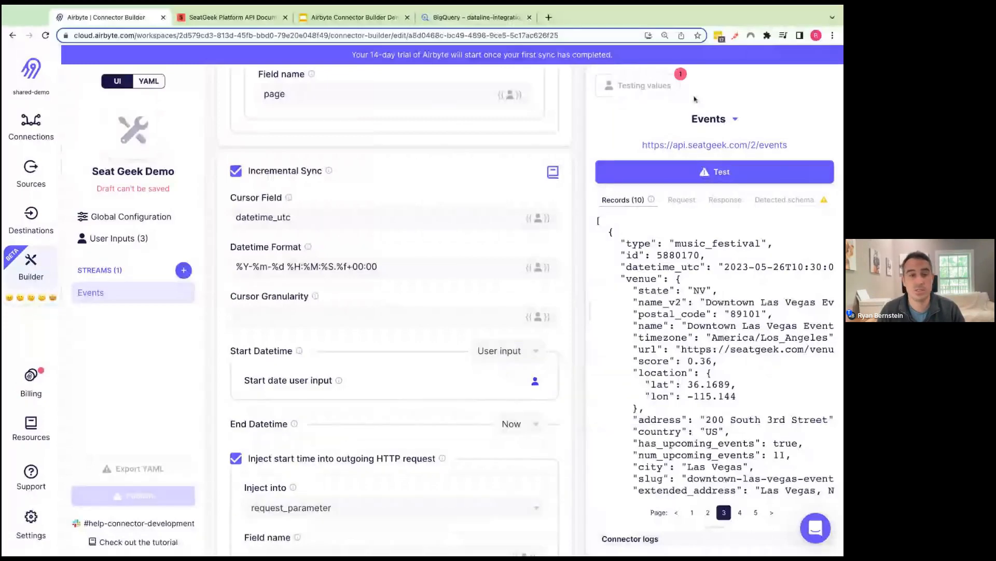
# - Set the Start date testing value to 2023-05-01T00:00:00Z and save the testing values
pyautogui.click(654, 88)
pyautogui.click(587, 241)
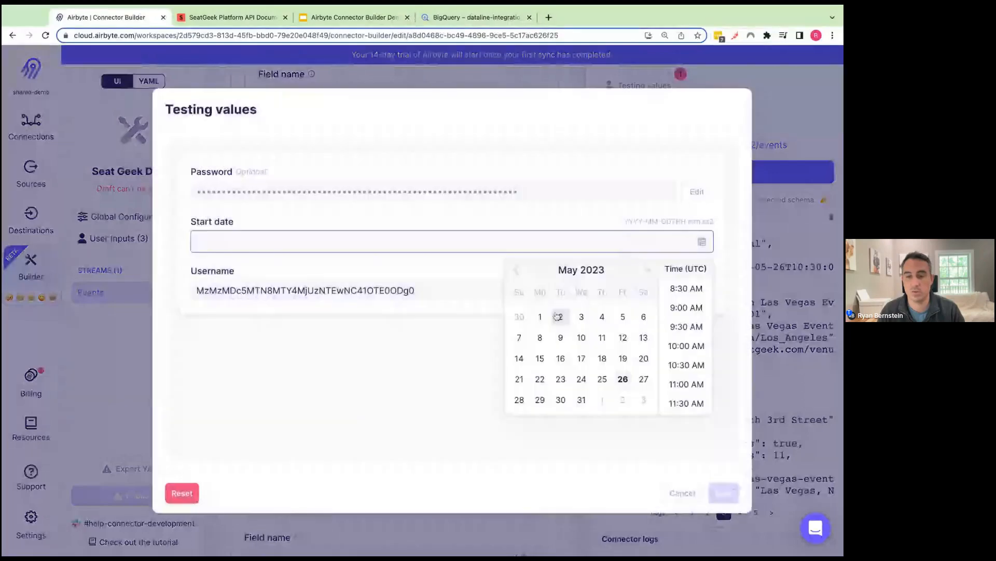
pyautogui.click(540, 316)
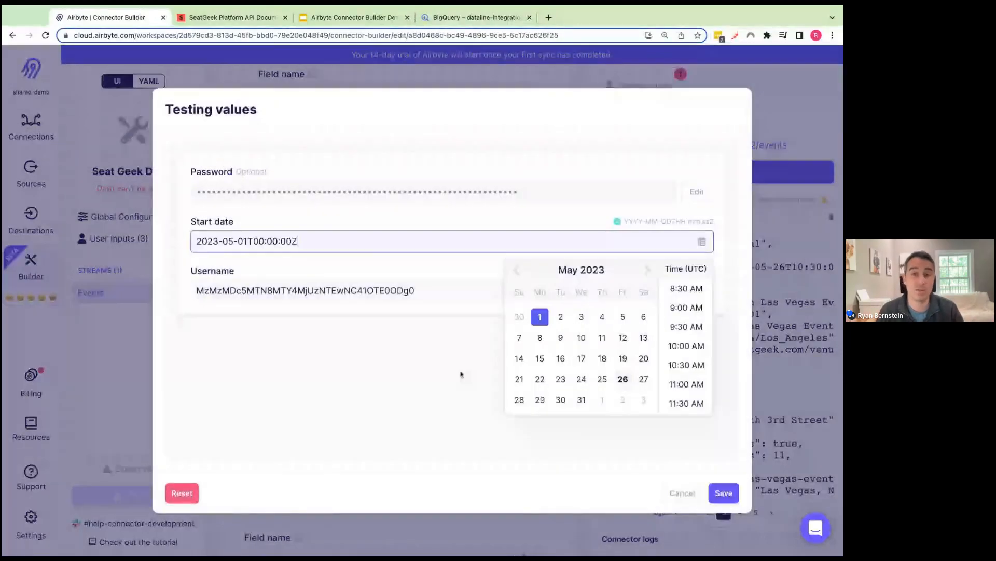
pyautogui.click(461, 374)
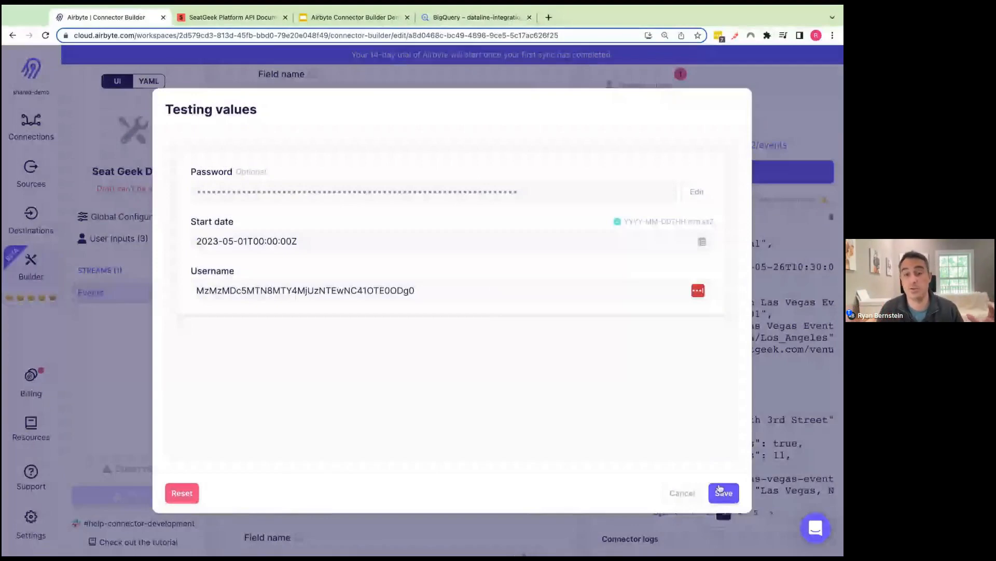
pyautogui.click(723, 493)
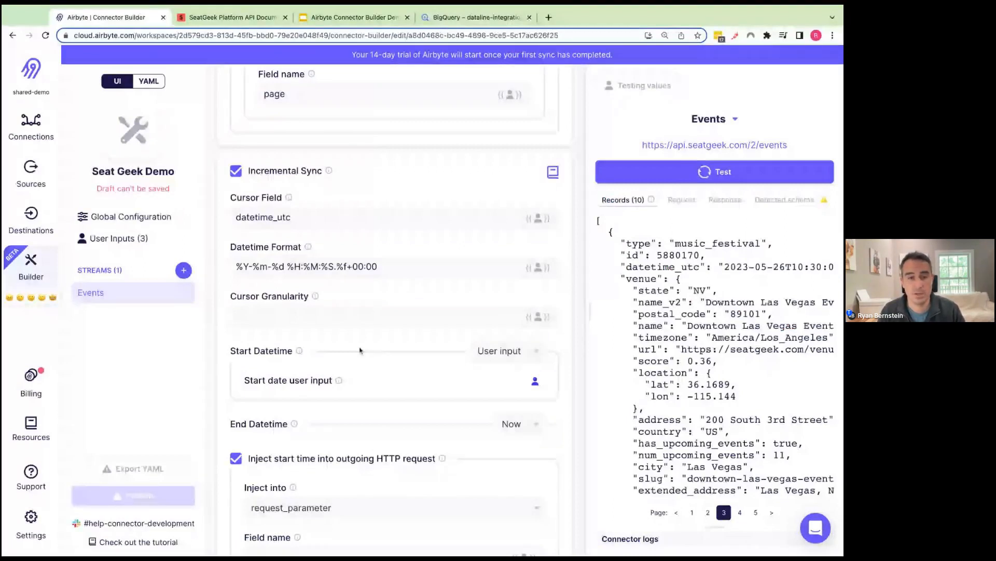
# - Set the incremental sync's Cursor Granularity to PT1S (1 second) and compare it with datetime_utc in the test records
pyautogui.click(333, 318)
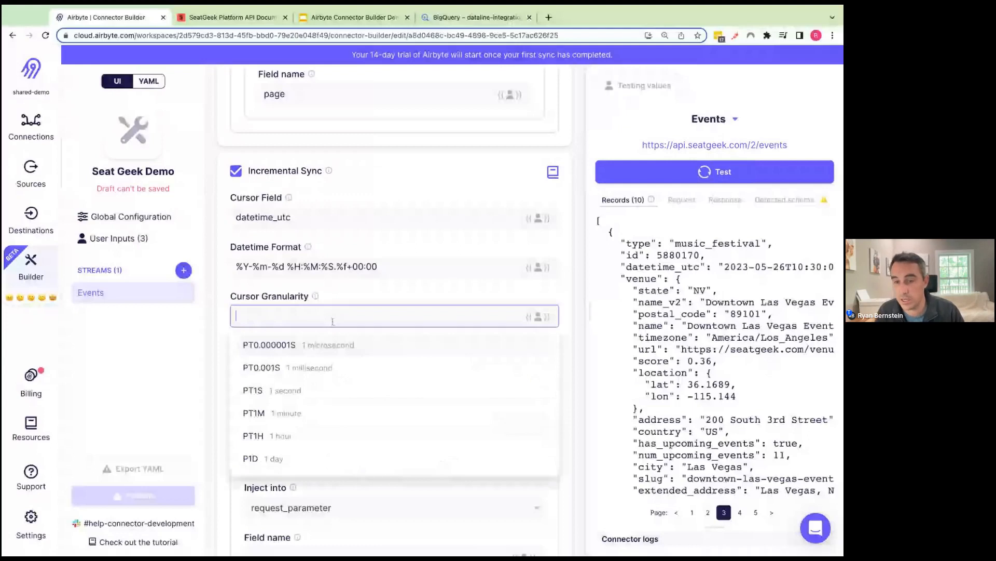
pyautogui.click(323, 392)
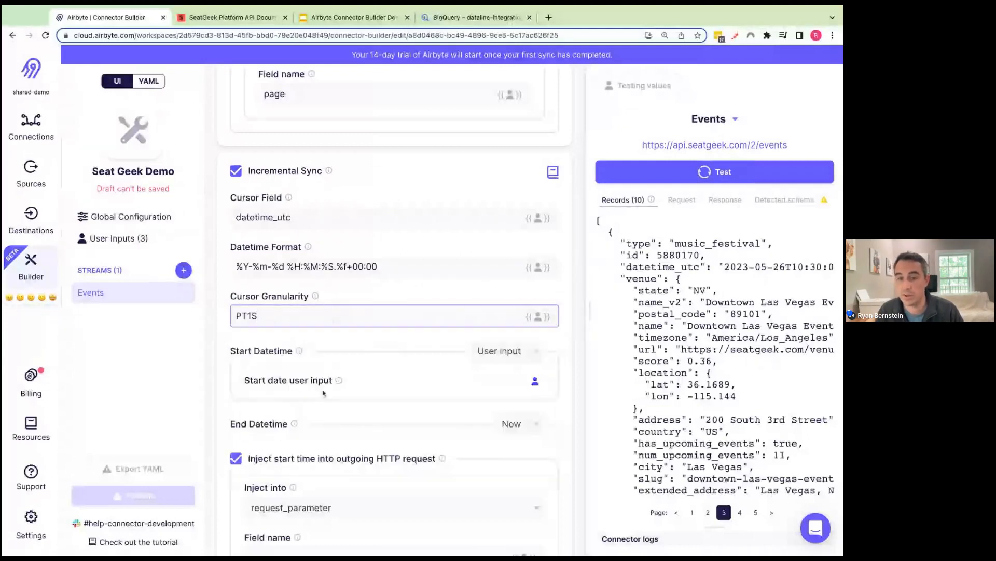
pyautogui.hscroll(2, 705, 235)
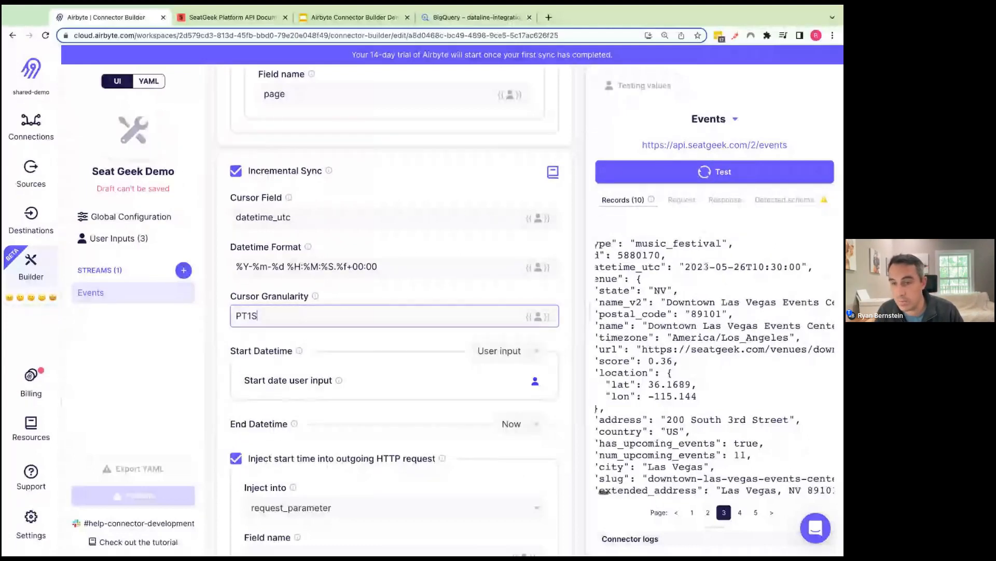
pyautogui.click(737, 266)
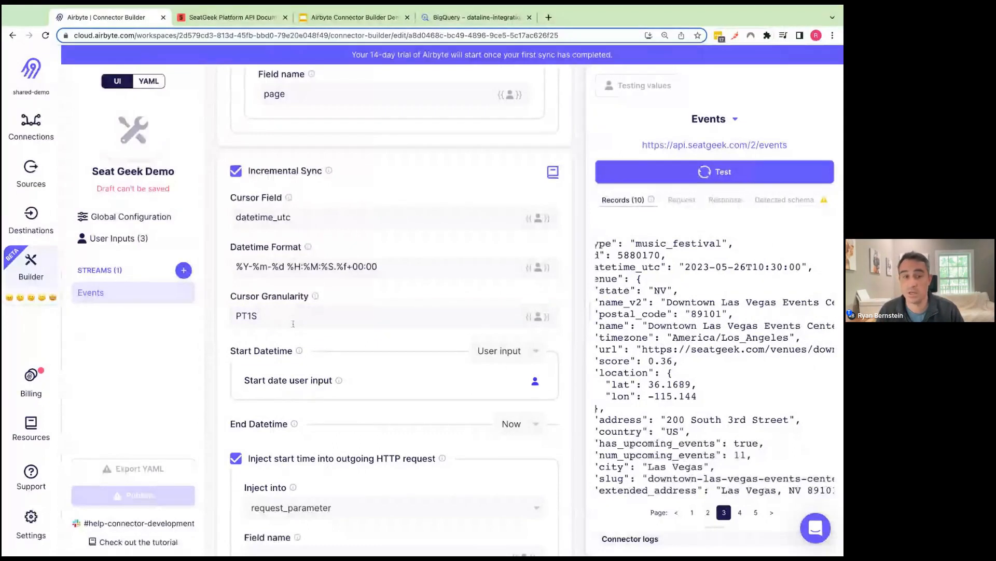
pyautogui.click(332, 302)
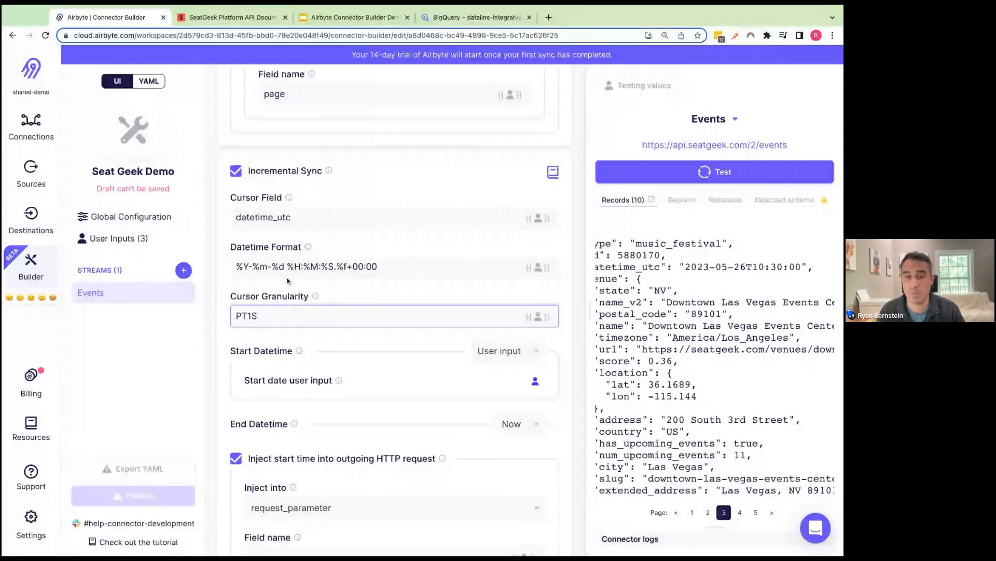
# - Set the incremental sync's Datetime Format to %Y-%m-%dT%H:%M:%S, adapted from the suggested %Y-%m-%d %H:%M:%S format
pyautogui.click(288, 266)
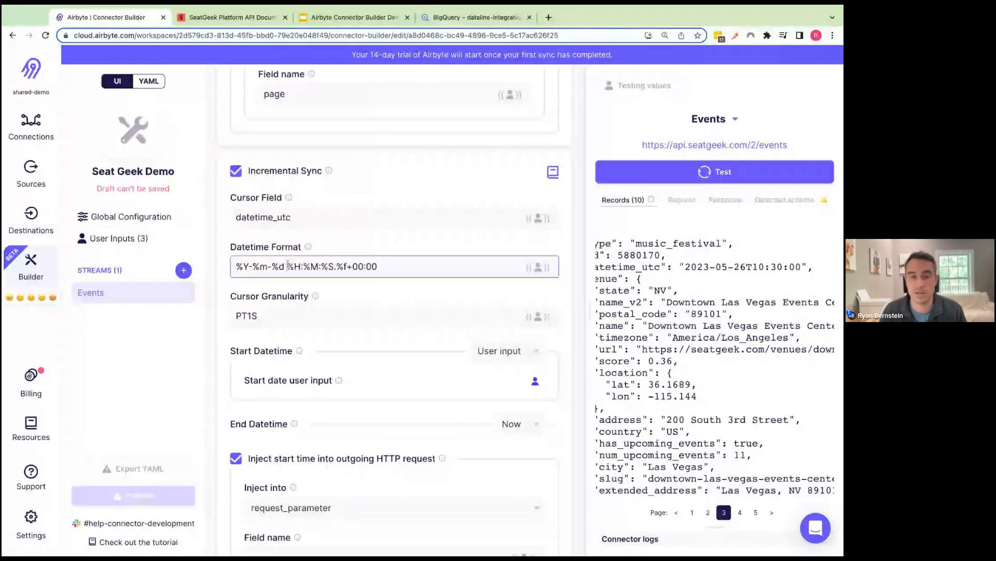
pyautogui.click(288, 266)
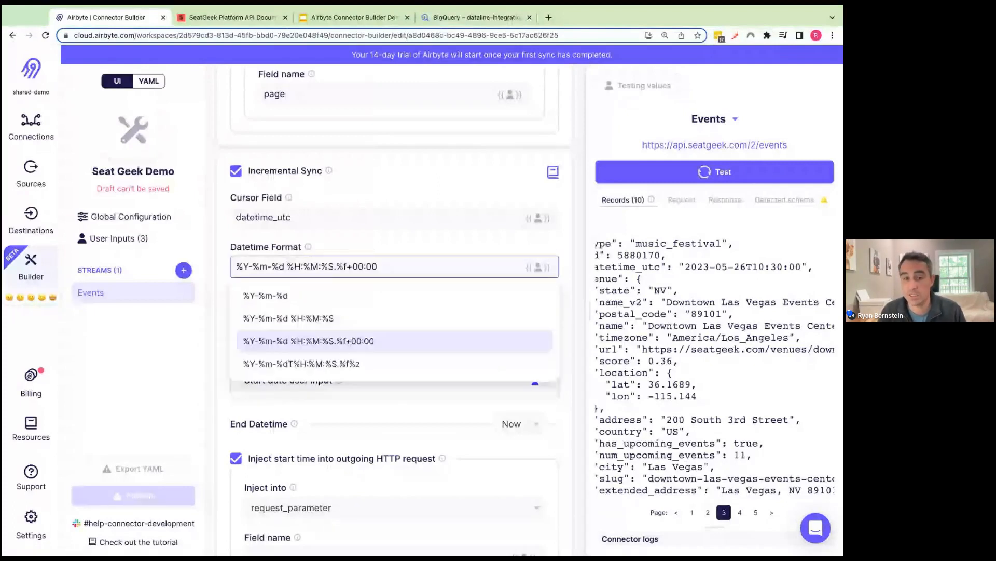
pyautogui.click(340, 323)
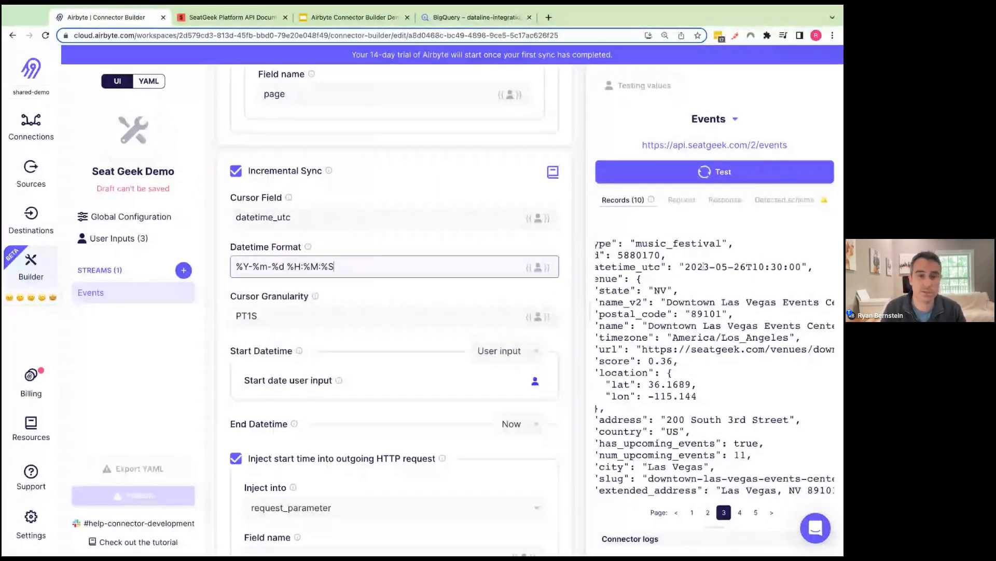
pyautogui.click(287, 266)
pyautogui.press('BackSpace')
pyautogui.write('T')
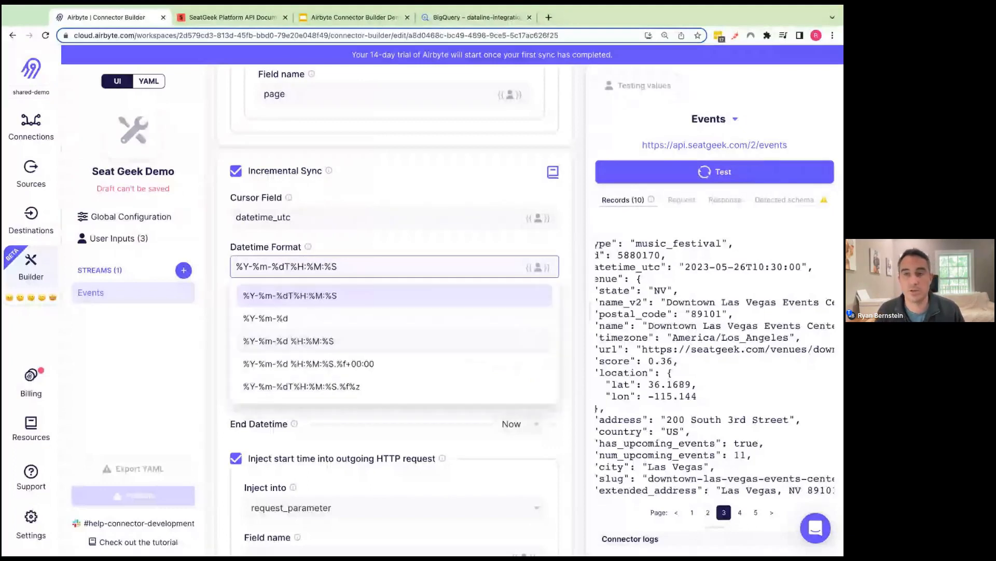
pyautogui.click(454, 249)
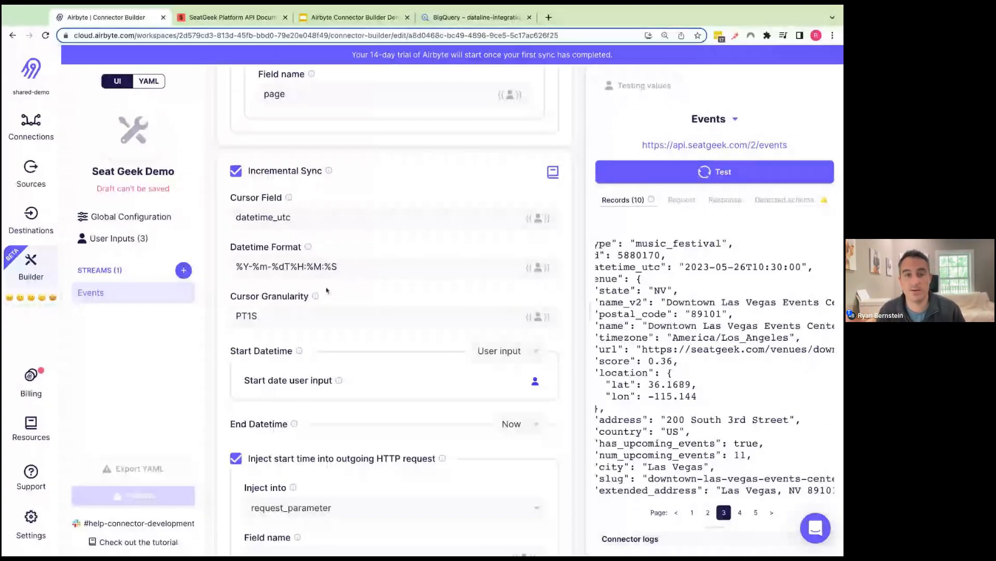
# - Review the incremental sync's cursor, start and end datetime, and start and end time request injection settings
pyautogui.scroll(-2, 327, 290)
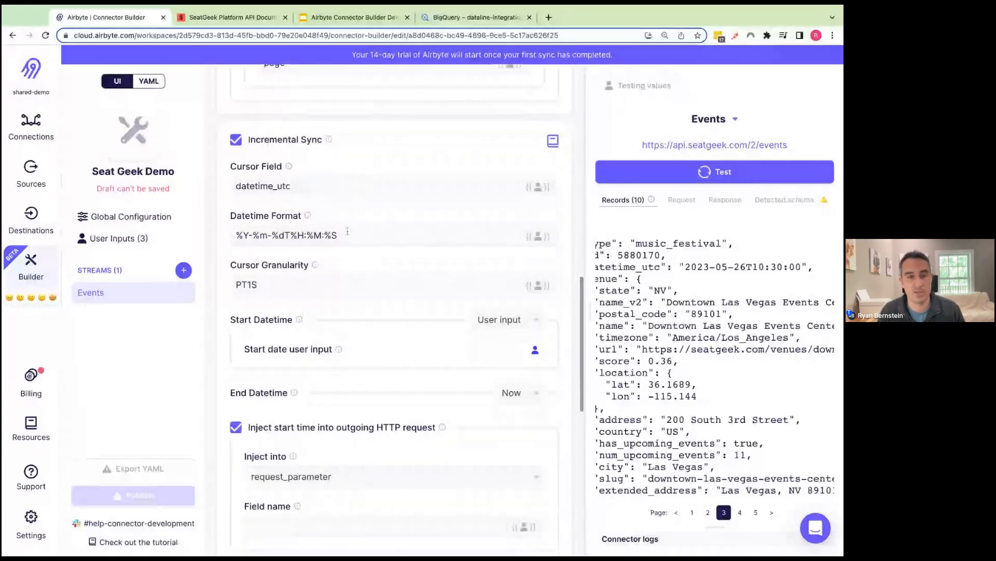
pyautogui.click(313, 190)
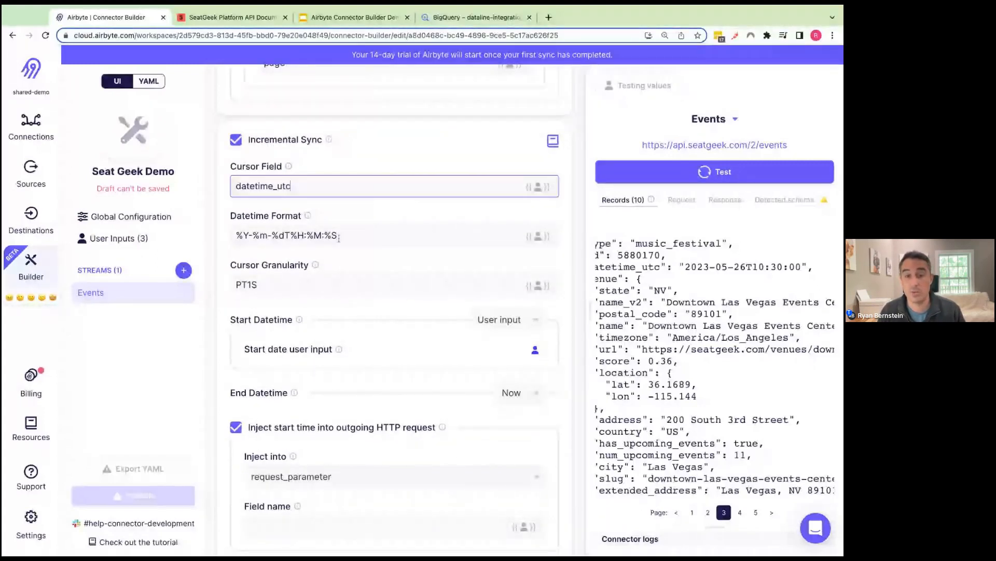
pyautogui.scroll(-3, 339, 237)
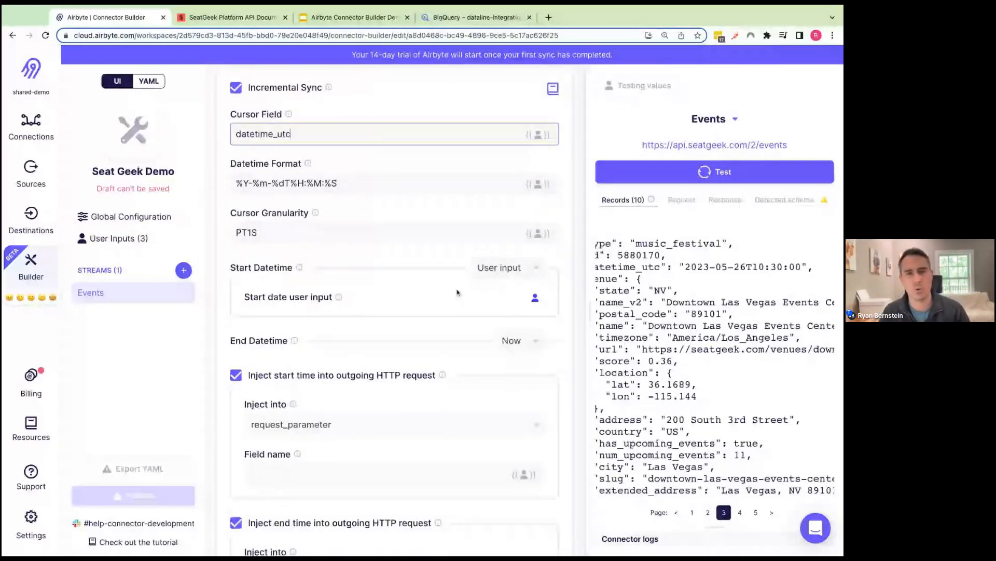
pyautogui.scroll(-1, 457, 292)
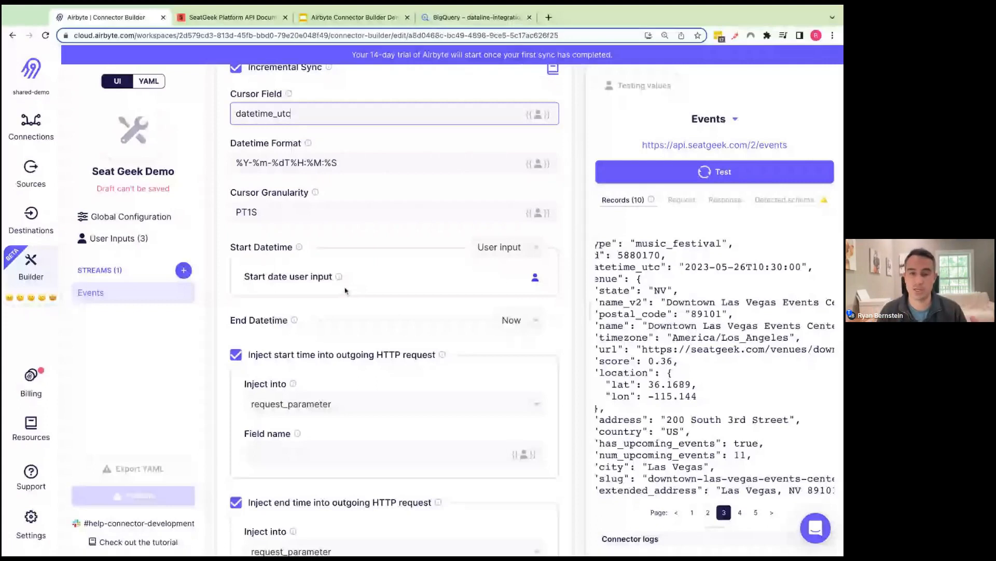
pyautogui.moveTo(294, 322)
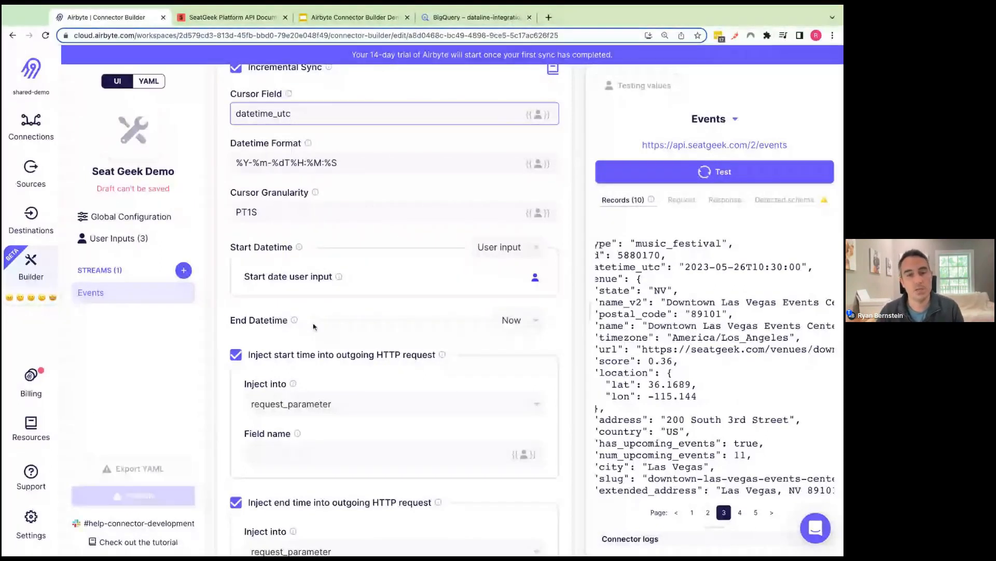
pyautogui.scroll(-1, 338, 327)
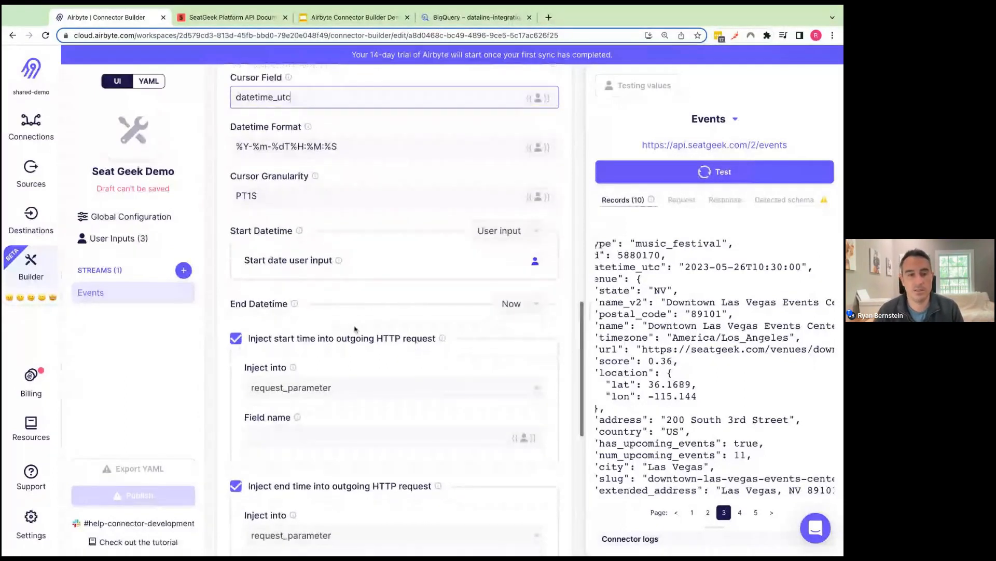
pyautogui.scroll(-2, 355, 329)
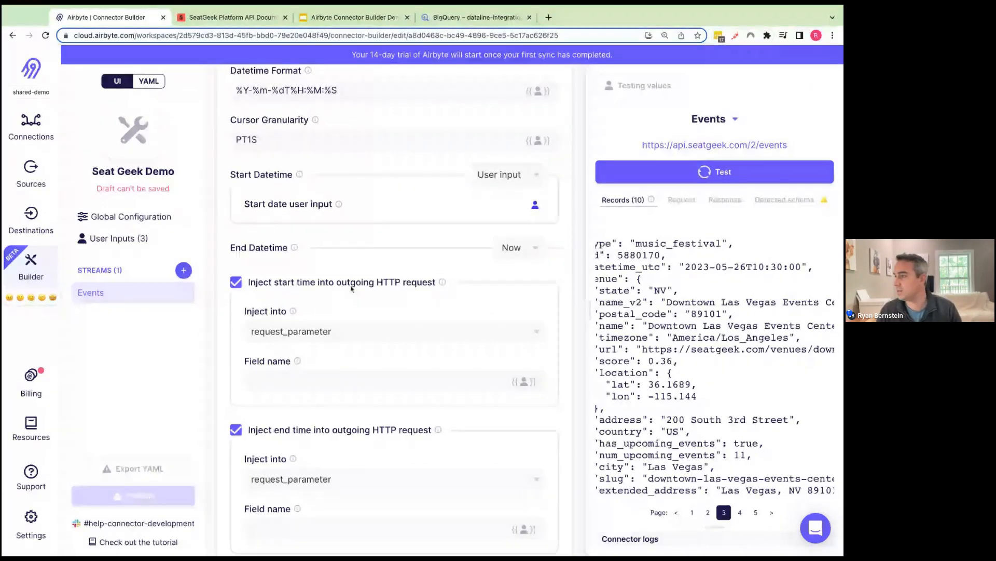
# - Search the SeatGeek API documentation for datetime_utc.gt and examine the datetime Argument section with its valid operators
pyautogui.click(232, 19)
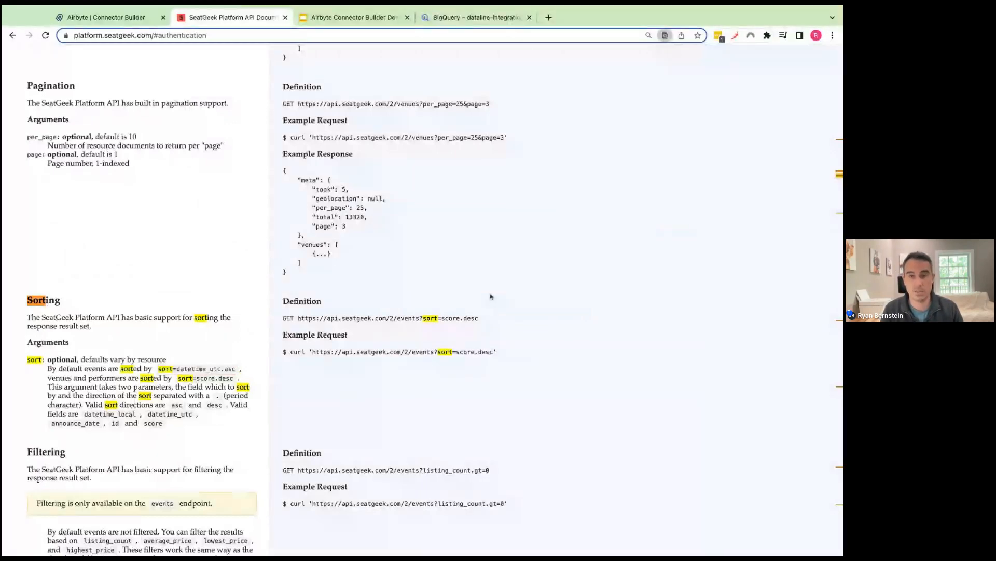
pyautogui.hotkey('ctrl', 'f')
pyautogui.write('datetime')
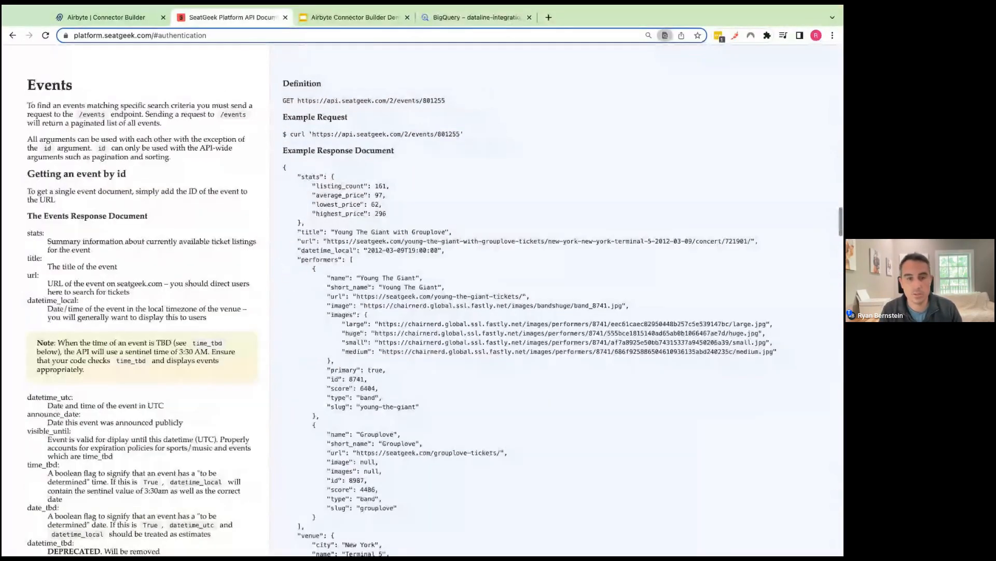
pyautogui.write('_u')
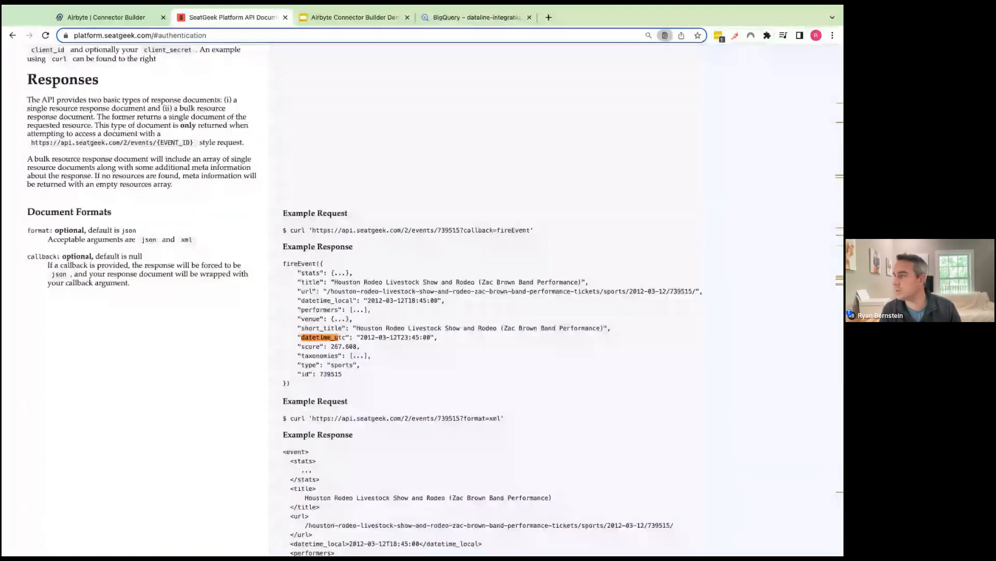
pyautogui.press('Escape')
pyautogui.press('BackSpace')
pyautogui.press('BackSpace')
pyautogui.press('BackSpace')
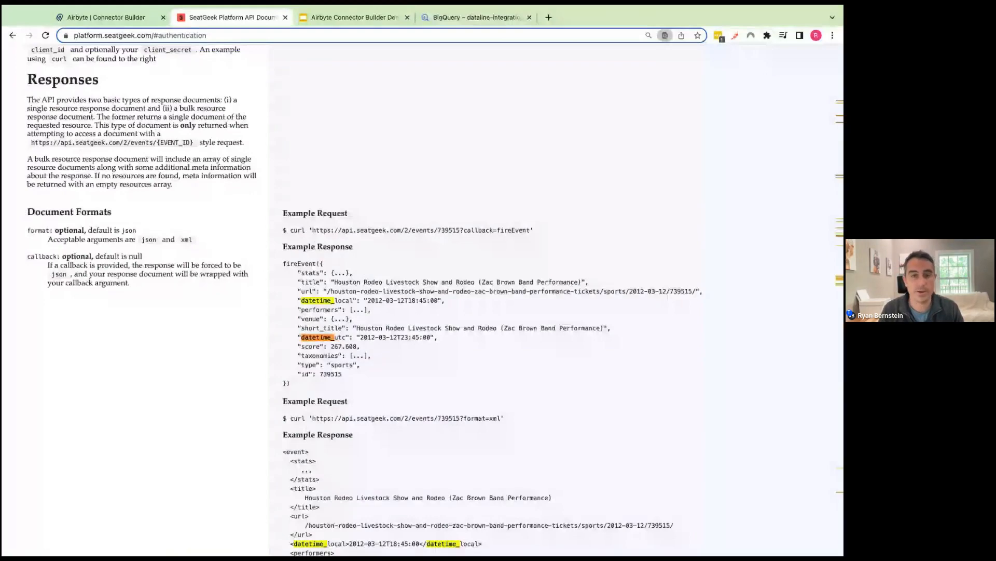
pyautogui.write('utc.')
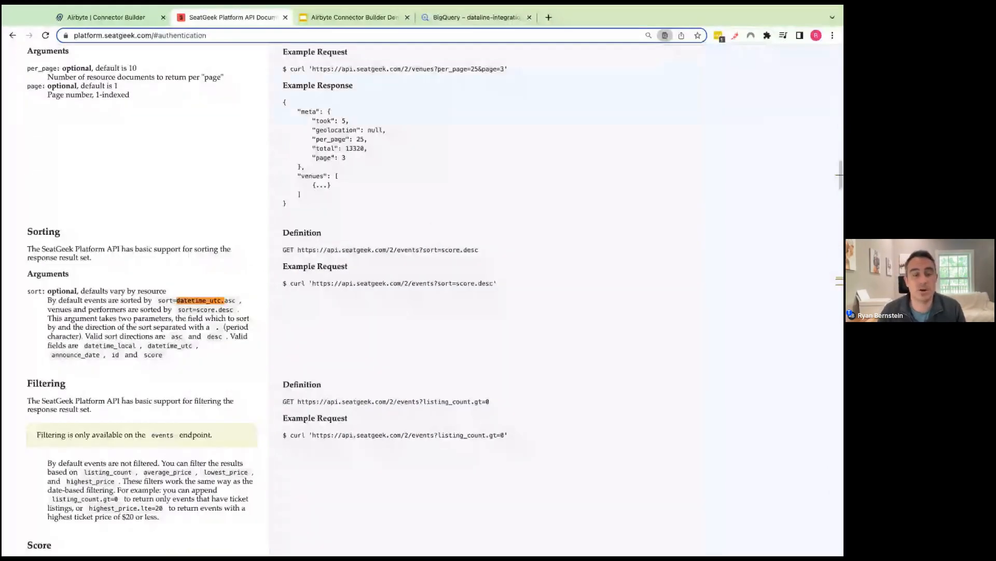
pyautogui.write('gt')
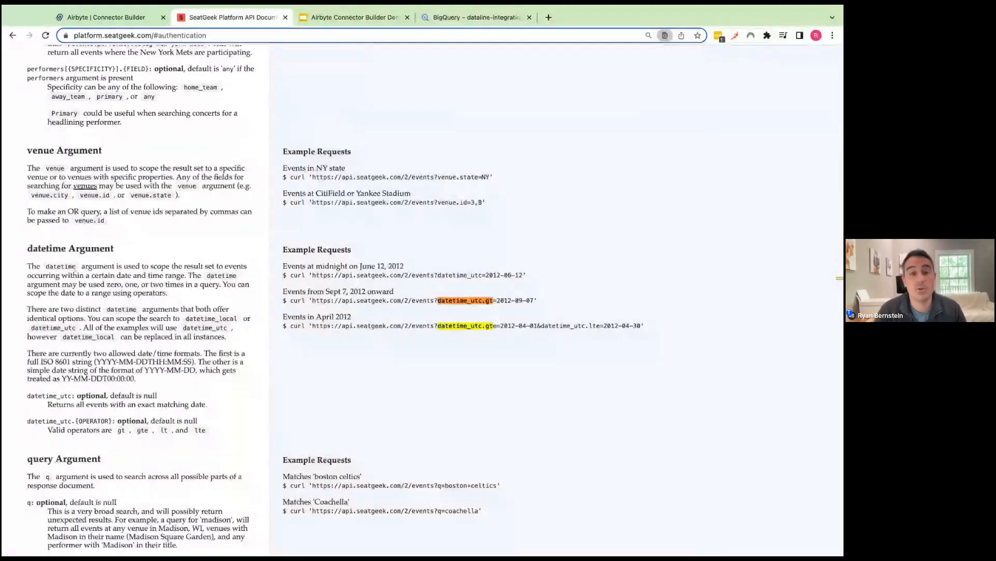
pyautogui.tripleClick(99, 249)
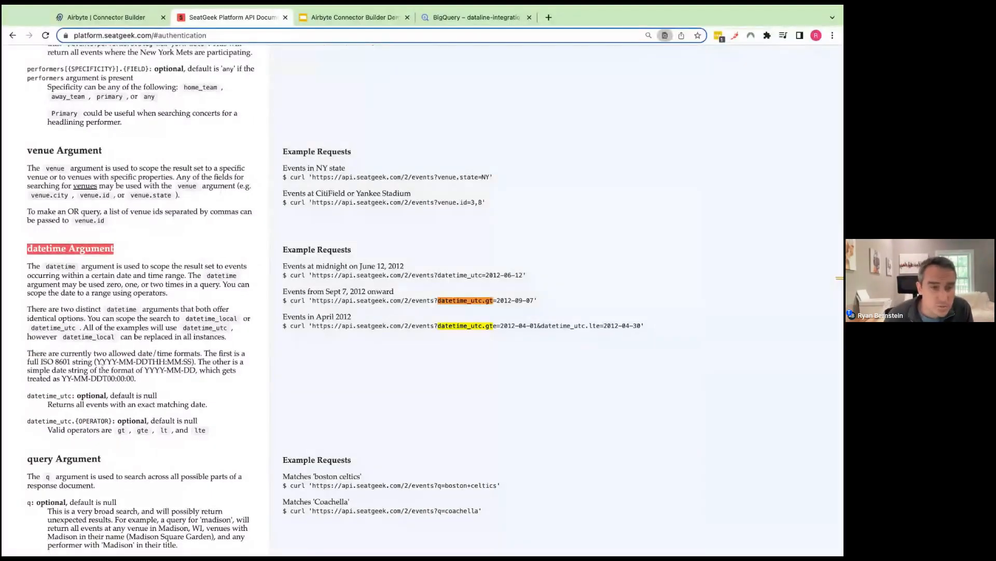
pyautogui.moveTo(202, 430); pyautogui.dragTo(217, 437)
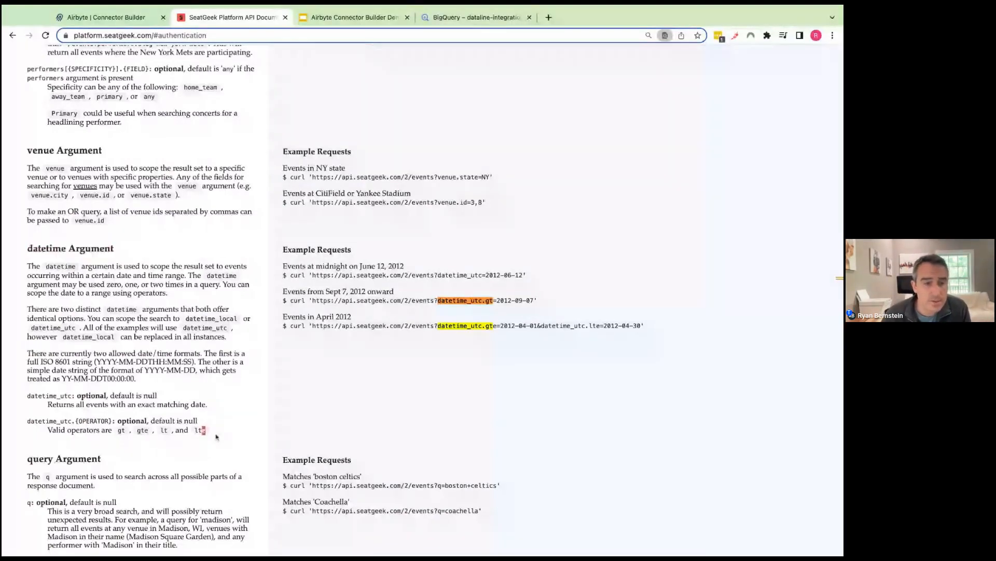
pyautogui.click(216, 437)
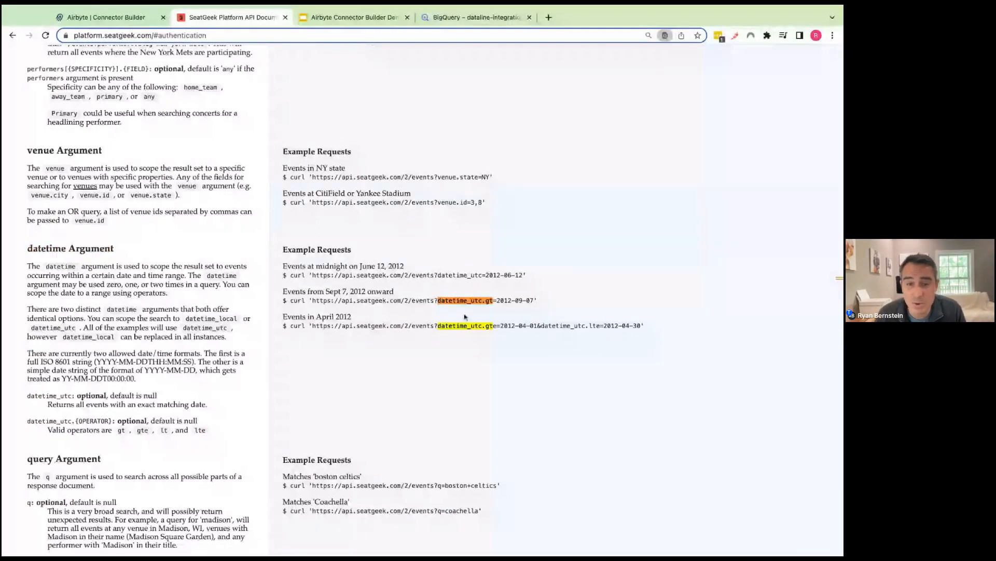
# - Copy datetime_utc.gte from the April 2012 example request into the start time injection's Field name in Airbyte's Connector Builder
pyautogui.tripleClick(502, 325)
pyautogui.click(472, 324)
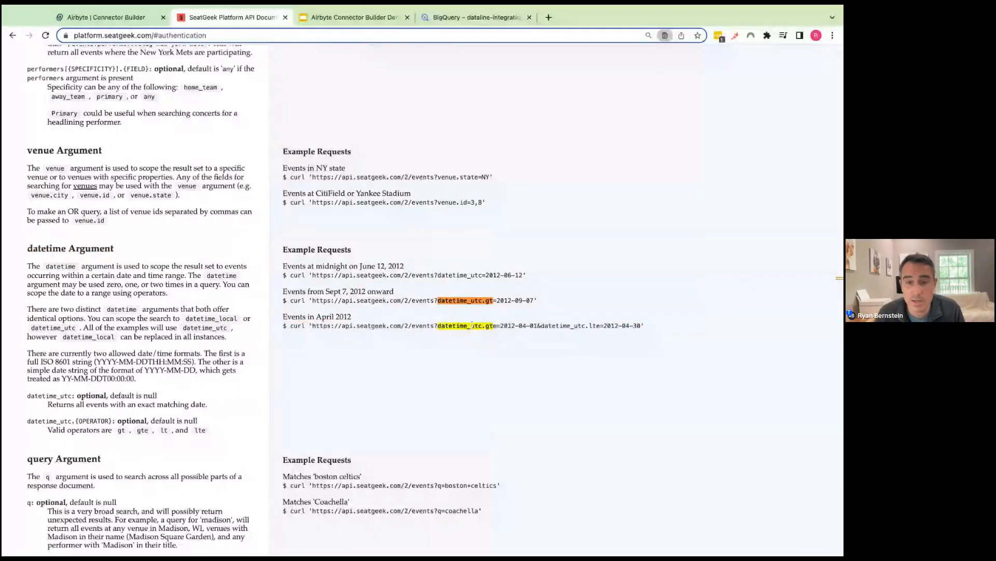
pyautogui.moveTo(497, 325); pyautogui.dragTo(438, 325)
pyautogui.press('super+c')
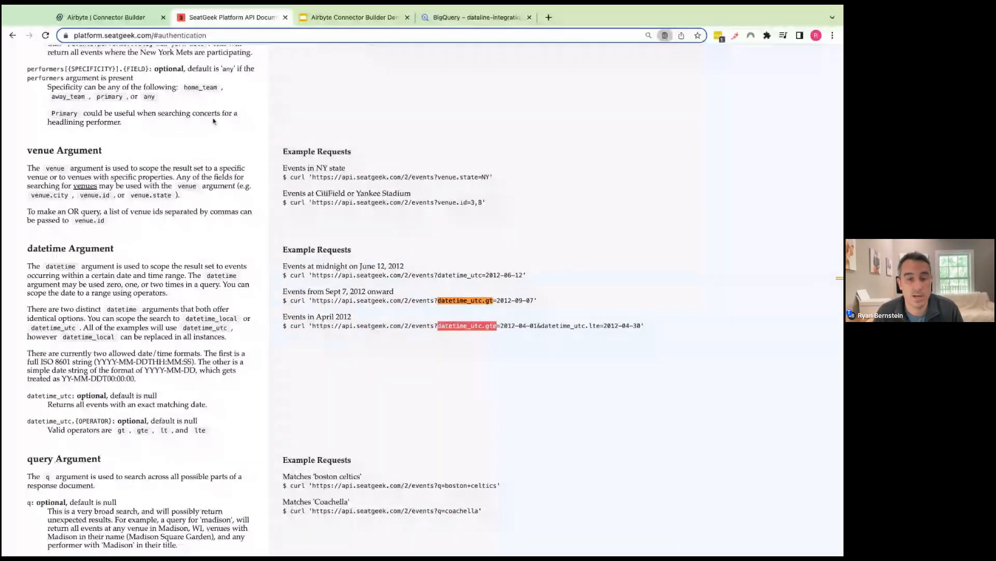
pyautogui.click(117, 17)
pyautogui.scroll(-4, 388, 308)
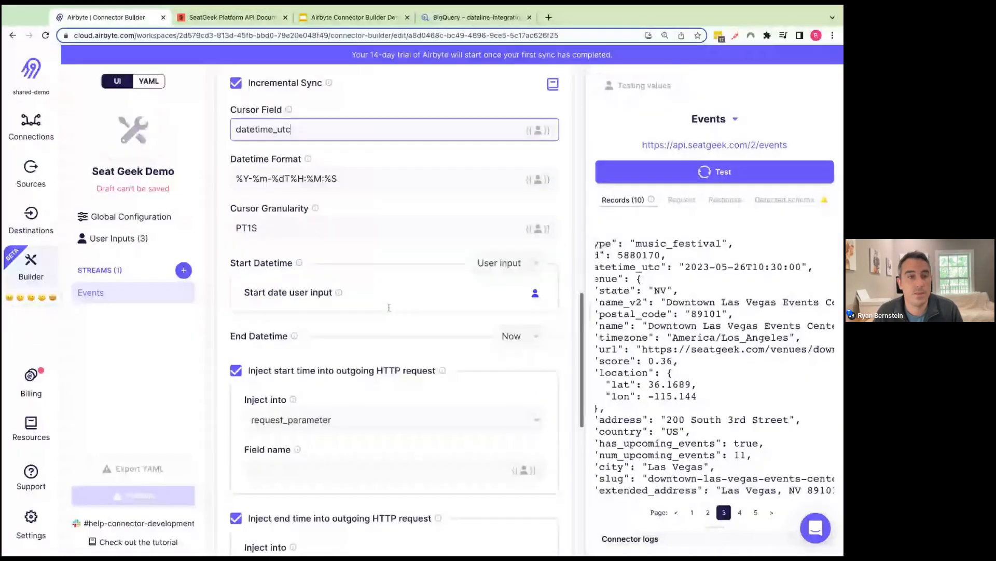
pyautogui.click(356, 413)
pyautogui.press('super+v')
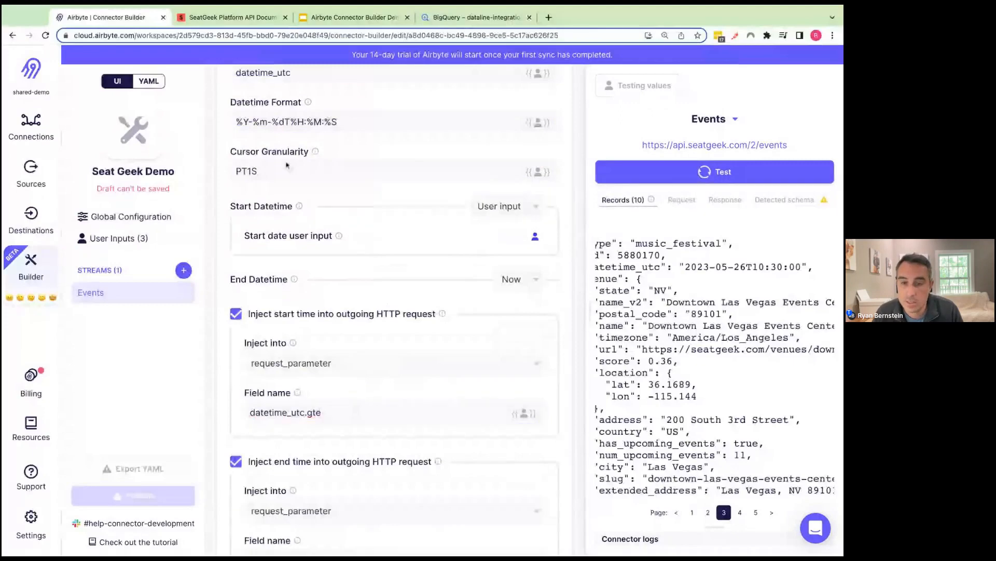
# - Copy datetime_utc.lte from the same SeatGeek documentation example into the end time injection's Field name in the Connector Builder
pyautogui.click(255, 24)
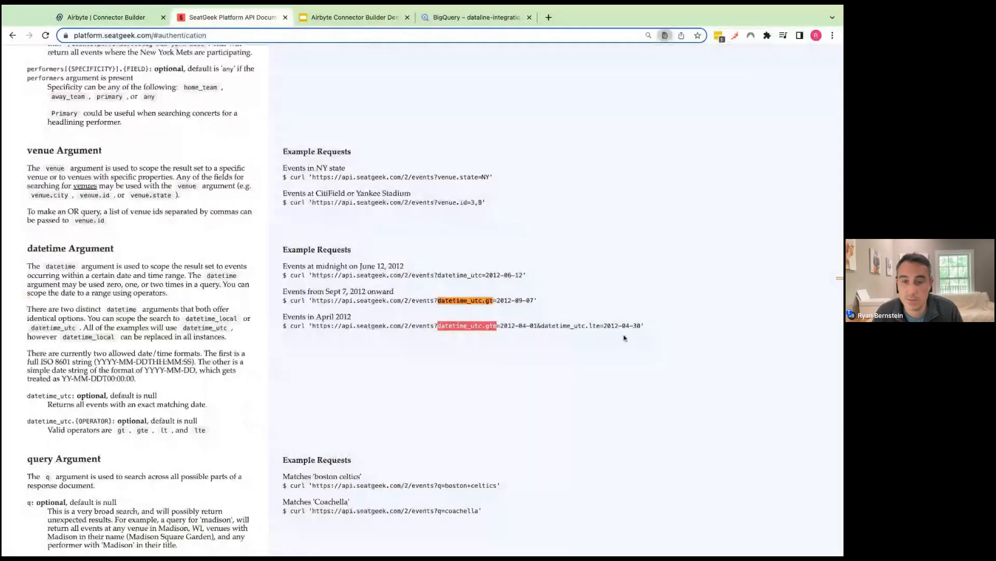
pyautogui.moveTo(600, 326); pyautogui.dragTo(542, 325)
pyautogui.hotkey('ctrl', 'c')
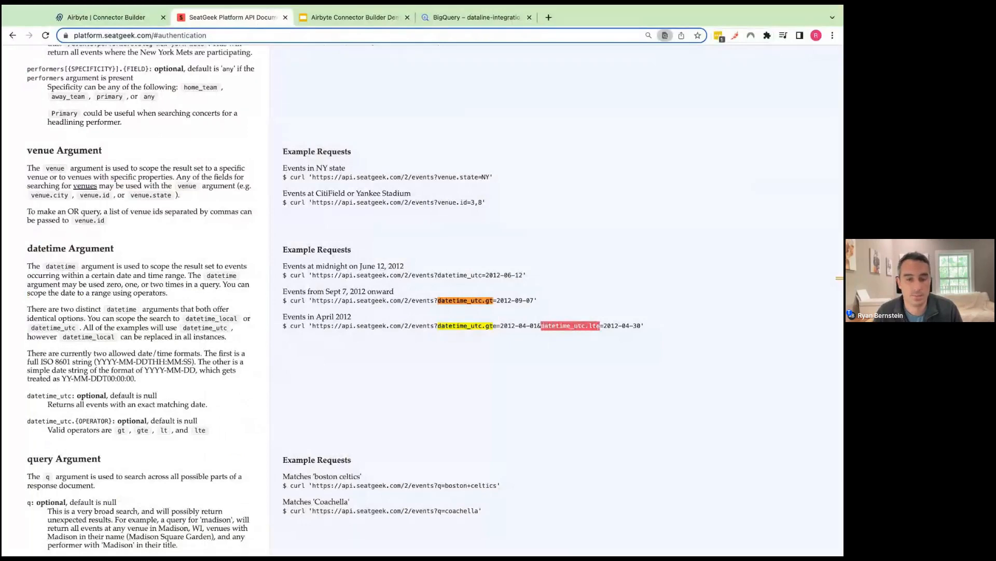
pyautogui.click(115, 19)
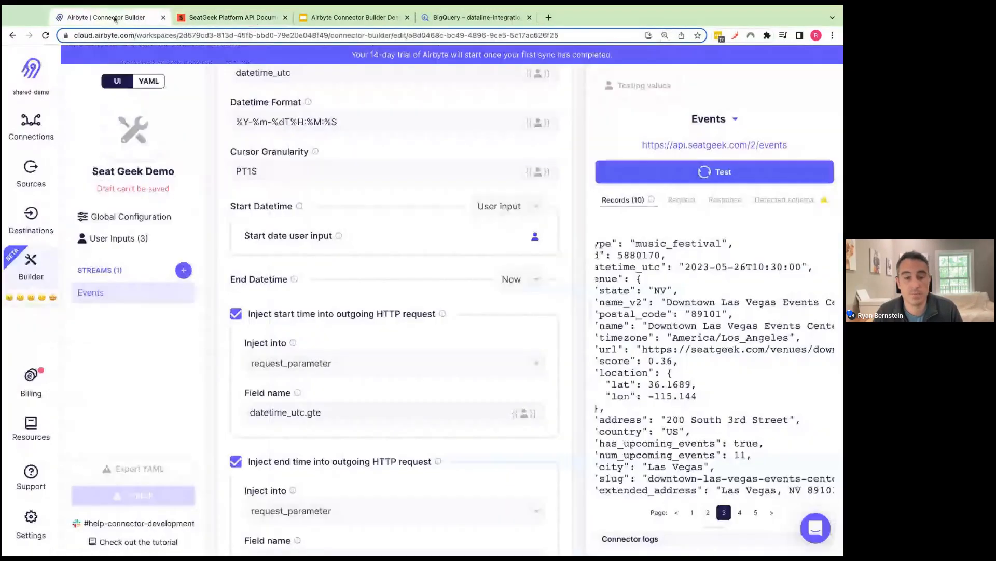
pyautogui.click(337, 496)
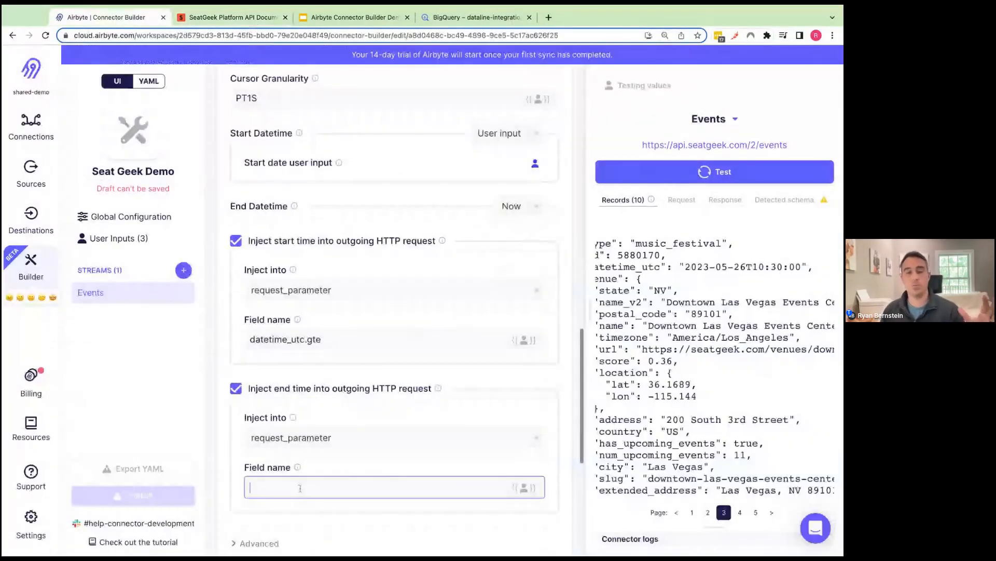
pyautogui.hotkey('ctrl', 'v')
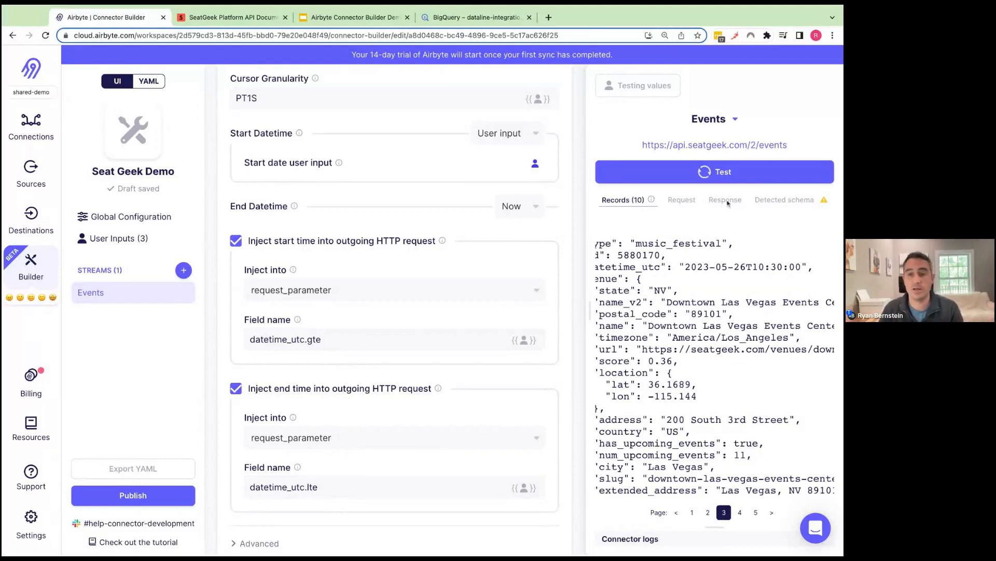
# - Test the Events stream and check the first record's datetime_utc against the incremental sync settings
pyautogui.click(712, 177)
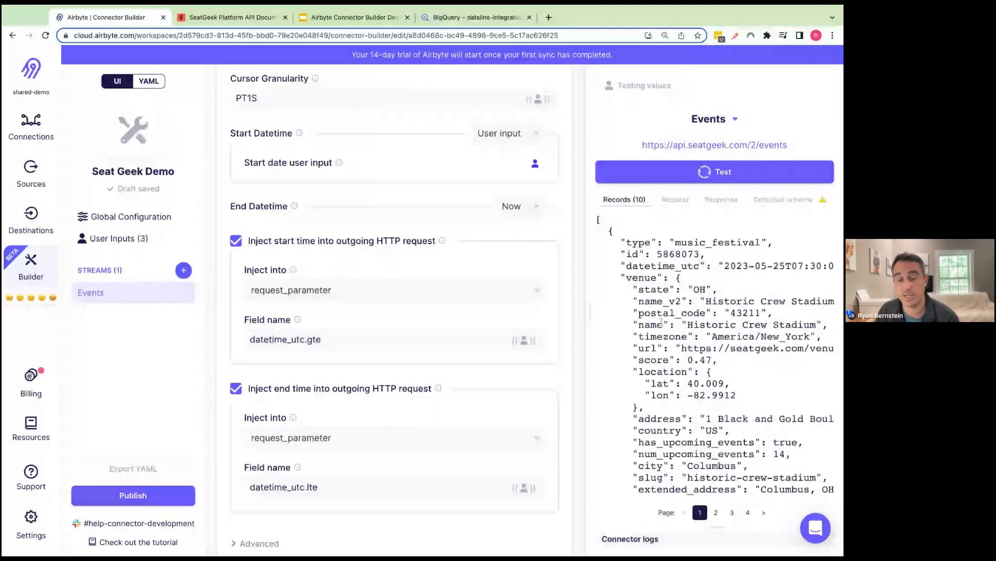
pyautogui.scroll(-1, 661, 322)
pyautogui.scroll(1, 452, 191)
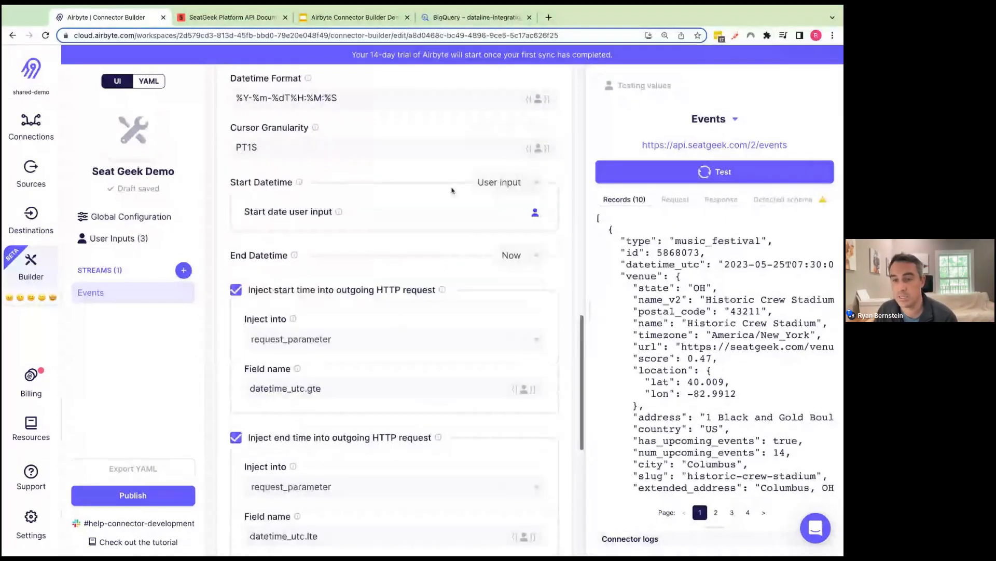
pyautogui.scroll(-1, 789, 249)
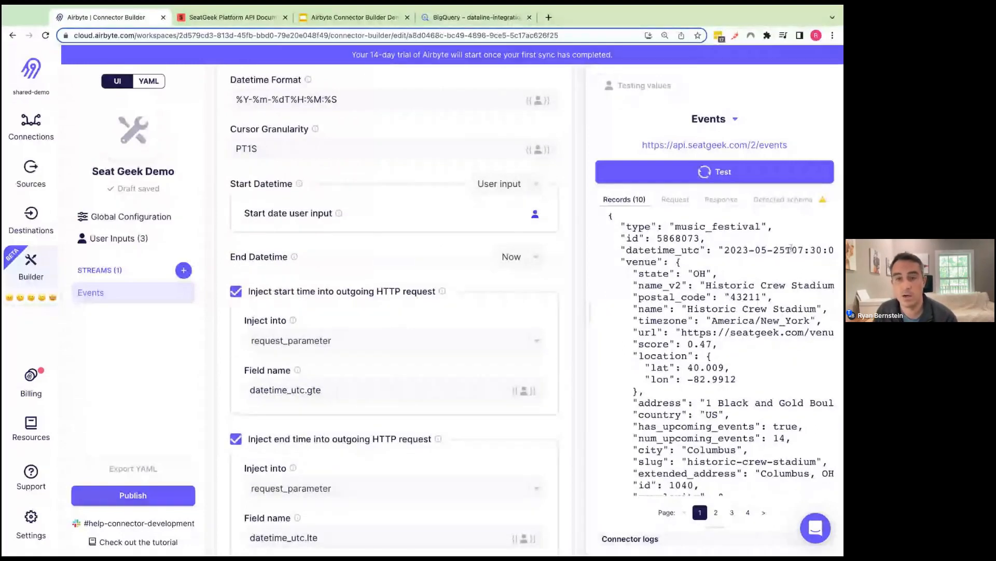
pyautogui.moveTo(787, 250); pyautogui.dragTo(755, 249)
pyautogui.click(759, 282)
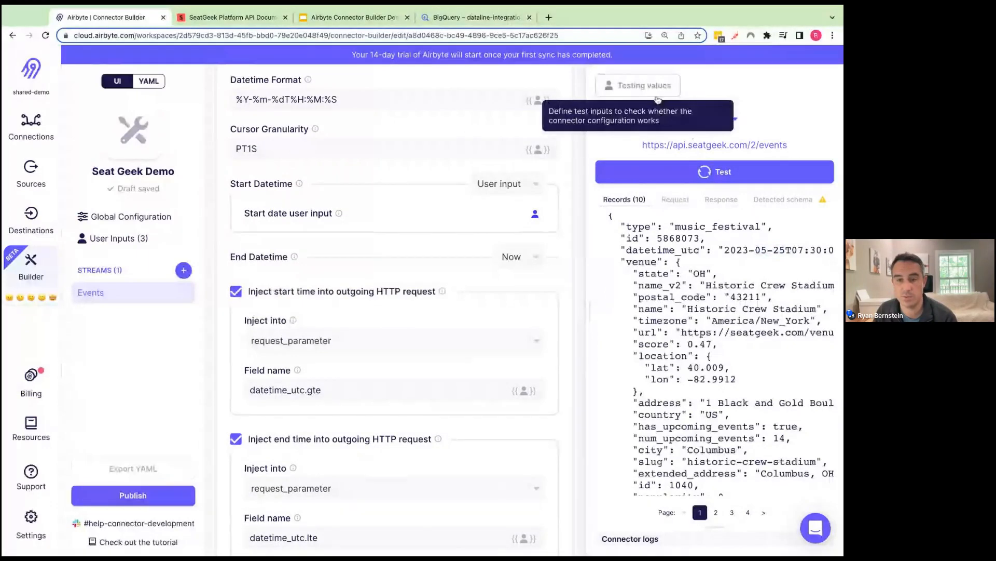
# - Set the Start date testing value to 2023-05-25T00:00:00Z, save it, and check datetime_utc in the returned records
pyautogui.click(644, 85)
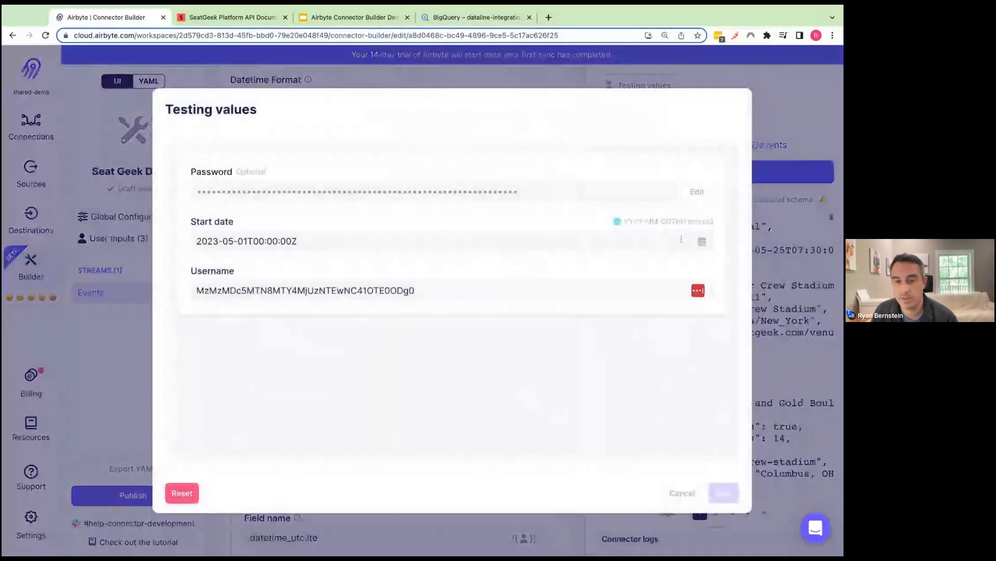
pyautogui.click(682, 240)
pyautogui.click(602, 379)
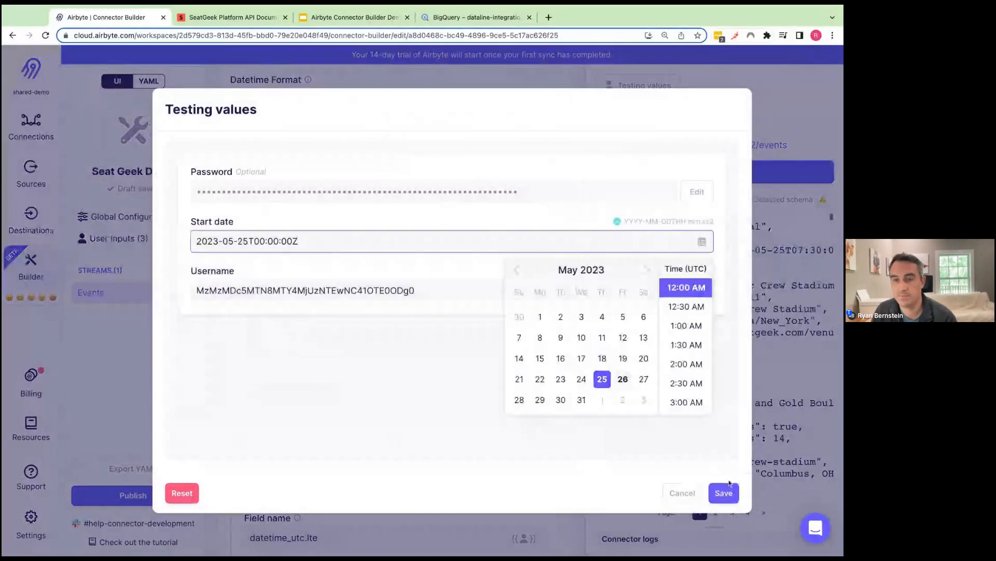
pyautogui.click(726, 490)
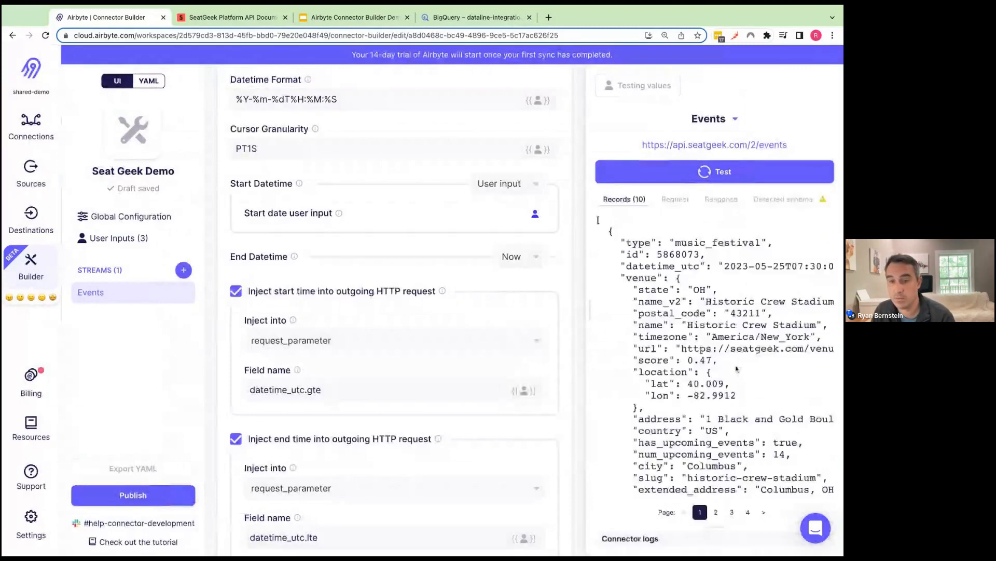
pyautogui.scroll(-1, 737, 368)
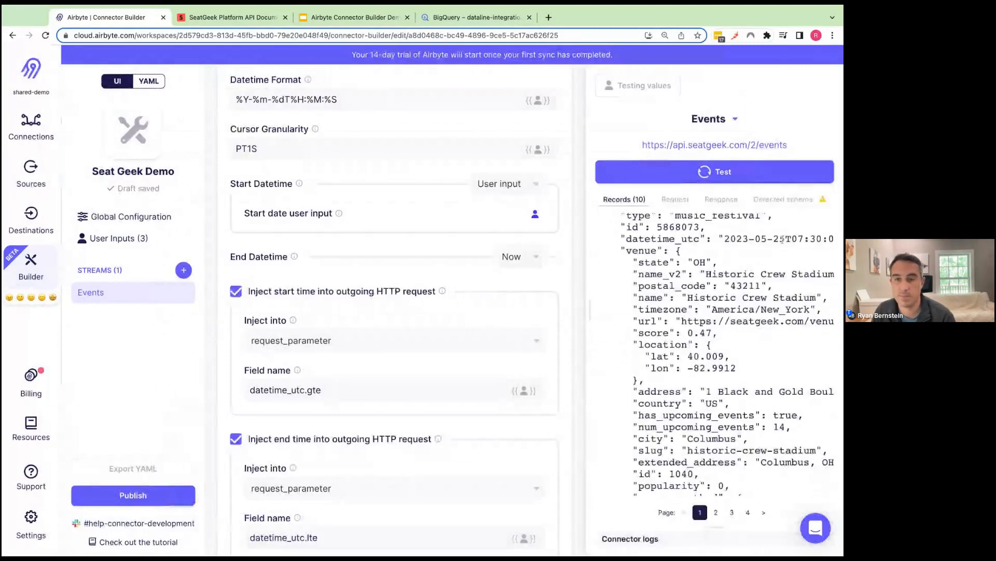
pyautogui.scroll(1, 783, 238)
# - Set the Start date testing value to 2023-05-26T00:00:00Z, save it, and test the Events stream again
pyautogui.click(640, 85)
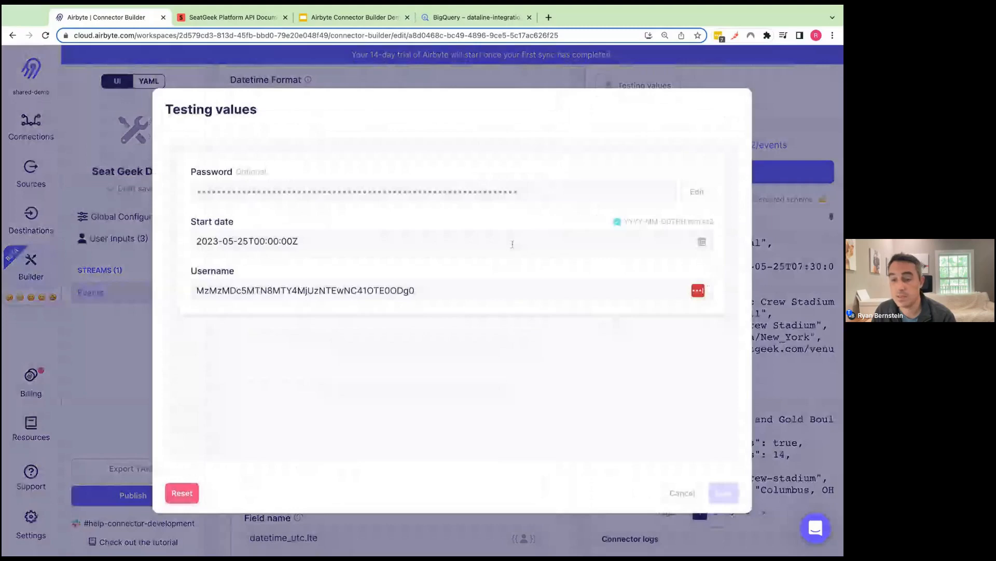
pyautogui.click(512, 244)
pyautogui.click(623, 379)
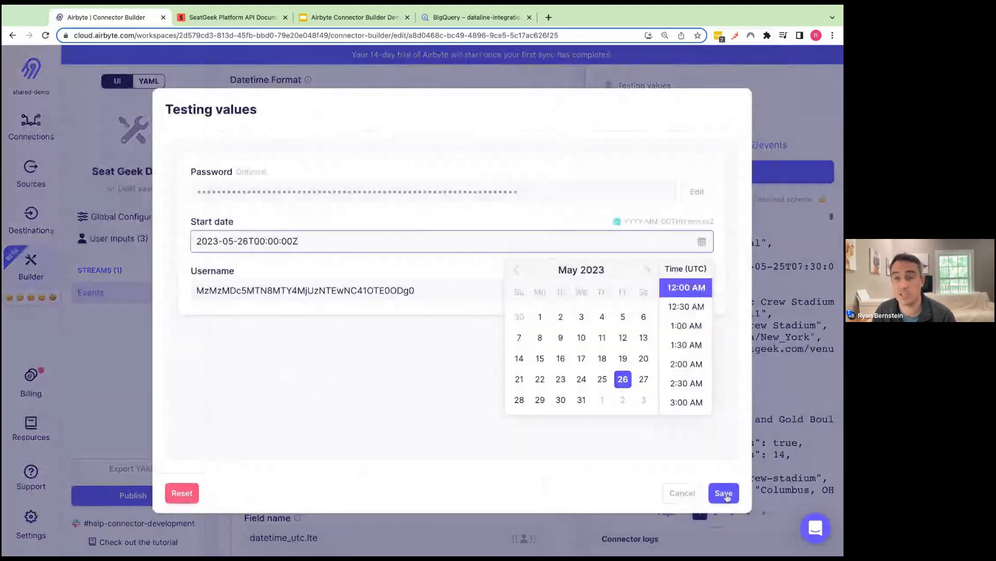
pyautogui.click(725, 493)
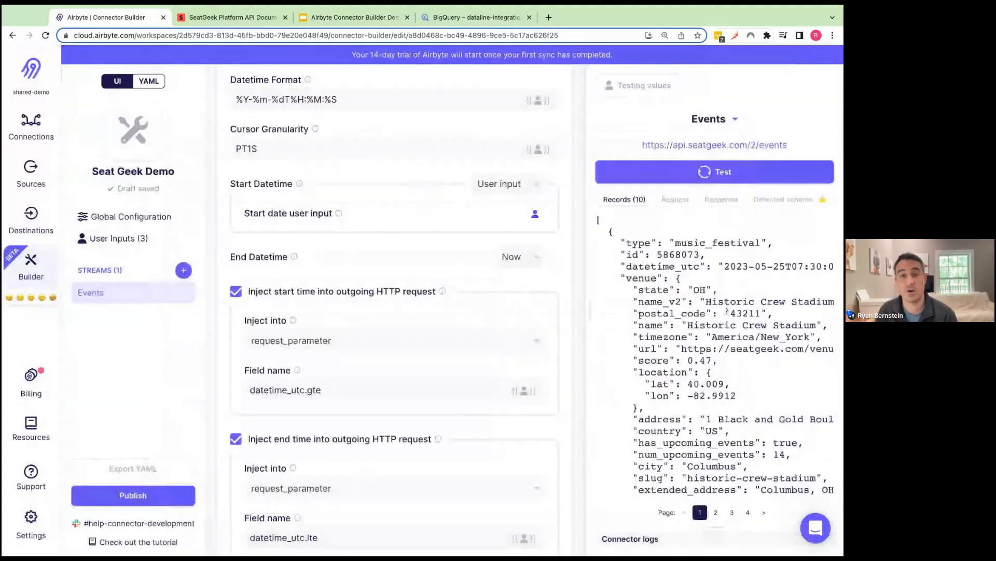
pyautogui.click(709, 166)
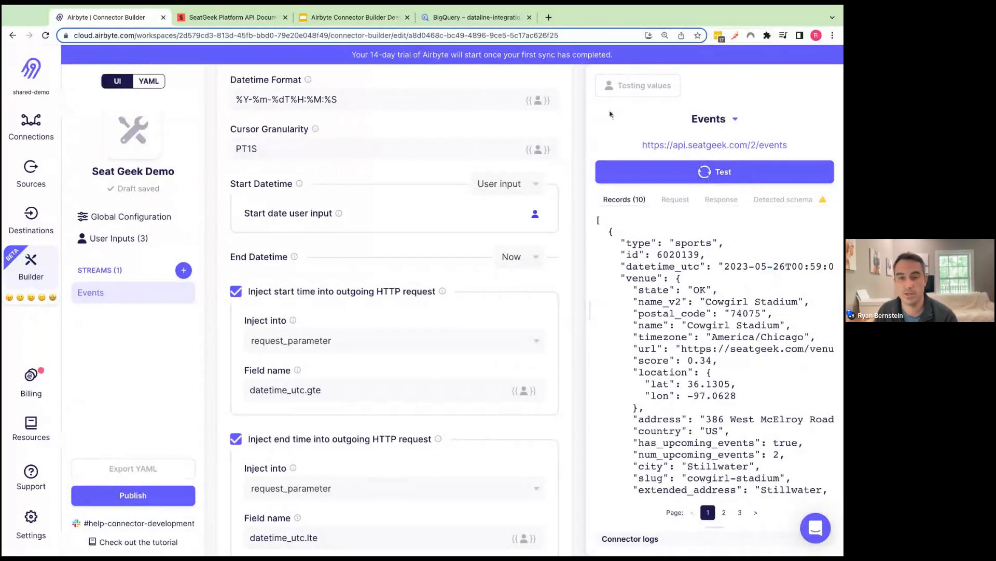
# - Set the Start date testing value to 2023-05-01T00:00:00Z and save the testing values
pyautogui.click(636, 91)
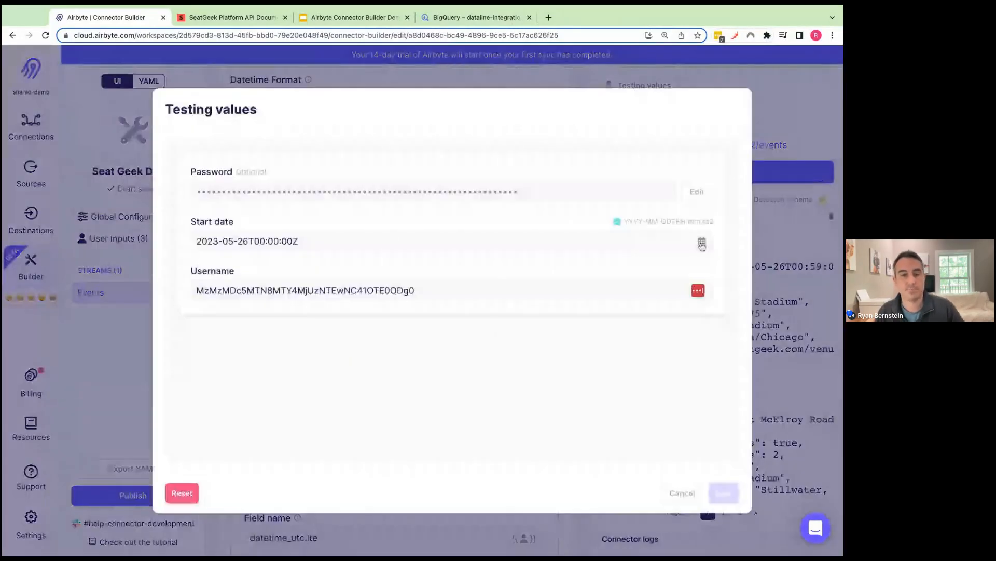
pyautogui.click(702, 243)
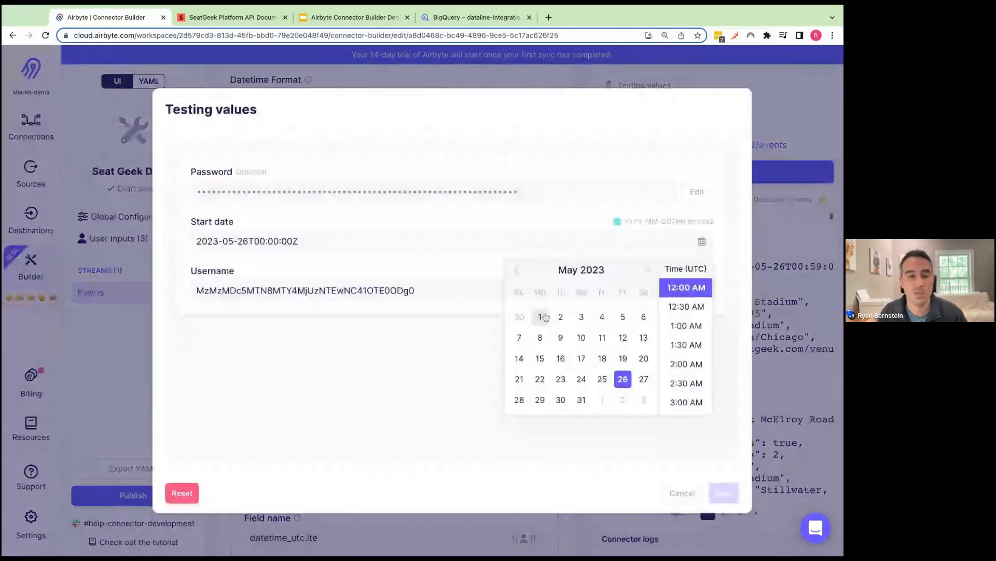
pyautogui.click(540, 316)
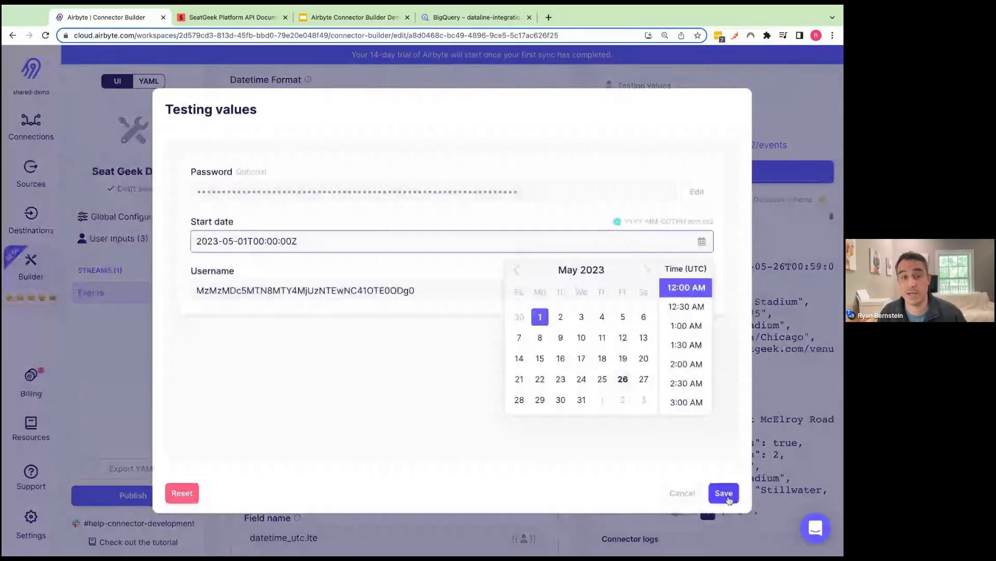
pyautogui.click(725, 493)
pyautogui.scroll(3, 464, 340)
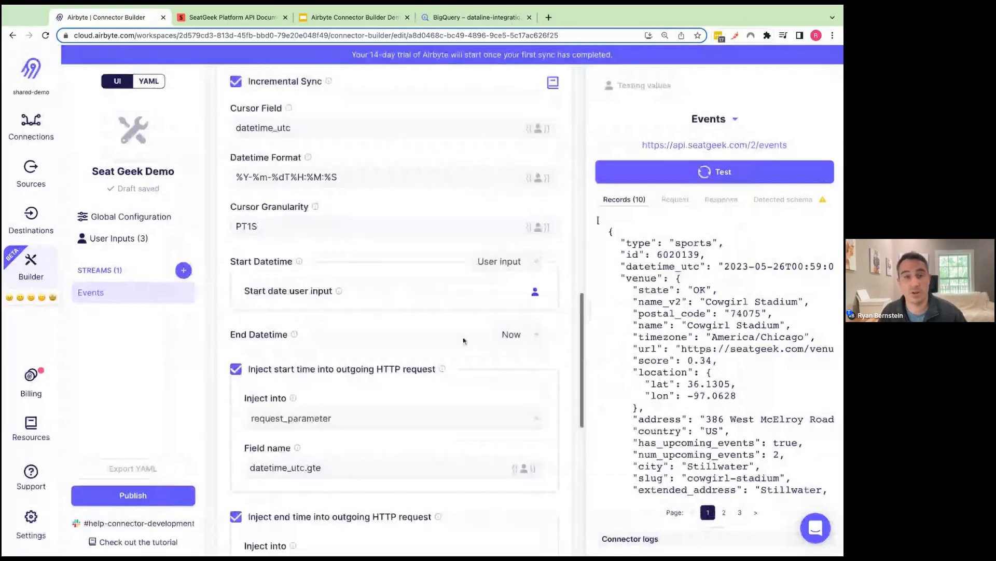
# - Review the incremental sync, URL path, record selector, primary key and pagination settings of the Events stream
pyautogui.scroll(2, 465, 341)
pyautogui.scroll(1, 474, 302)
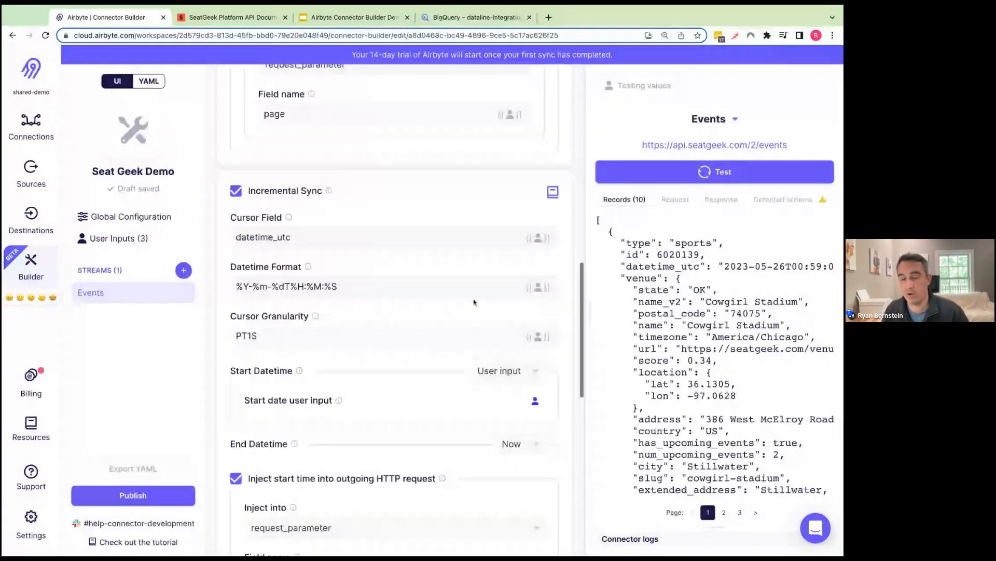
pyautogui.scroll(-1, 699, 261)
pyautogui.scroll(-1, 699, 262)
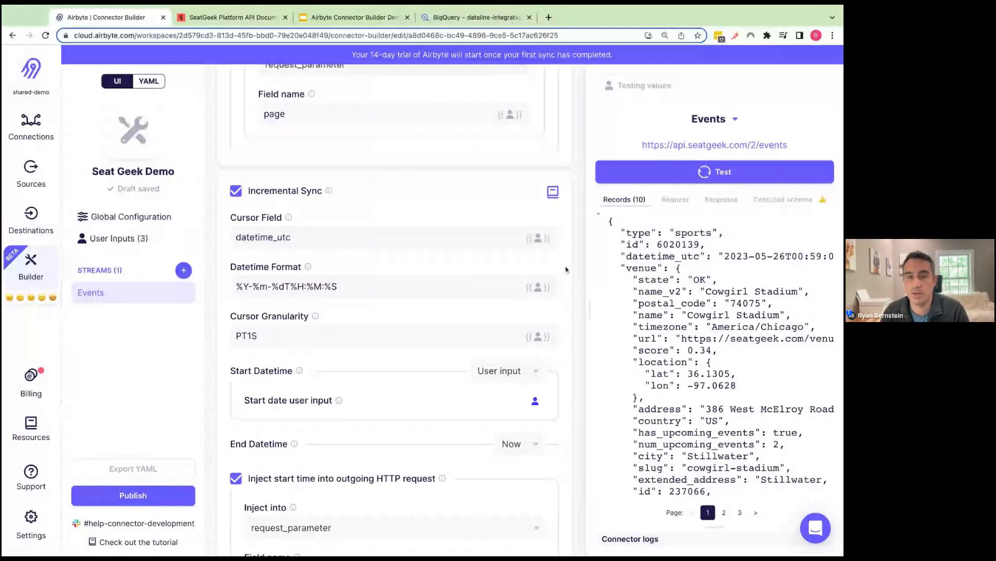
pyautogui.scroll(10, 567, 269)
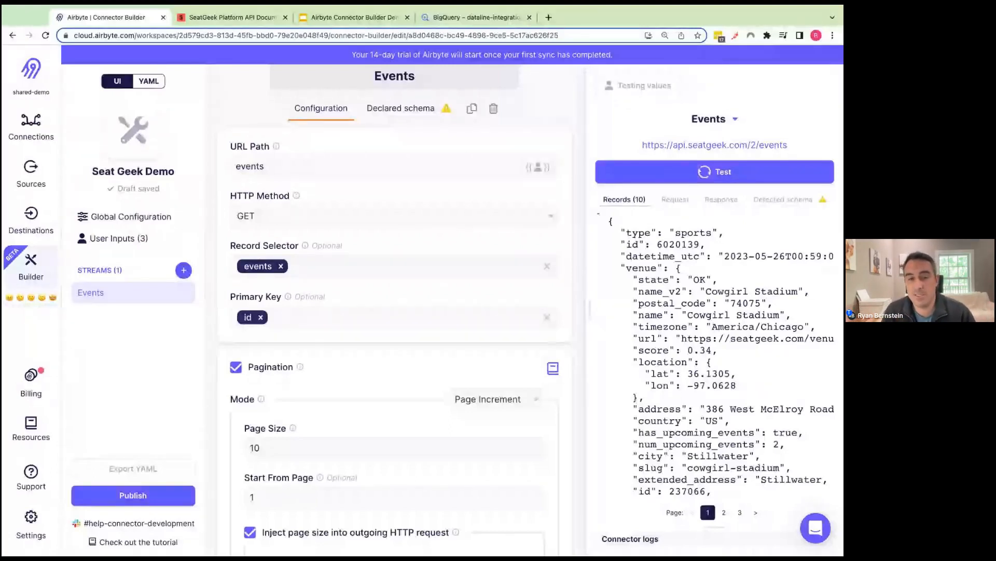
pyautogui.scroll(-1, 431, 355)
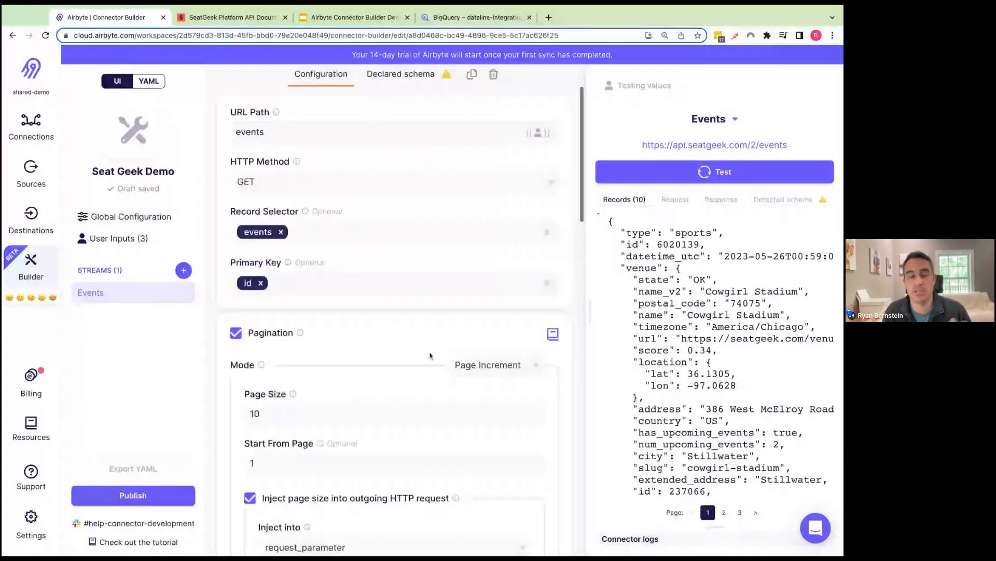
pyautogui.scroll(-1, 431, 355)
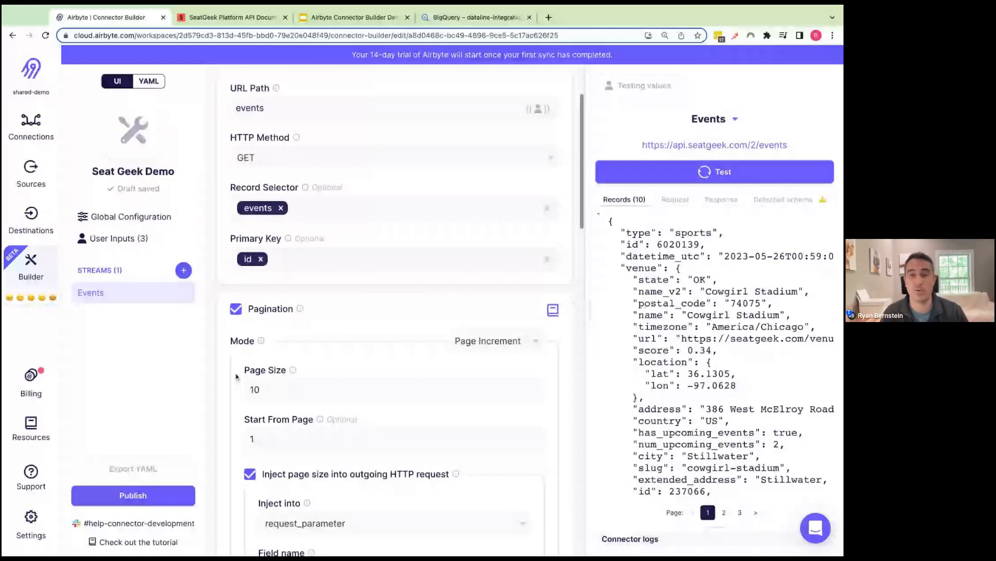
# - Compare the detected schema of the Events stream with the declared one and overwrite the declared schema
pyautogui.click(802, 201)
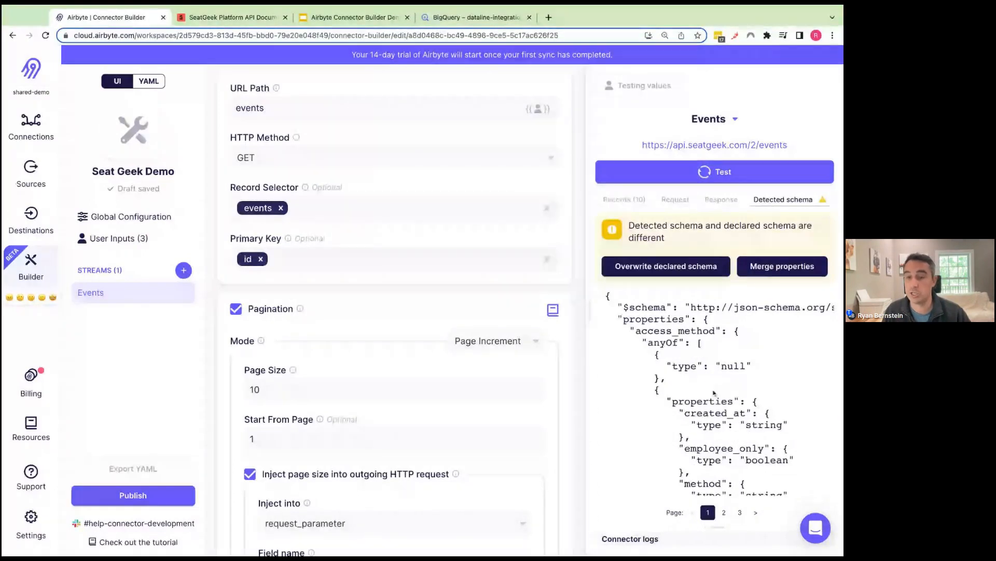
pyautogui.scroll(-10, 714, 393)
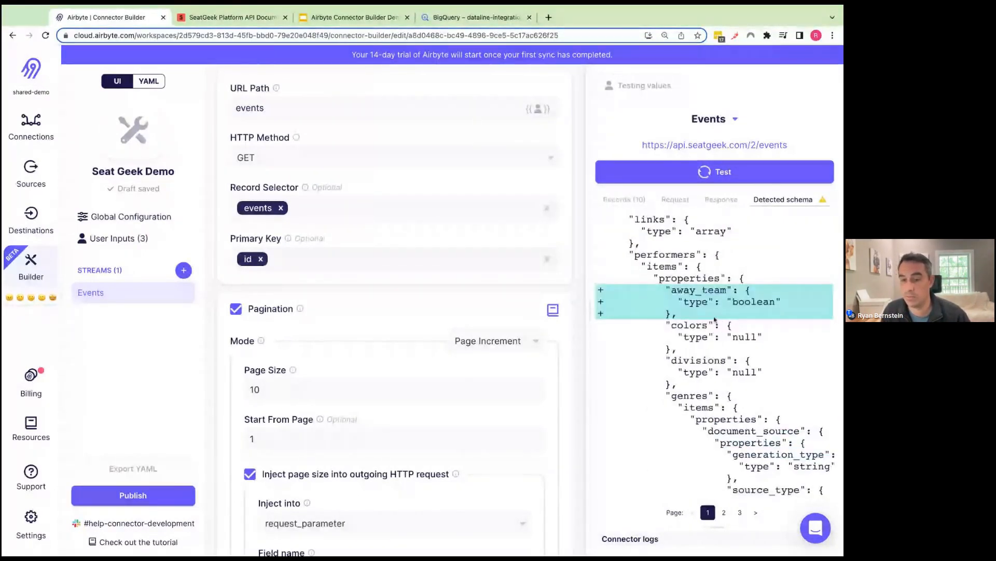
pyautogui.scroll(-15, 715, 320)
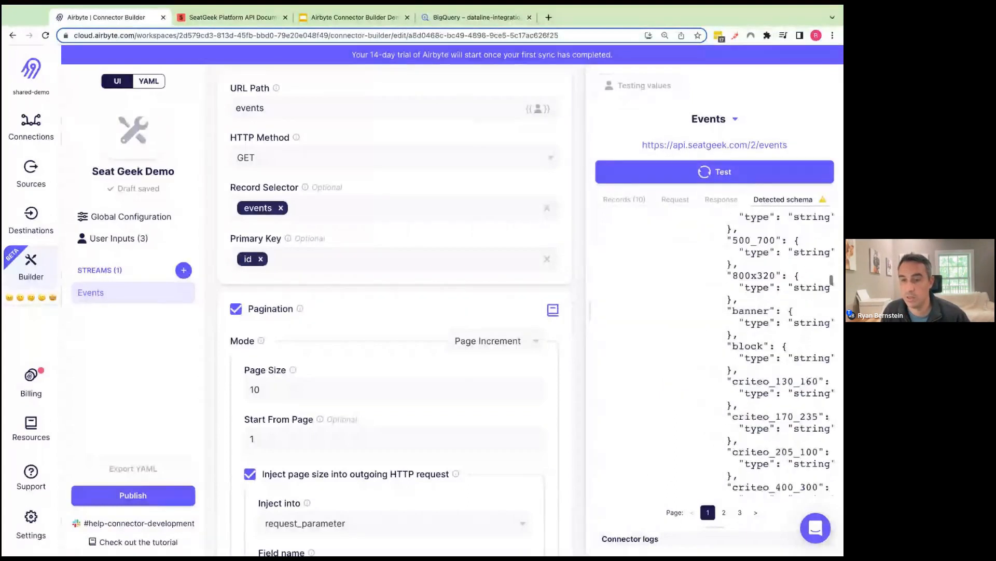
pyautogui.scroll(-5, 726, 353)
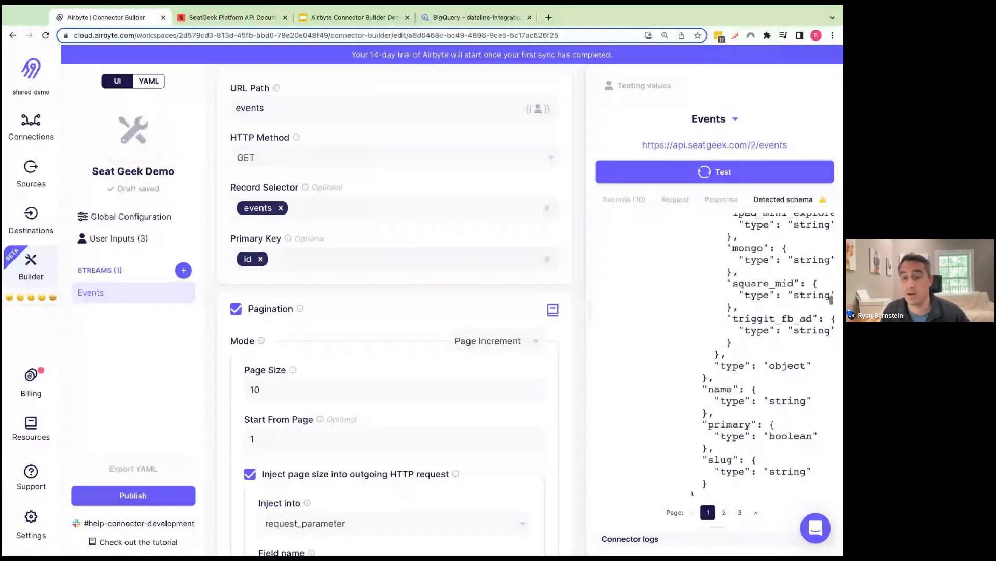
pyautogui.scroll(-8, 715, 354)
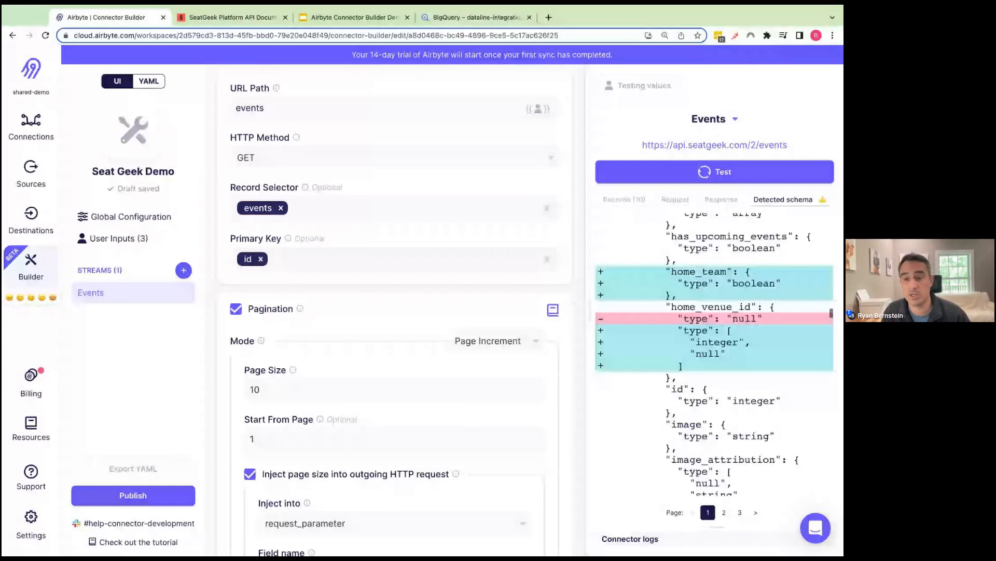
pyautogui.scroll(-6, 715, 353)
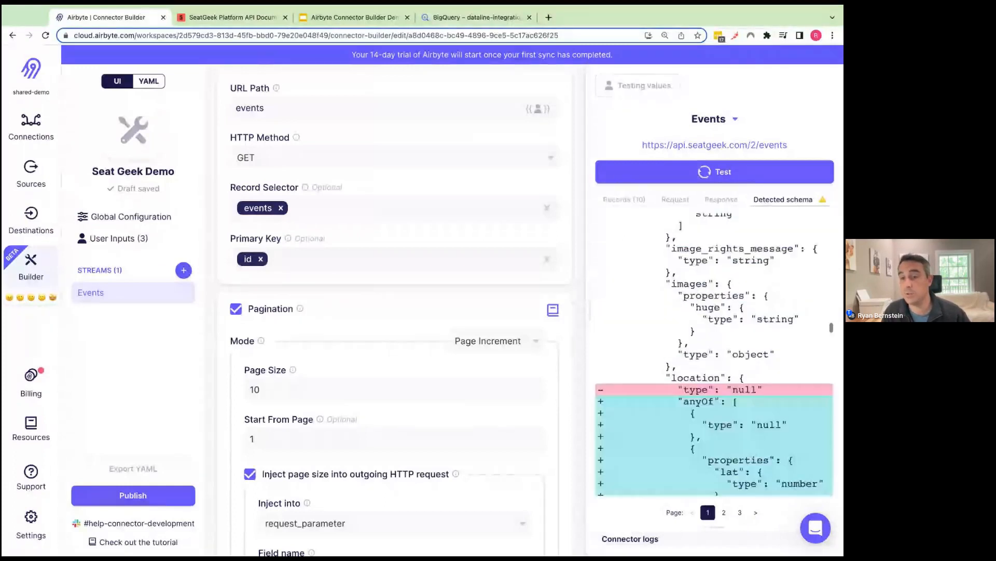
pyautogui.scroll(-4, 714, 354)
pyautogui.scroll(3, 715, 354)
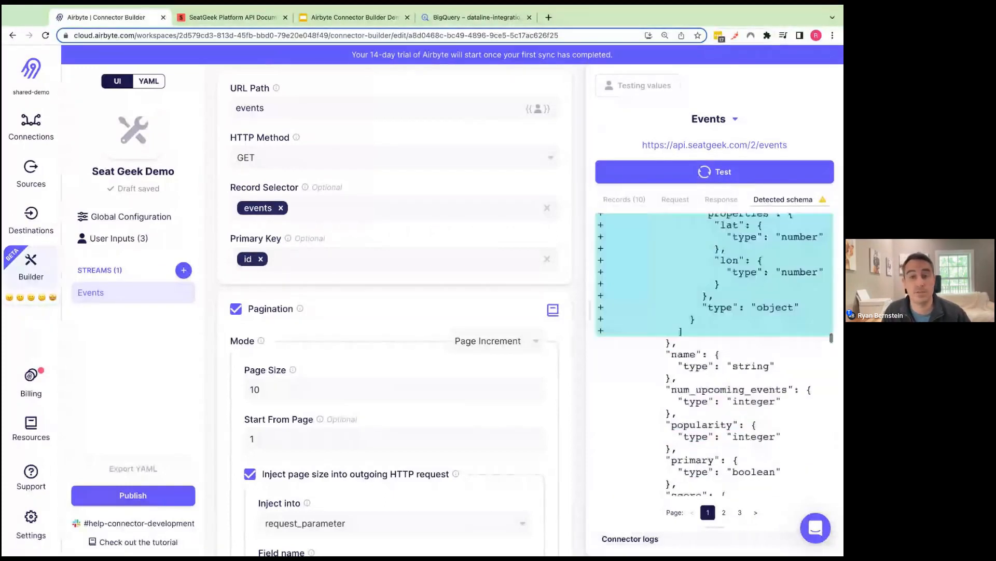
pyautogui.scroll(-3, 714, 354)
pyautogui.scroll(10, 715, 354)
pyautogui.scroll(5, 715, 353)
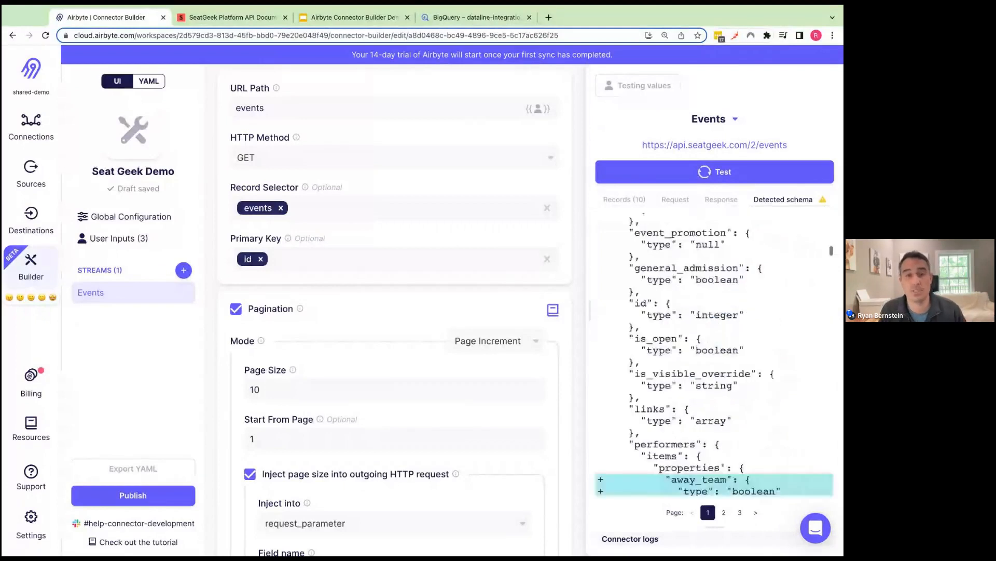
pyautogui.scroll(10, 715, 353)
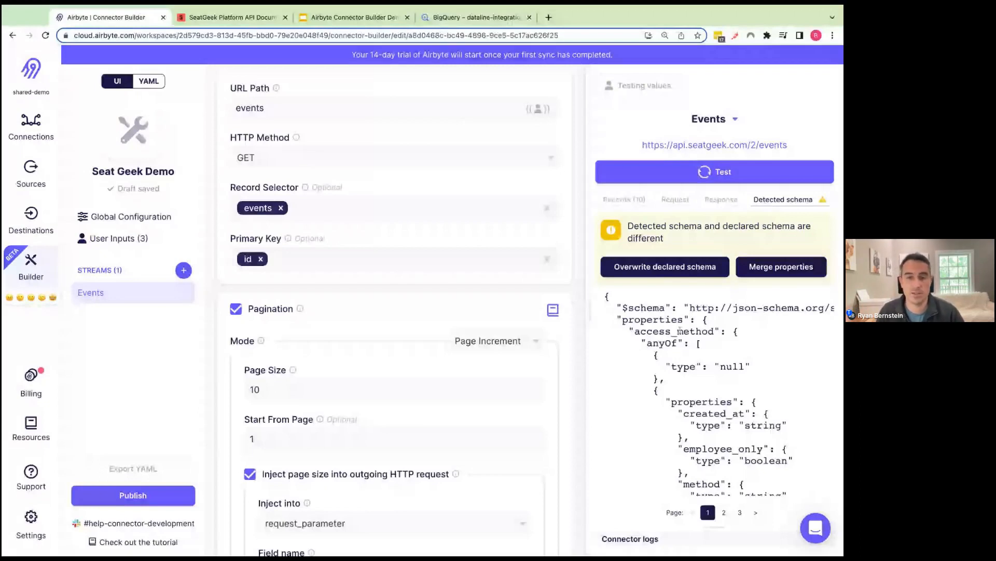
pyautogui.click(667, 273)
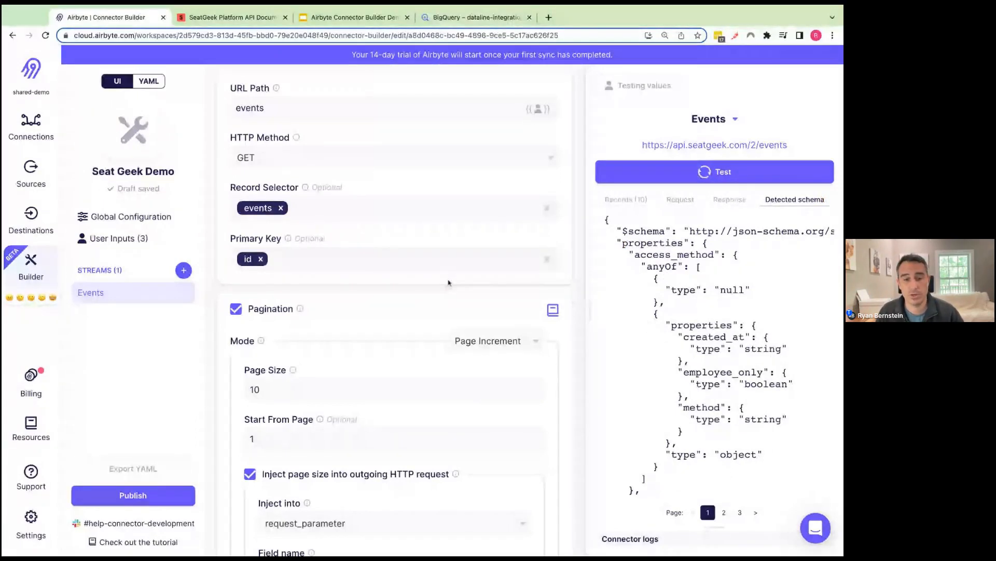
# - Review the Events stream configuration from pagination and incremental sync down to the Partitioning section
pyautogui.scroll(2, 448, 282)
pyautogui.scroll(-5, 448, 282)
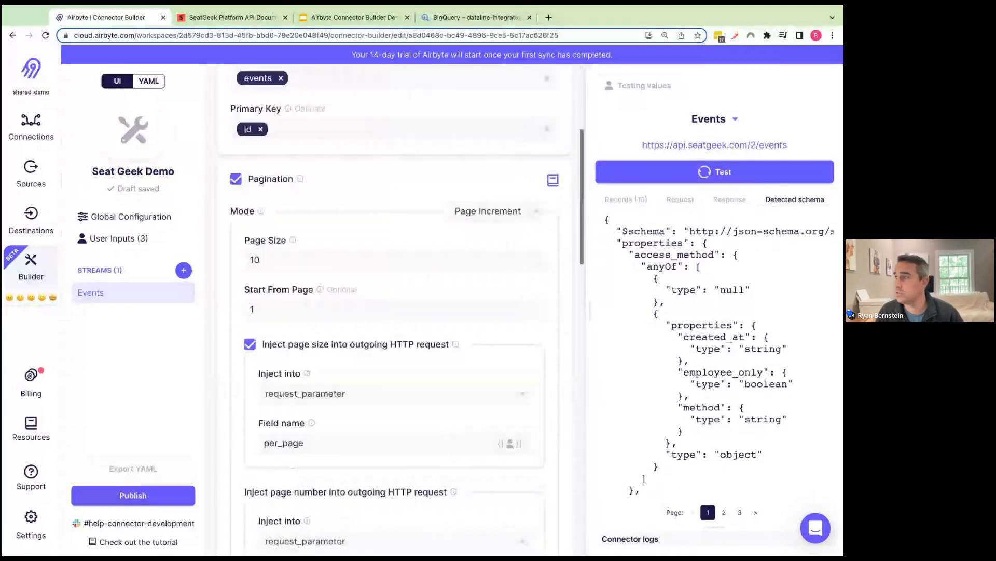
pyautogui.scroll(-4, 395, 312)
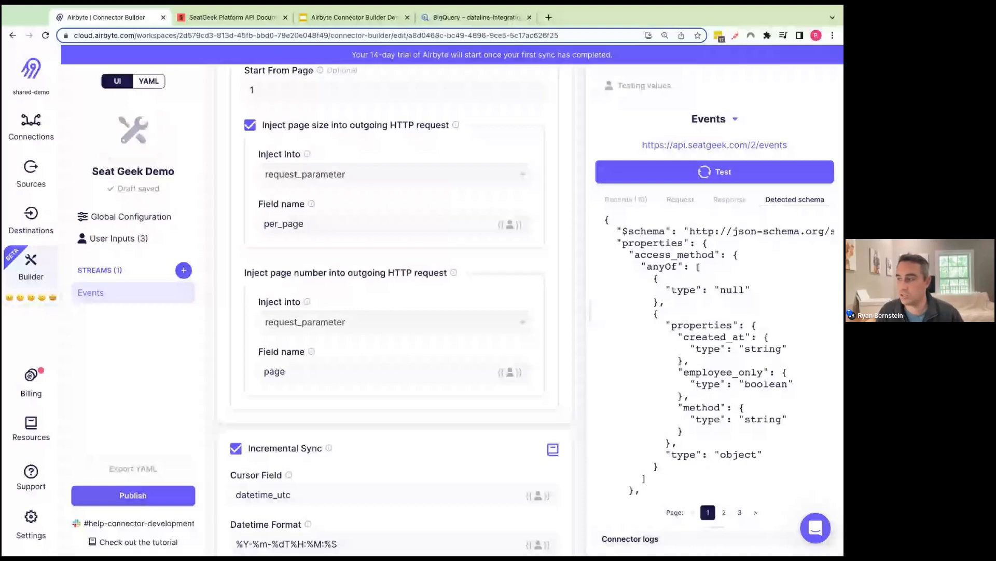
pyautogui.scroll(-1, 394, 311)
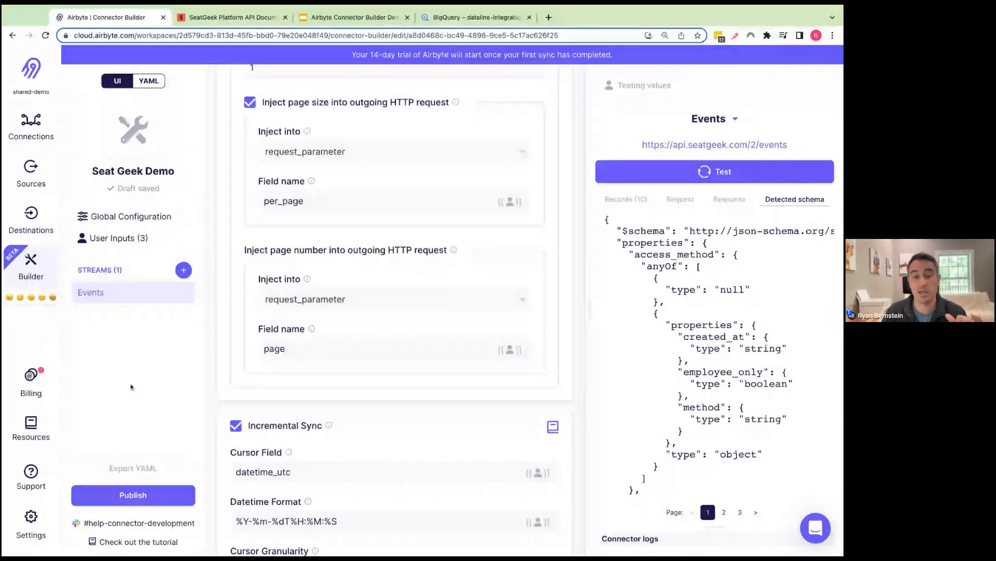
pyautogui.scroll(-10, 308, 367)
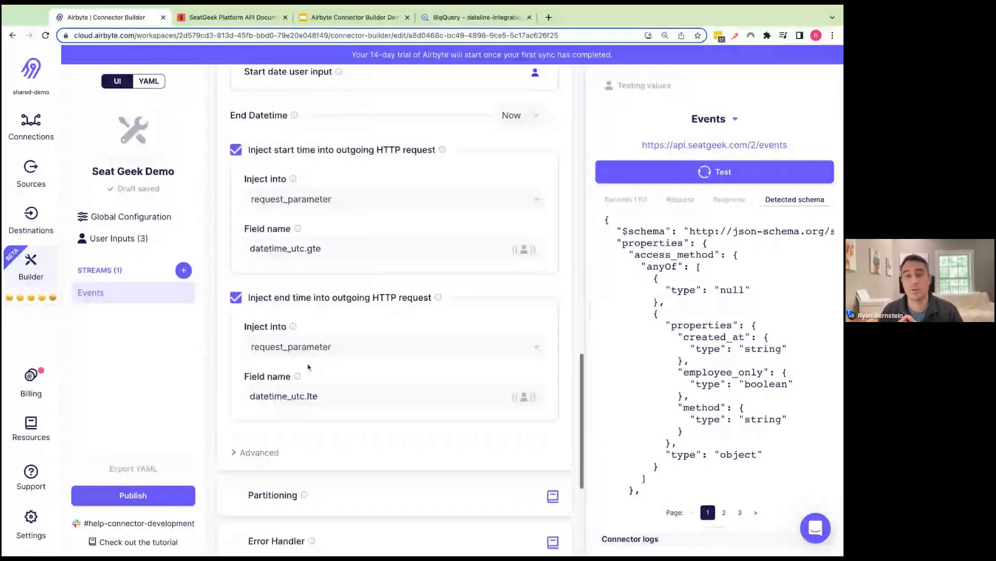
pyautogui.scroll(-3, 308, 366)
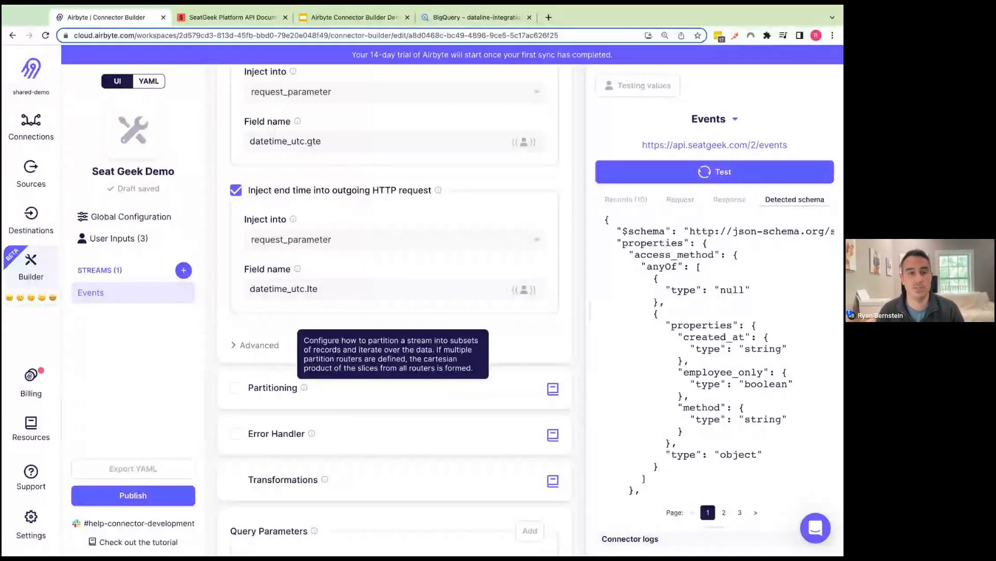
# - Switch to the SeatGeek API documentation, examine the /events and /events/{EVENT_ID} resource endpoints, and return to the Airbyte Connector Builder
pyautogui.click(217, 15)
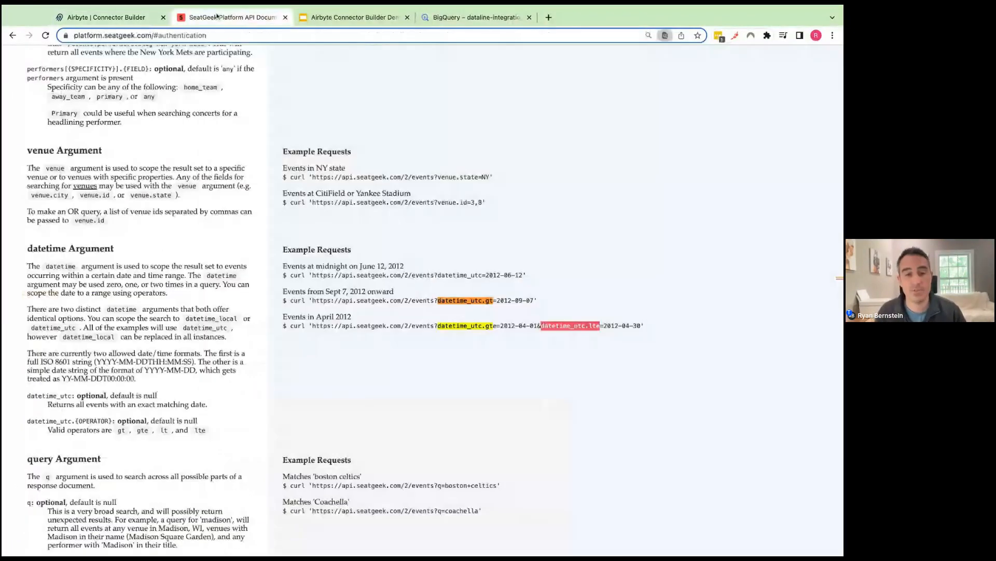
pyautogui.scroll(15, 395, 275)
pyautogui.scroll(-1, 395, 275)
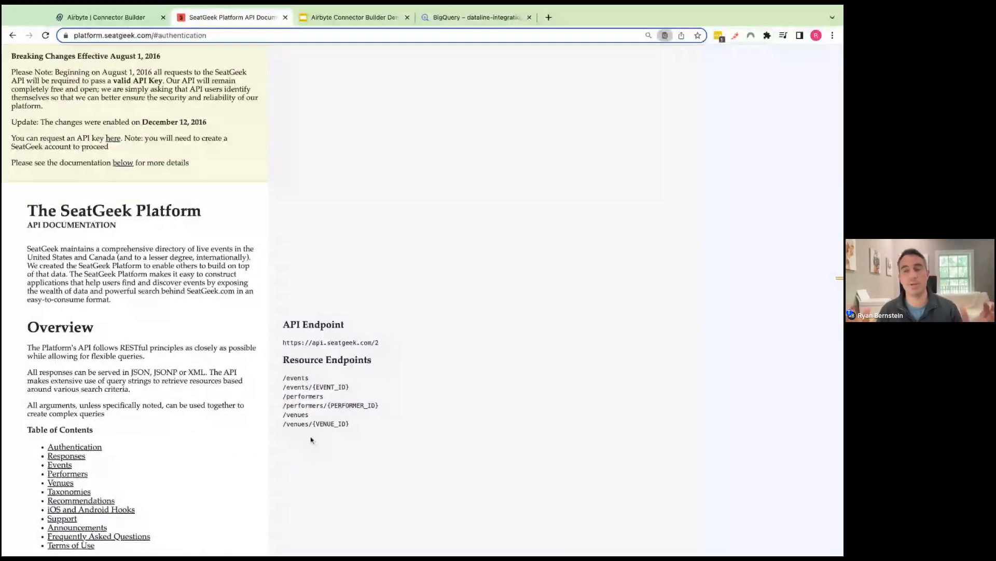
pyautogui.moveTo(350, 387); pyautogui.dragTo(311, 387)
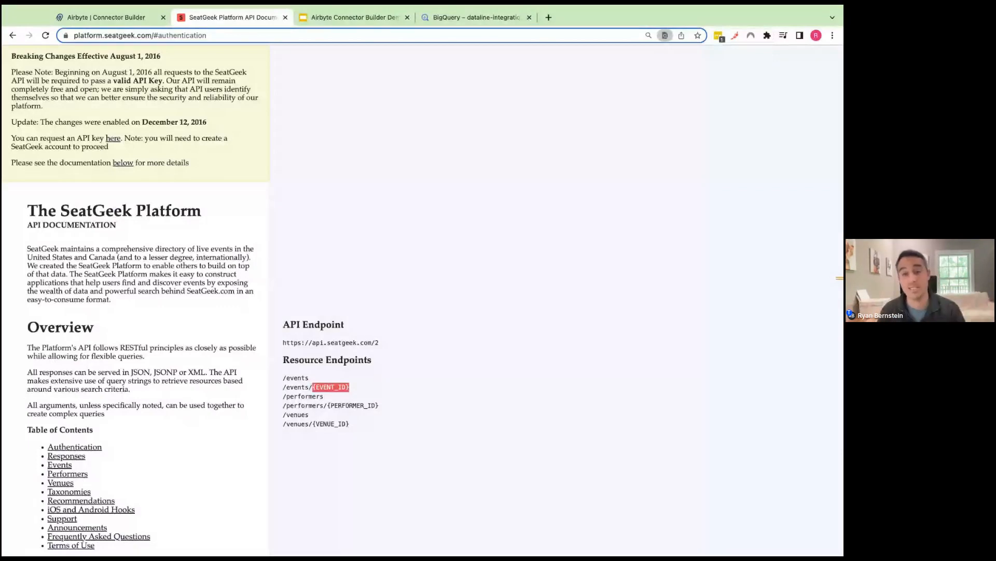
pyautogui.doubleClick(297, 377)
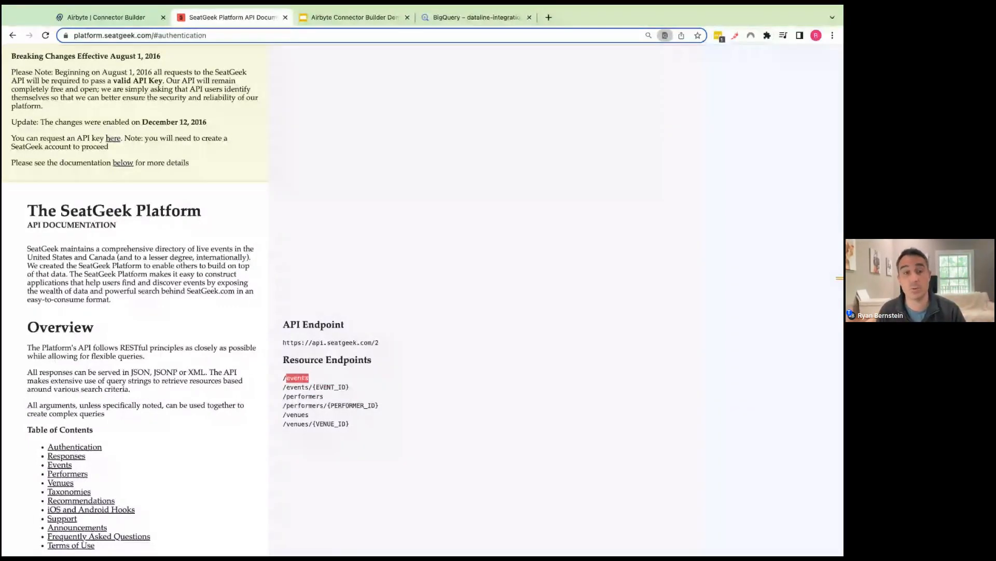
pyautogui.click(333, 389)
pyautogui.doubleClick(333, 388)
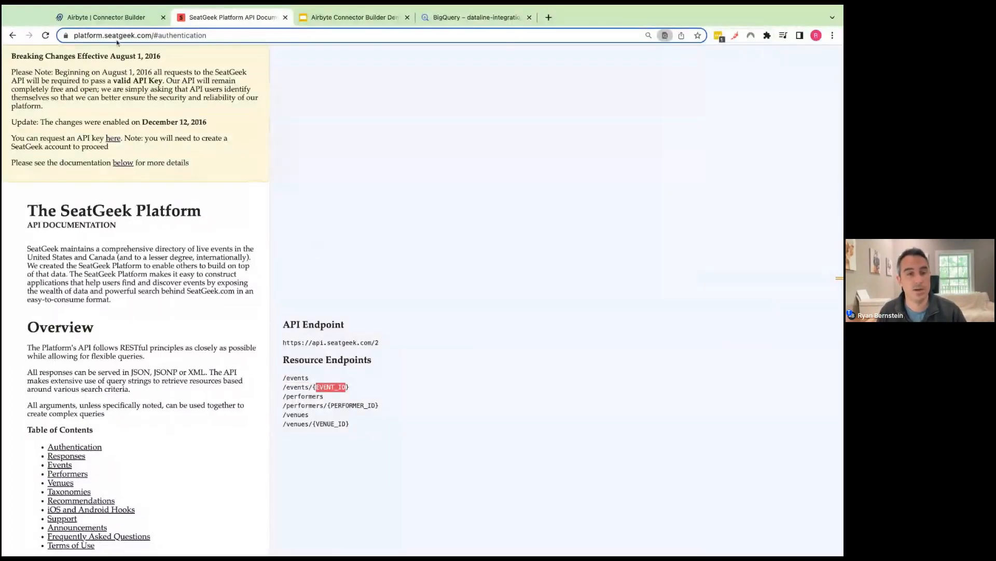
pyautogui.click(114, 13)
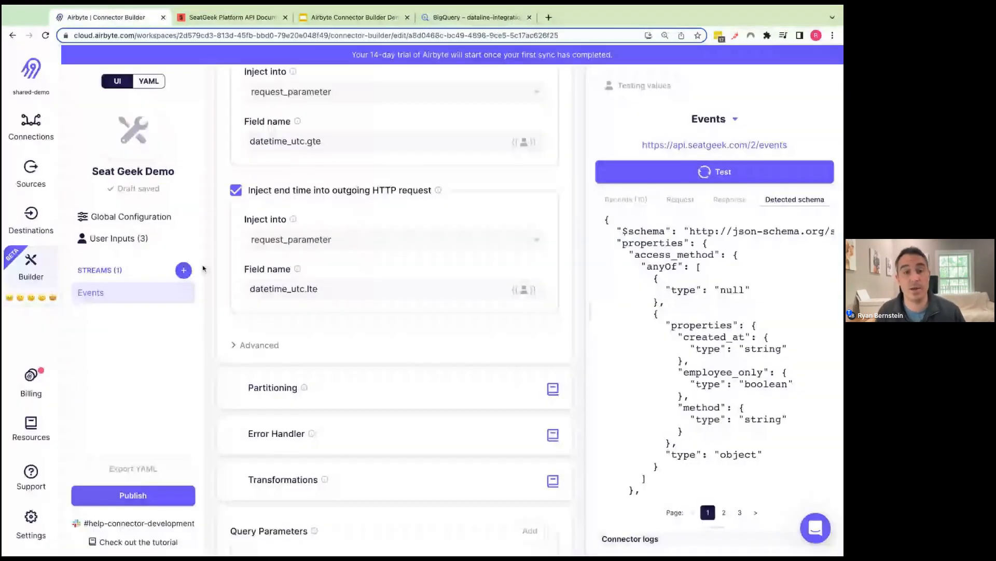
pyautogui.click(183, 270)
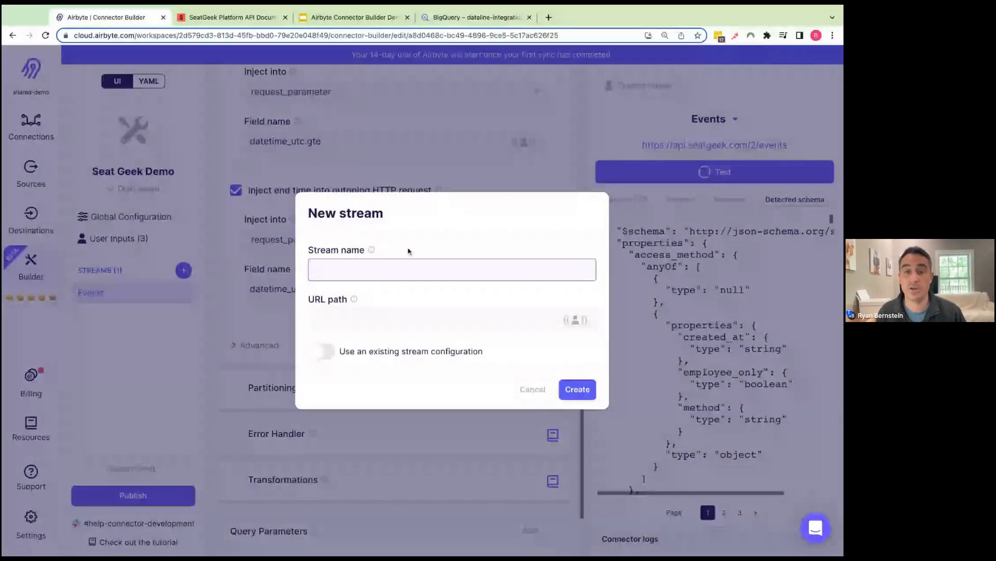
pyautogui.click(523, 391)
pyautogui.scroll(10, 522, 393)
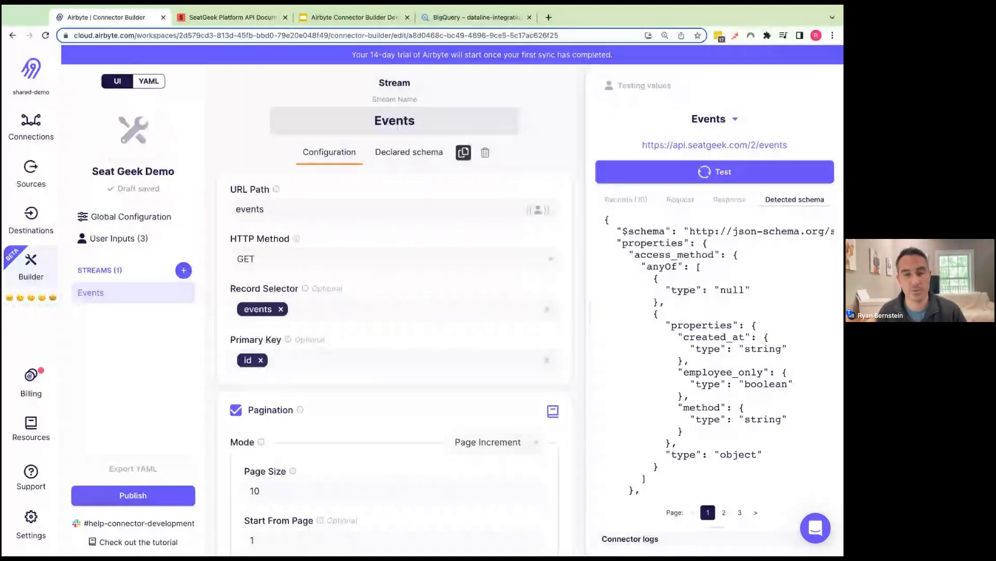
pyautogui.click(463, 152)
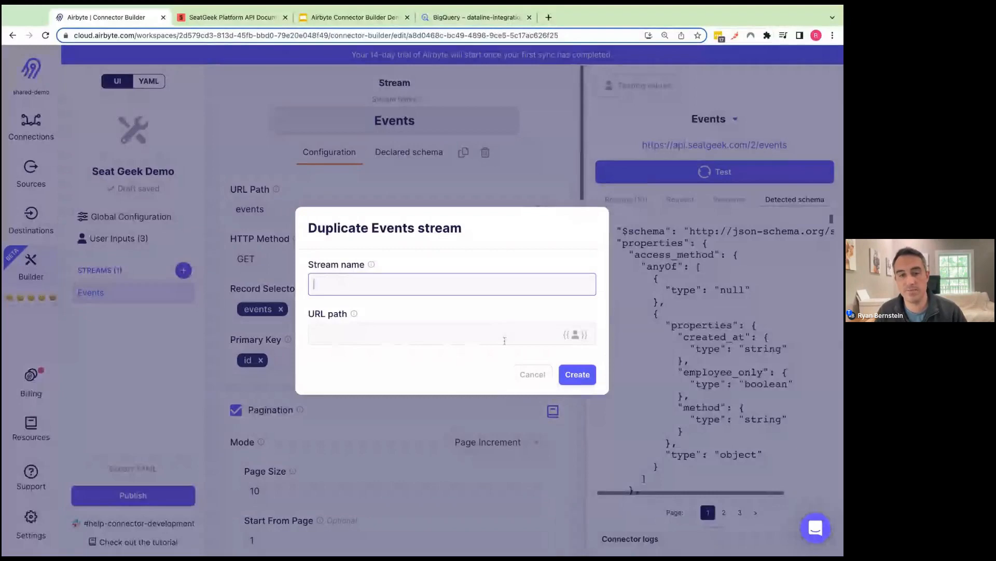
pyautogui.click(534, 375)
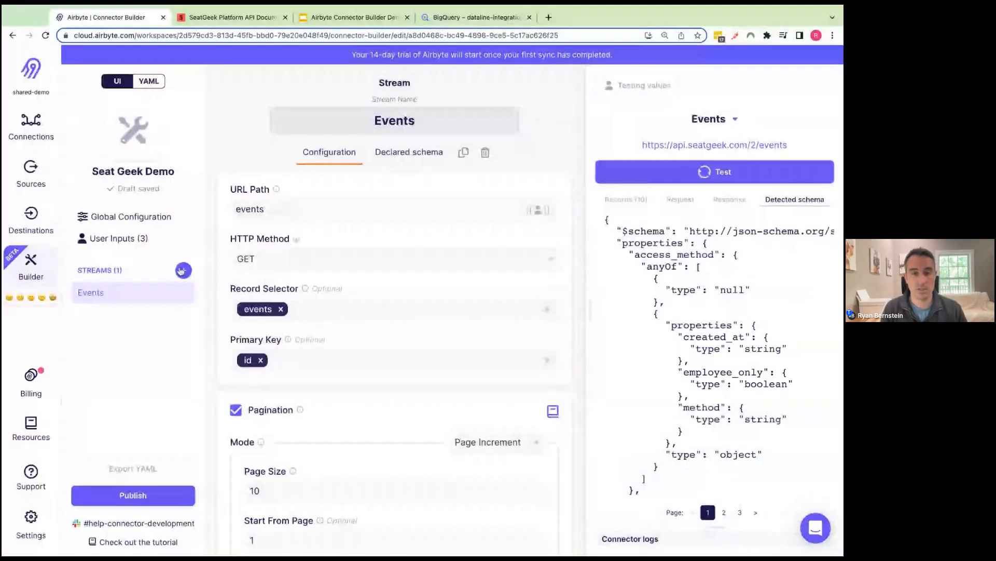
# - Create a new stream named Events Details with the URL path events/ID
pyautogui.click(182, 270)
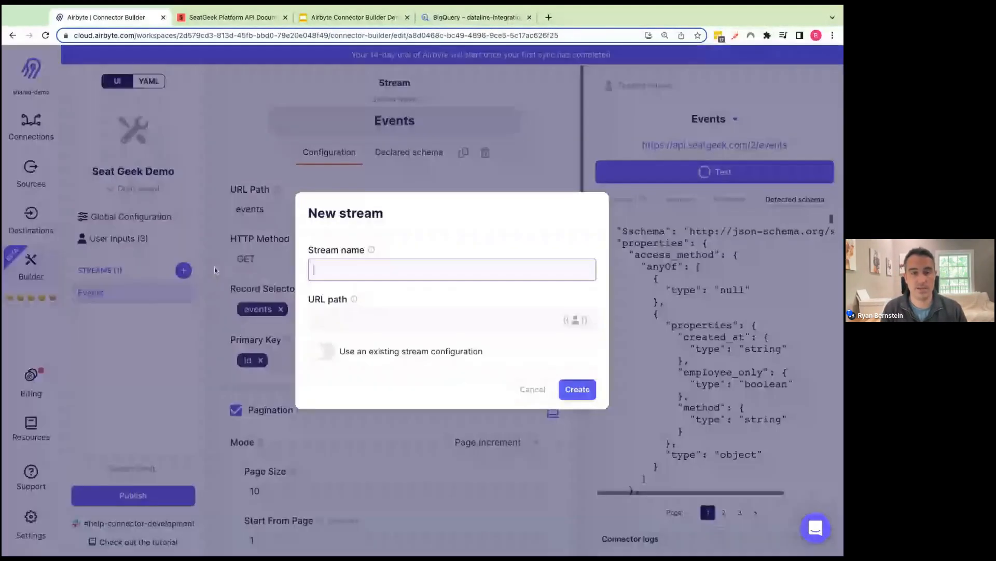
pyautogui.write('Events Det')
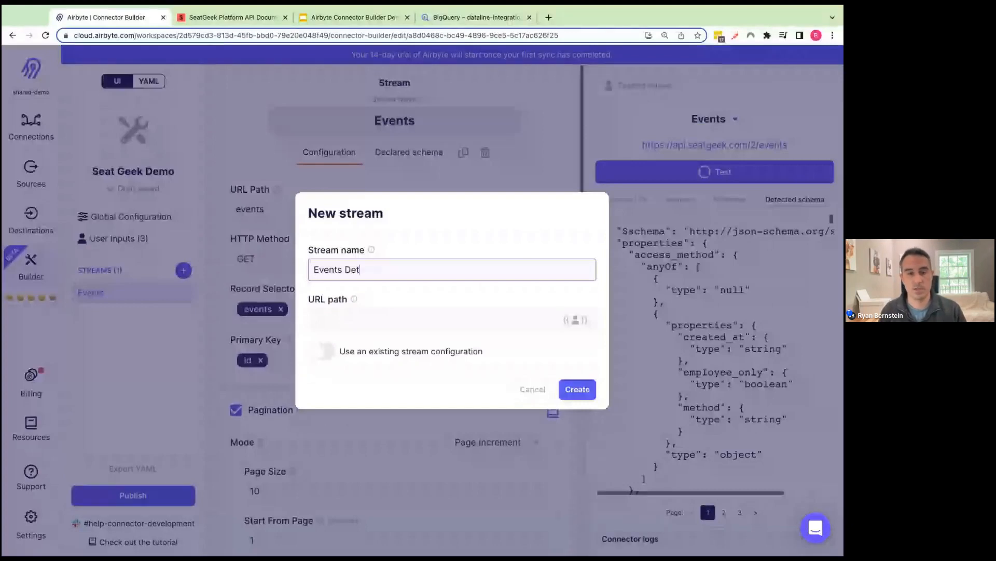
pyautogui.write('ails')
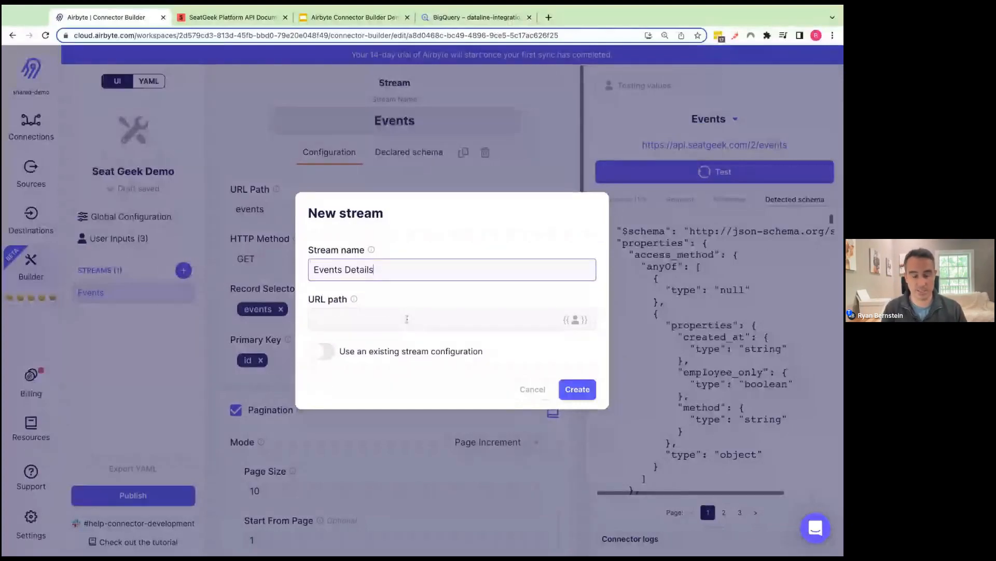
pyautogui.click(407, 320)
pyautogui.write('eve')
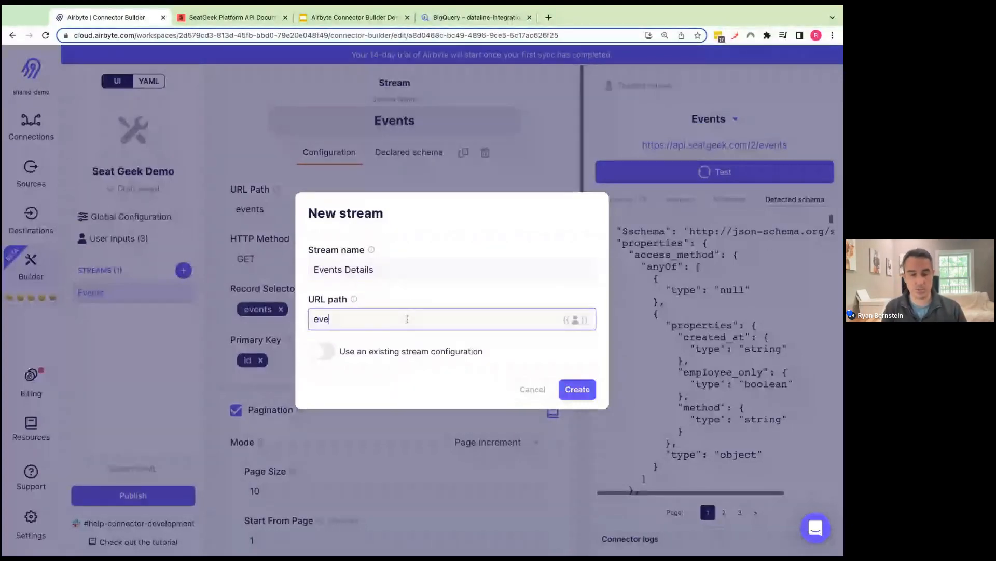
pyautogui.write('nts/')
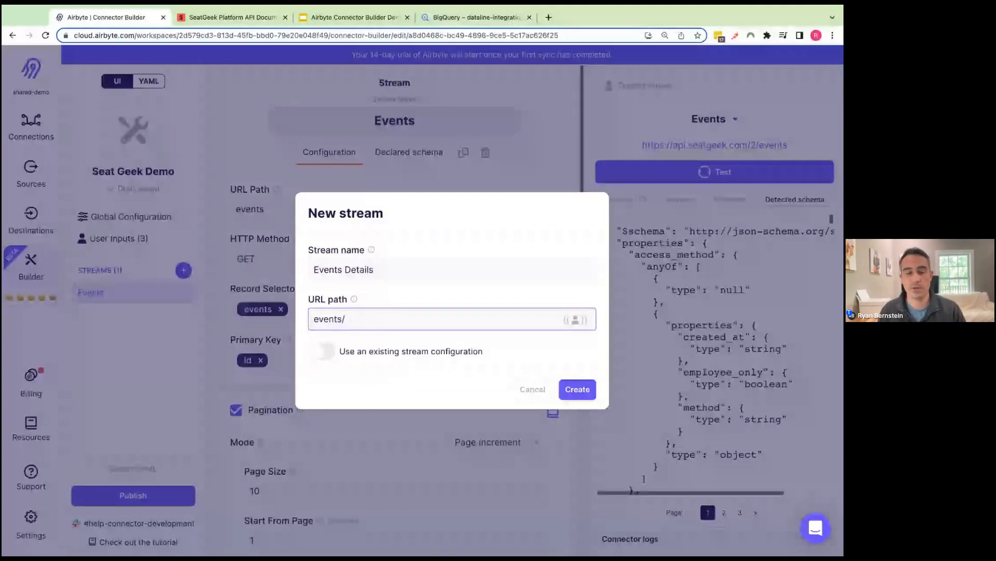
pyautogui.write('ID')
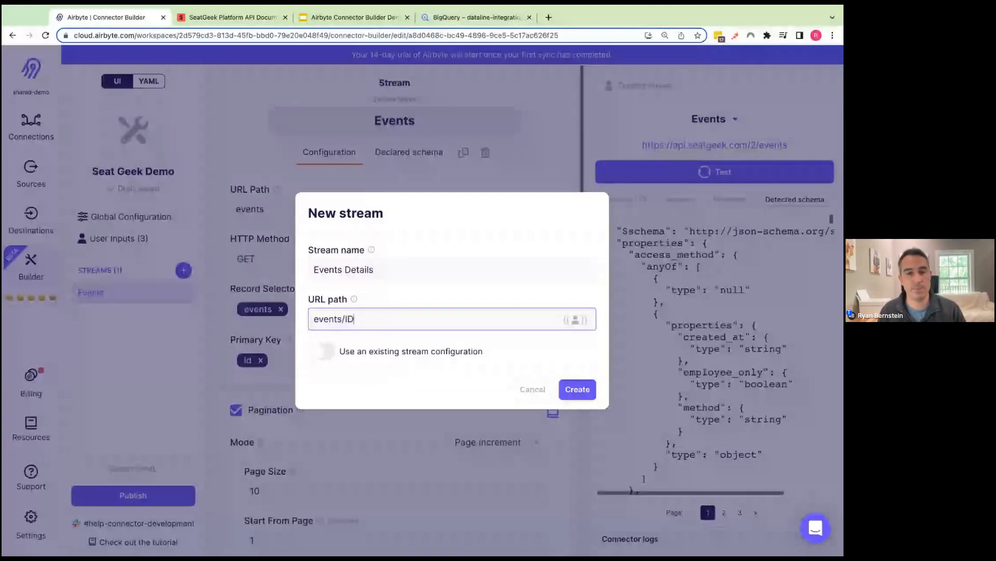
pyautogui.click(580, 389)
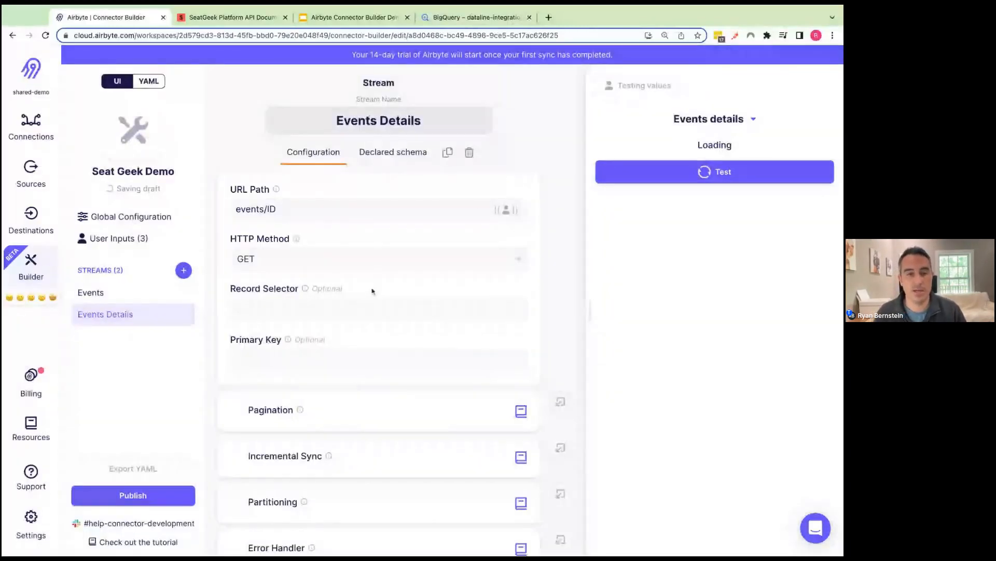
# - Enable partitioning for the Events Details stream
pyautogui.click(270, 314)
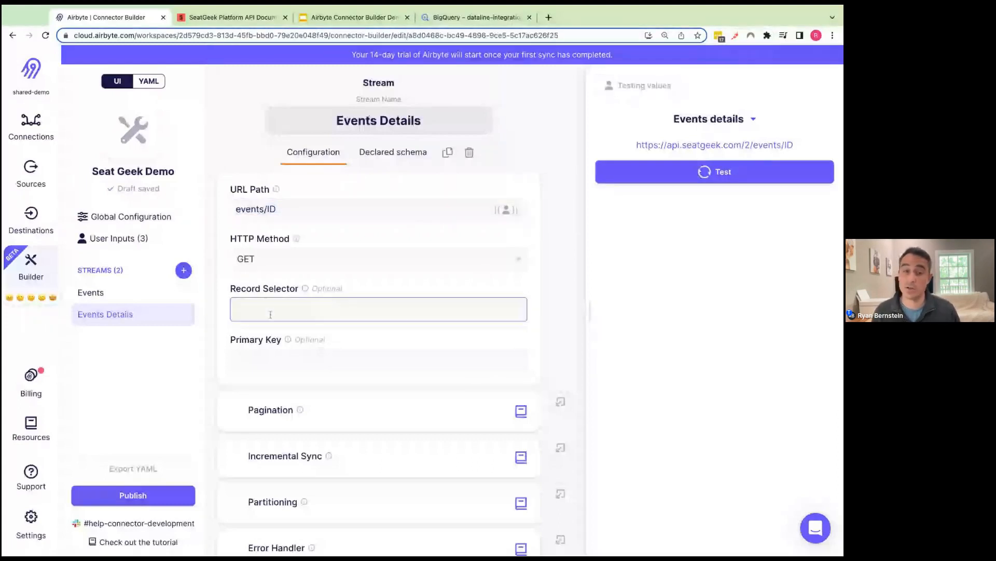
pyautogui.click(284, 290)
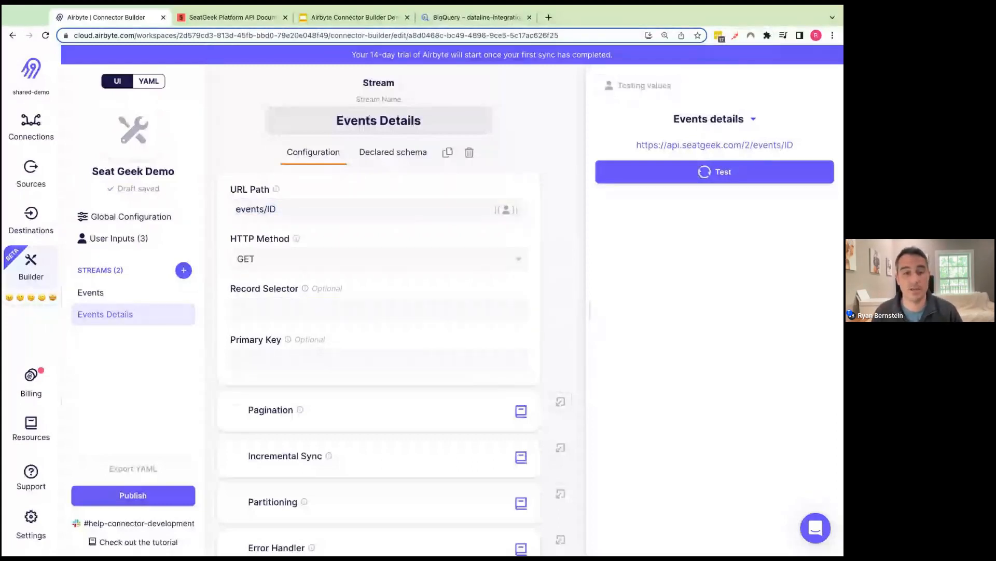
pyautogui.scroll(-1, 280, 346)
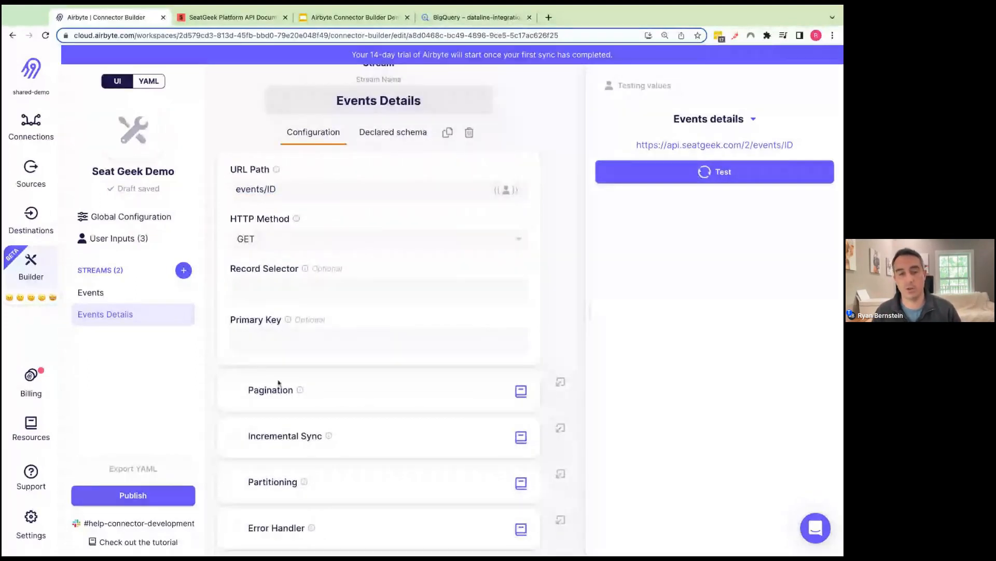
pyautogui.scroll(-3, 238, 410)
pyautogui.click(237, 405)
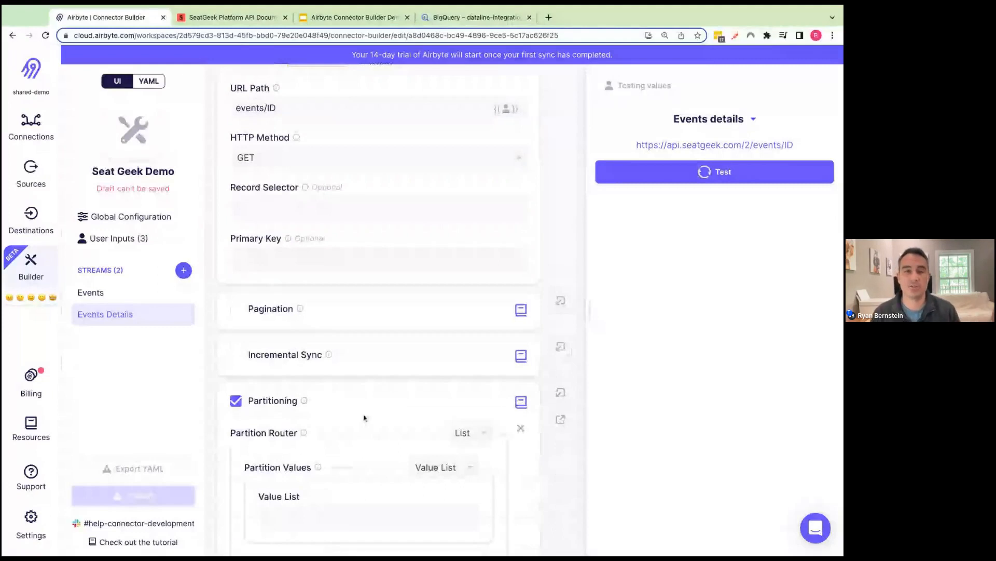
pyautogui.scroll(-1, 360, 366)
pyautogui.scroll(-3, 361, 365)
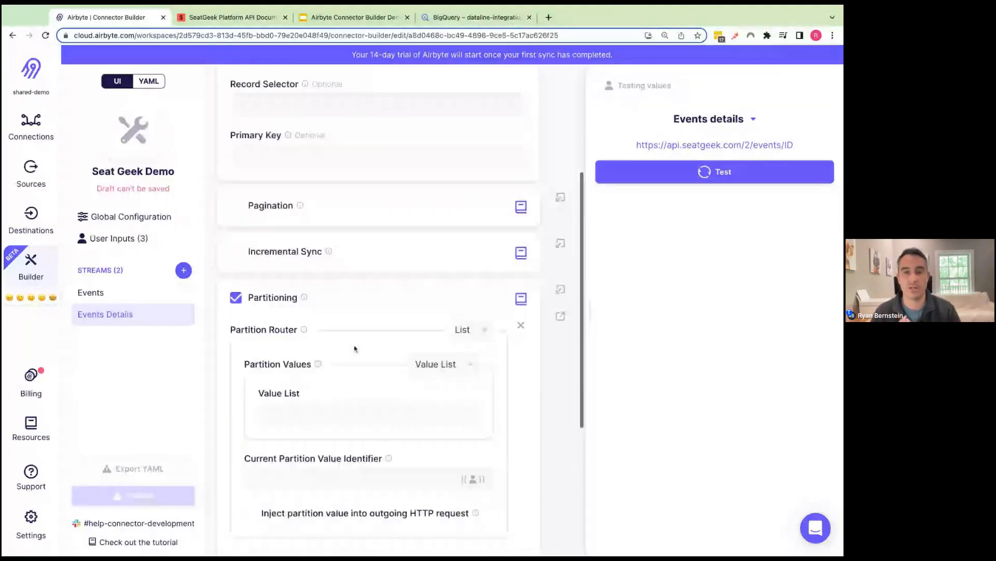
pyautogui.scroll(-2, 355, 349)
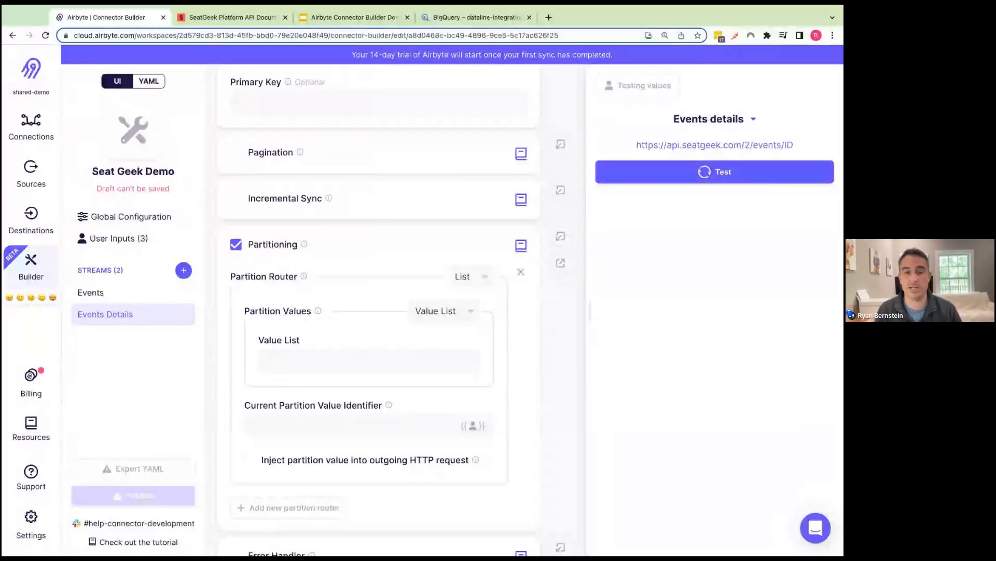
pyautogui.click(354, 361)
pyautogui.write('1')
pyautogui.press('Return')
pyautogui.write('2')
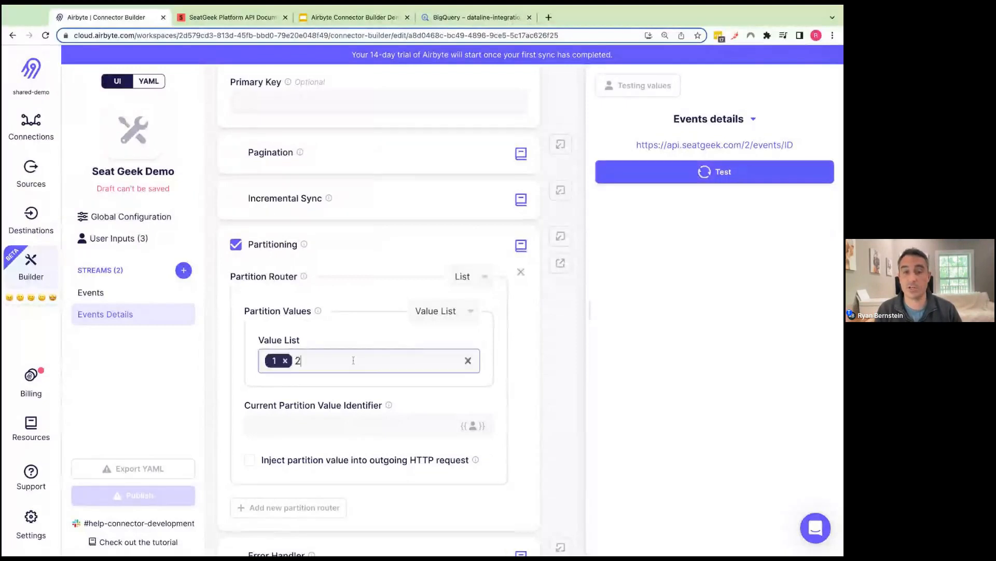
pyautogui.press('Return')
pyautogui.write('3')
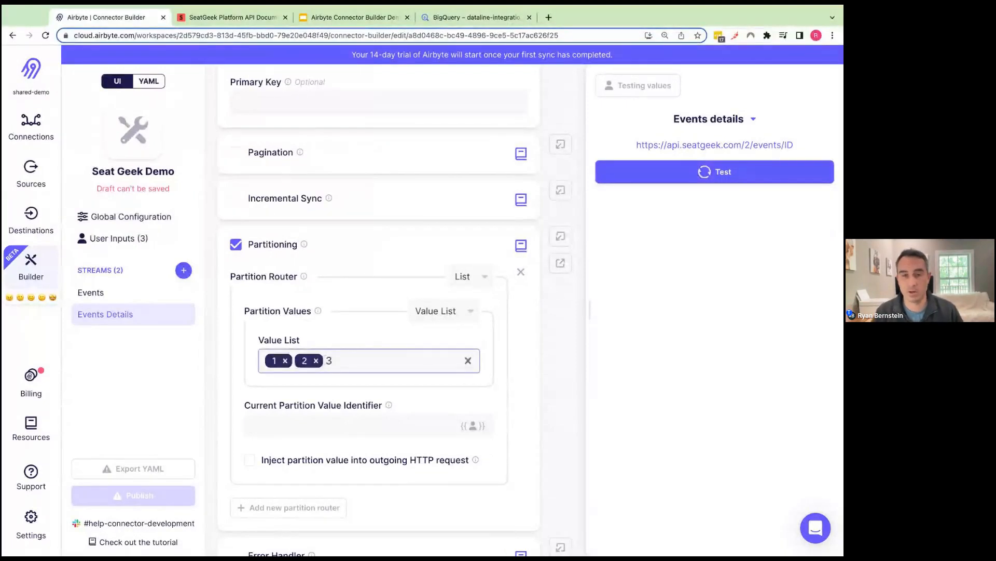
pyautogui.press('Return')
pyautogui.click(347, 360)
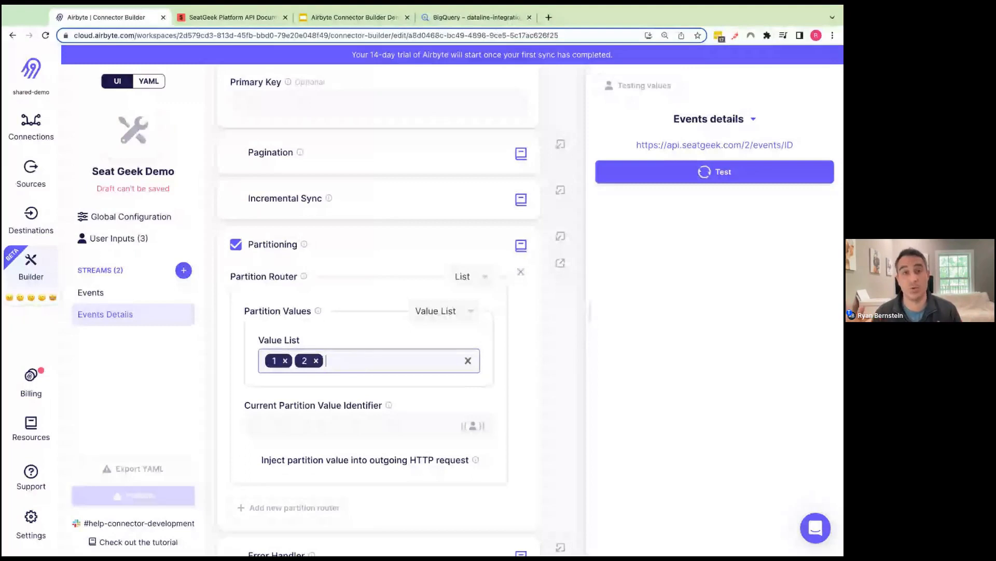
pyautogui.press('BackSpace')
pyautogui.press('BackSpace')
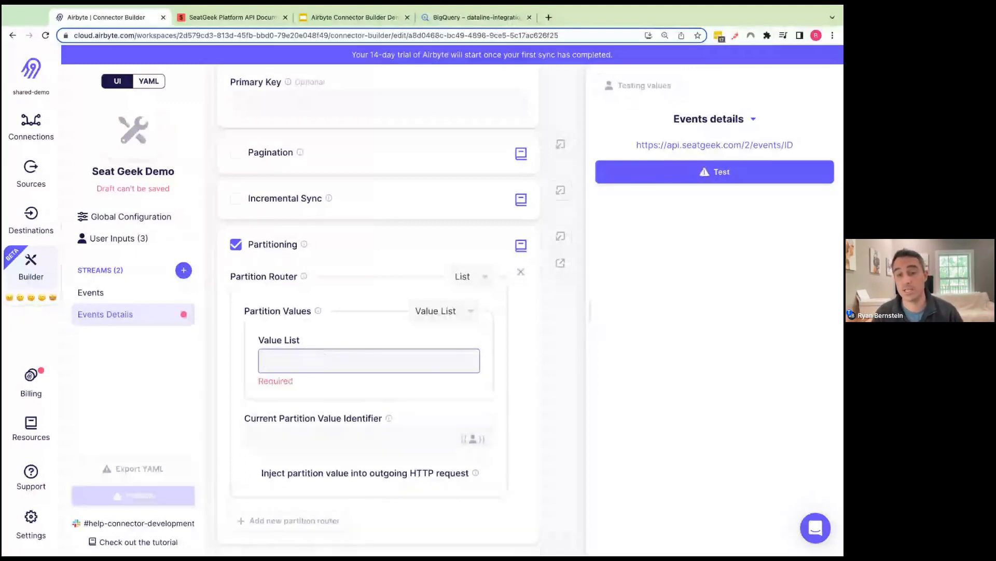
# - Set the partition router to Substream with Events as the parent stream and id as the parent key
pyautogui.click(484, 281)
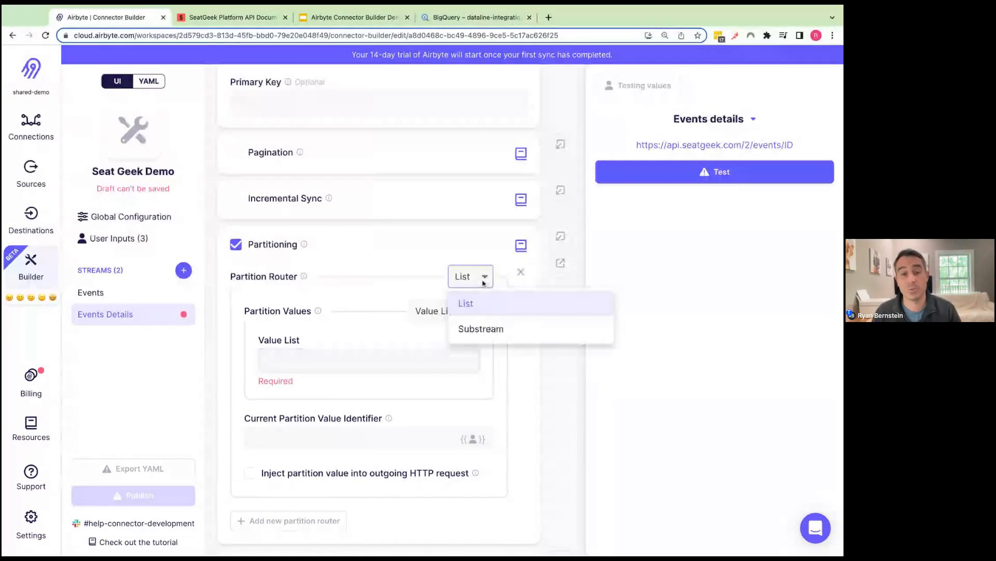
pyautogui.click(527, 332)
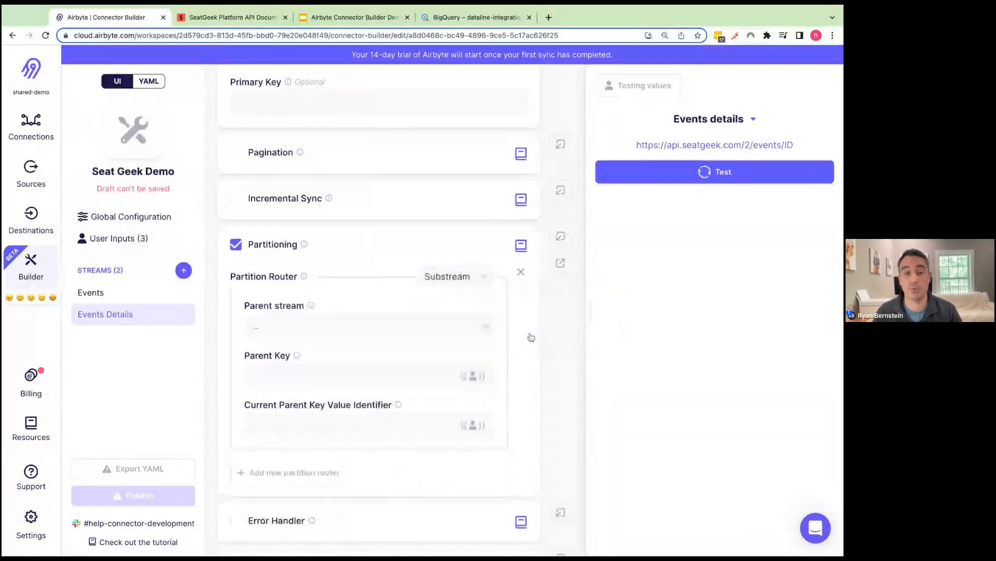
pyautogui.click(321, 327)
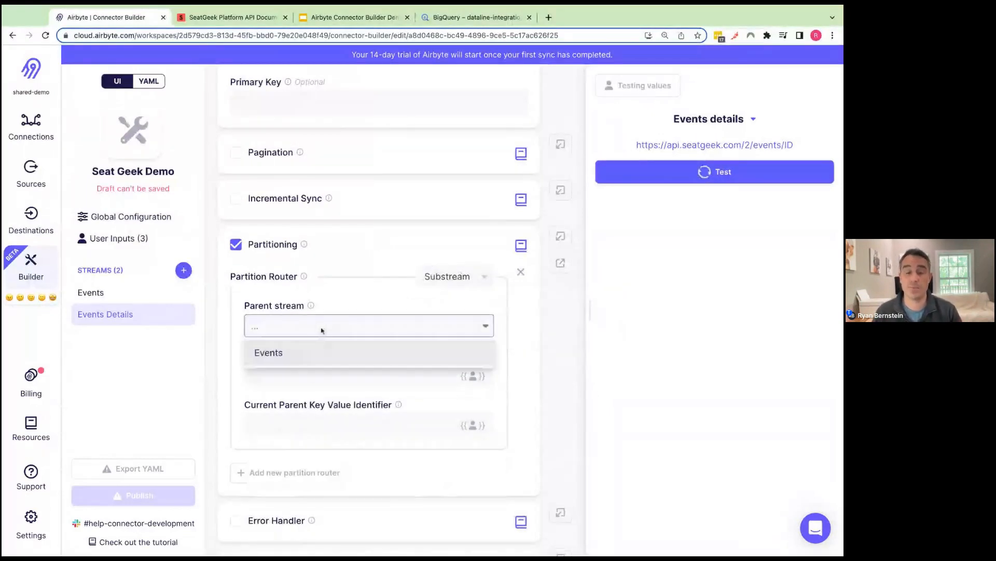
pyautogui.click(316, 360)
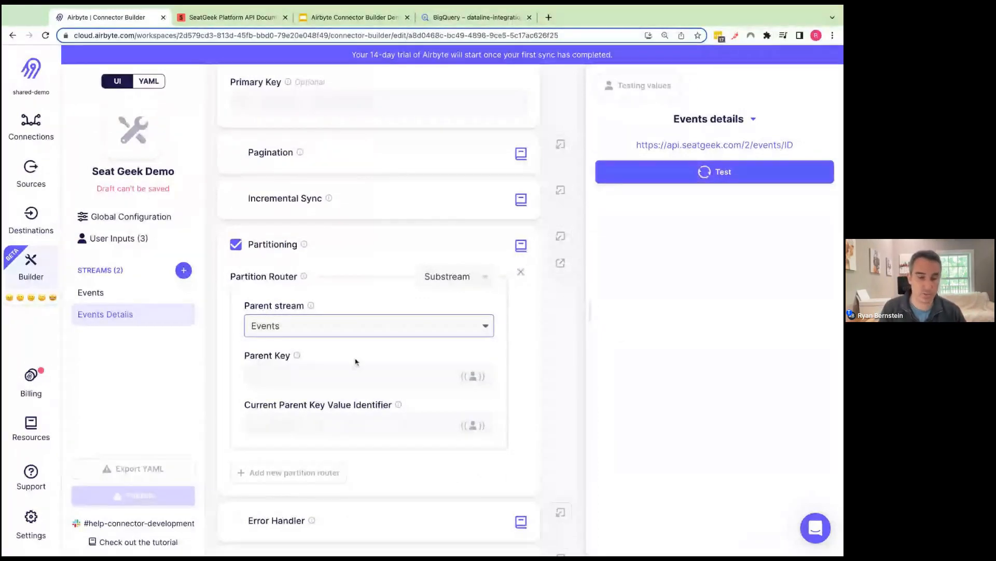
pyautogui.click(301, 378)
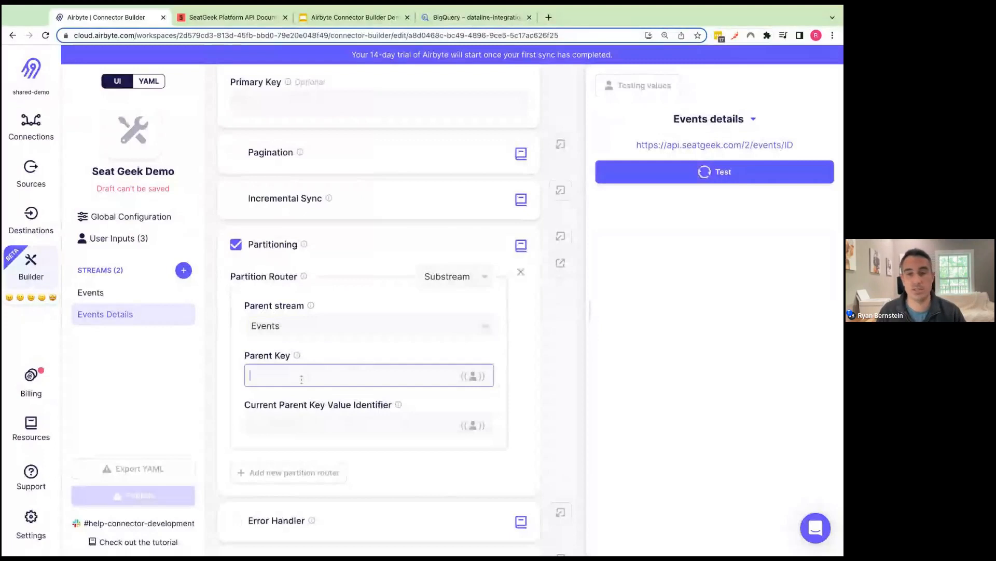
pyautogui.write('id')
pyautogui.click(322, 355)
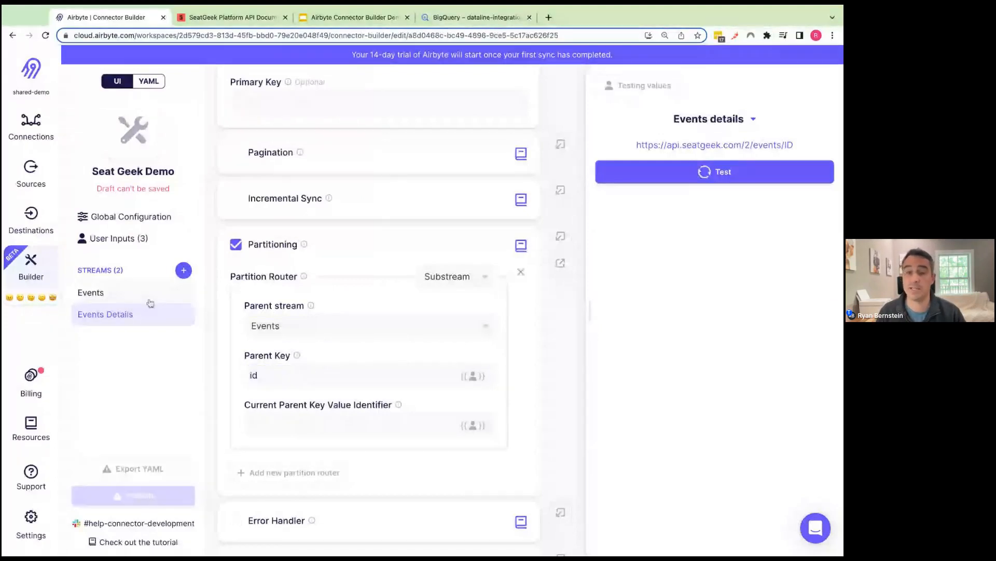
# - Check the id field in the Events stream's test records and return to the Events Details stream
pyautogui.click(104, 292)
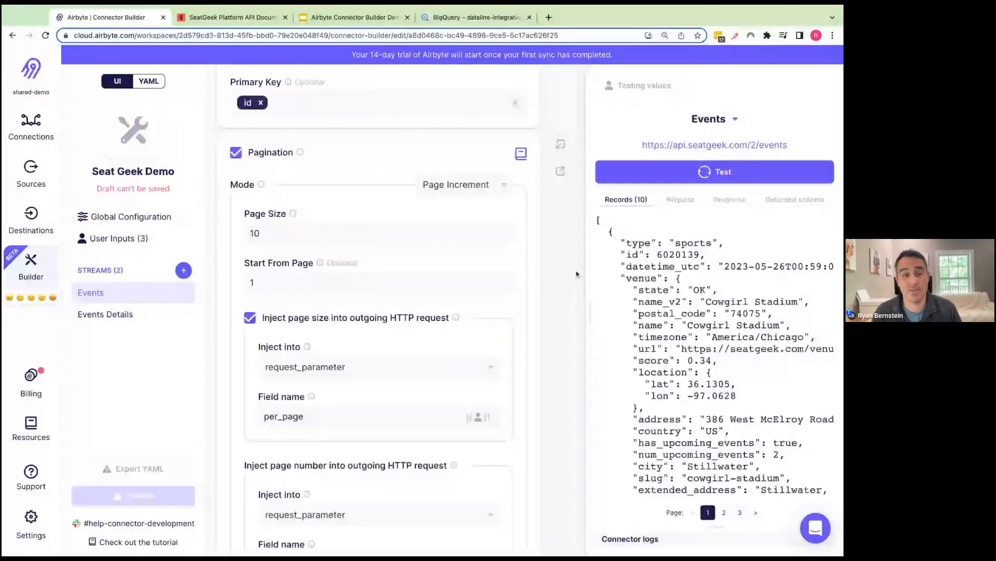
pyautogui.moveTo(705, 254); pyautogui.dragTo(621, 255)
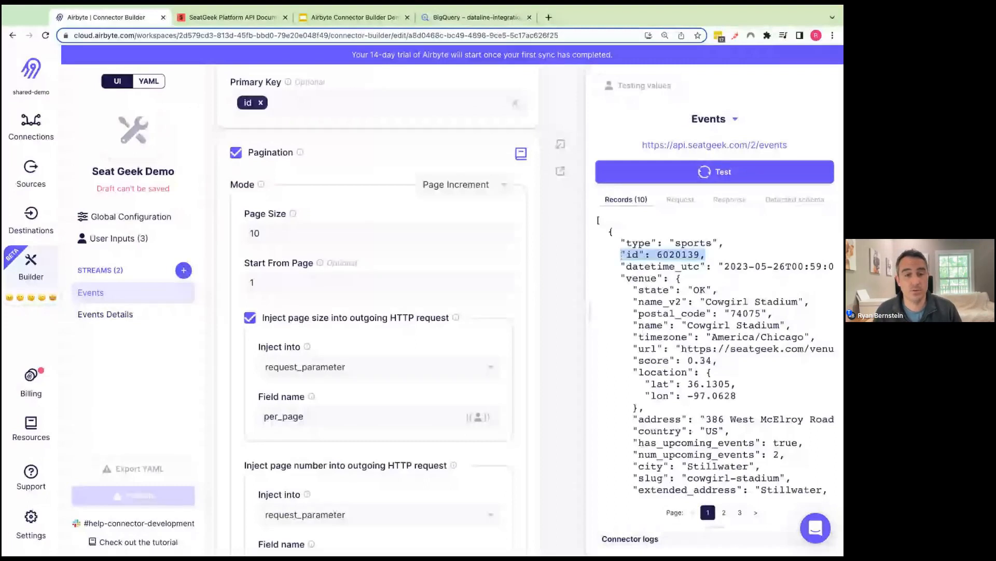
pyautogui.click(163, 321)
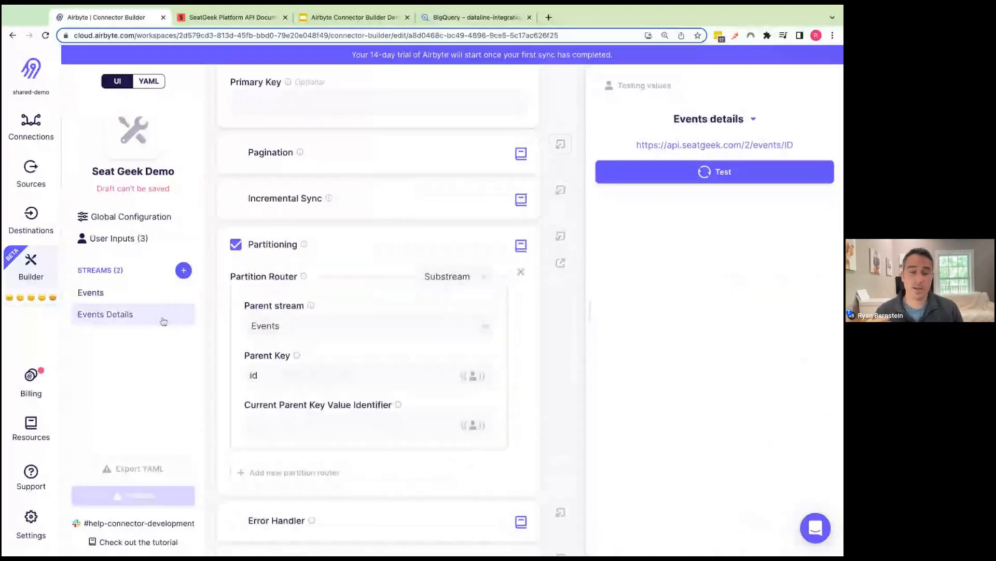
# - Set the substream router's Current Parent Key Value Identifier to event_id
pyautogui.click(280, 429)
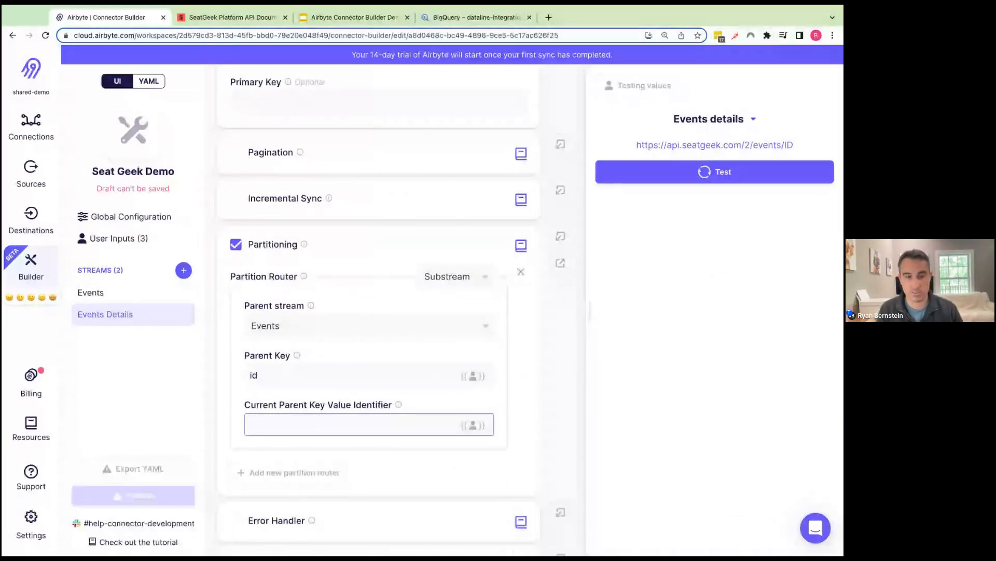
pyautogui.write('event_id')
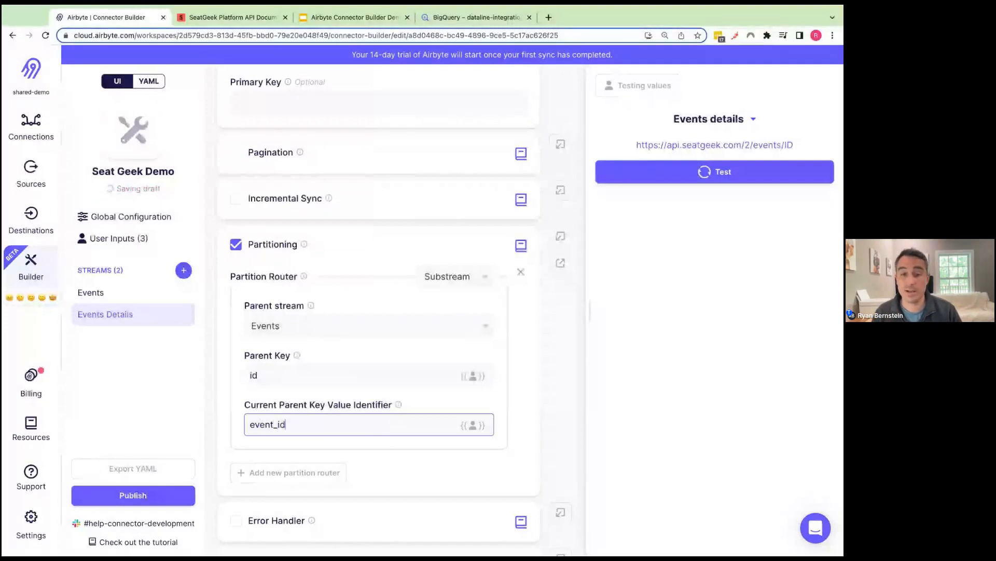
pyautogui.click(321, 397)
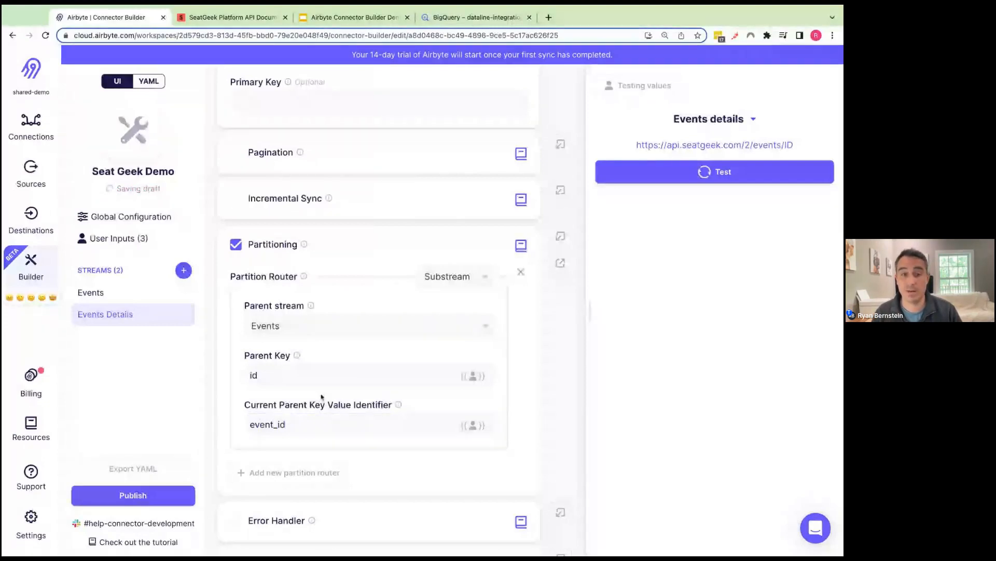
# - Remove the ID placeholder from the Events Details stream's URL path so that it reads events/
pyautogui.scroll(2, 322, 397)
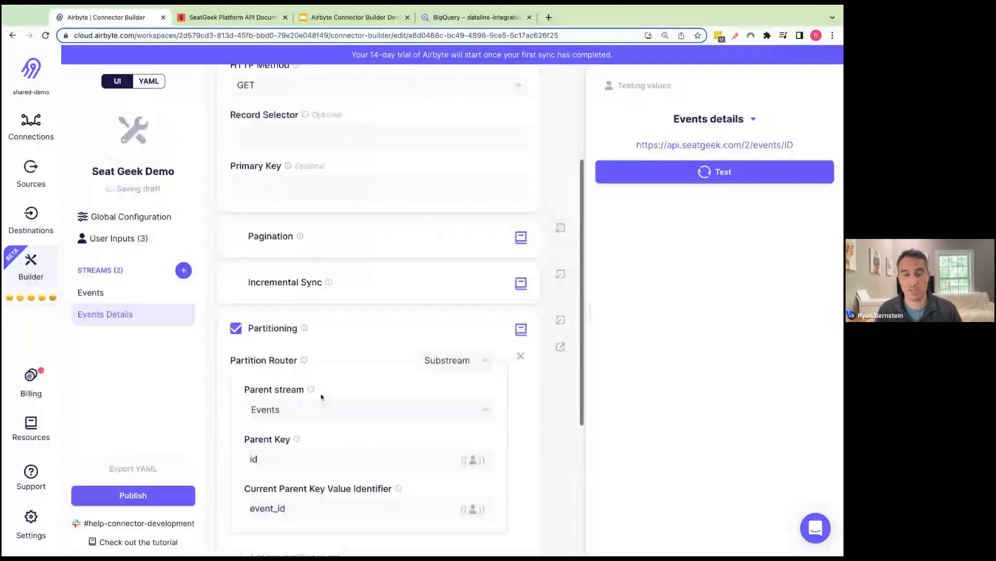
pyautogui.scroll(-1, 322, 407)
pyautogui.scroll(4, 323, 407)
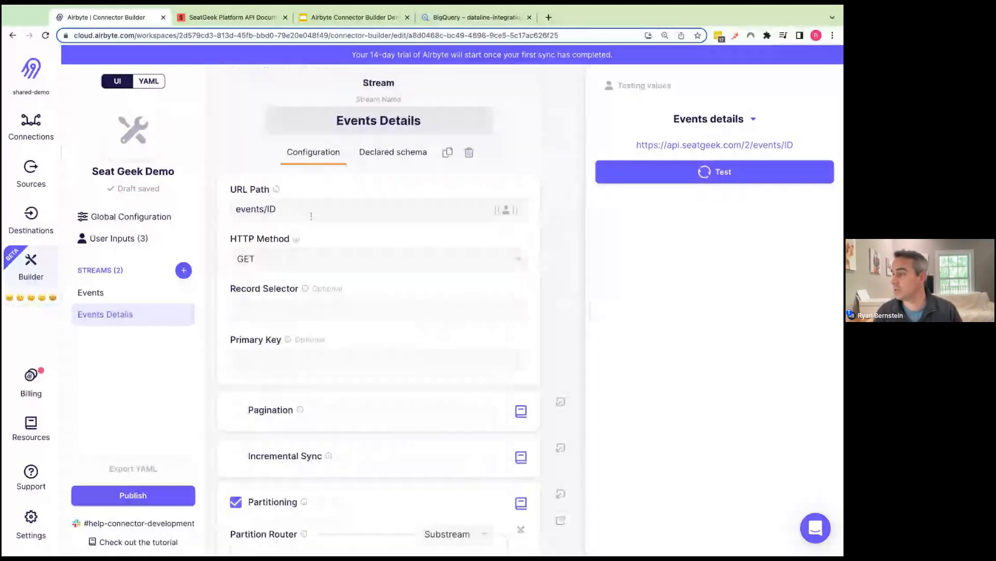
pyautogui.click(311, 216)
pyautogui.press('BackSpace')
pyautogui.press('BackSpace')
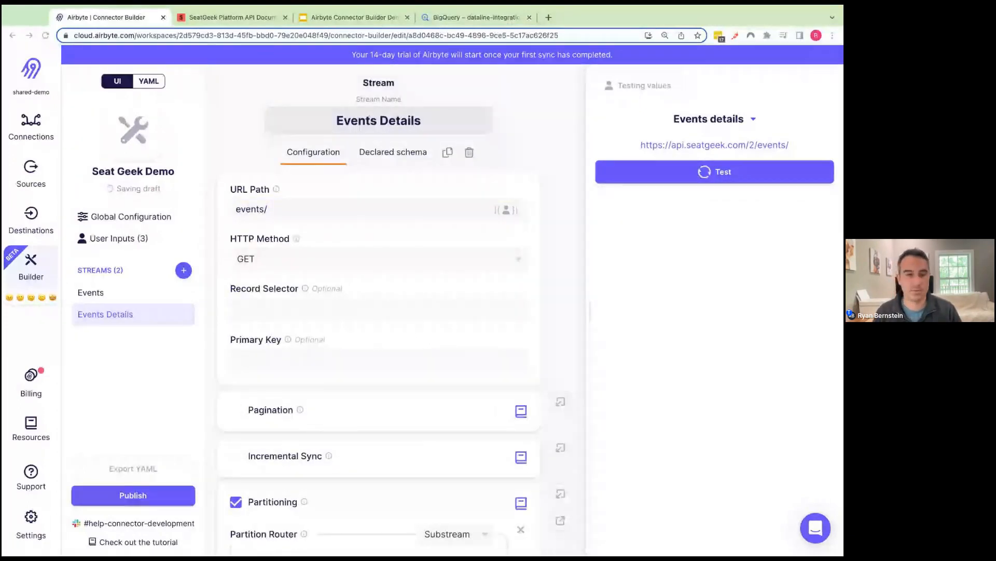
pyautogui.click(307, 210)
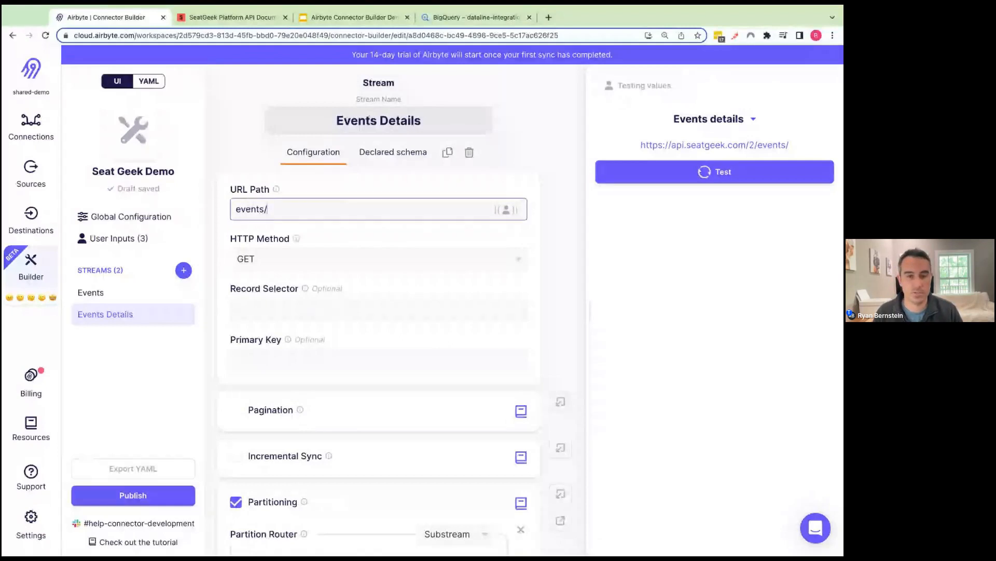
# - Append the example expression {{ config['parent_partition_field'] }} from the Current Parent Key Value Identifier help to the URL path
pyautogui.scroll(-6, 389, 352)
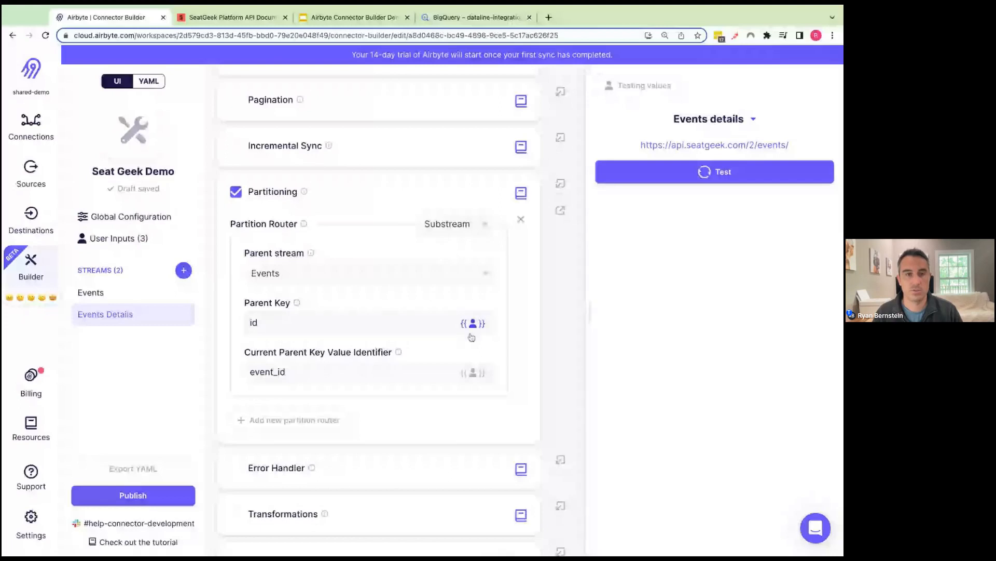
pyautogui.moveTo(398, 352)
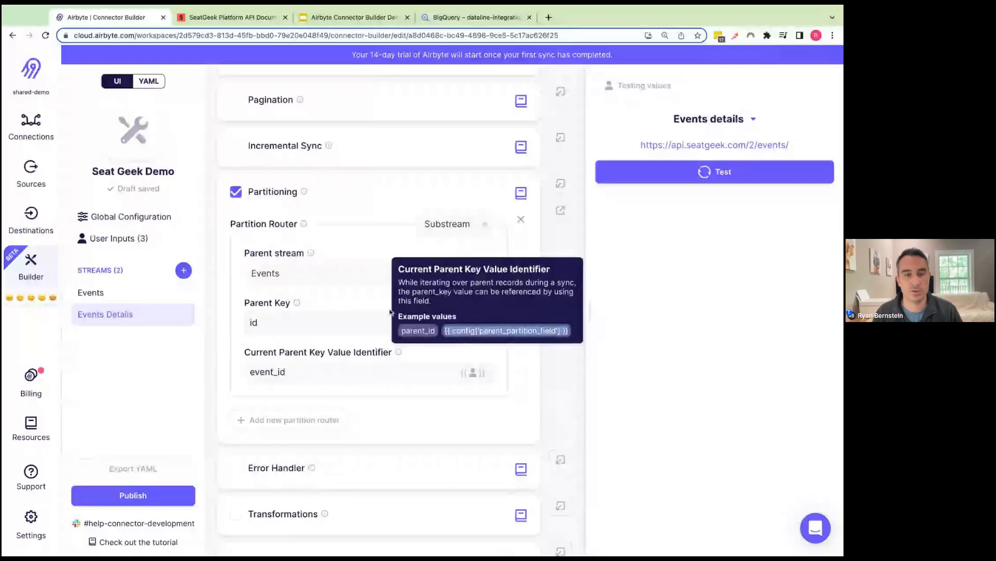
pyautogui.scroll(1, 356, 309)
pyautogui.scroll(5, 356, 309)
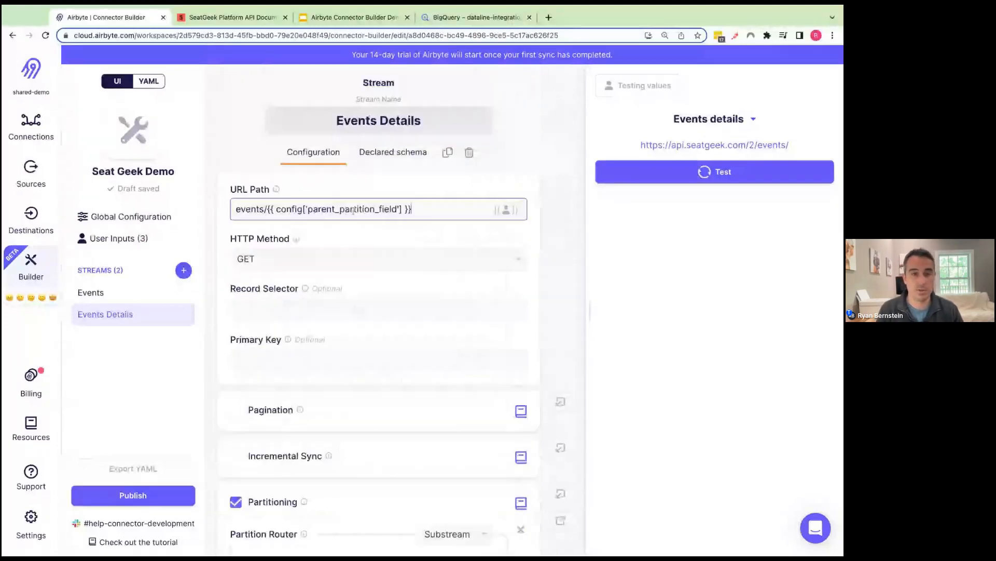
# - Change the URL path to events/{{ stream_slice['event_id'] }} by replacing the example's config object and field name
pyautogui.doubleClick(289, 209)
pyautogui.write('st')
pyautogui.write('ream')
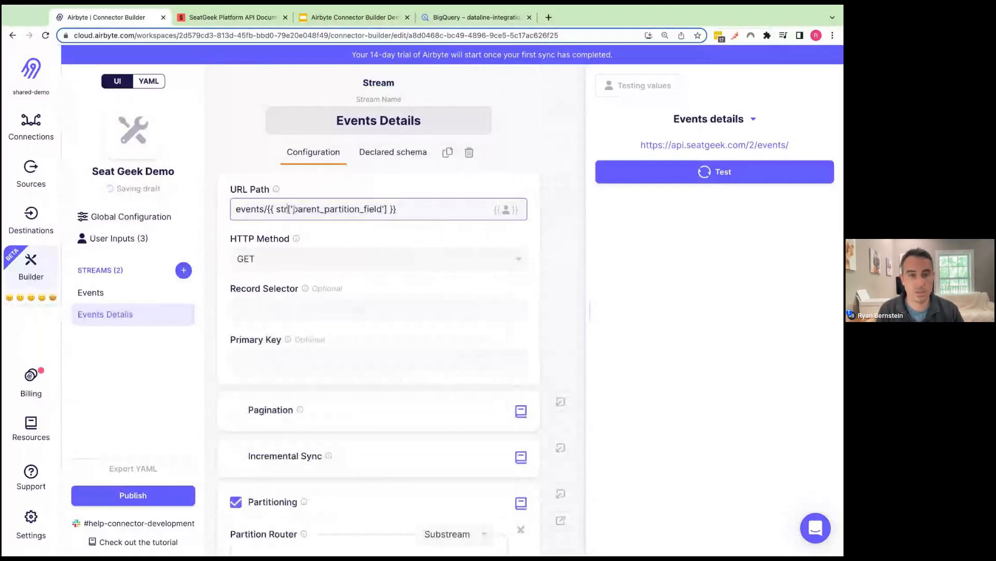
pyautogui.write('_s')
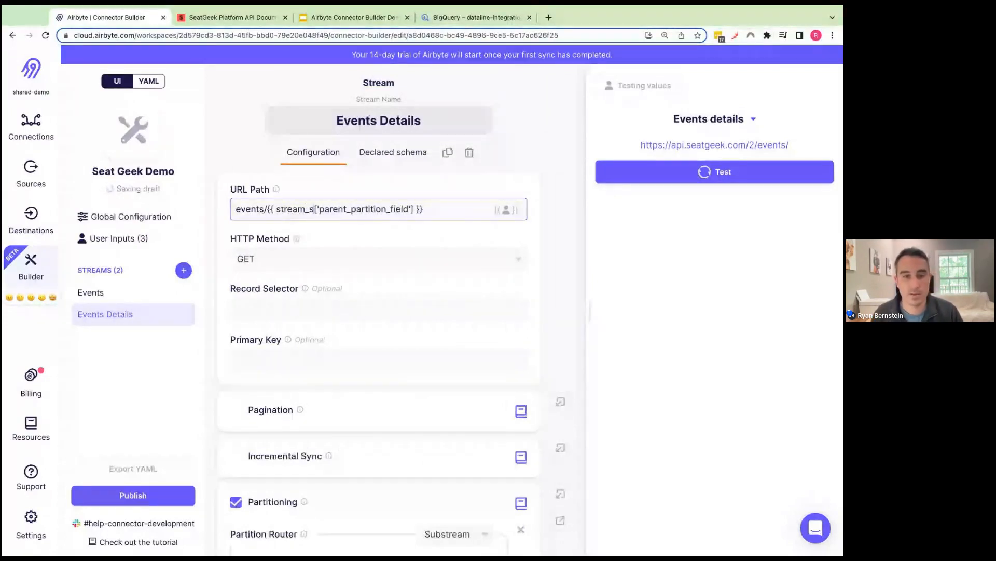
pyautogui.write('lice')
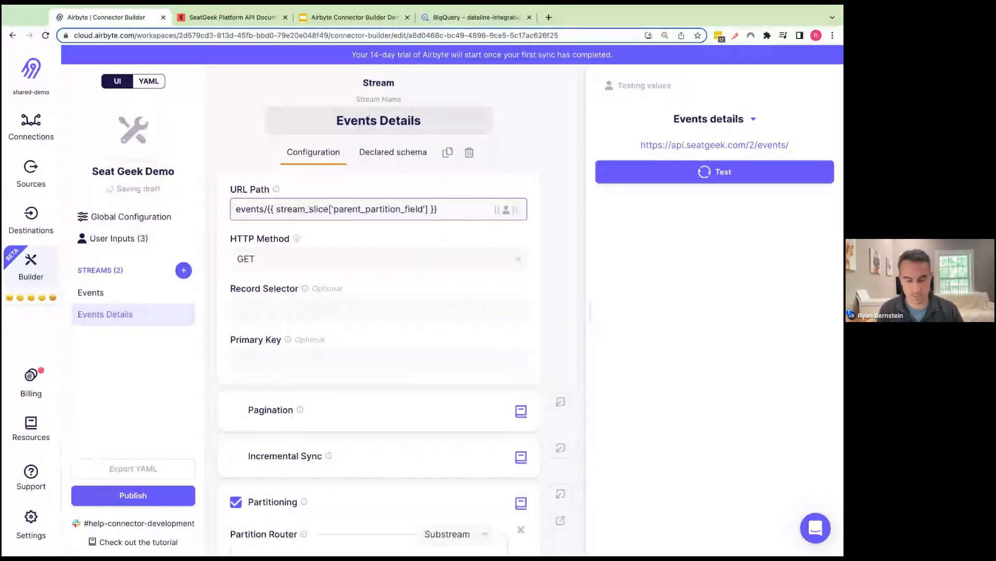
pyautogui.doubleClick(366, 210)
pyautogui.write('event_id')
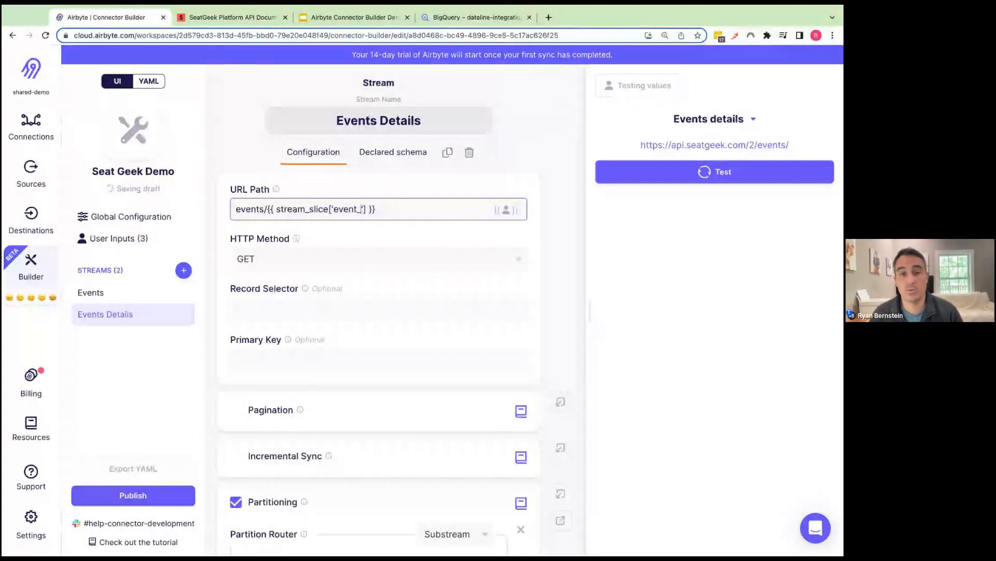
pyautogui.click(368, 236)
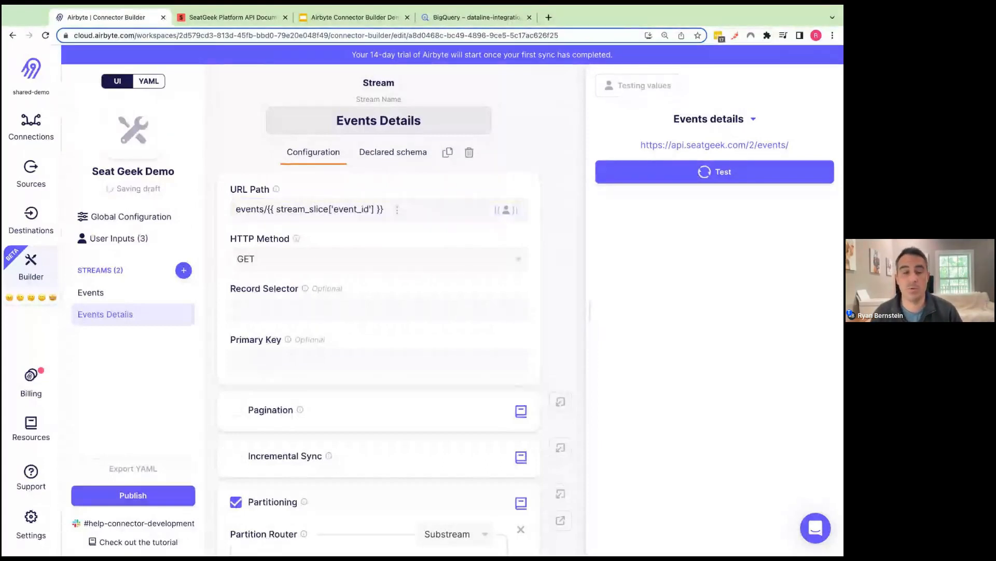
pyautogui.moveTo(397, 209); pyautogui.dragTo(268, 209)
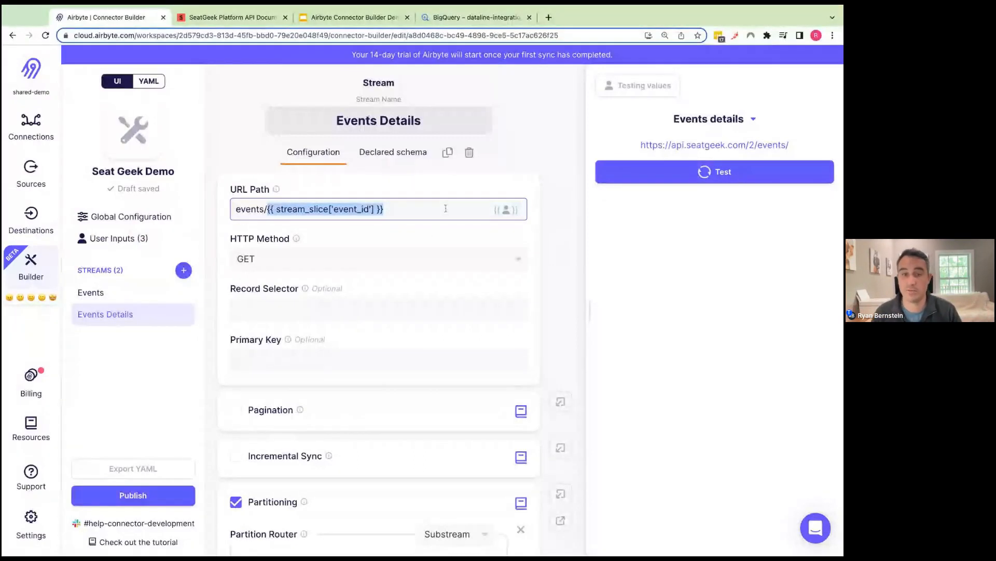
# - Test the Events Details stream and examine the first partition's event_id, parent_slice and returned record
pyautogui.click(738, 174)
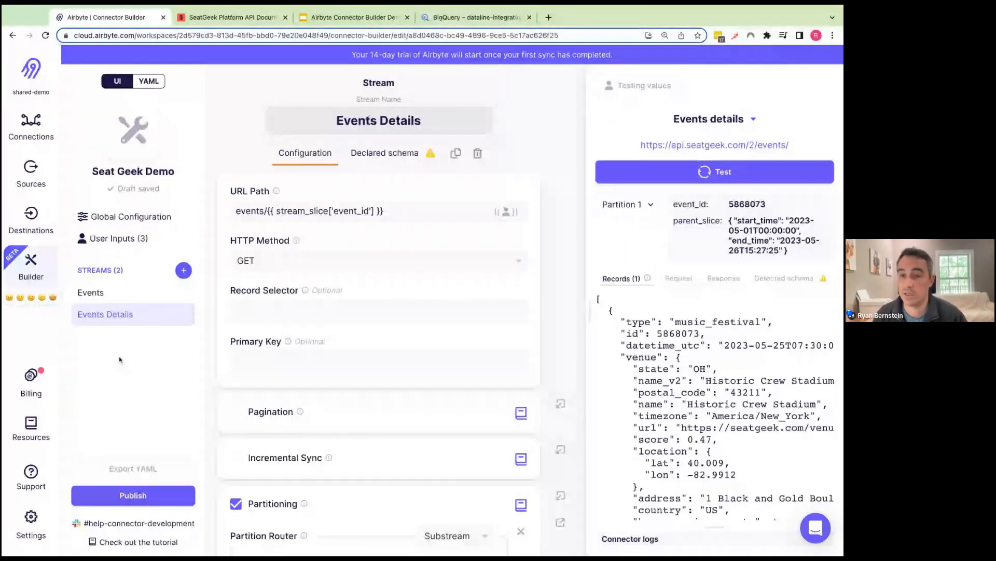
pyautogui.doubleClick(747, 204)
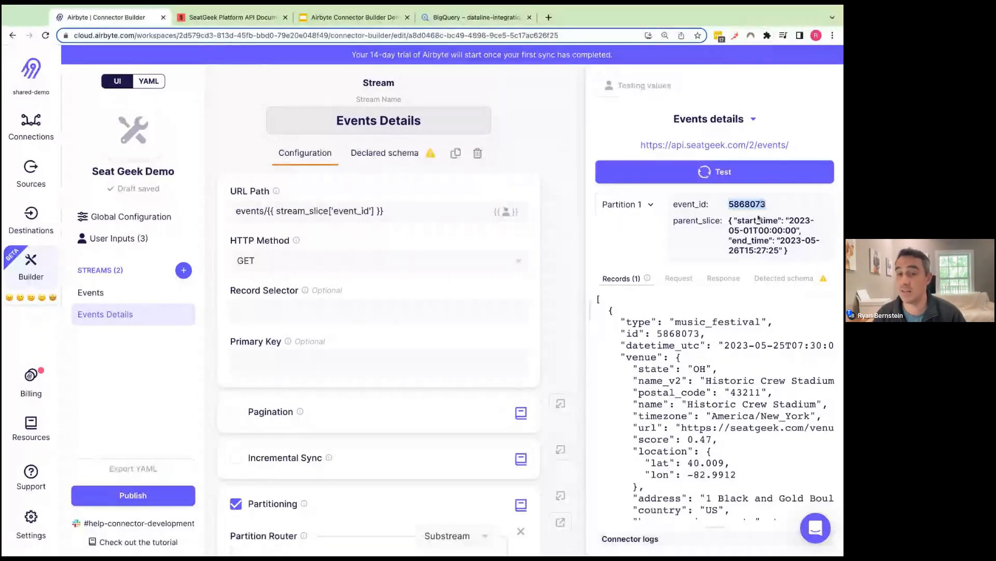
pyautogui.tripleClick(792, 253)
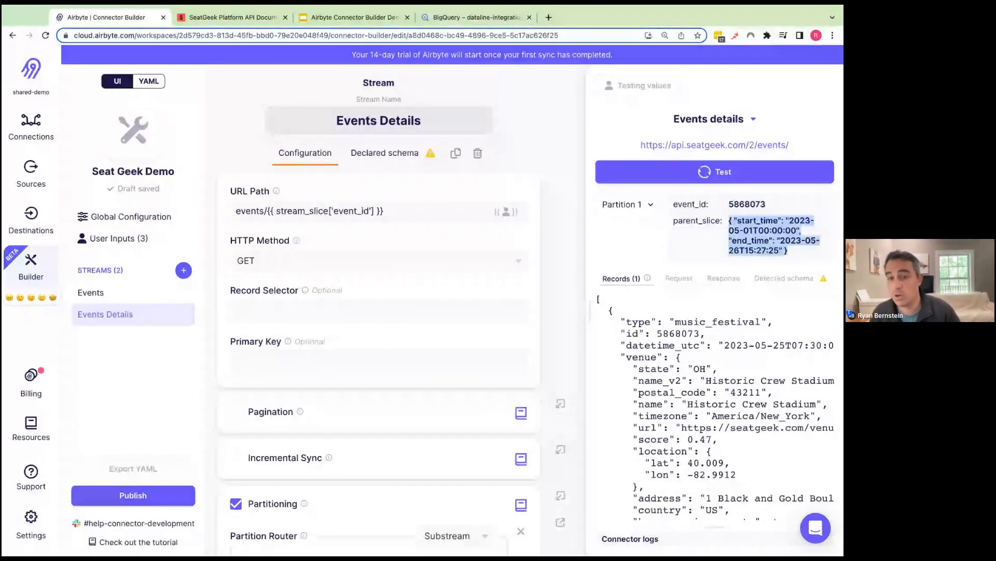
pyautogui.scroll(-1, 704, 327)
pyautogui.scroll(-1, 704, 327)
pyautogui.scroll(2, 708, 342)
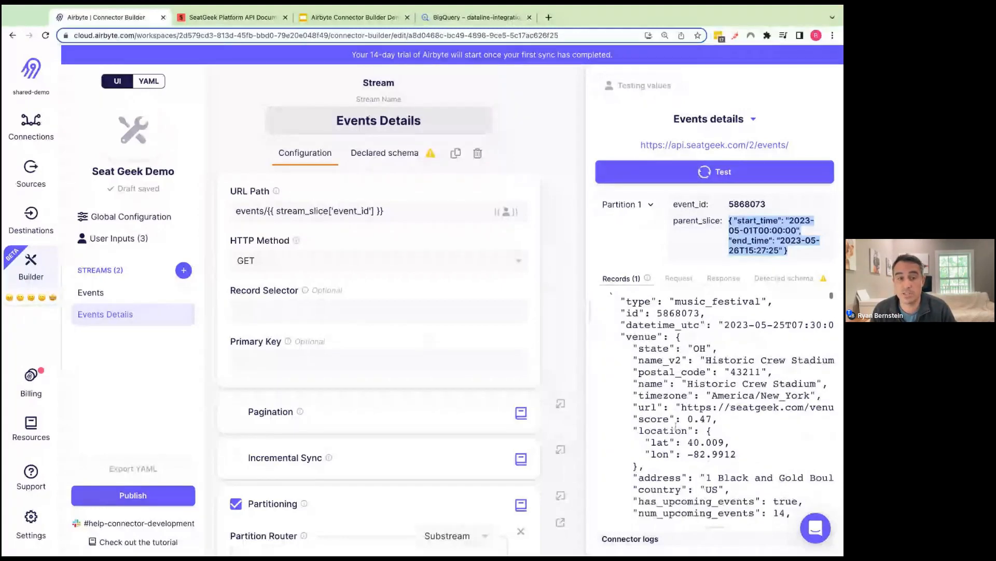
# - Try events as the Events Details record selector with a test, and retest the stream with that selector removed
pyautogui.click(92, 293)
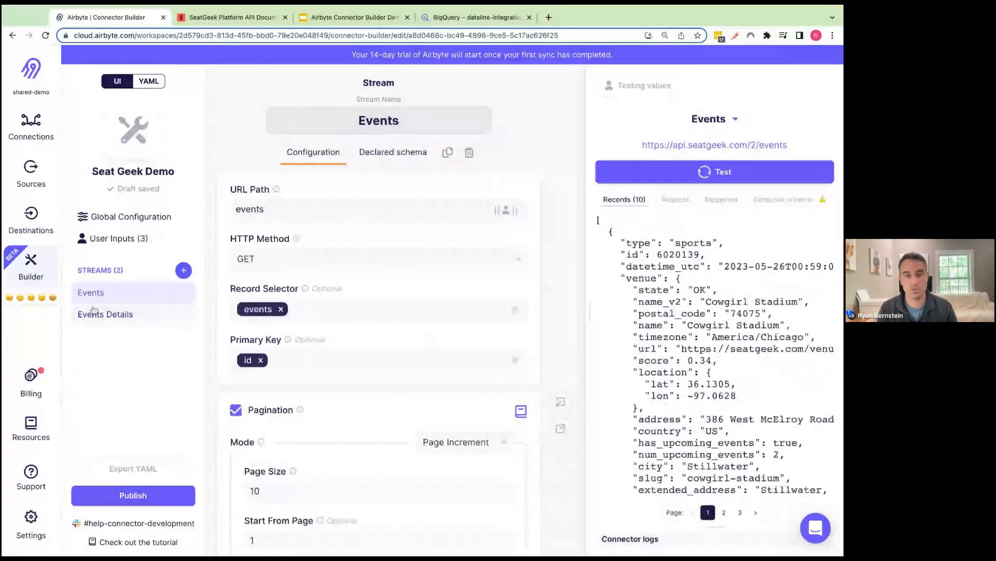
pyautogui.click(94, 313)
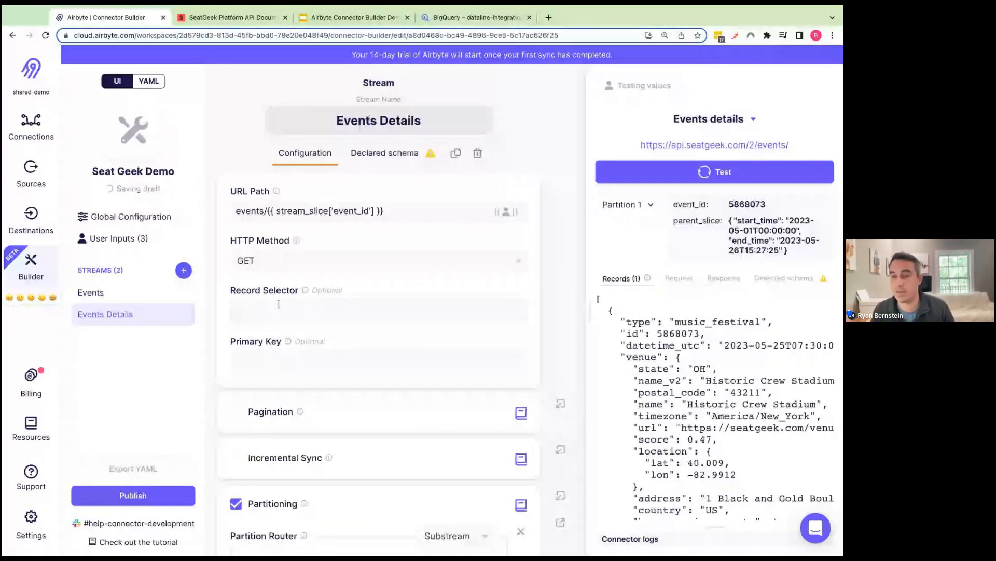
pyautogui.click(279, 305)
pyautogui.write('events')
pyautogui.press('Return')
pyautogui.click(663, 173)
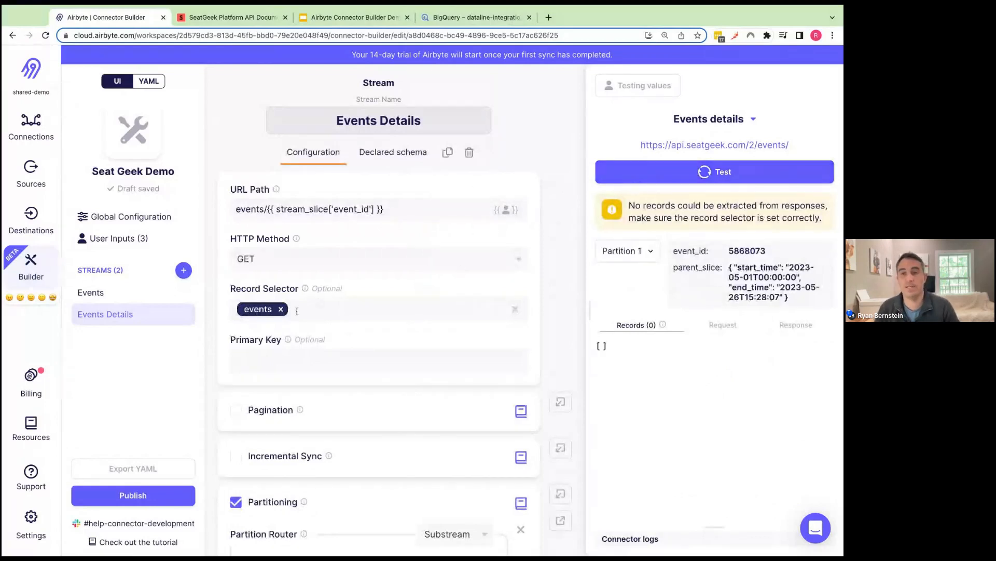
pyautogui.click(282, 310)
pyautogui.click(704, 171)
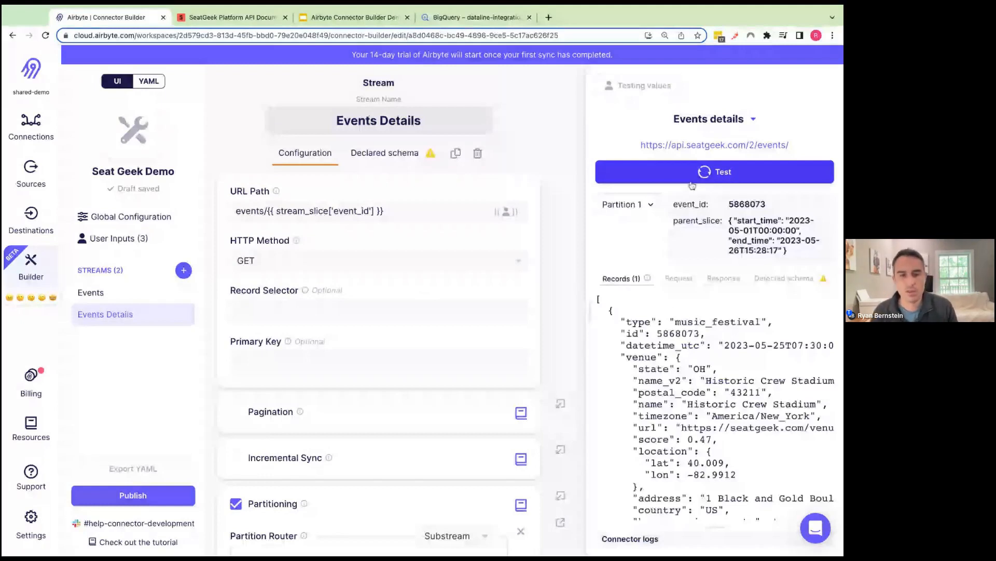
# - Set the Events Details stream's primary key to id
pyautogui.click(355, 369)
pyautogui.write('id')
pyautogui.press('Return')
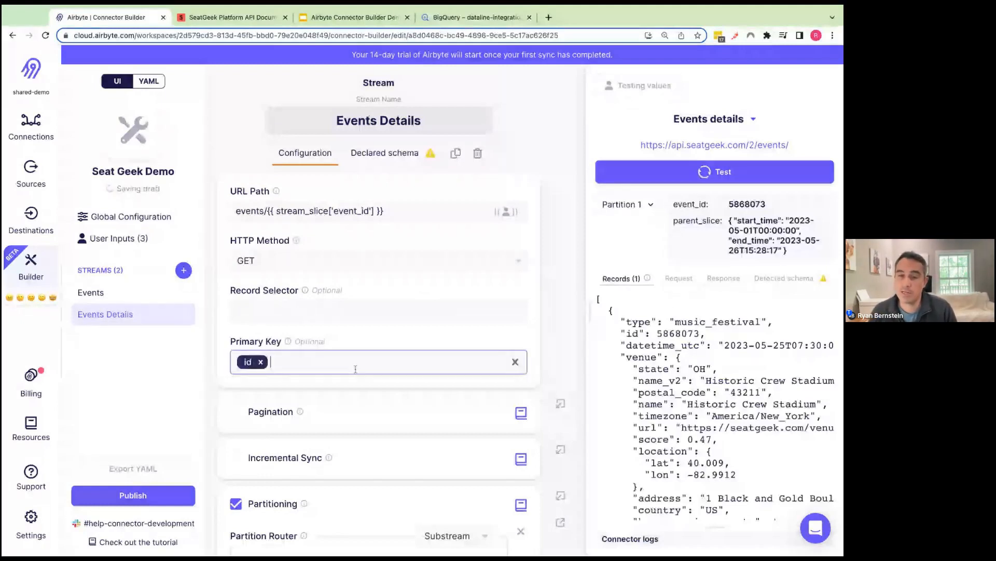
# - Import the pagination settings from the Events stream into the Events Details stream
pyautogui.scroll(-1, 355, 369)
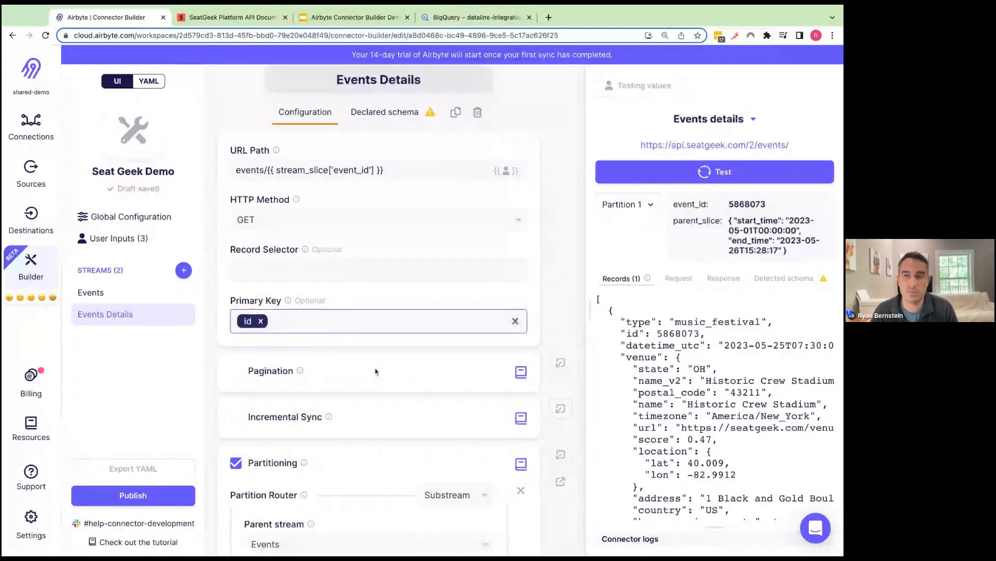
pyautogui.click(561, 363)
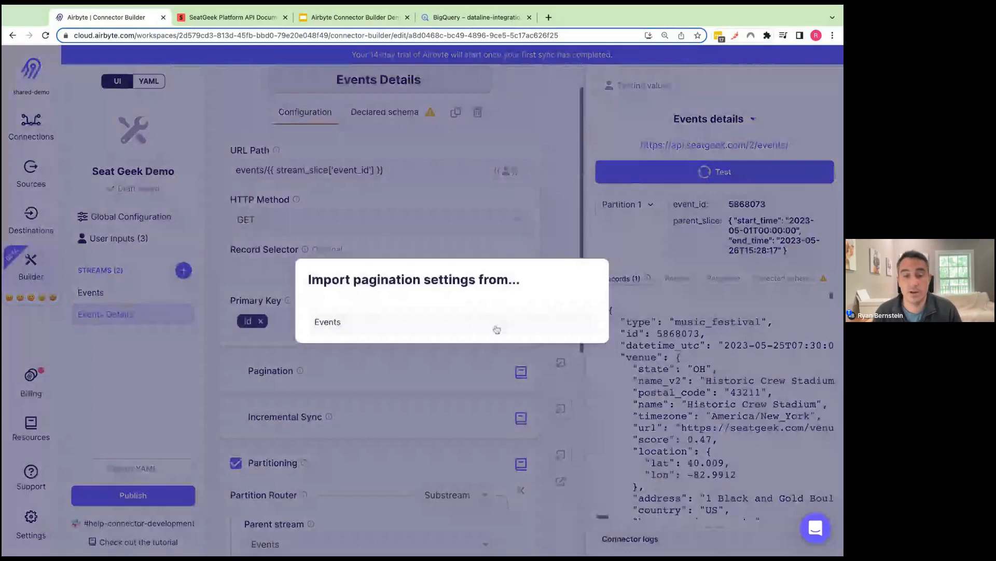
pyautogui.click(460, 329)
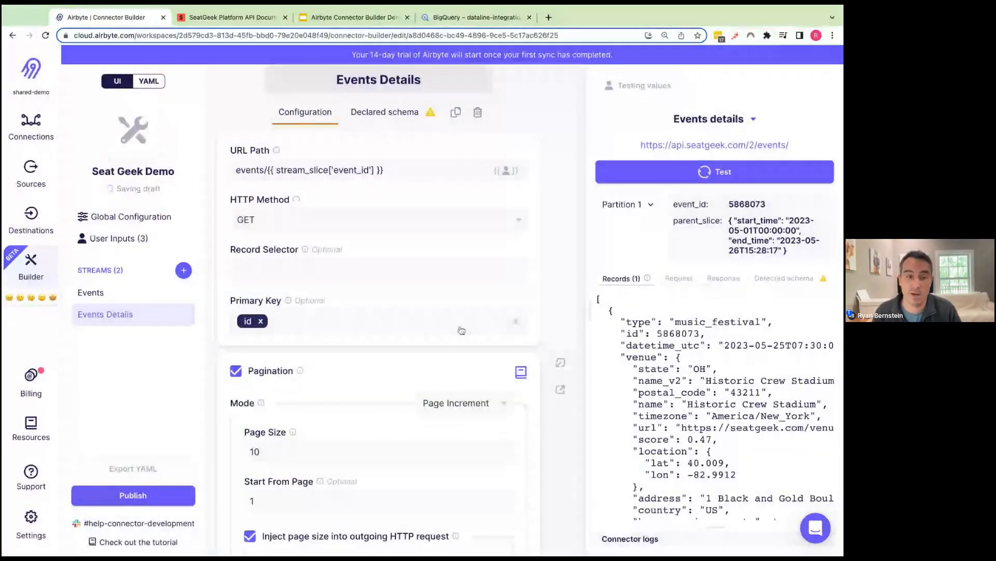
pyautogui.scroll(-1, 476, 400)
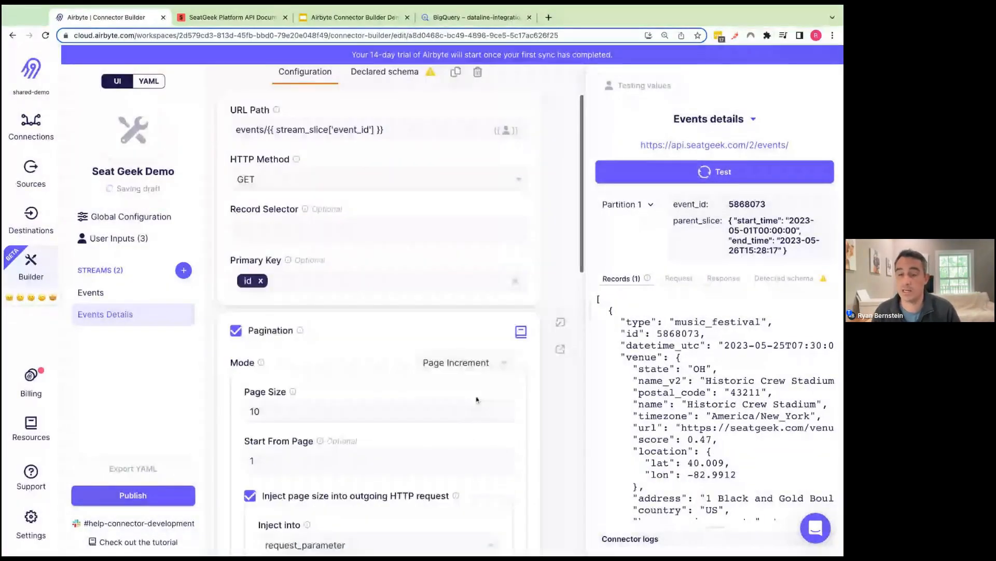
pyautogui.scroll(-1, 371, 429)
pyautogui.scroll(-2, 371, 429)
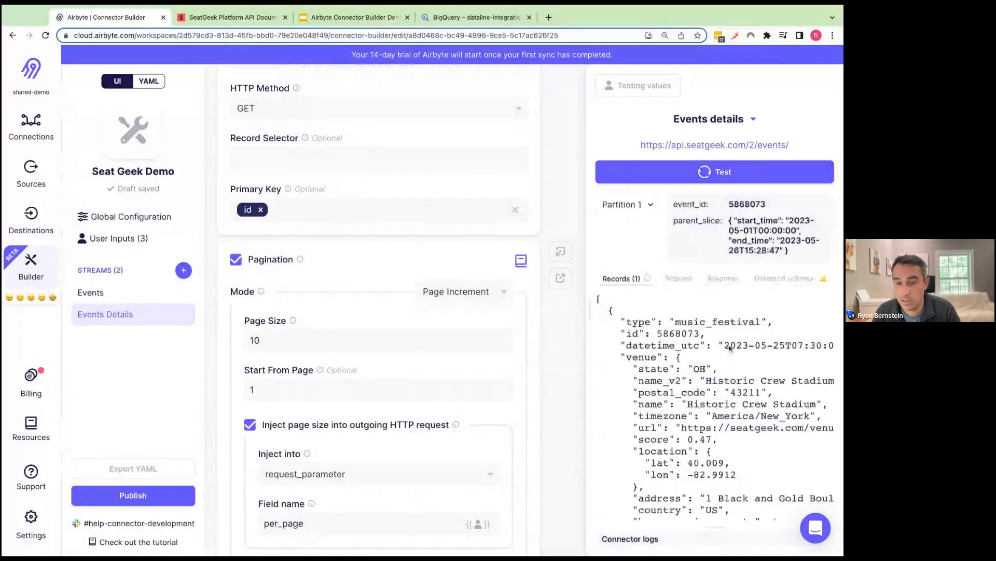
# - Examine the Events Details test records for partitions 1, 2 and 3
pyautogui.scroll(-2, 693, 422)
pyautogui.scroll(-5, 692, 422)
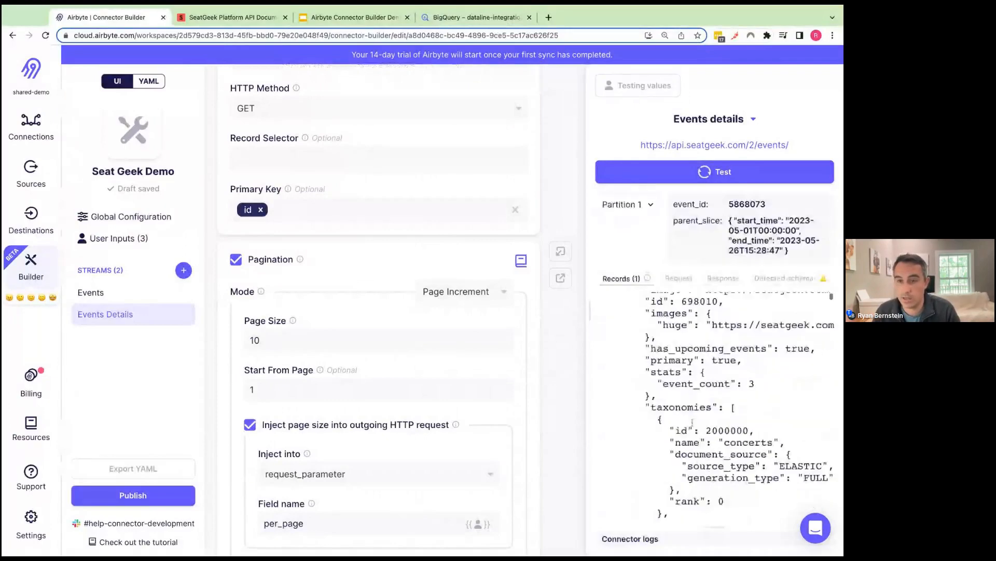
pyautogui.scroll(5, 692, 422)
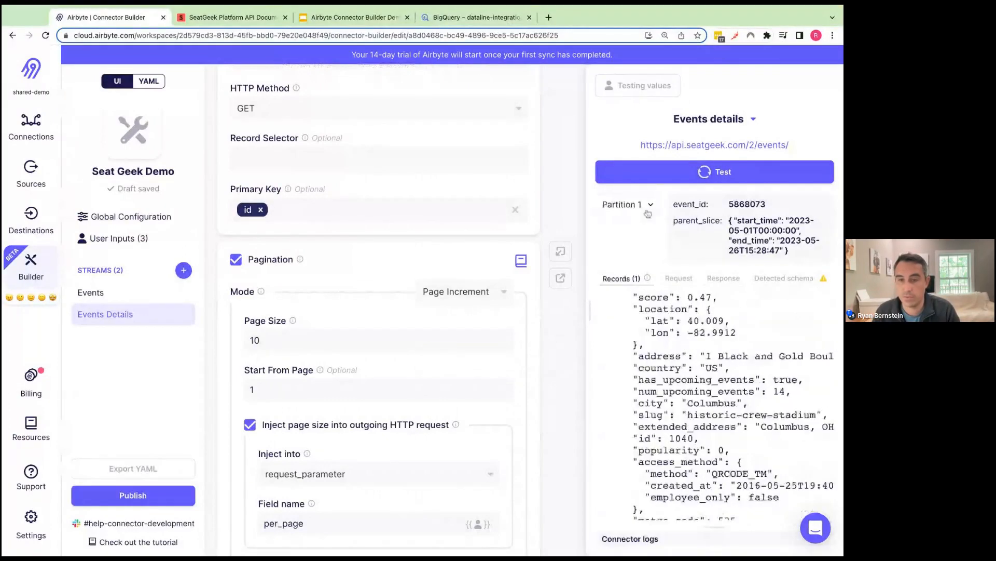
pyautogui.click(648, 207)
pyautogui.click(648, 253)
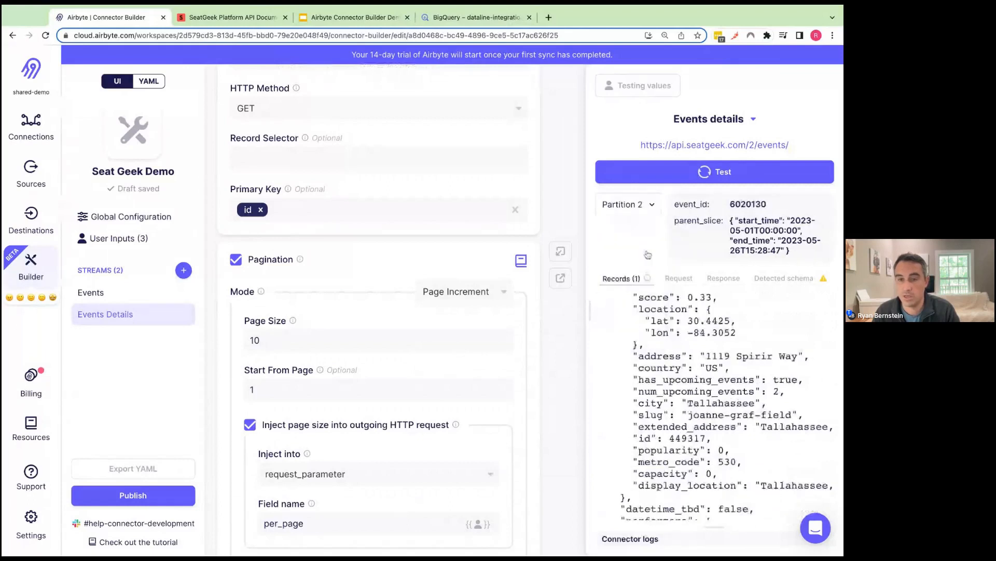
pyautogui.click(631, 208)
pyautogui.click(638, 280)
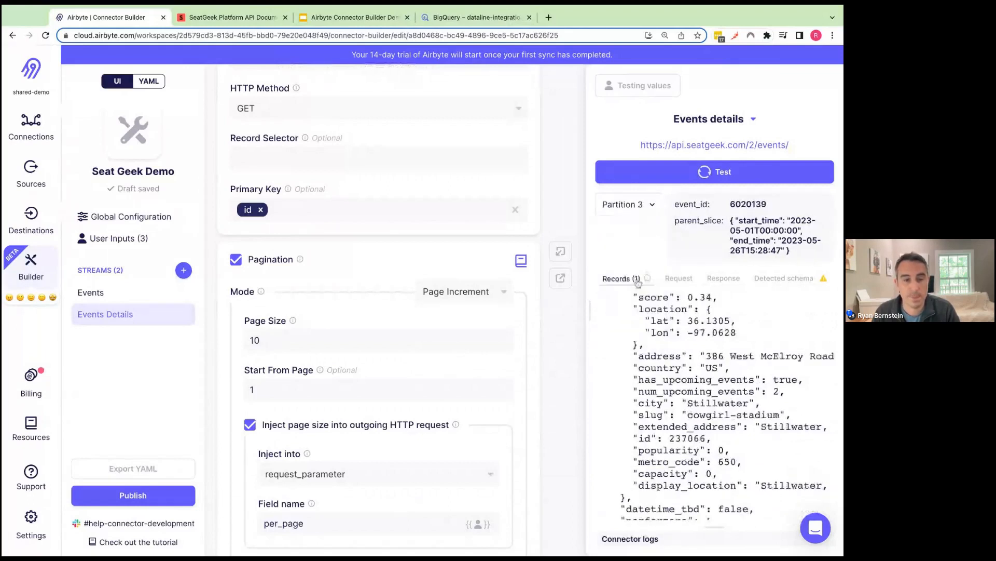
# - Review the Events Details stream's pagination and partitioning settings and the optional sections below them
pyautogui.scroll(-1, 351, 283)
pyautogui.scroll(-5, 352, 282)
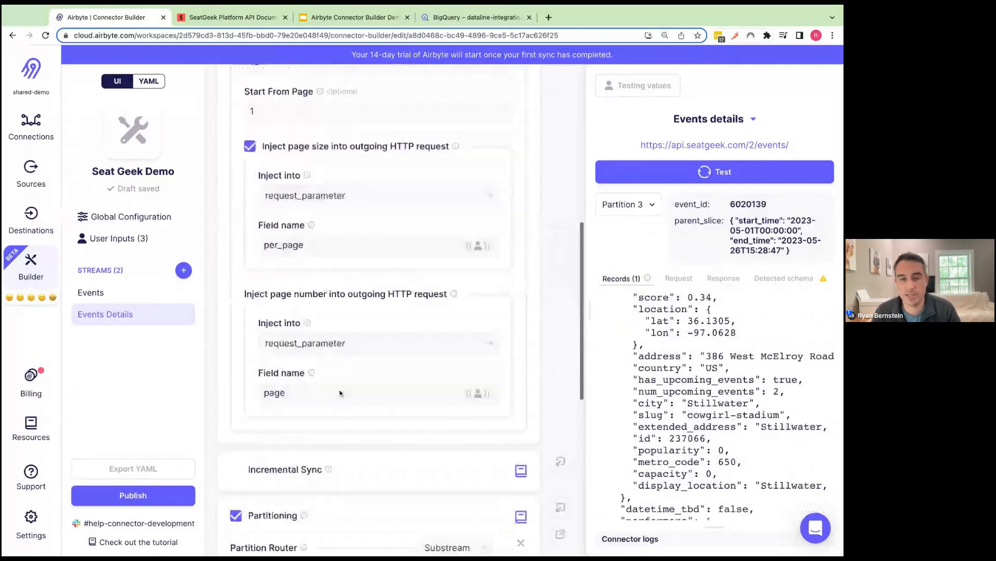
pyautogui.scroll(-3, 340, 393)
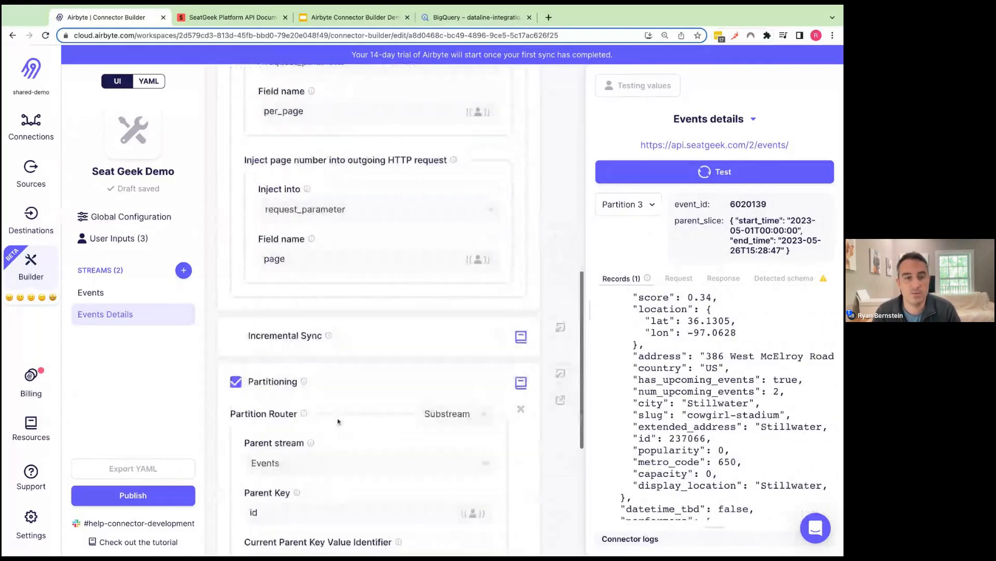
pyautogui.scroll(-2, 338, 420)
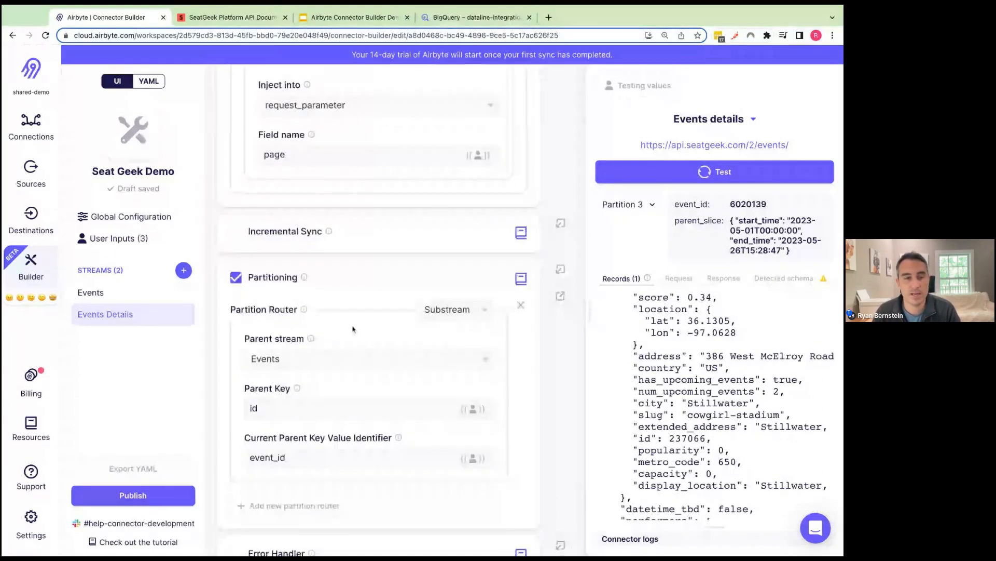
pyautogui.scroll(-1, 353, 329)
pyautogui.scroll(-3, 354, 347)
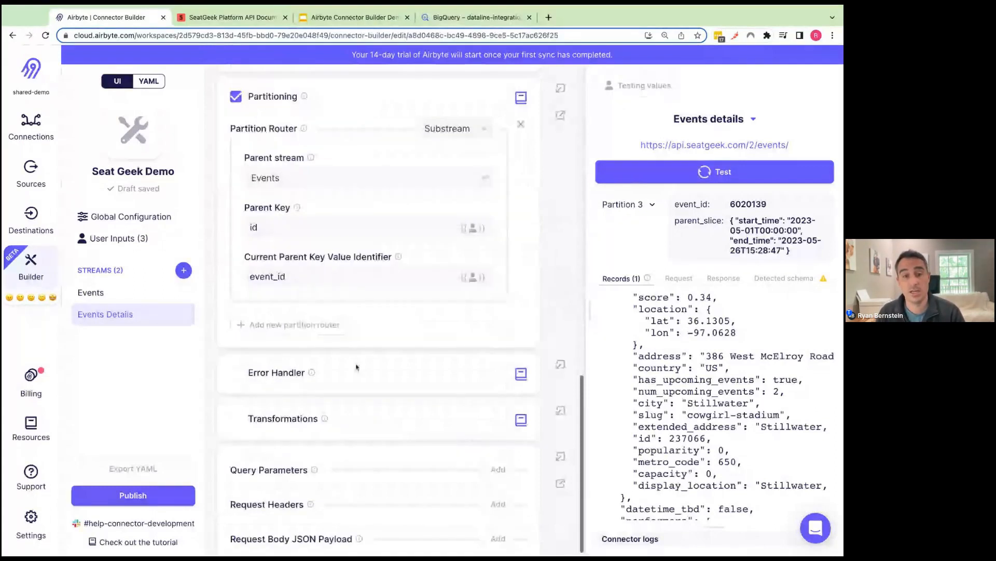
# - Inspect the Error Handler options of the Events Details stream, leaving error handling disabled
pyautogui.scroll(-1, 357, 367)
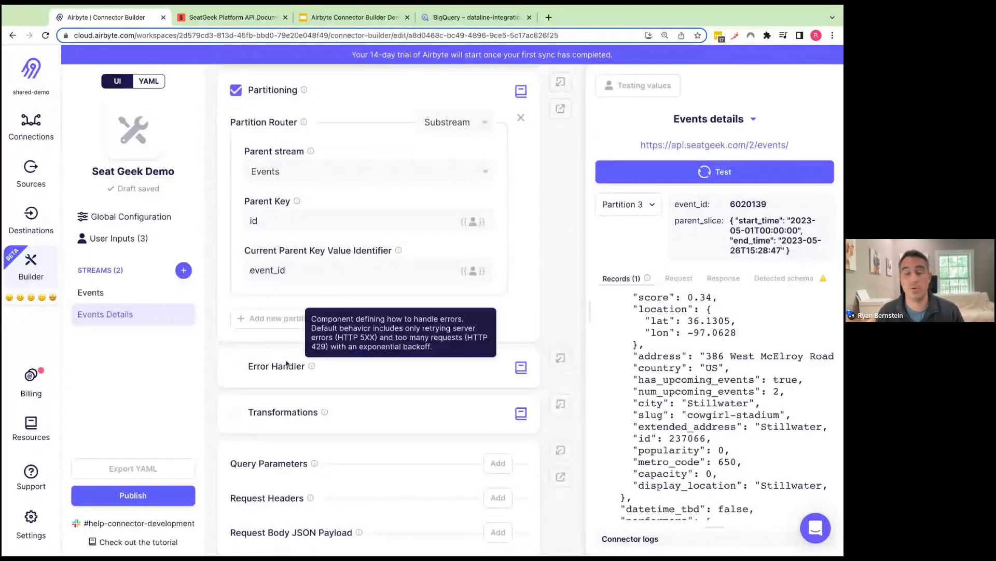
pyautogui.click(238, 369)
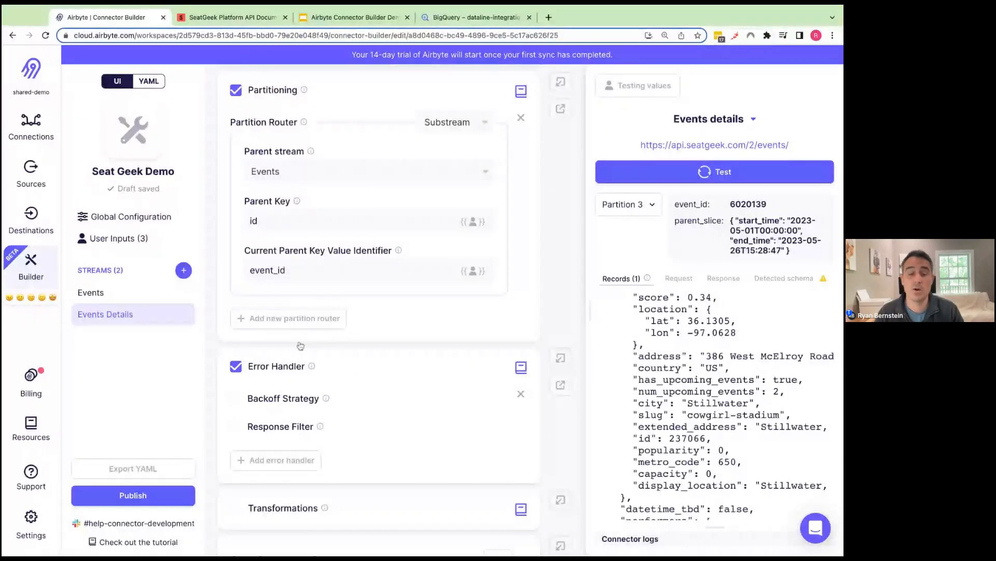
pyautogui.click(235, 366)
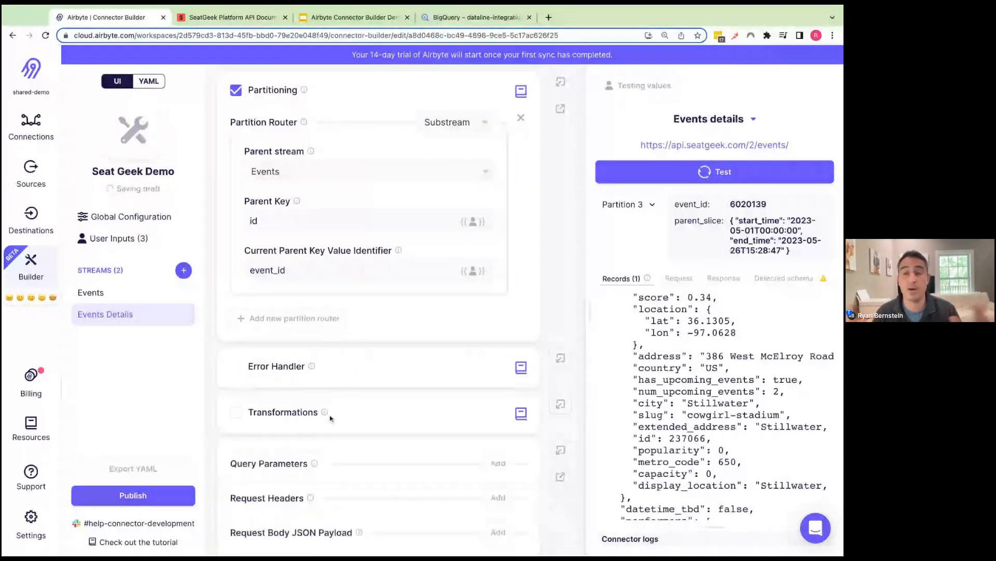
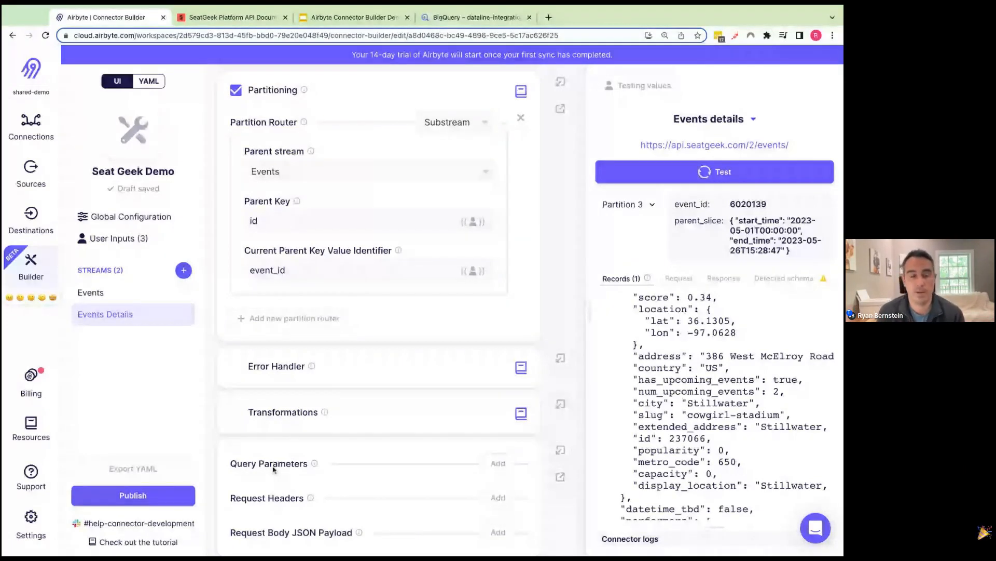
# - Review the connector's definition as YAML, then return to the visual builder
pyautogui.scroll(5, 314, 302)
pyautogui.scroll(10, 314, 302)
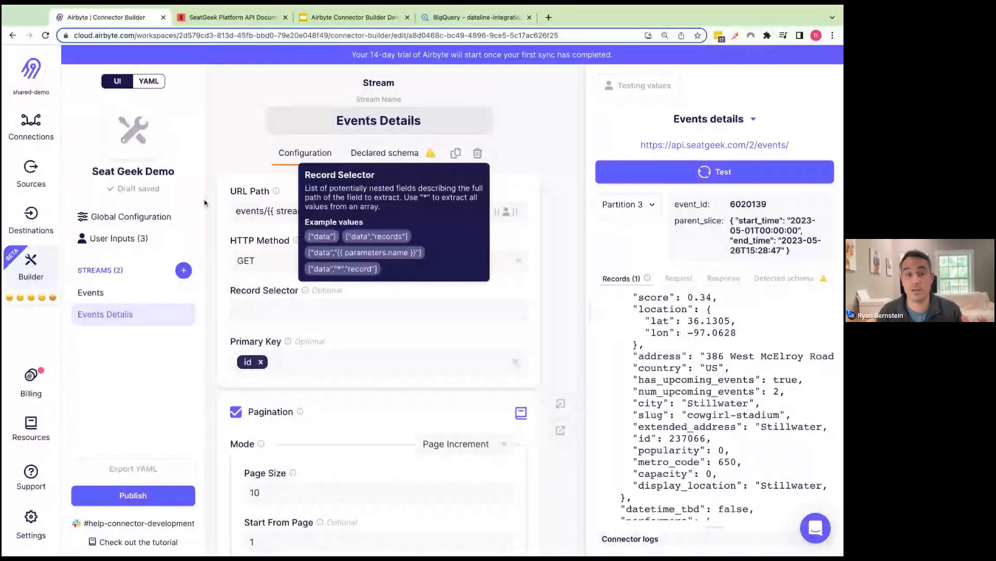
pyautogui.click(149, 81)
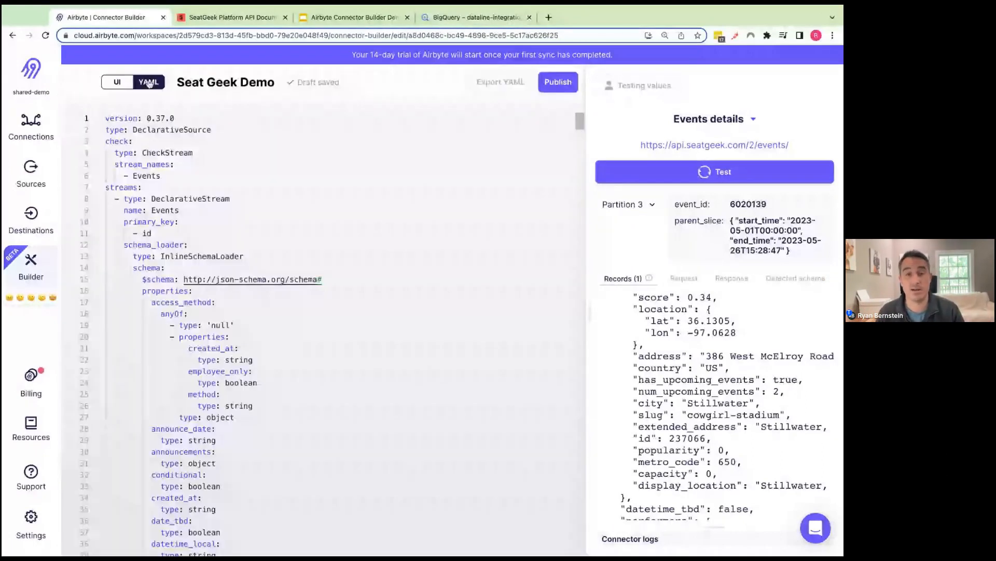
pyautogui.click(274, 314)
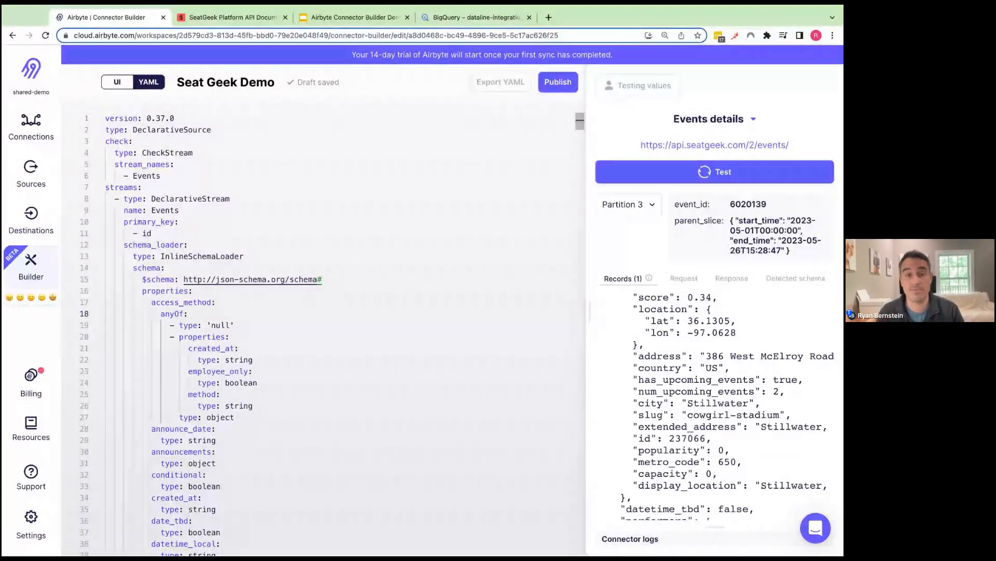
pyautogui.scroll(-1, 330, 335)
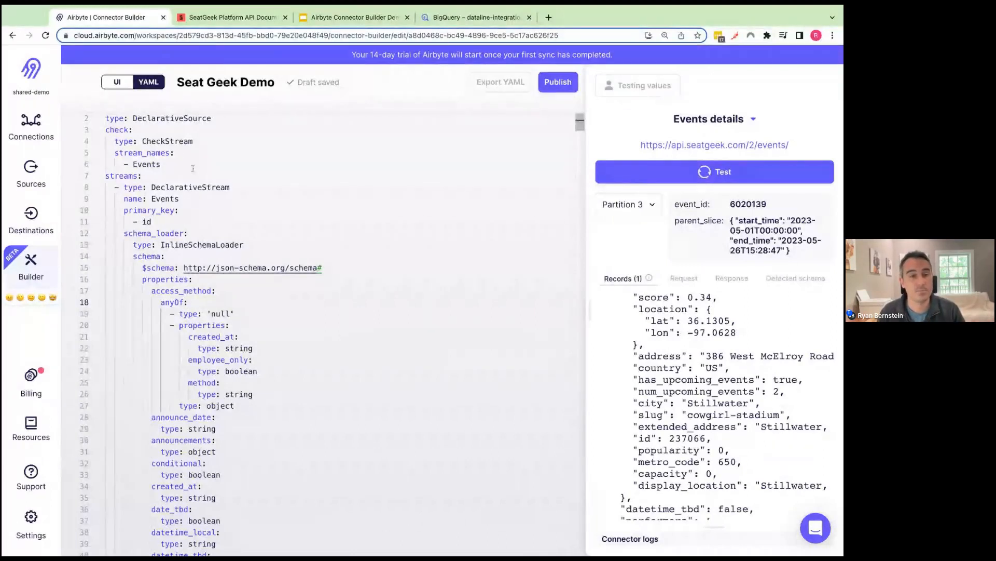
pyautogui.click(118, 84)
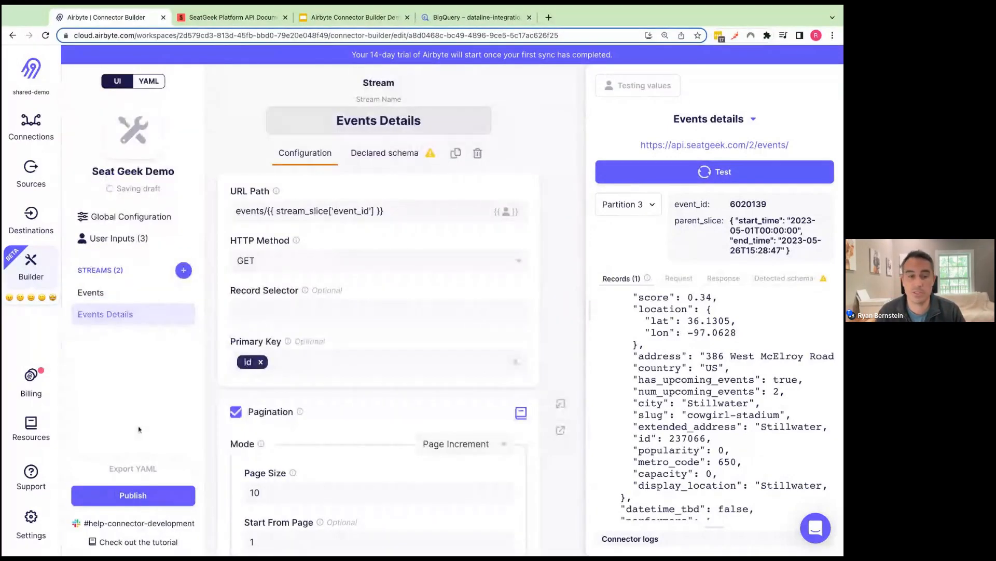
# - Export the connector as a YAML file and publish it as Seat Geek Demo with the description Demo
pyautogui.click(153, 470)
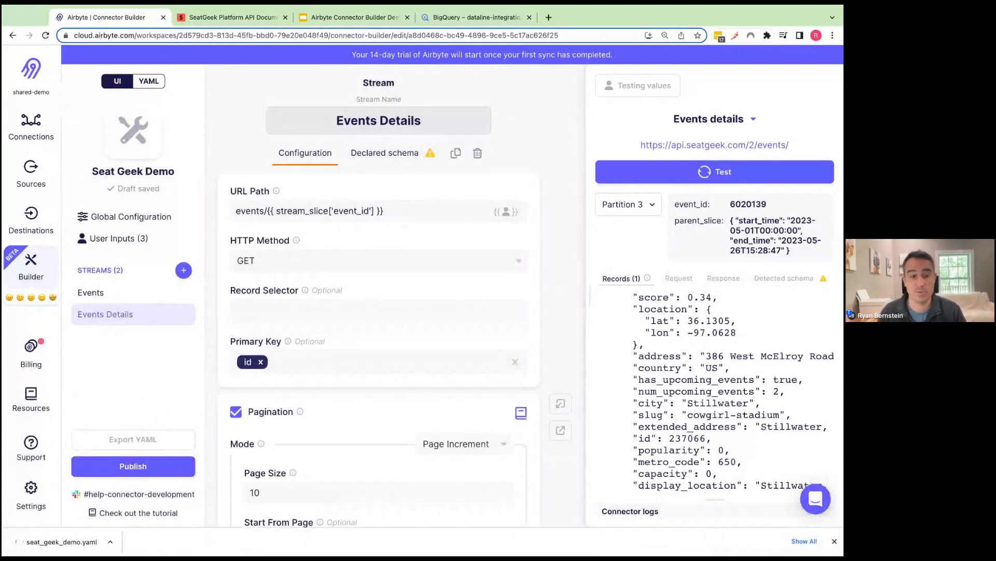
pyautogui.click(150, 472)
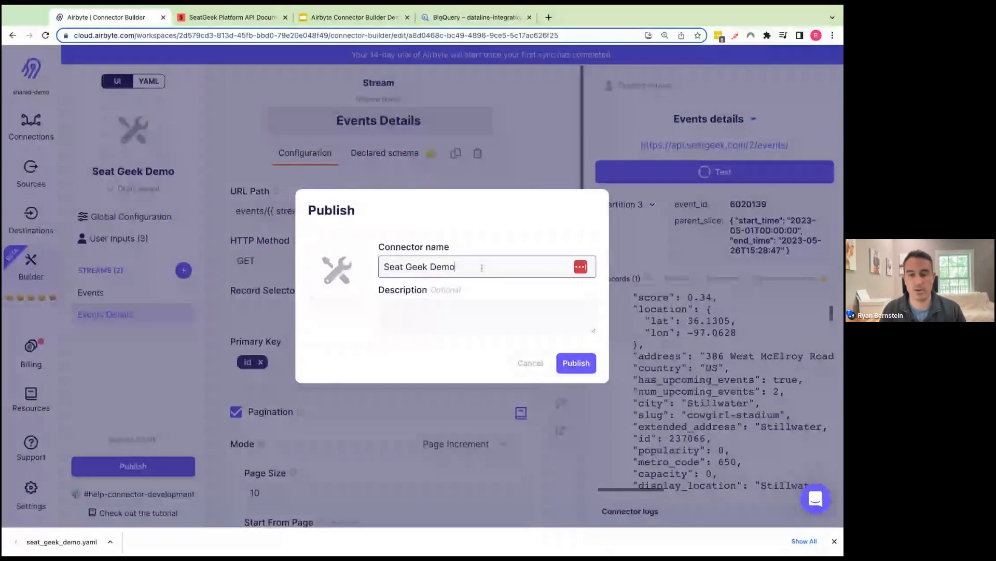
pyautogui.click(494, 304)
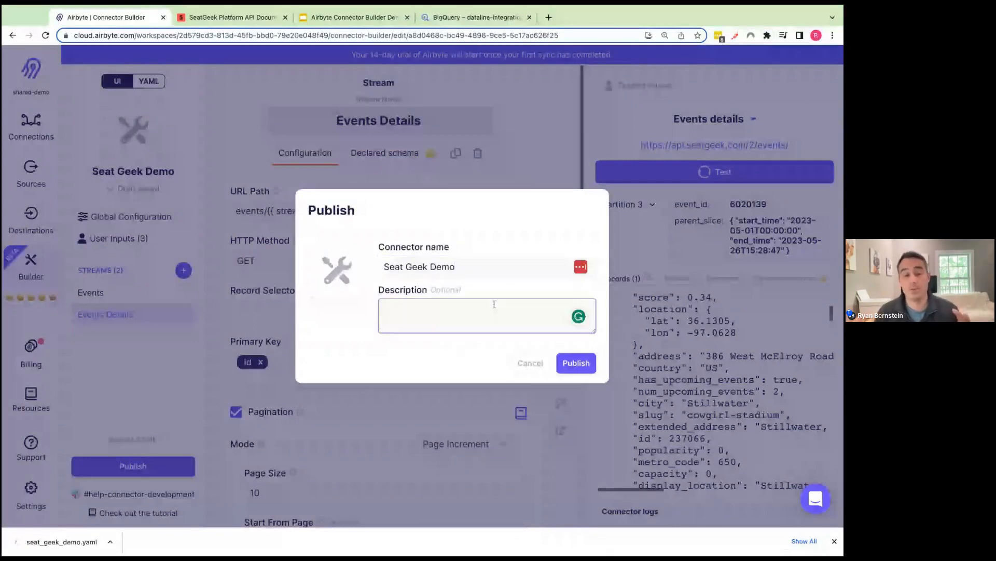
pyautogui.write('Demo')
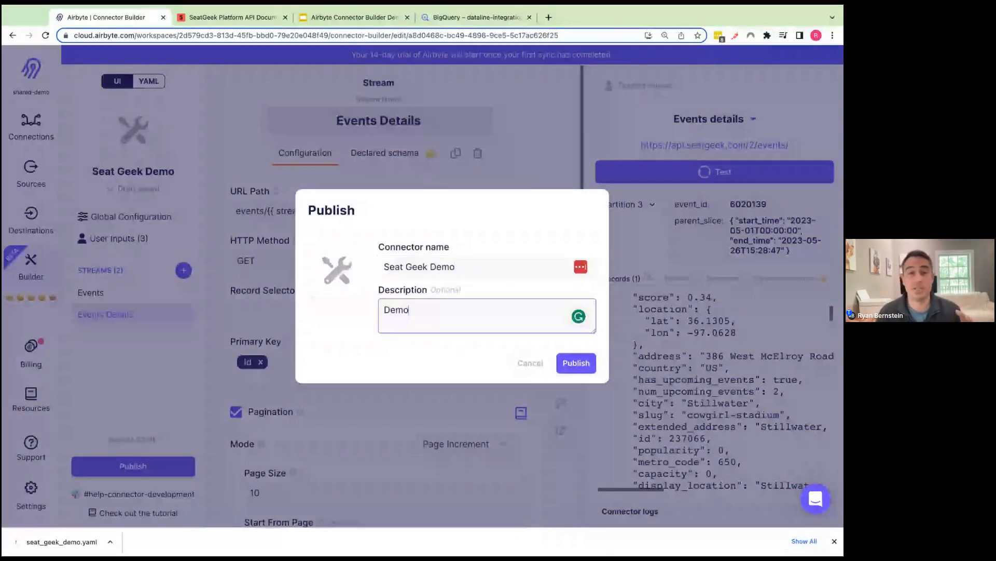
pyautogui.click(576, 363)
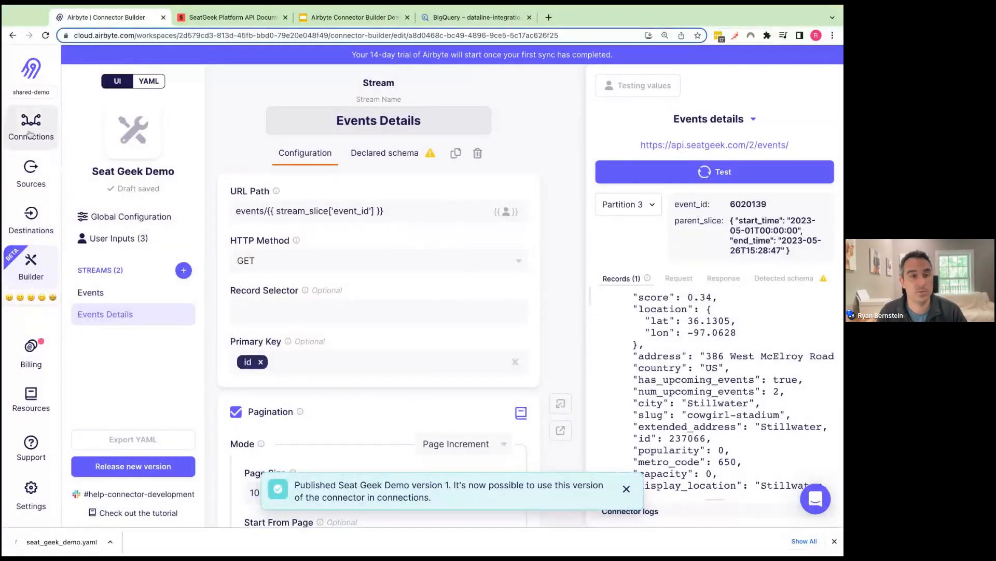
# - Start a new source, searching the source types for seat and choosing the custom Seat Geek Demo connector
pyautogui.click(34, 176)
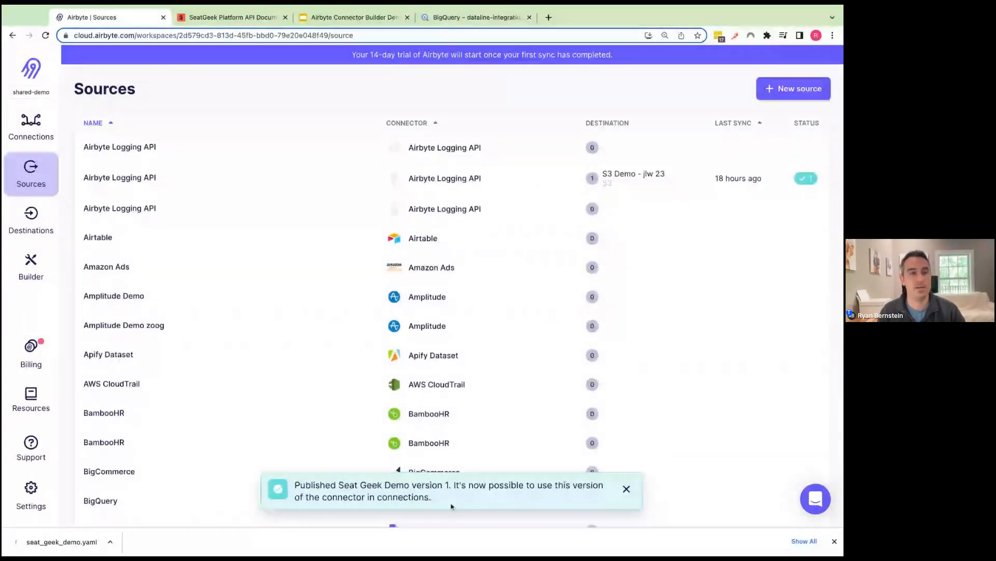
pyautogui.click(784, 99)
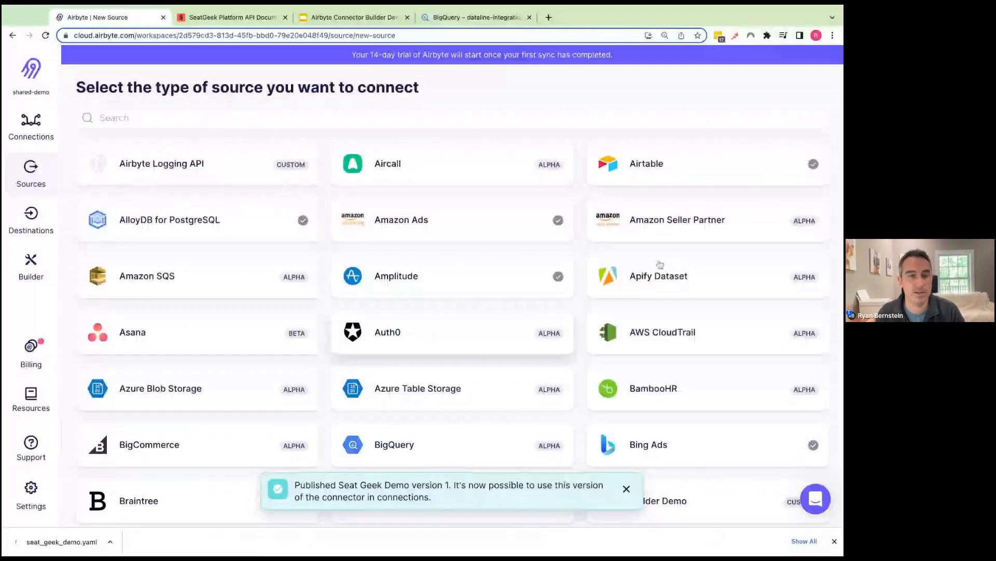
pyautogui.click(417, 116)
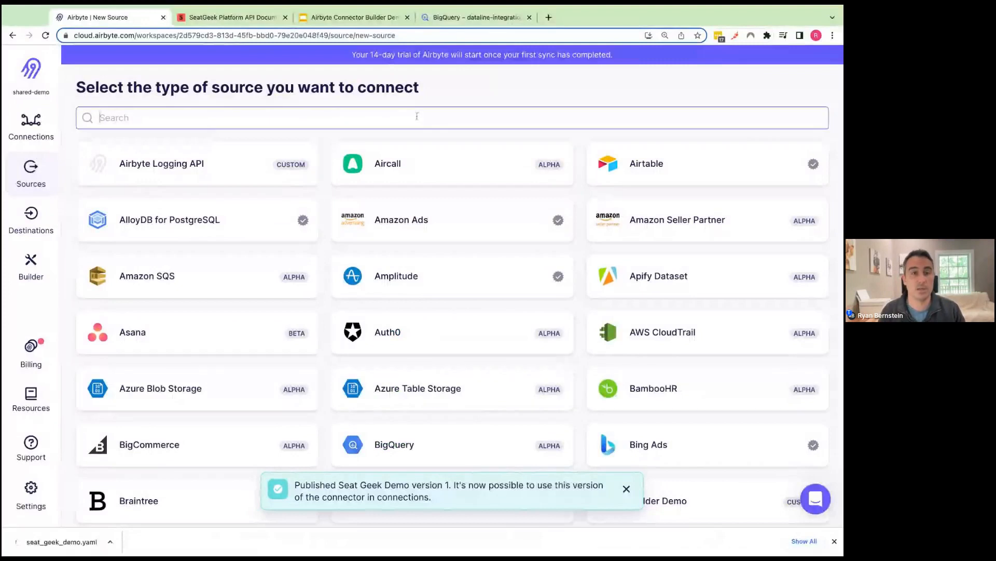
pyautogui.write('seat')
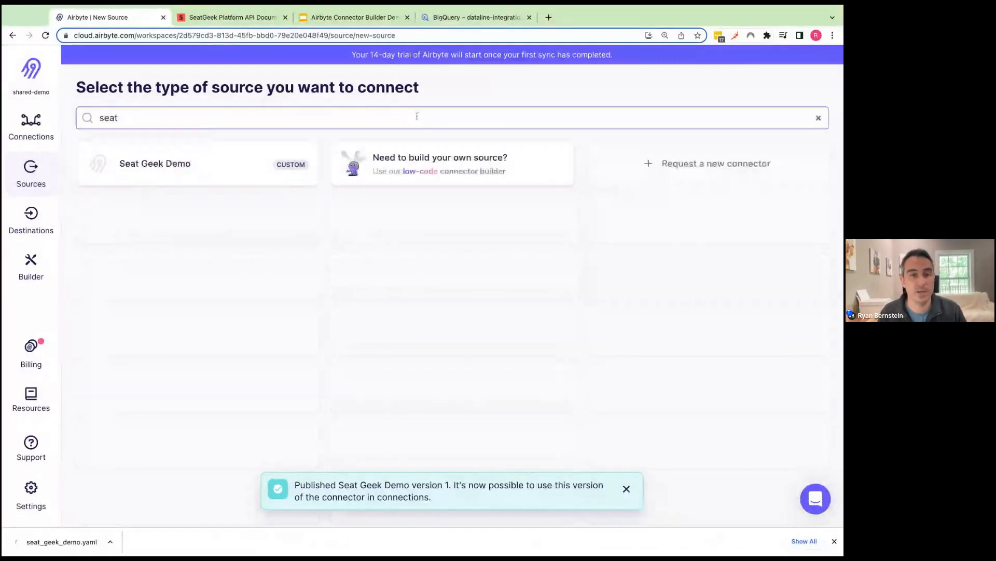
pyautogui.click(259, 173)
# - Fill in the new source's password and username with the saved credentials from the password manager
pyautogui.scroll(-2, 225, 327)
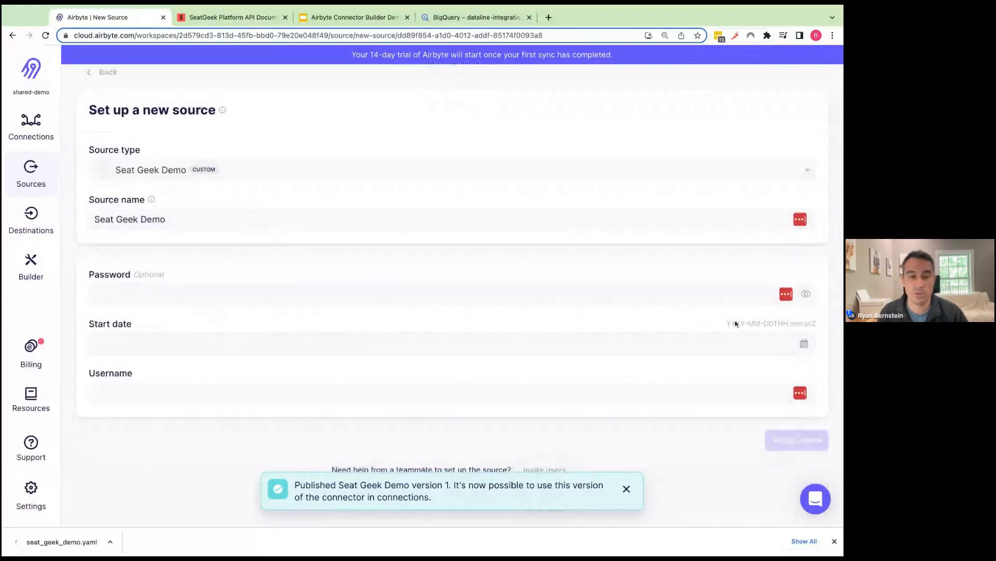
pyautogui.click(785, 295)
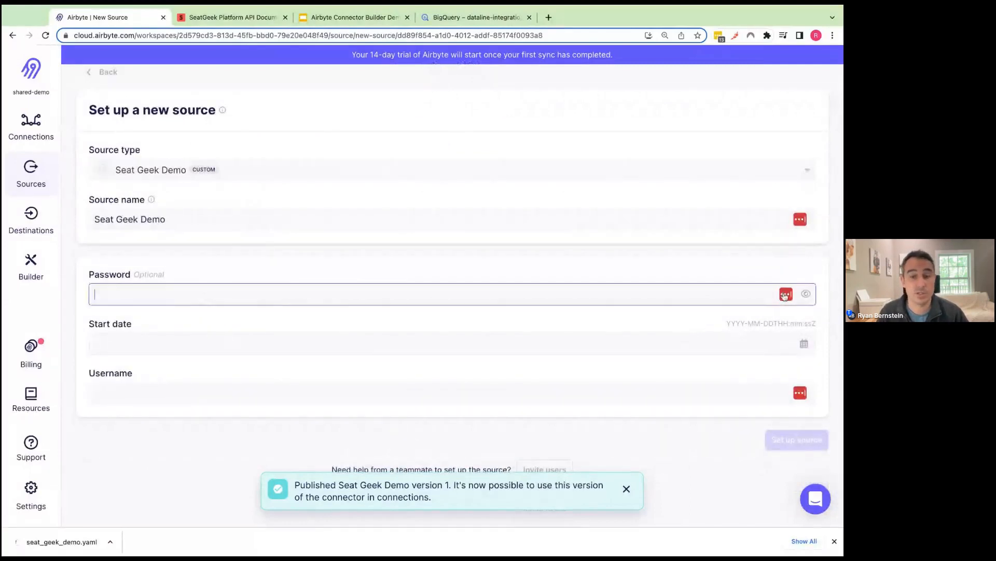
pyautogui.click(785, 295)
pyautogui.click(692, 318)
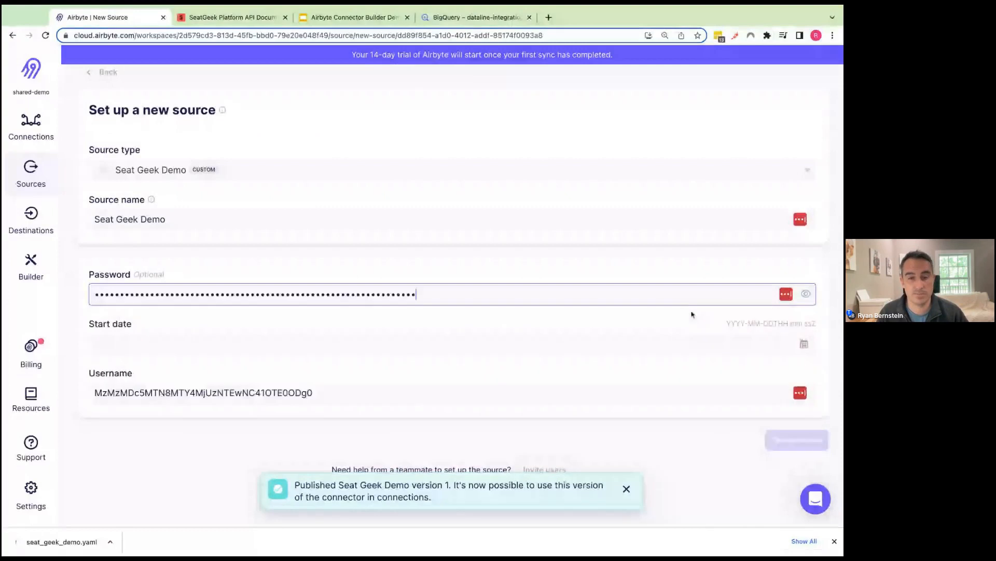
# - Set the start date to 2023-05-01T00:00:00Z and set up the source, dismissing the offer to save credentials
pyautogui.click(804, 344)
pyautogui.click(642, 419)
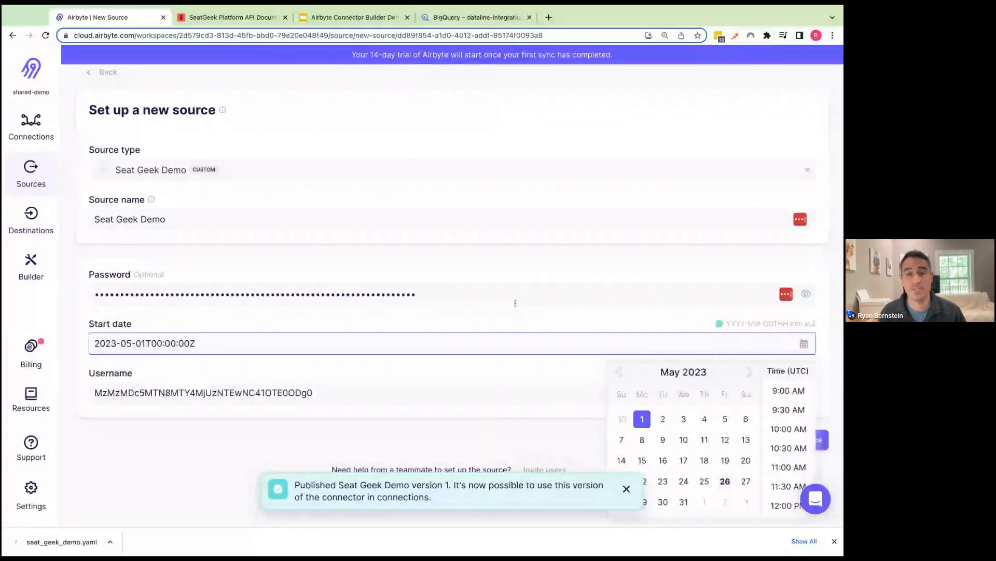
pyautogui.click(504, 327)
pyautogui.scroll(-1, 504, 327)
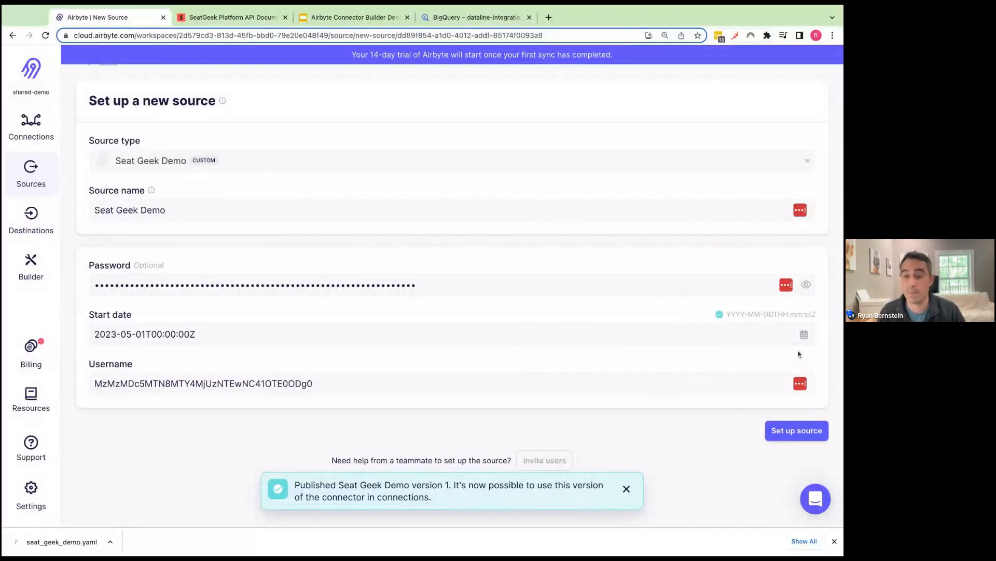
pyautogui.click(784, 431)
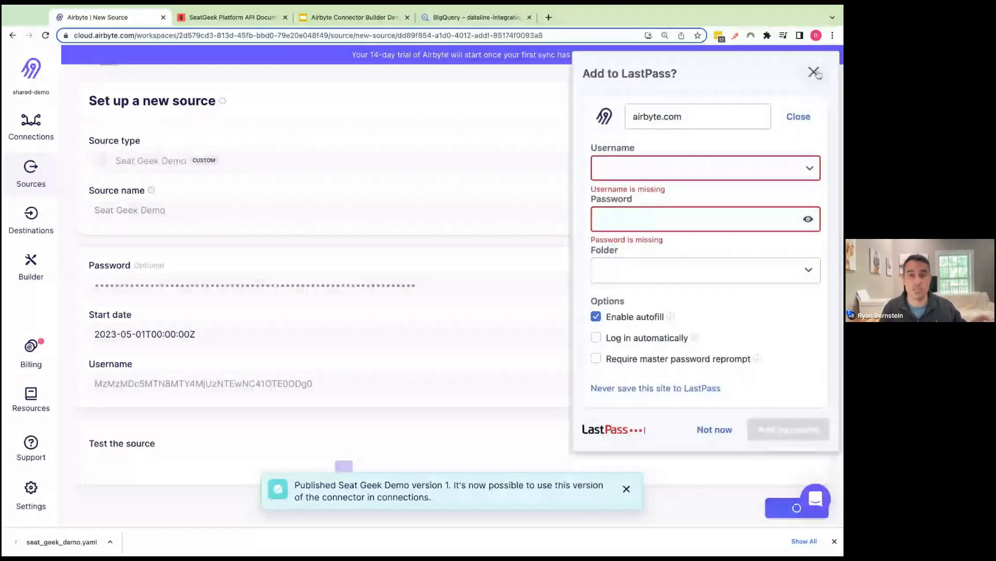
pyautogui.click(814, 77)
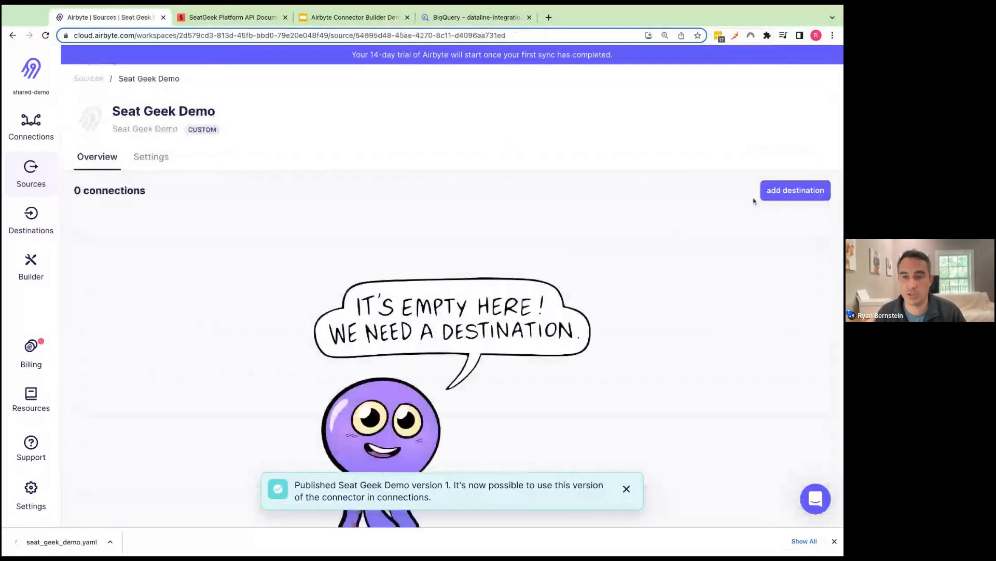
# - Add the existing BigQuery Demo destination to the Seat Geek Demo source
pyautogui.click(779, 190)
pyautogui.click(754, 251)
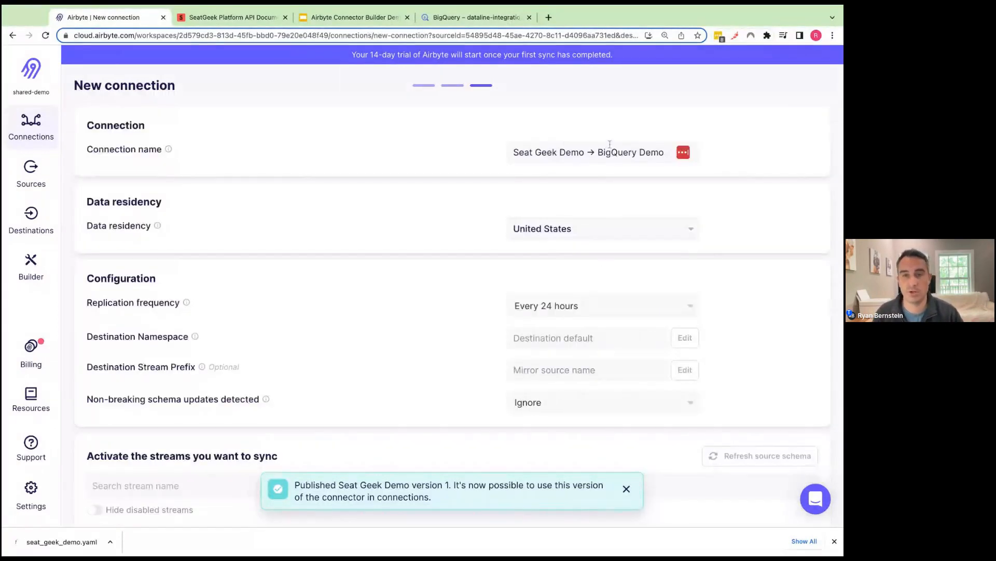
# - Review the new connection's name and its available data residency options
pyautogui.click(610, 150)
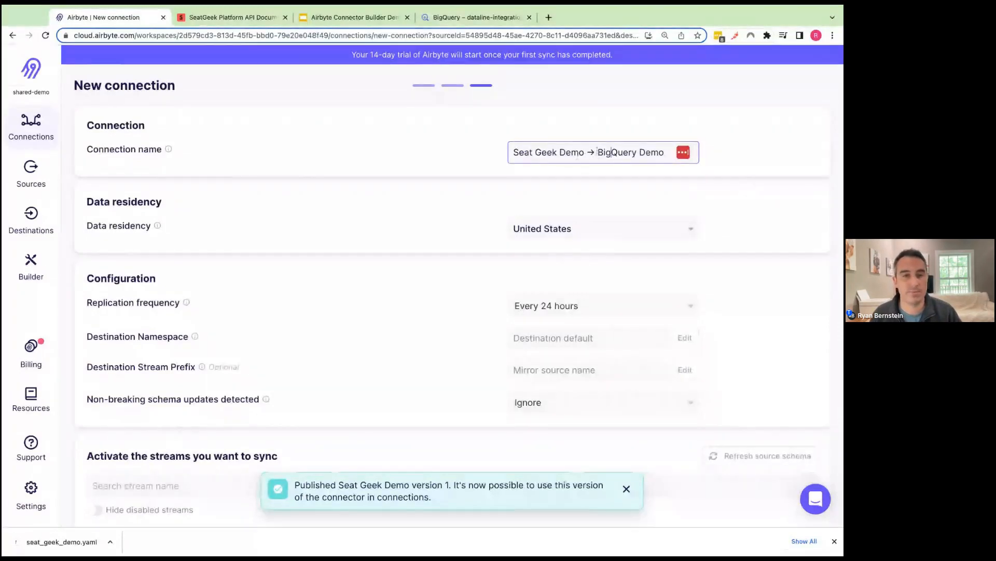
pyautogui.click(462, 200)
pyautogui.scroll(-1, 461, 199)
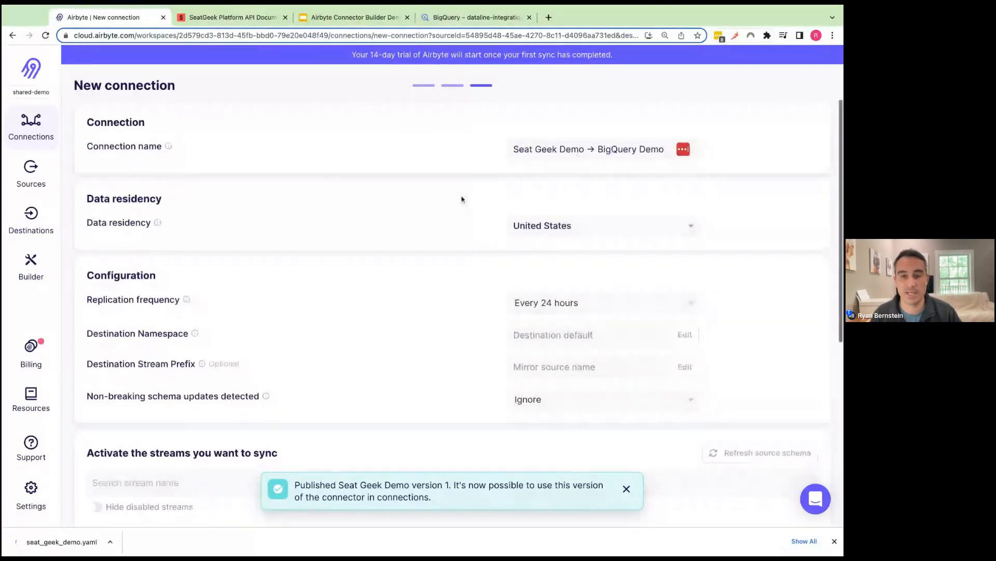
pyautogui.scroll(-1, 462, 200)
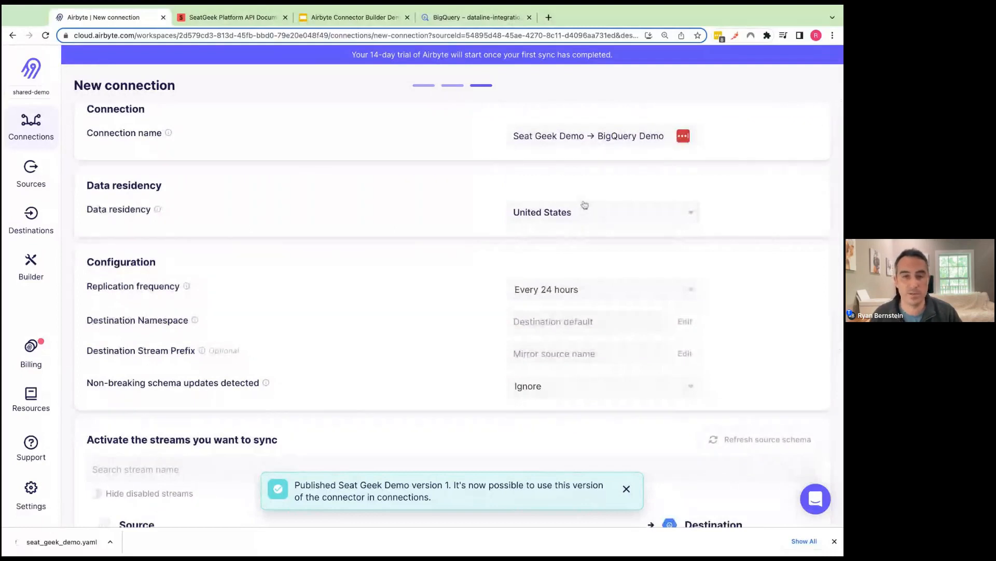
pyautogui.click(560, 218)
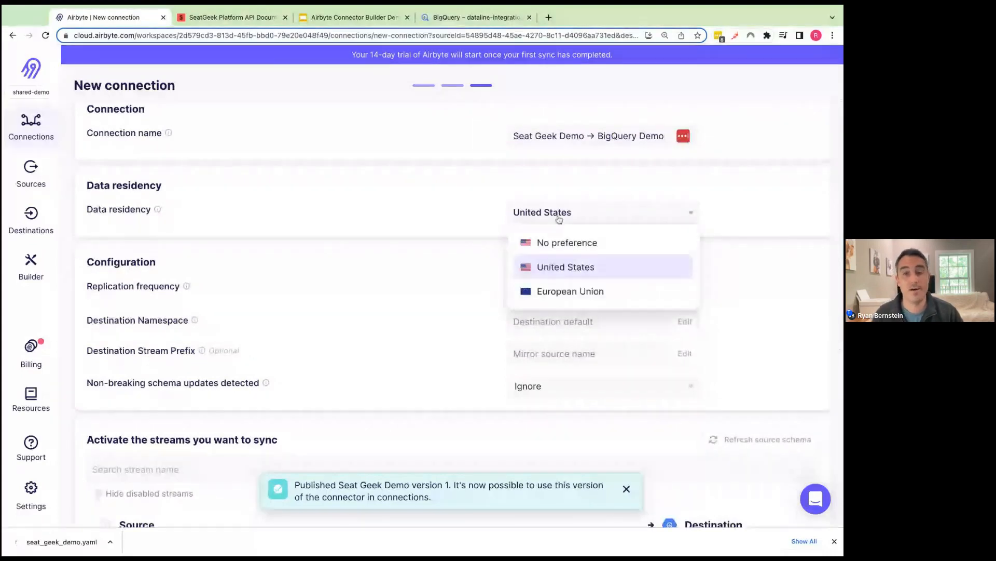
pyautogui.click(559, 219)
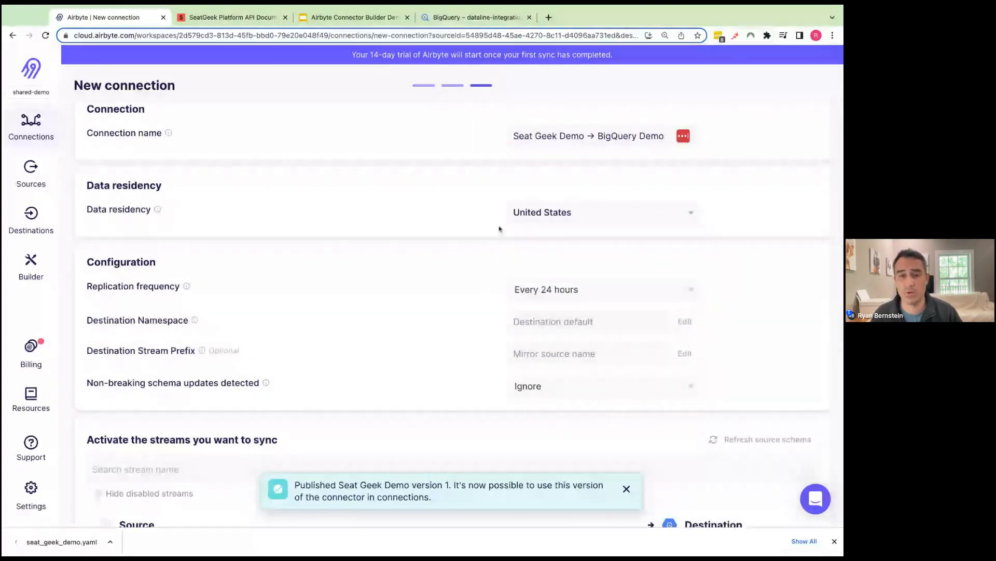
# - Set the connection's replication frequency to Manual
pyautogui.scroll(-1, 519, 234)
pyautogui.click(562, 260)
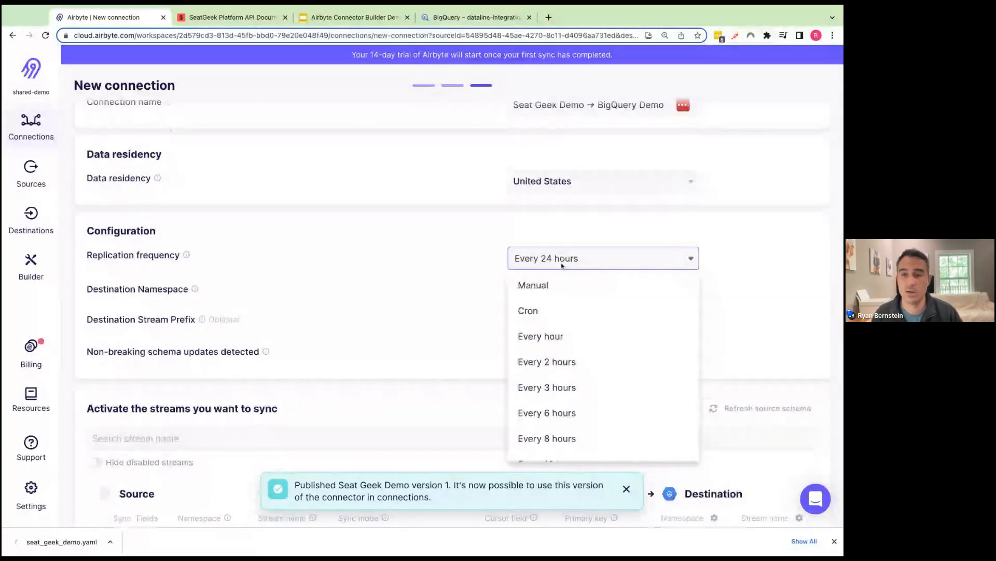
pyautogui.click(533, 285)
# - Set the connection's destination namespace to the custom format Demo_Workshop and apply it
pyautogui.scroll(-1, 471, 280)
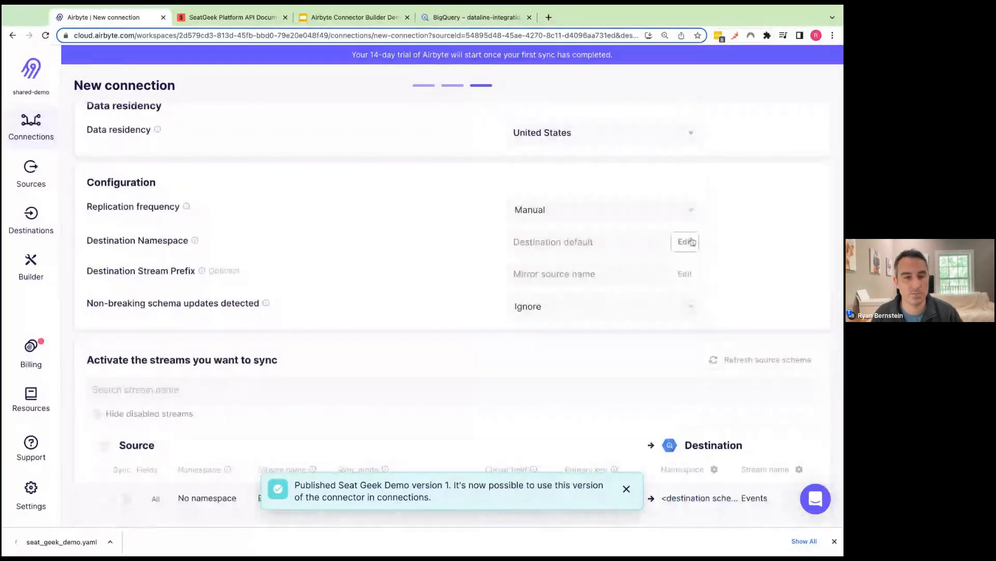
pyautogui.click(685, 242)
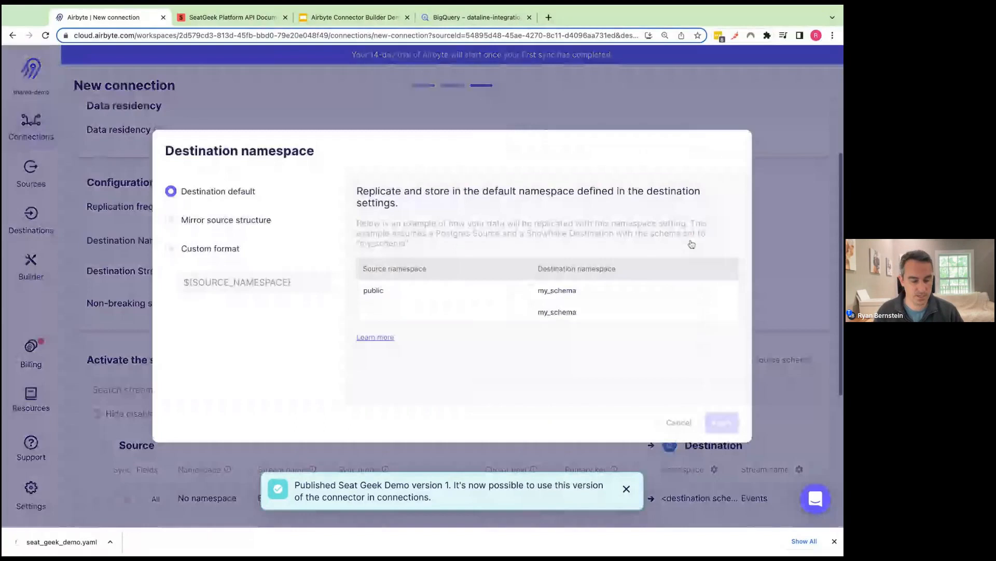
pyautogui.click(173, 249)
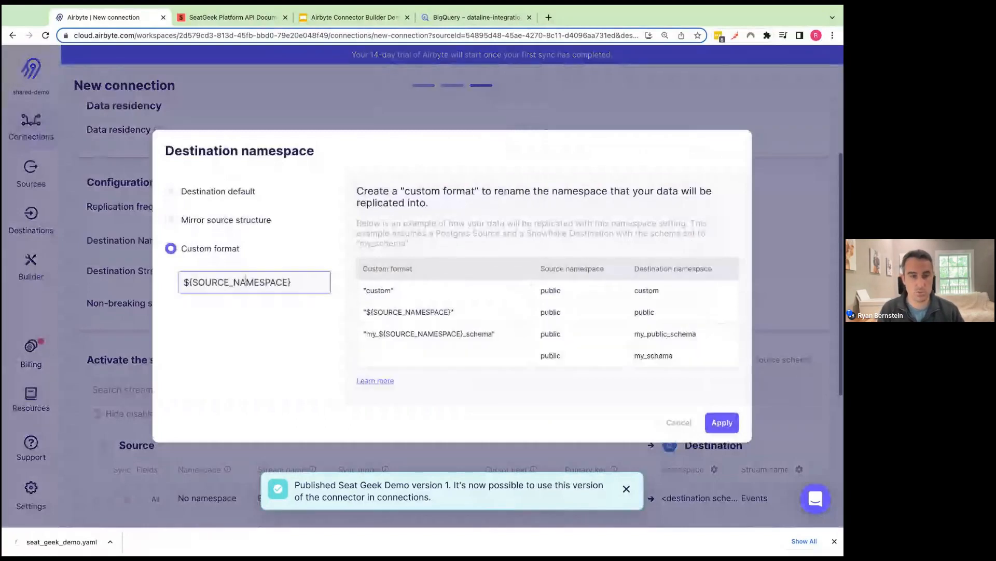
pyautogui.hotkey('ctrl', 'a')
pyautogui.write('Demo_Wor')
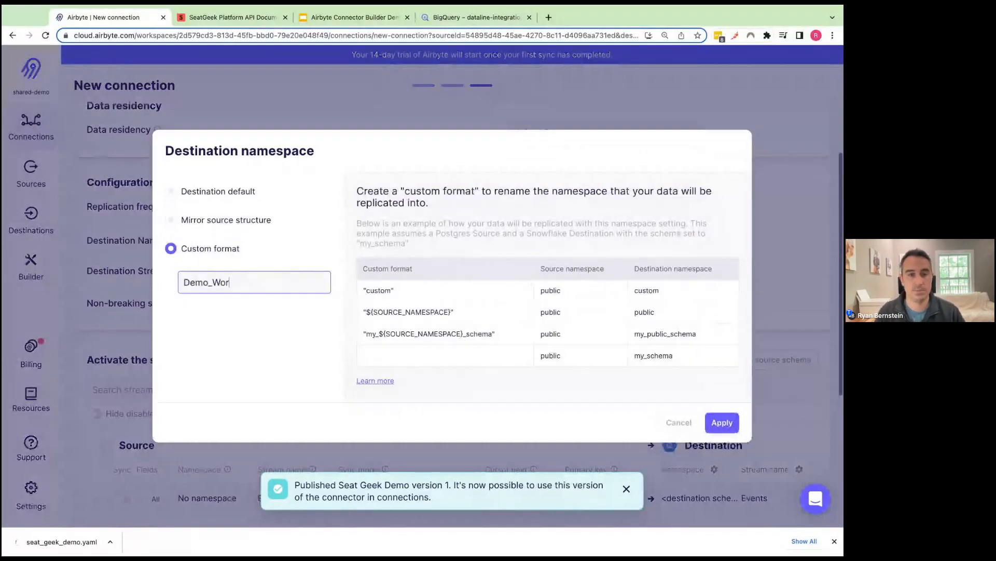
pyautogui.write('kshop')
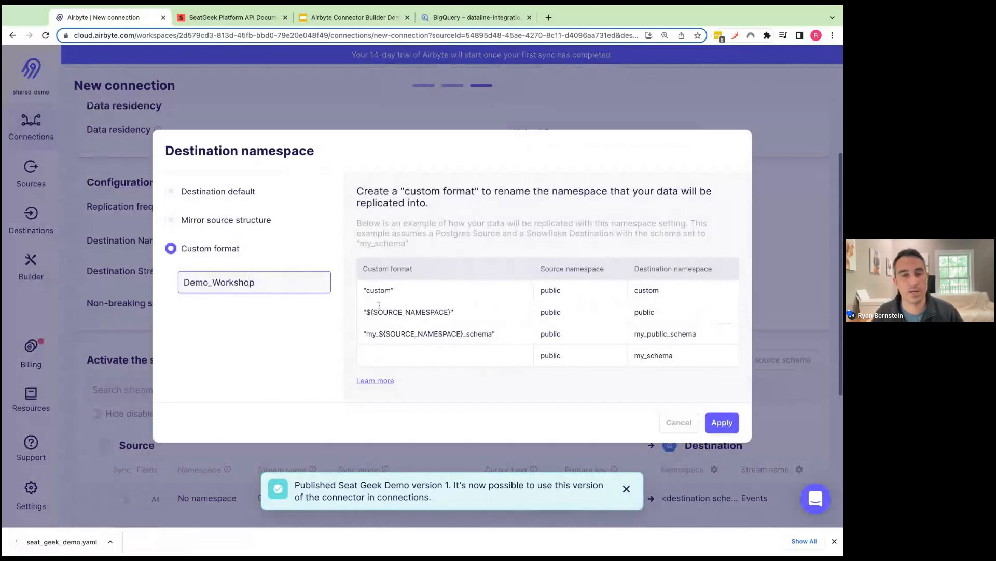
pyautogui.click(729, 425)
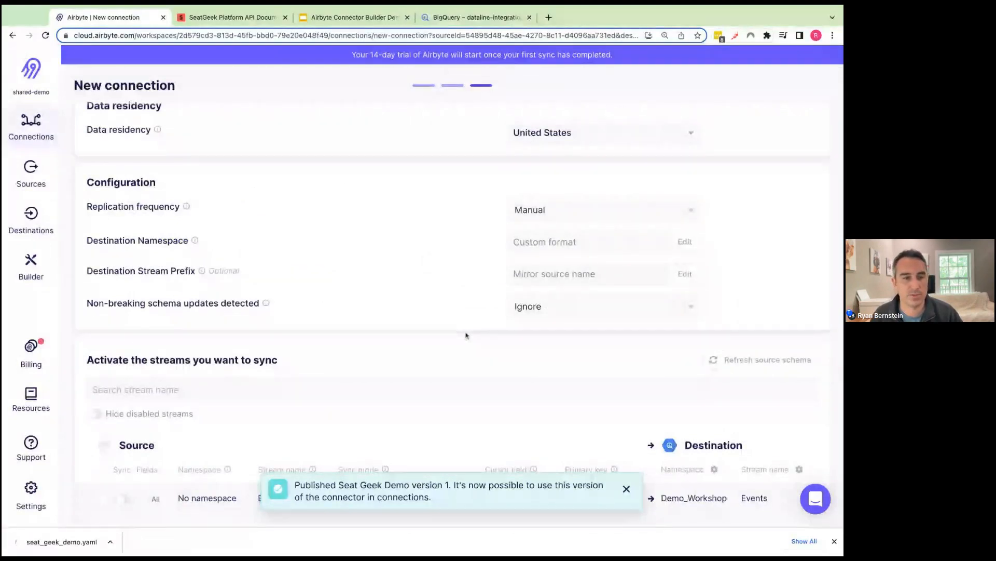
# - Review the Events stream's fields, cursor field and primary key, and enable that stream for syncing
pyautogui.scroll(-1, 466, 332)
pyautogui.scroll(-2, 468, 312)
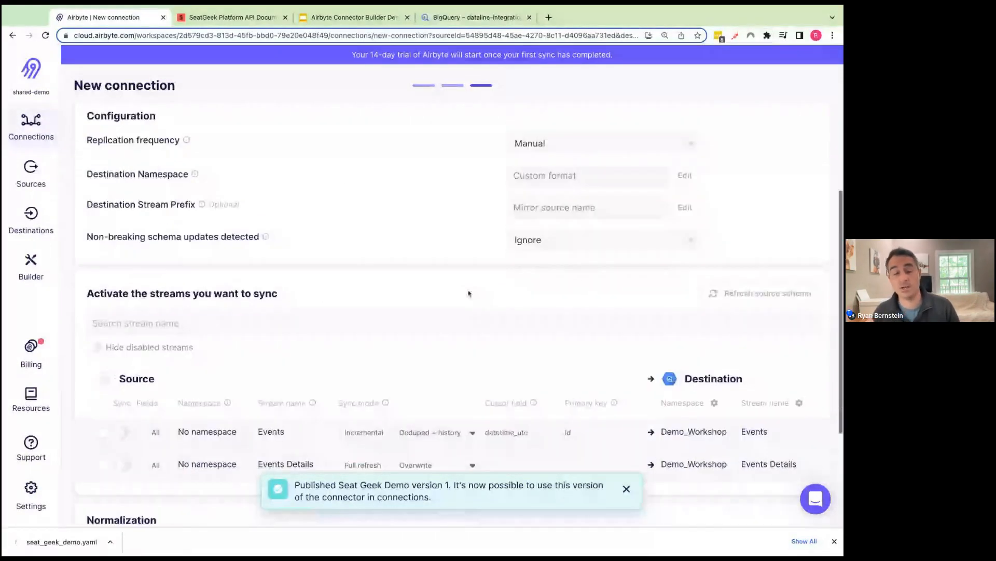
pyautogui.scroll(-3, 469, 293)
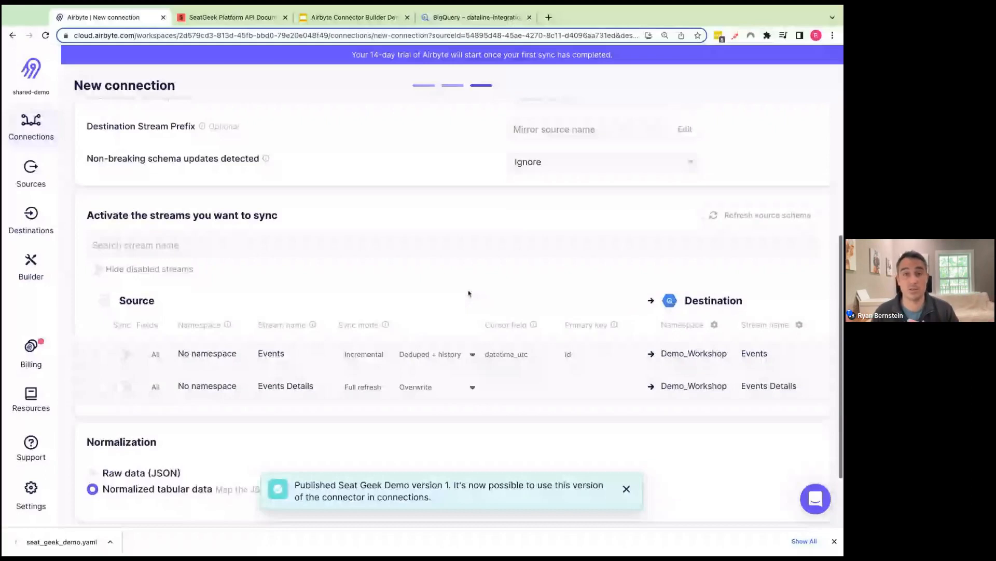
pyautogui.scroll(-1, 469, 294)
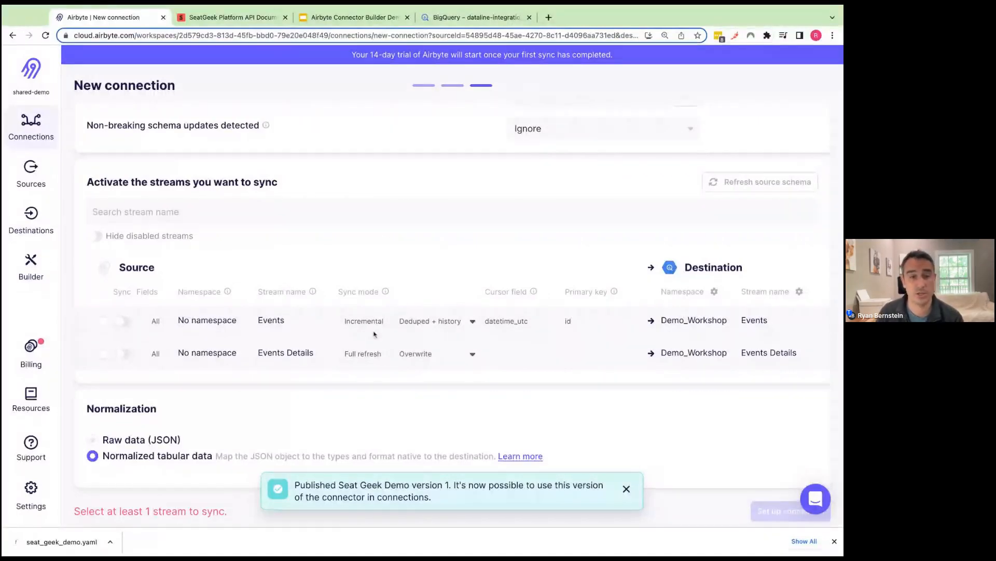
pyautogui.click(297, 328)
pyautogui.scroll(-1, 259, 397)
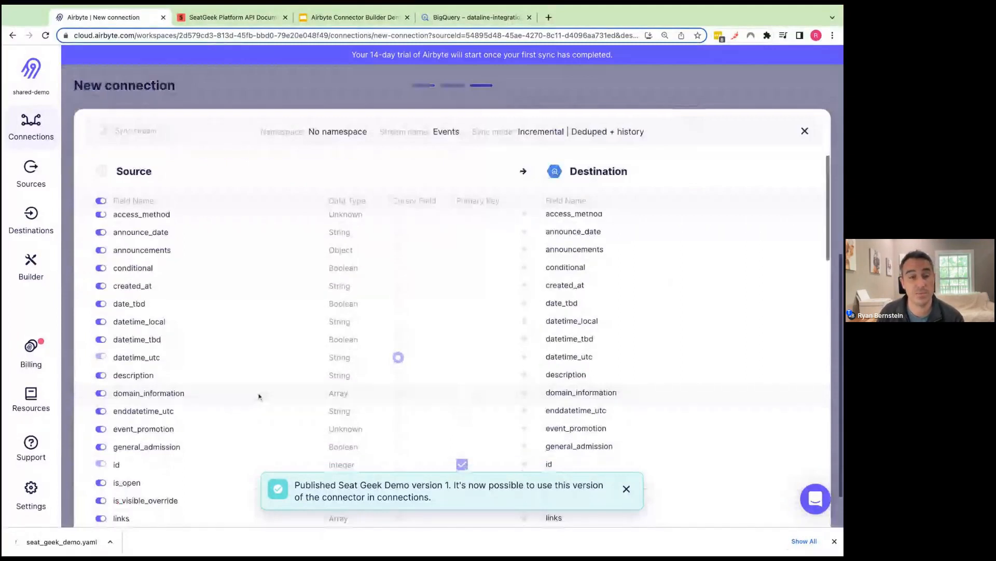
pyautogui.scroll(1, 263, 393)
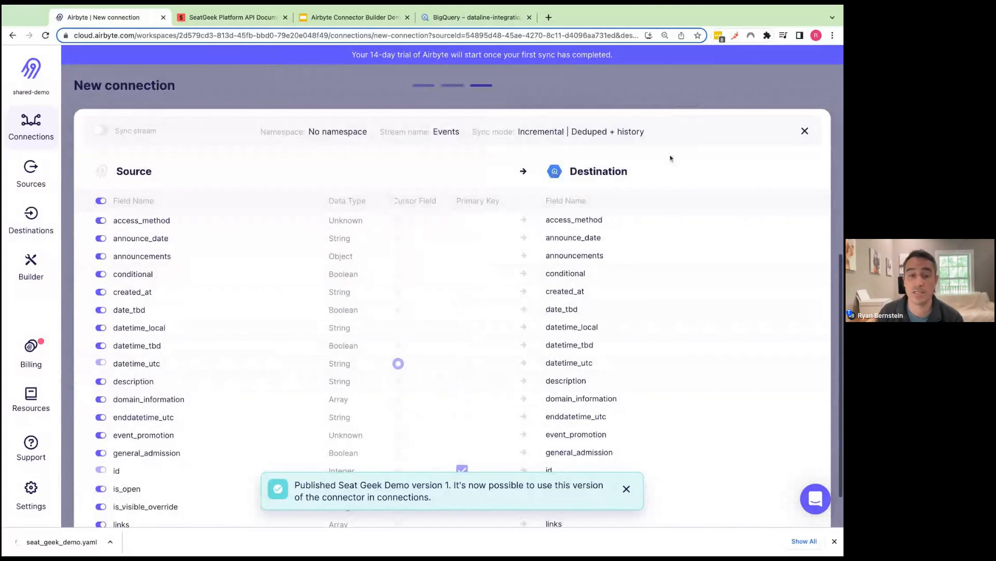
pyautogui.click(805, 132)
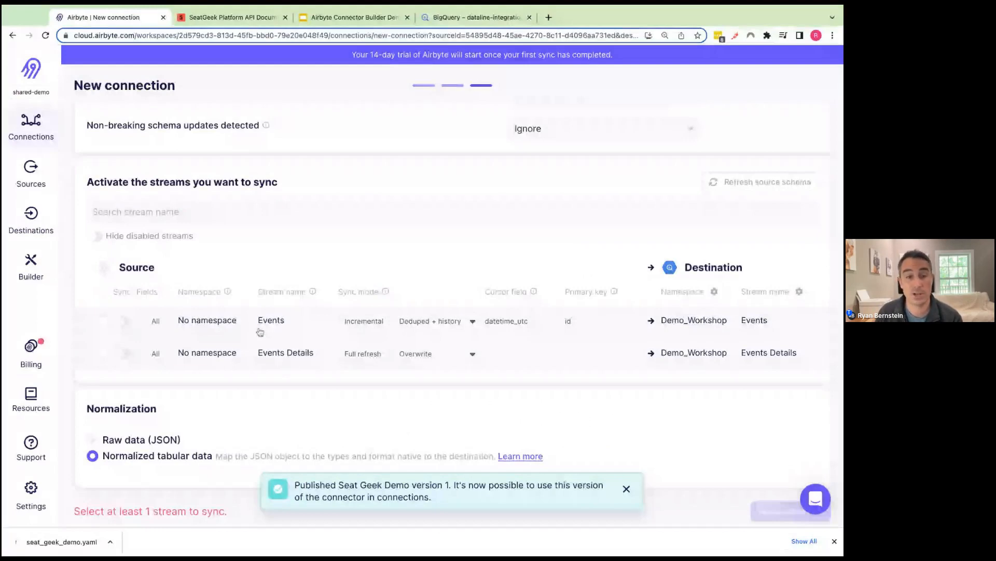
pyautogui.click(123, 322)
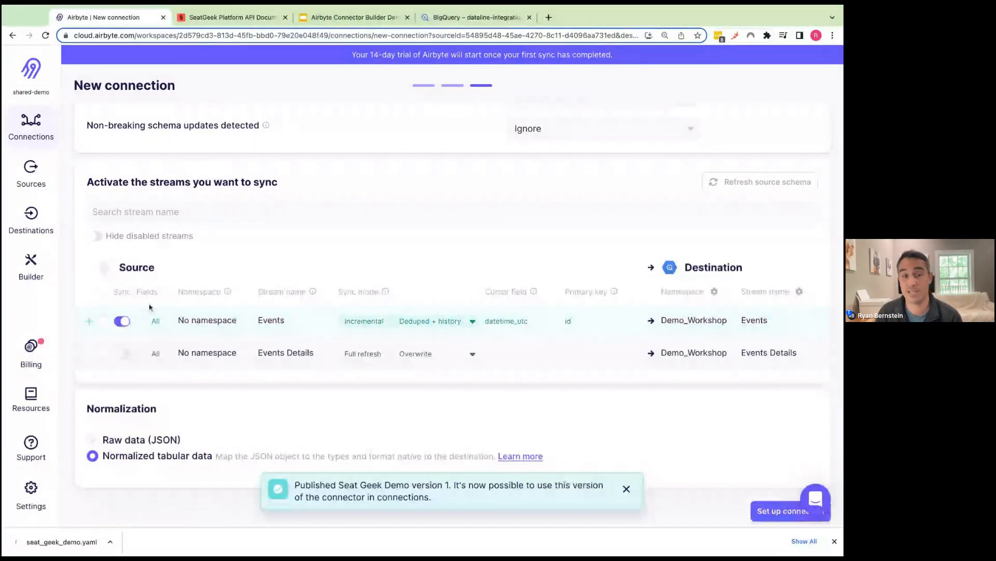
# - Exclude the announce_date and announcements fields from the Events stream, re-enable all fields and close the field list
pyautogui.click(176, 323)
pyautogui.click(101, 238)
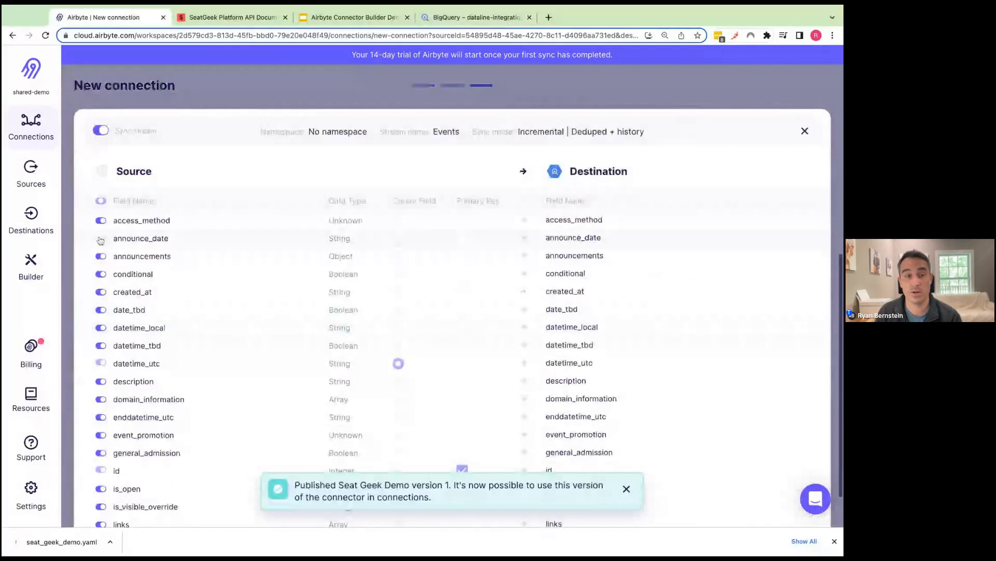
pyautogui.click(101, 257)
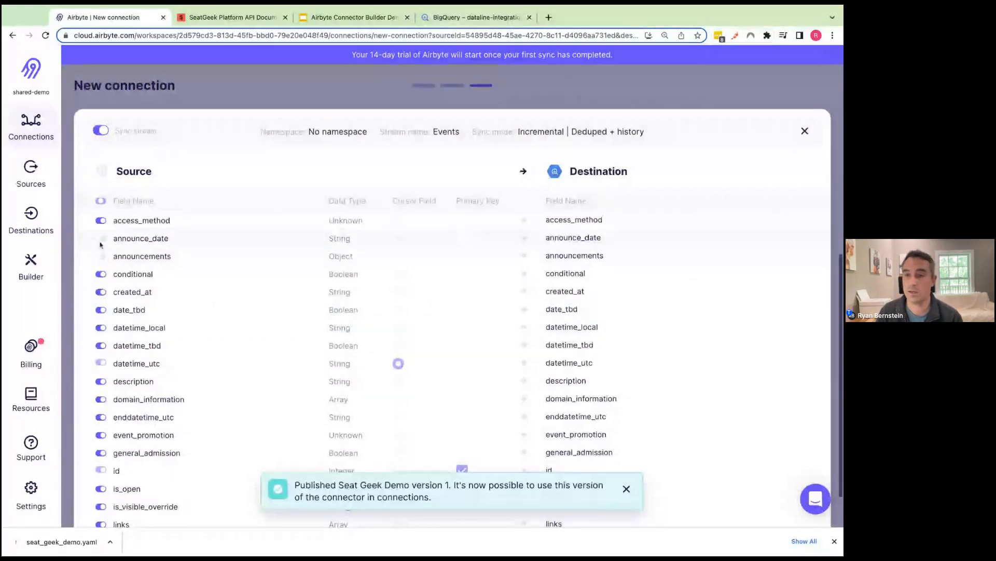
pyautogui.click(101, 201)
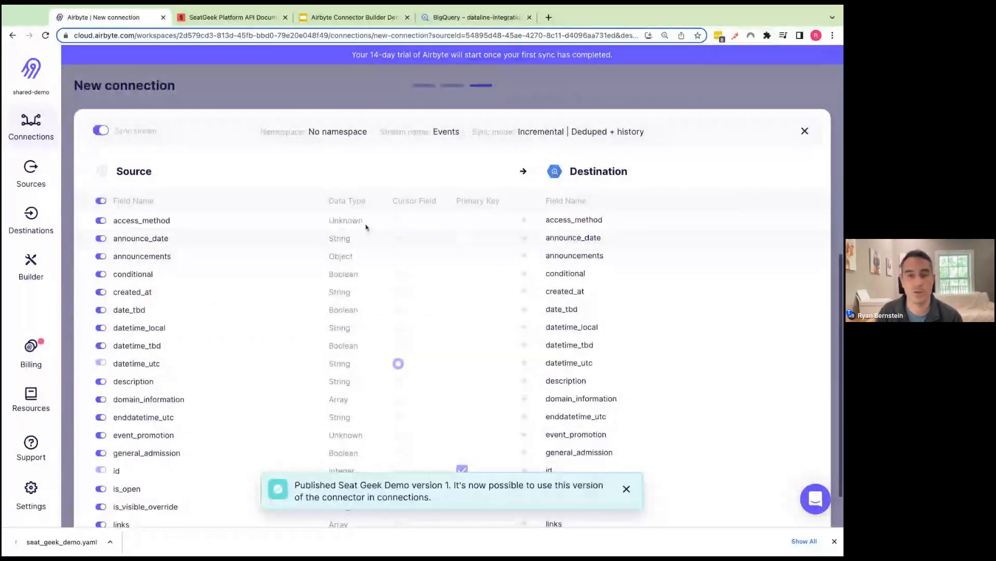
pyautogui.click(803, 131)
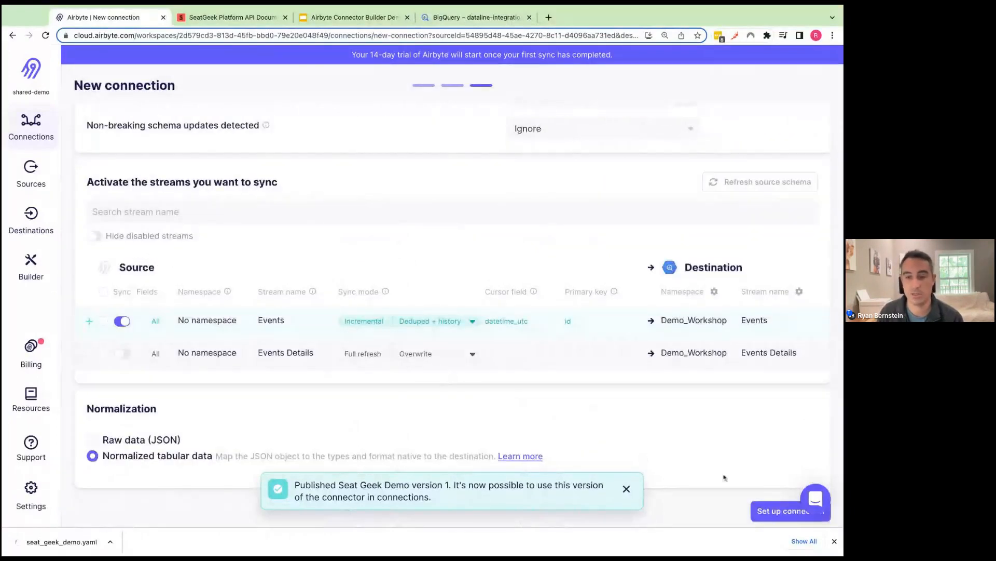
# - Set up the connection and start its first sync from the job history, with the running job's log expanded
pyautogui.click(781, 511)
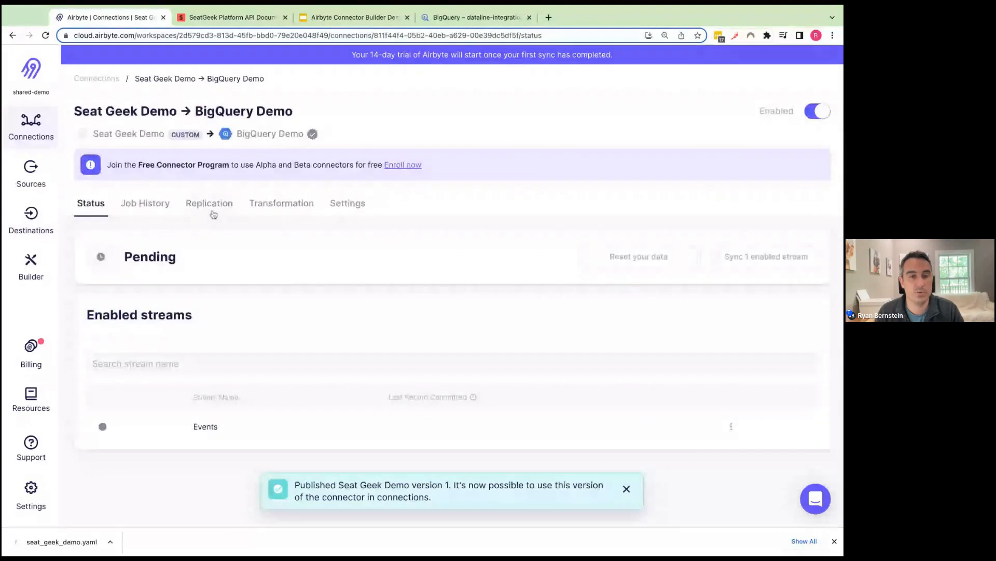
pyautogui.click(166, 209)
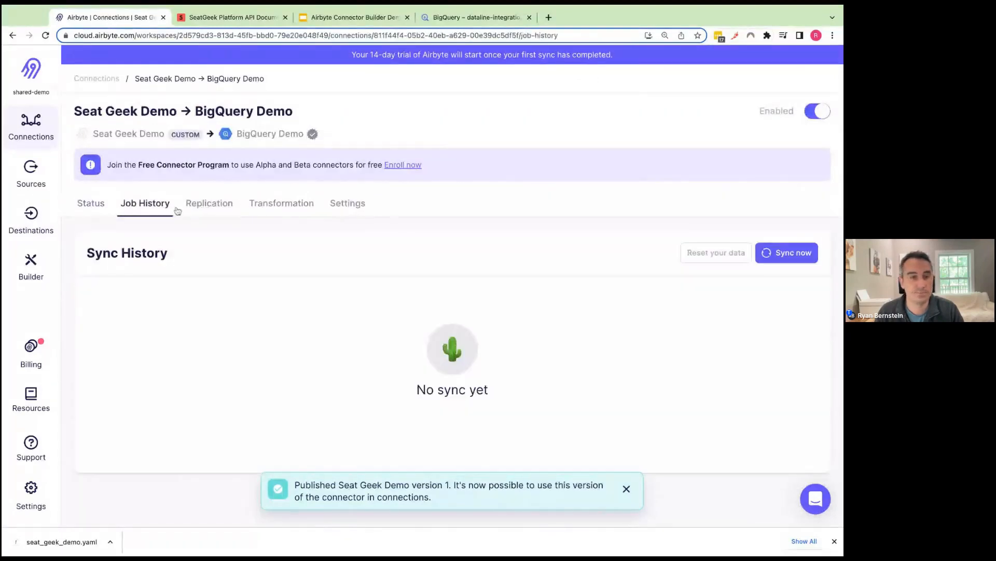
pyautogui.click(787, 259)
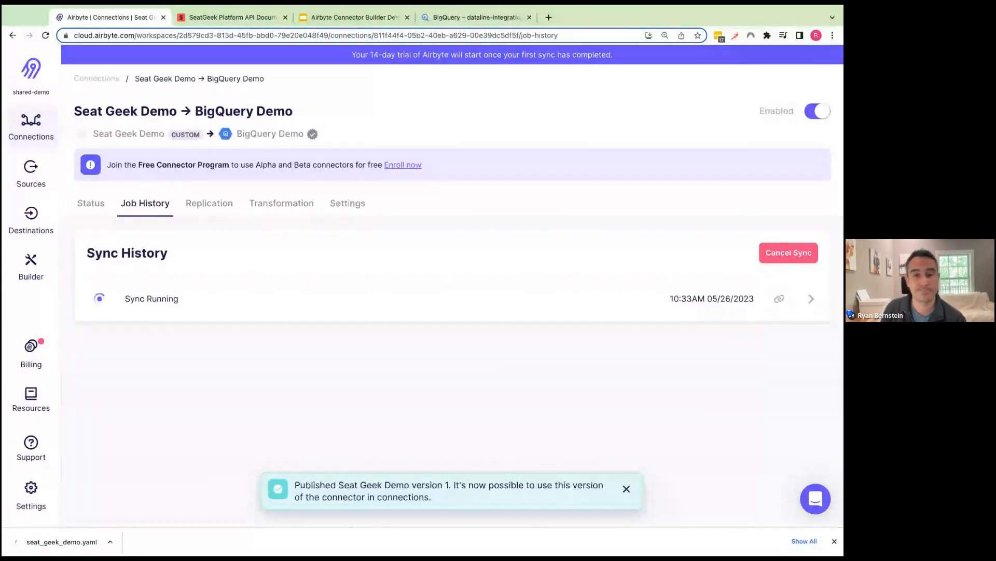
pyautogui.click(230, 300)
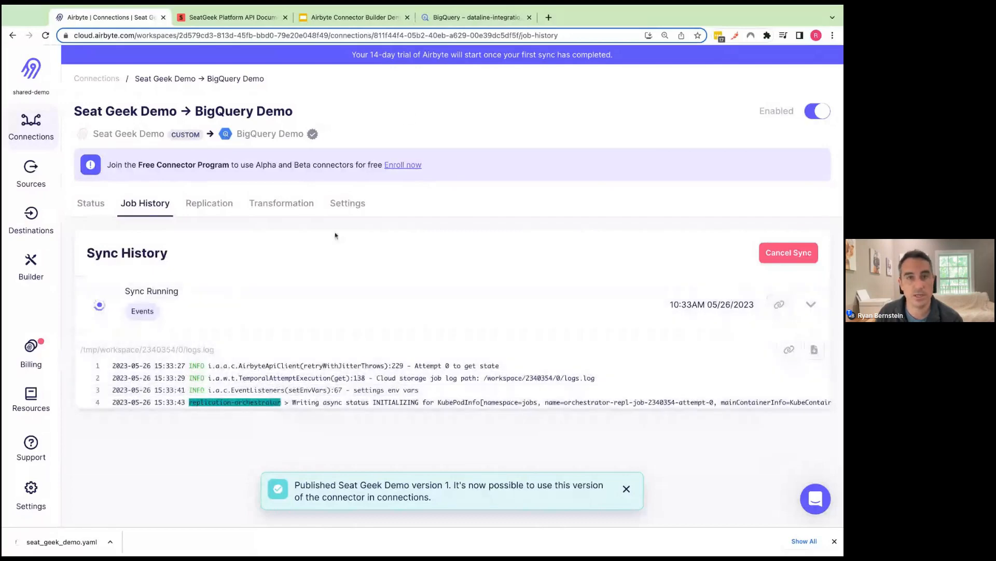
# - Switch to BigQuery, search the resources for Workshop and expand the Demo_Workshop dataset
pyautogui.click(463, 20)
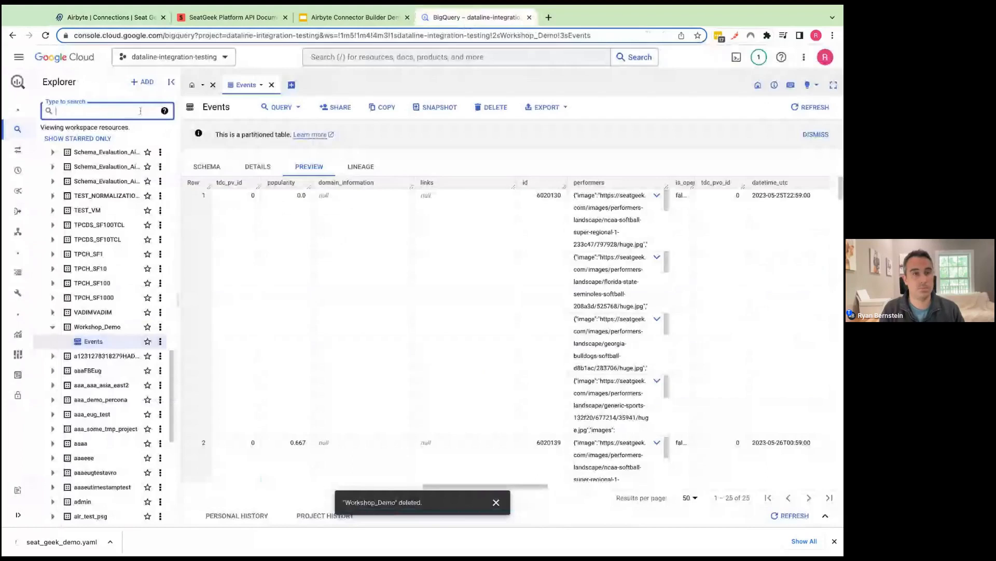
pyautogui.write('Workshop')
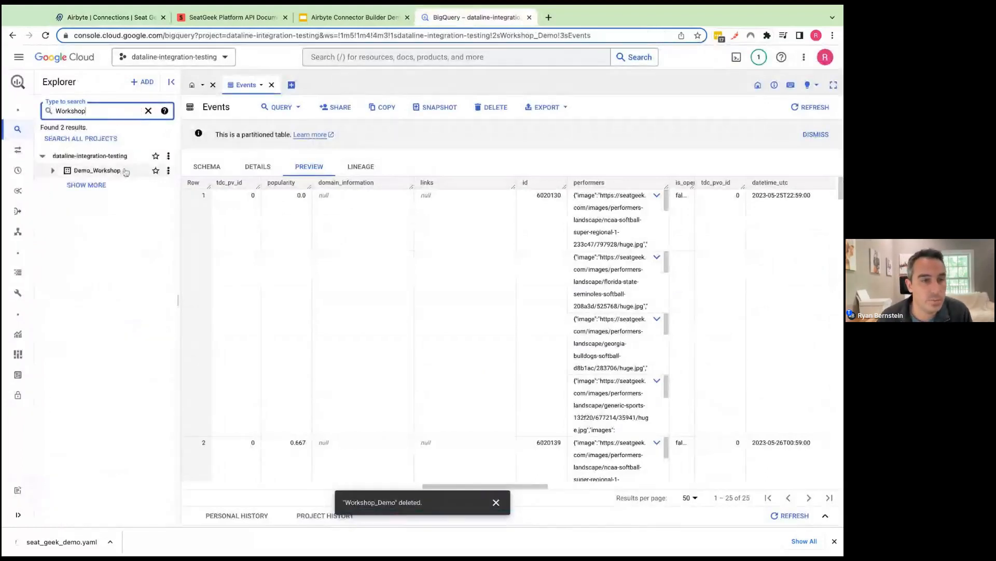
pyautogui.click(51, 171)
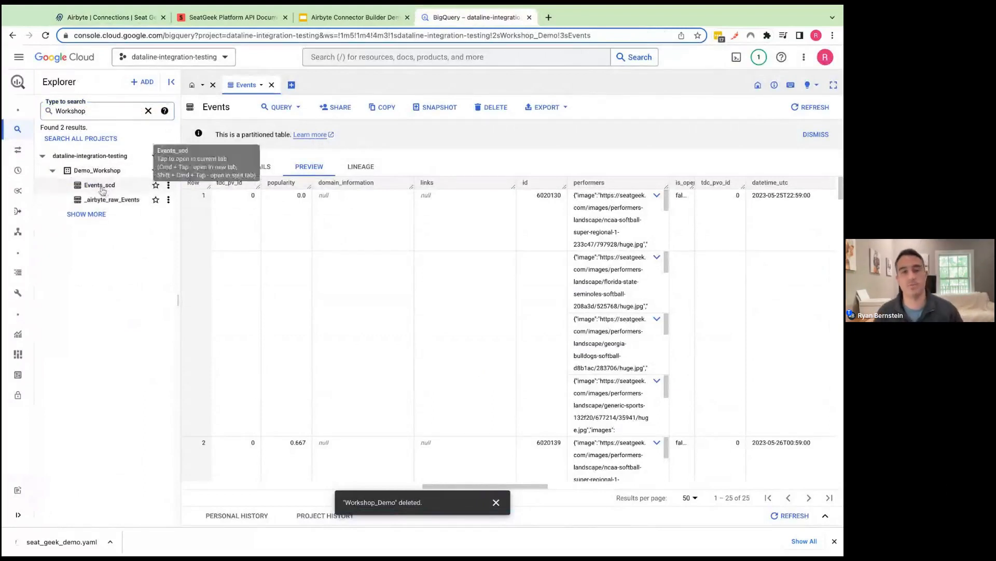
# - Preview the rows of the _airbyte_raw_Events table, widening the _airbyte_data column
pyautogui.click(127, 200)
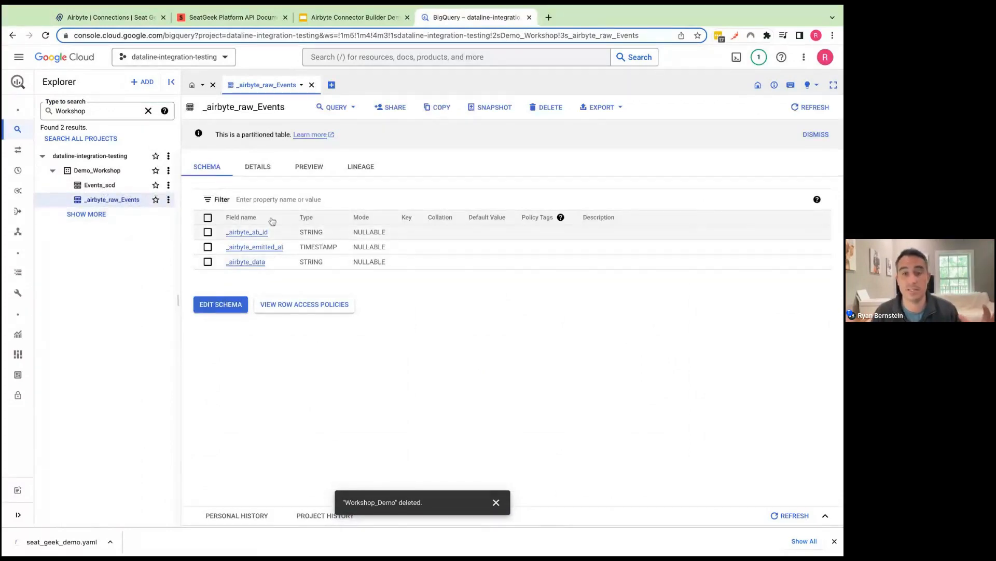
pyautogui.click(309, 167)
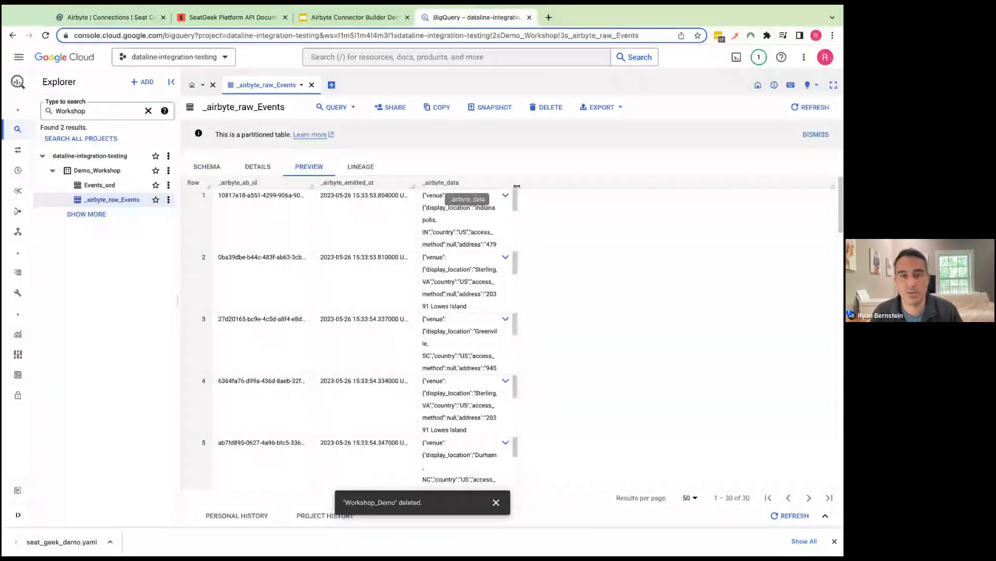
pyautogui.doubleClick(517, 185)
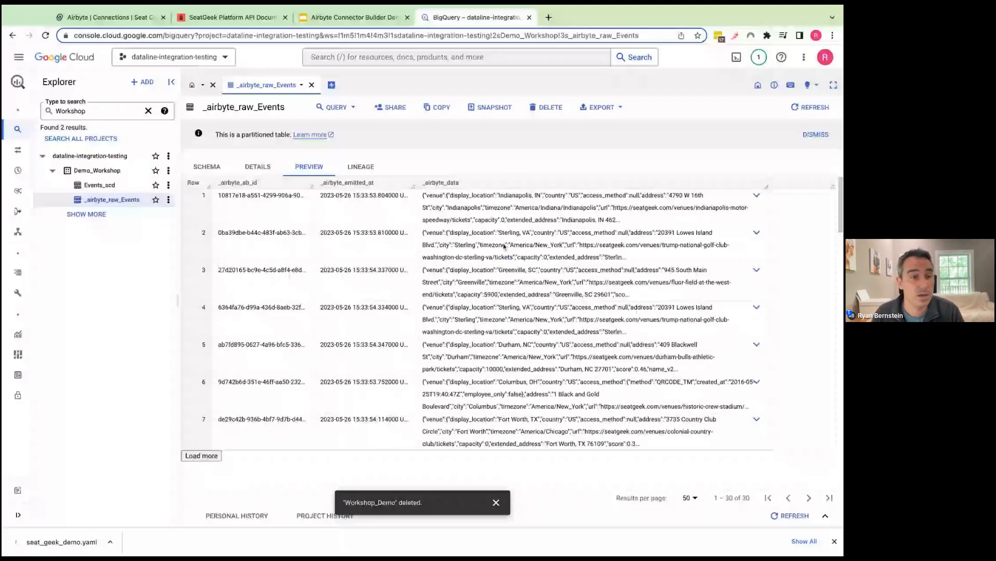
# - Preview the rows of the Events_scd table, widening the venue column
pyautogui.click(129, 188)
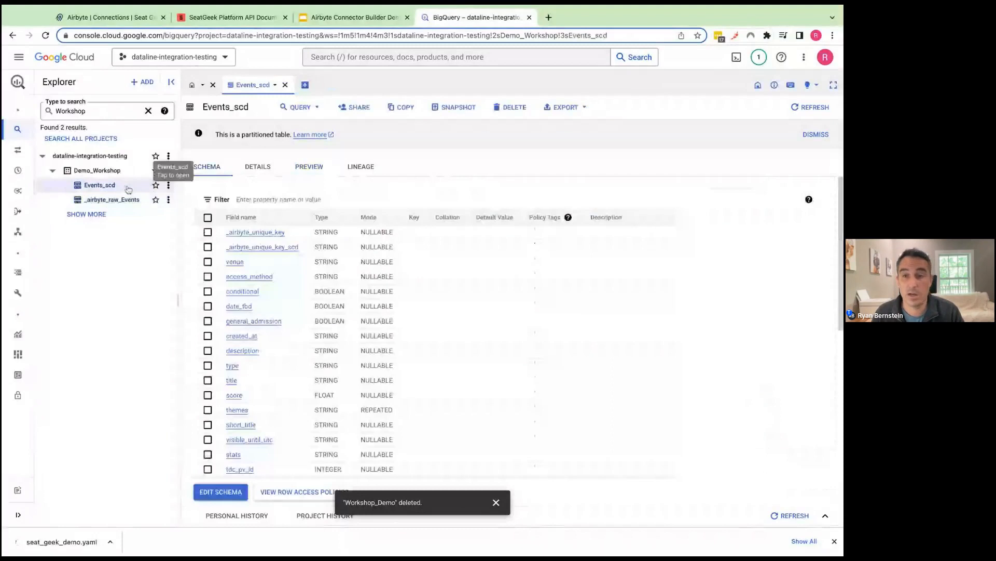
pyautogui.click(310, 169)
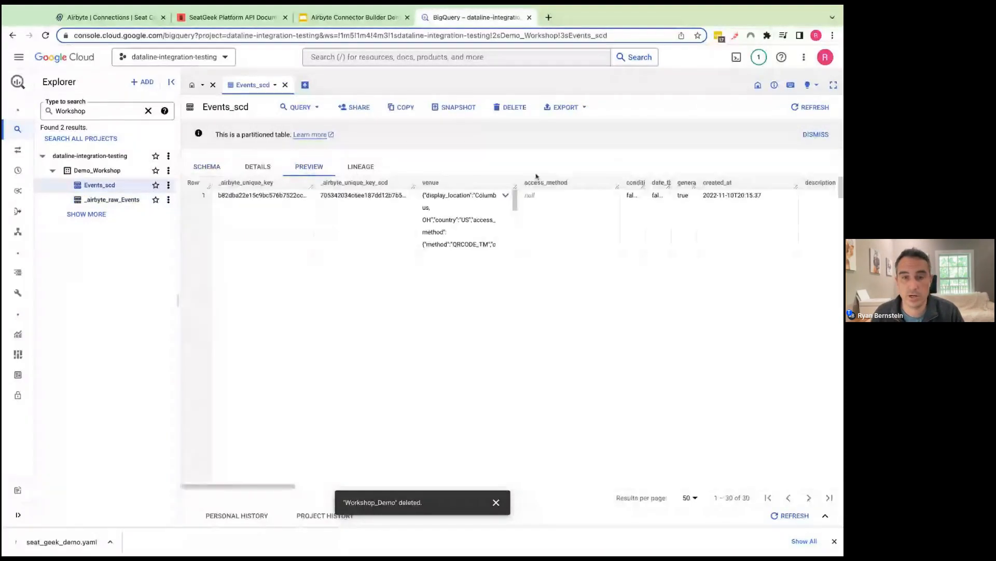
pyautogui.moveTo(518, 187); pyautogui.dragTo(647, 188)
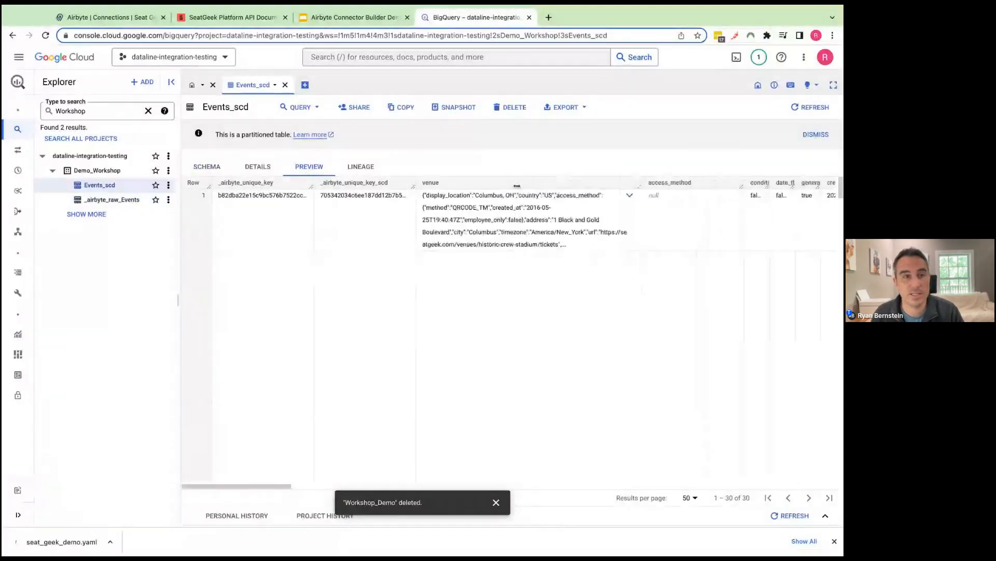
# - Switch back to Airbyte and examine the sync job's result and its log statistics
pyautogui.click(131, 18)
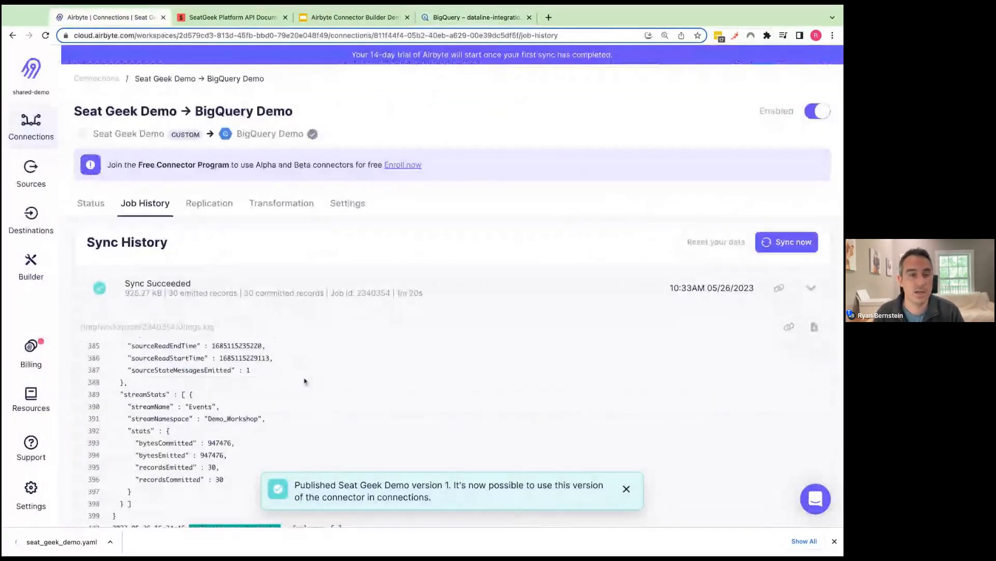
pyautogui.scroll(1, 304, 382)
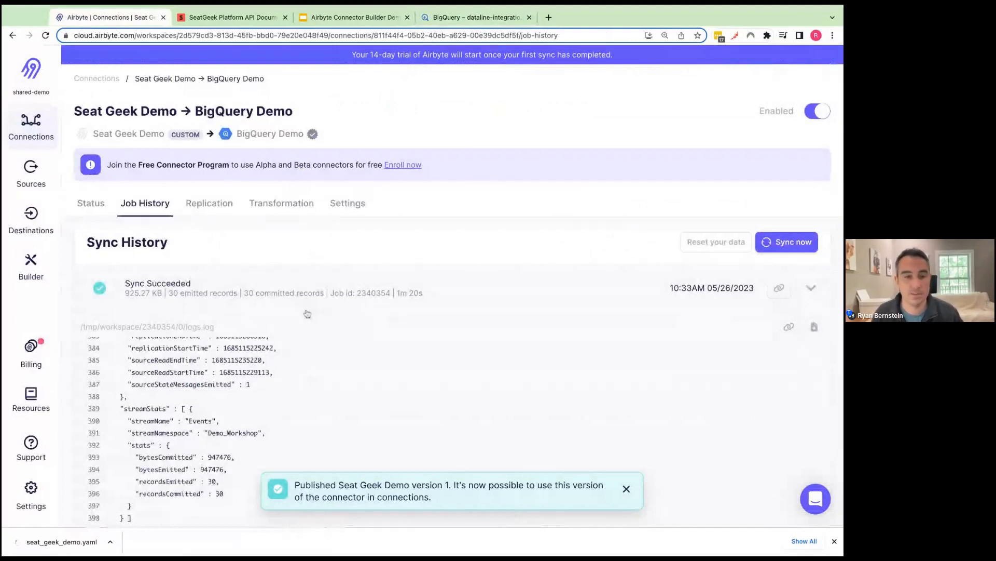
pyautogui.scroll(-1, 315, 345)
pyautogui.scroll(4, 320, 351)
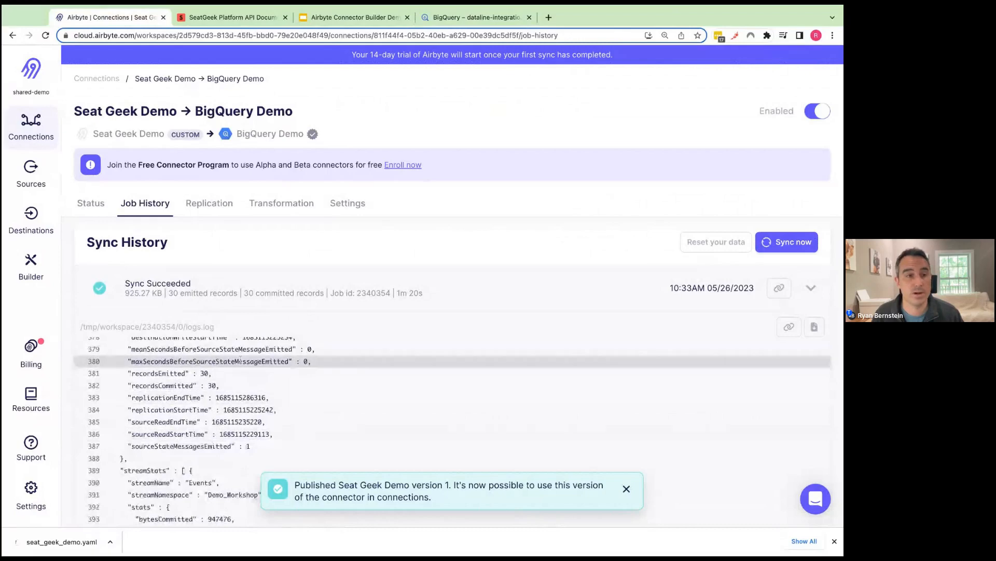
# - Switch to BigQuery, reload the page, search the resources for workshop and expand the Demo_Workshop dataset
pyautogui.click(457, 19)
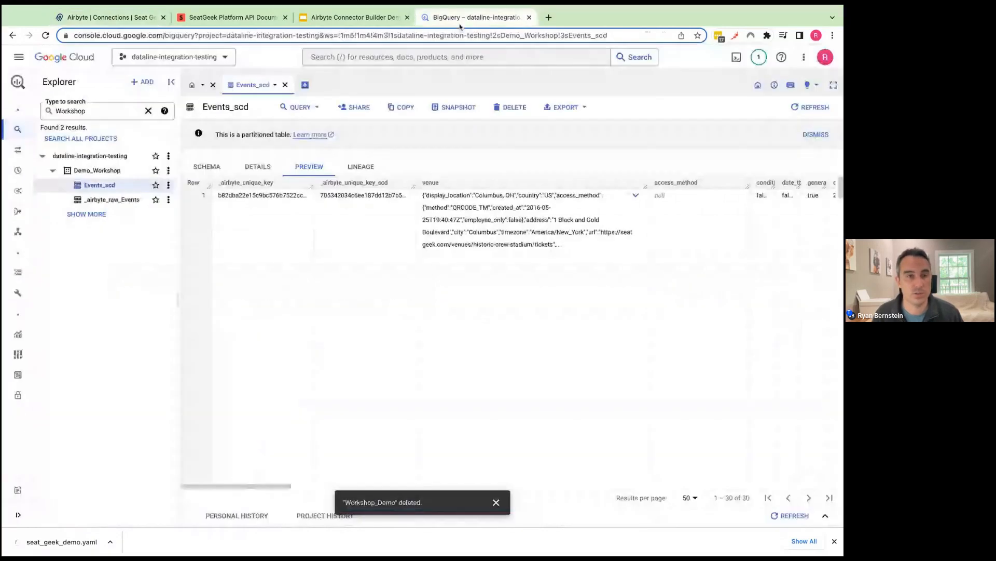
pyautogui.click(212, 38)
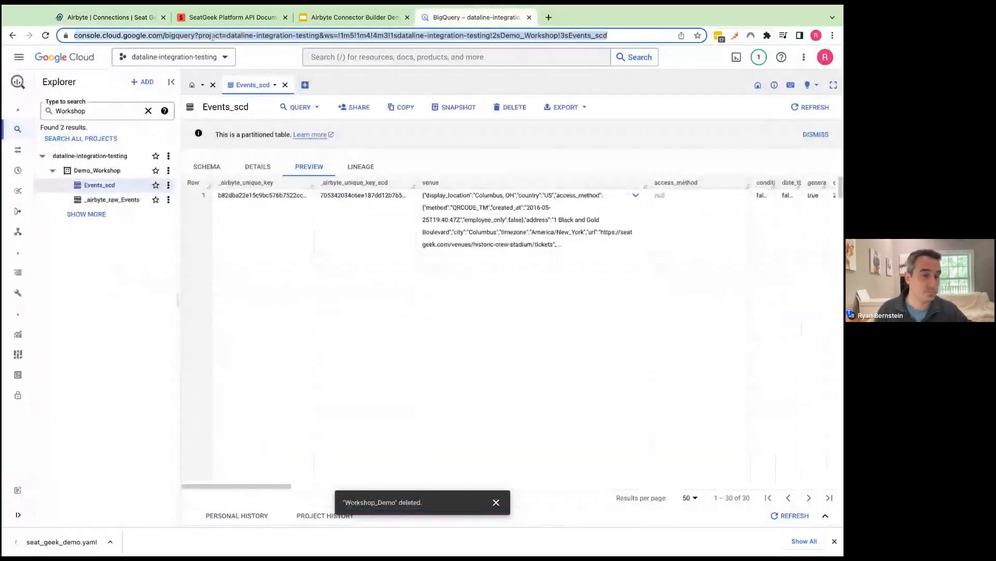
pyautogui.press('Return')
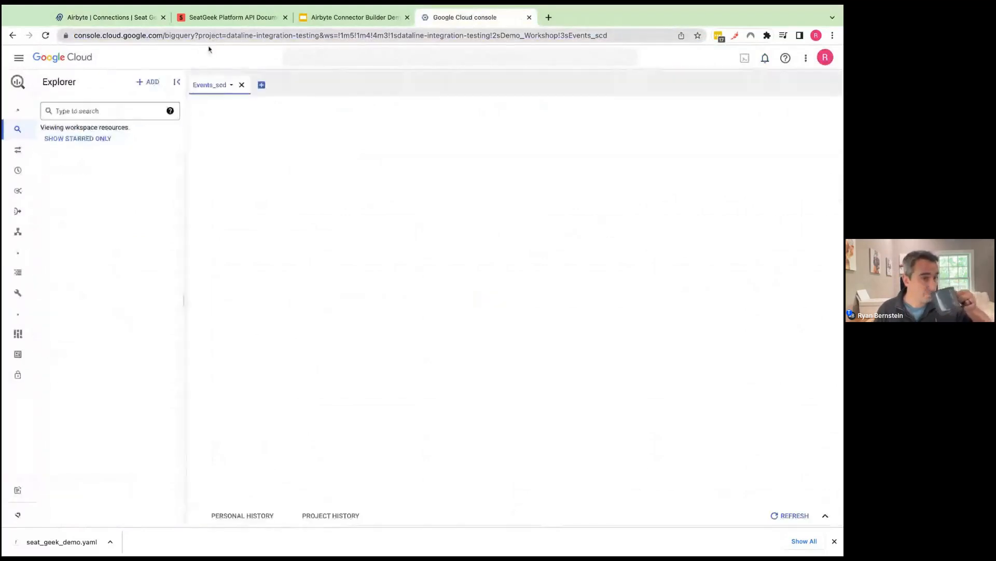
pyautogui.click(132, 111)
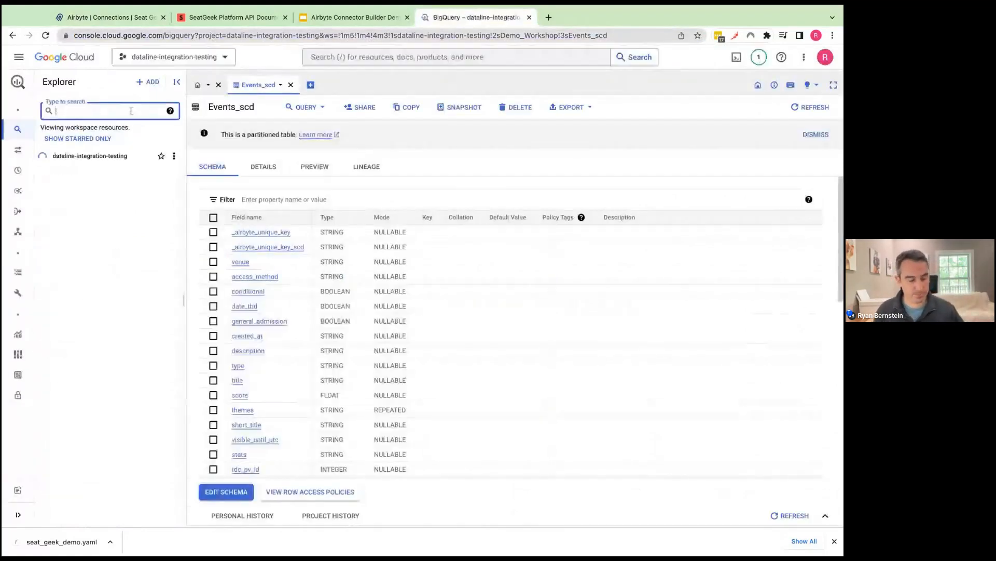
pyautogui.write('workshop')
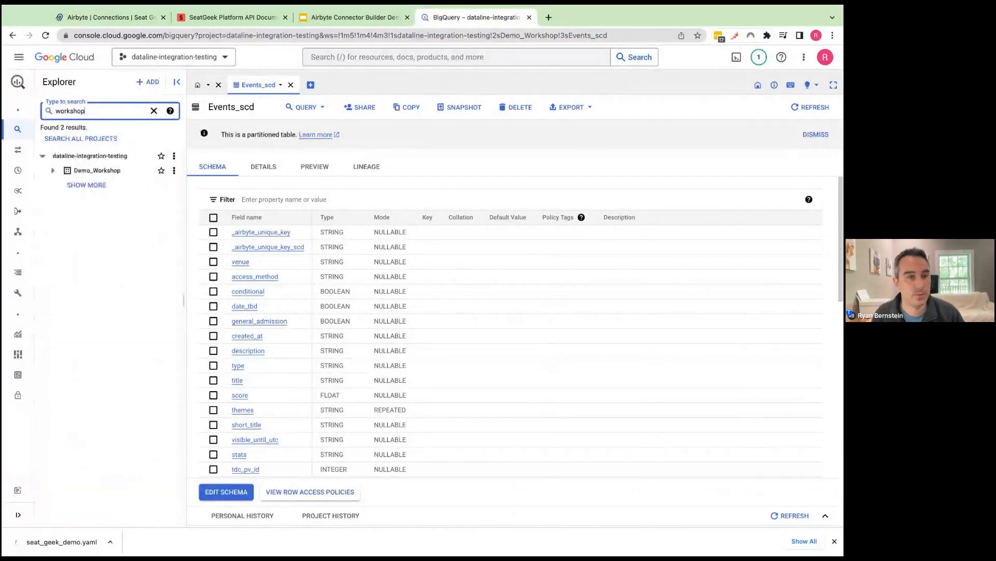
pyautogui.click(52, 173)
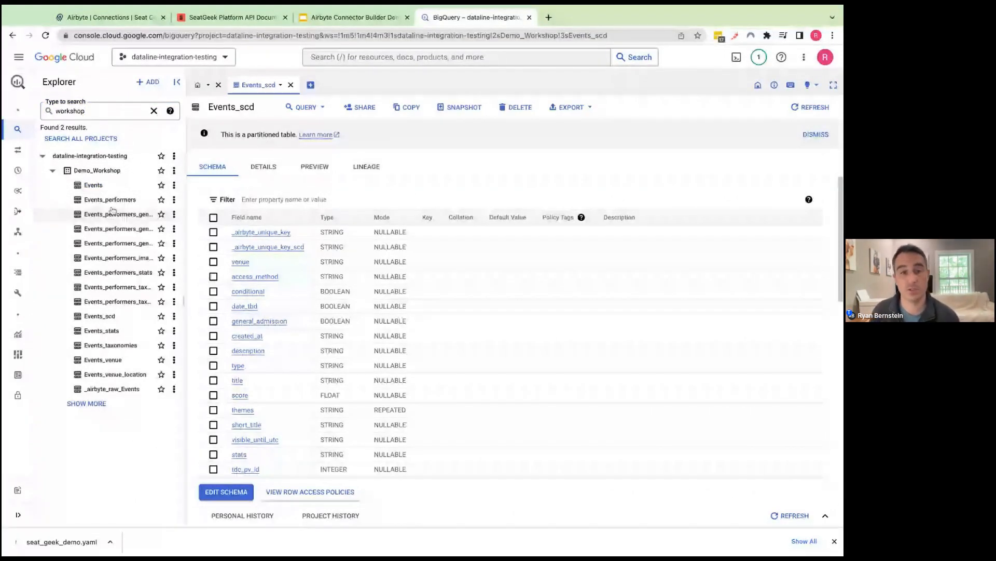
# - Open the Events table, glance at its preview and examine the full list of fields in its schema
pyautogui.click(93, 185)
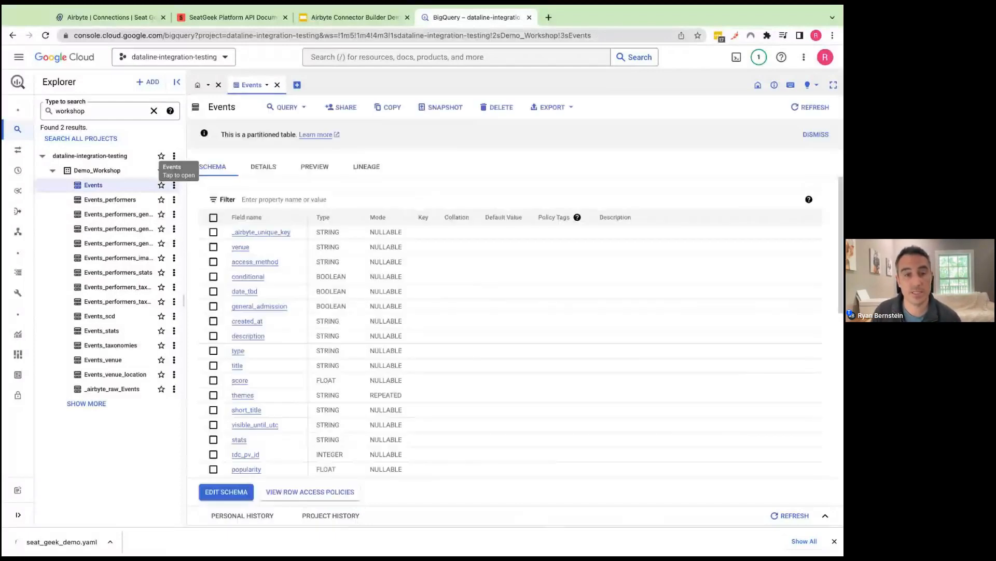
pyautogui.click(322, 167)
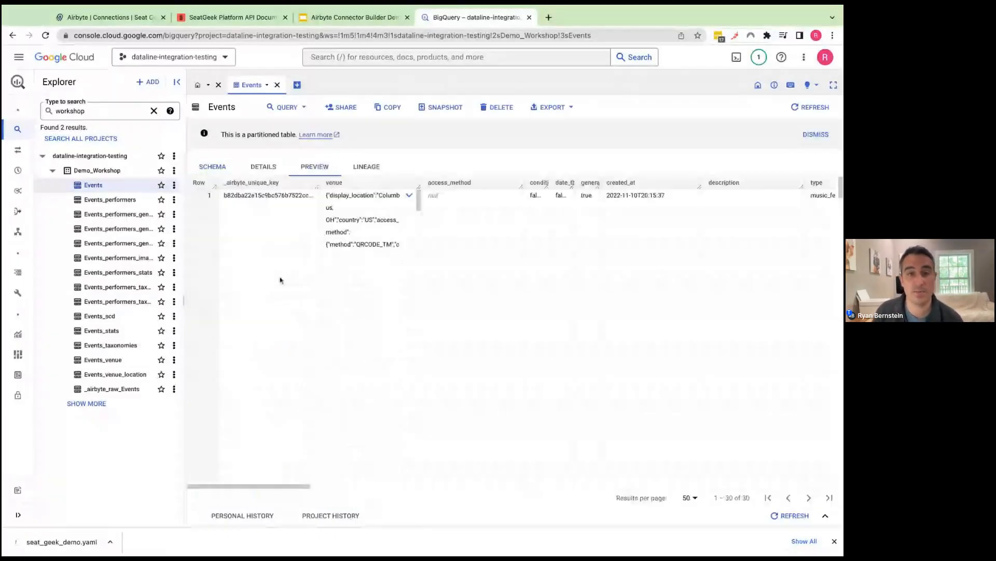
pyautogui.click(205, 166)
pyautogui.scroll(-5, 298, 370)
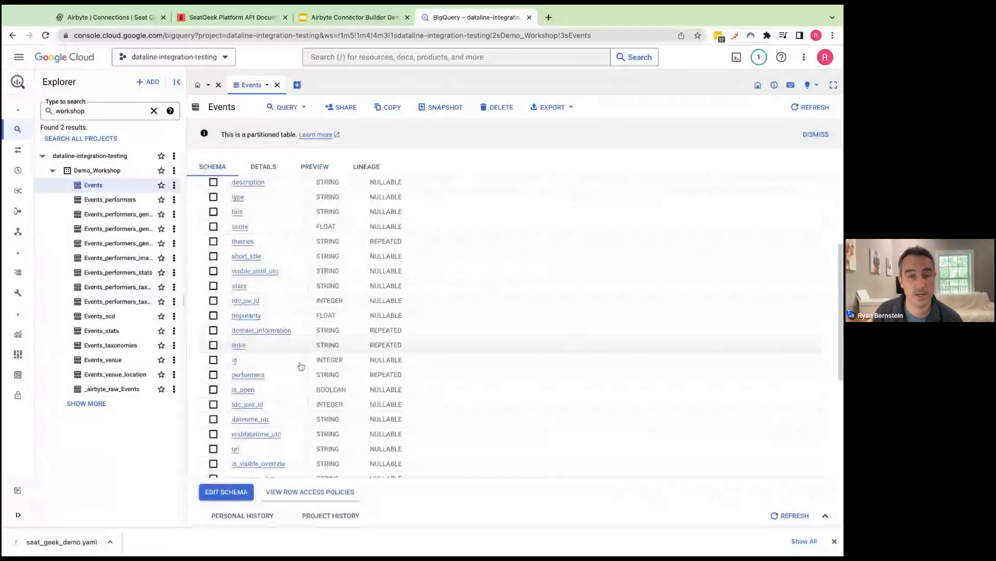
pyautogui.scroll(-4, 301, 366)
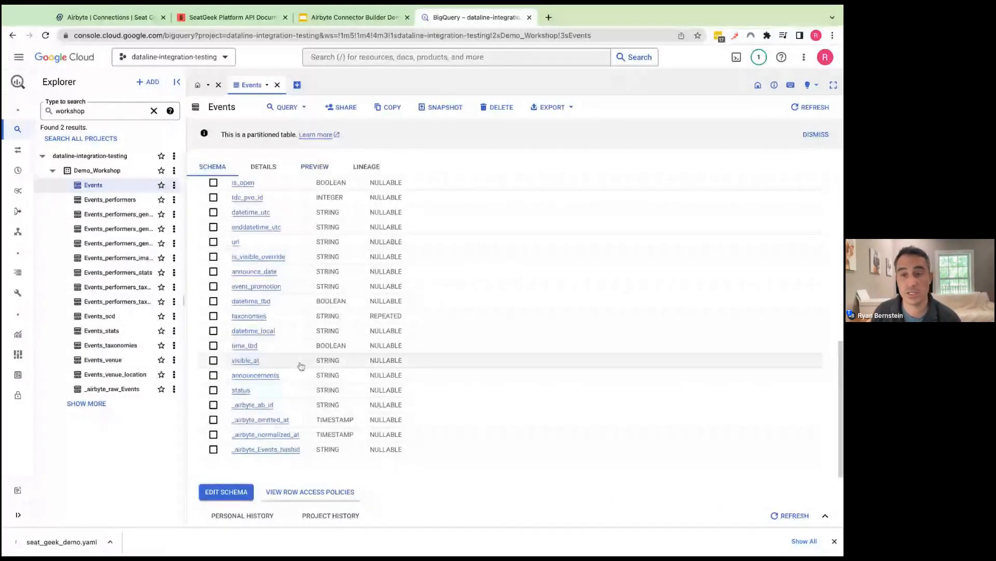
pyautogui.scroll(9, 301, 366)
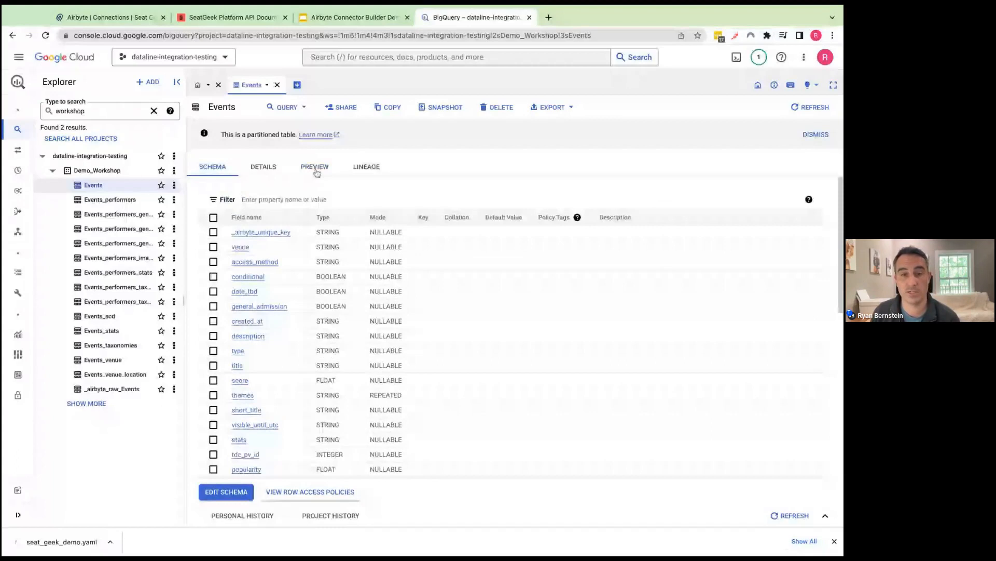
# - Preview the Events table's rows and highlight the first event's title
pyautogui.click(315, 167)
pyautogui.hscroll(10, 386, 325)
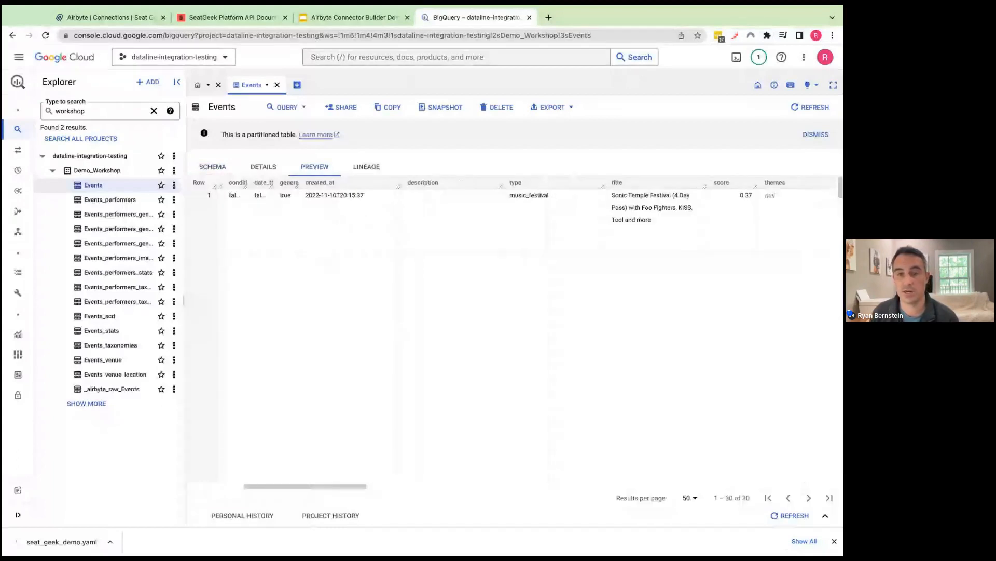
pyautogui.tripleClick(584, 197)
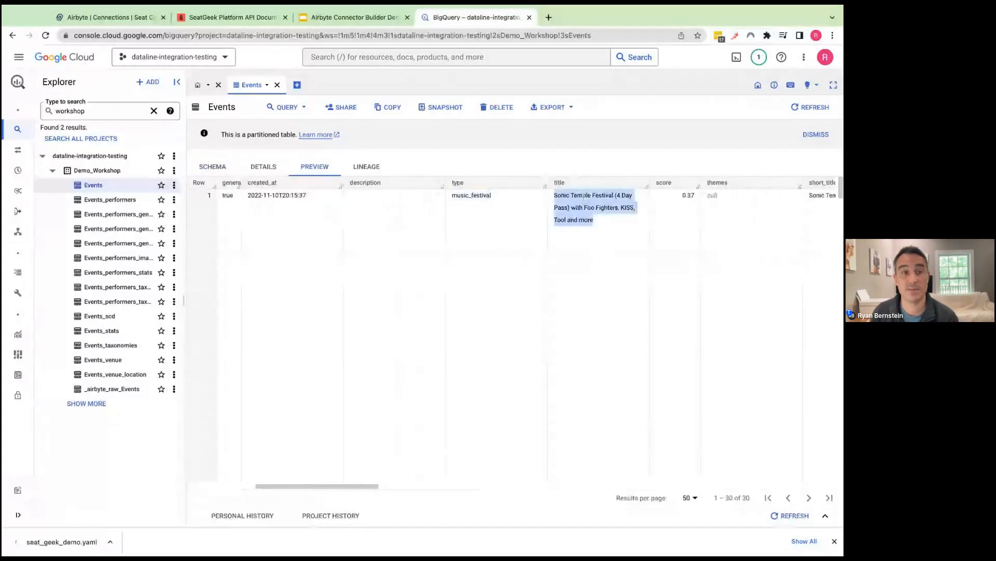
# - Switch to Airbyte, open the Seat Geek Demo draft in the Builder and try to change it from YAML to UI mode
pyautogui.click(143, 23)
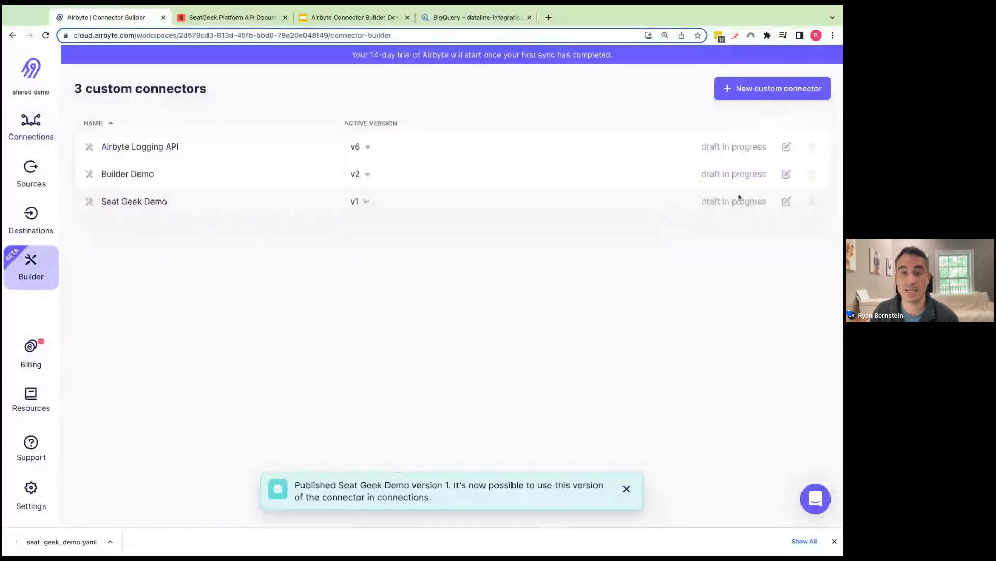
pyautogui.click(786, 203)
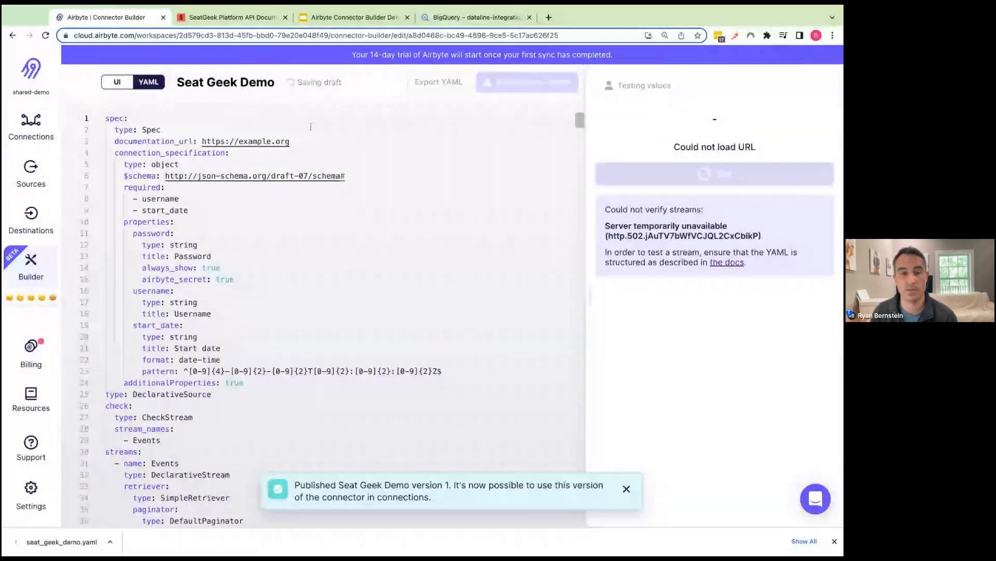
pyautogui.click(117, 83)
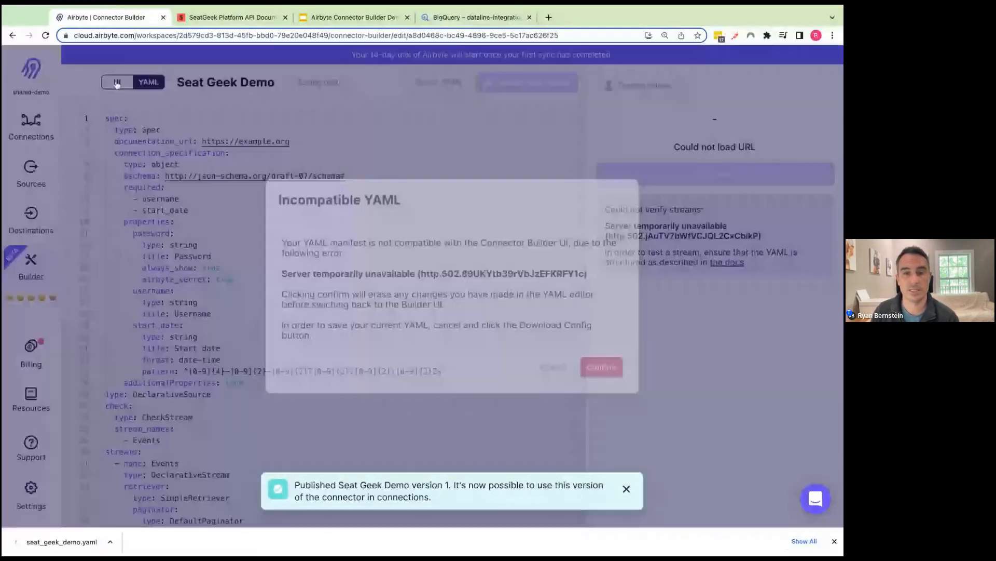
pyautogui.click(553, 367)
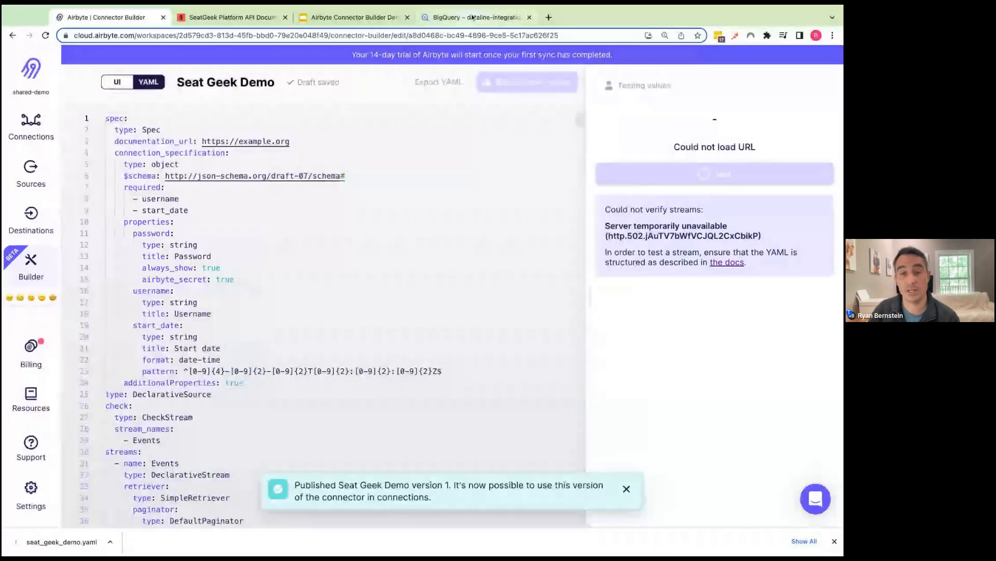
# - Switch to BigQuery, view the Events preview across to the stats column and widen the Explorer pane to show full table names
pyautogui.click(473, 17)
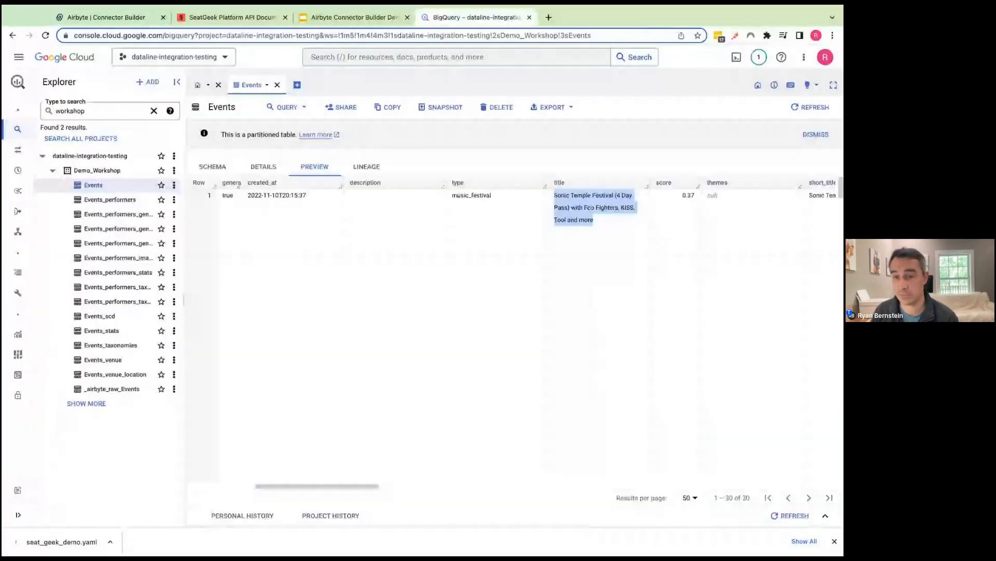
pyautogui.hscroll(5, 584, 223)
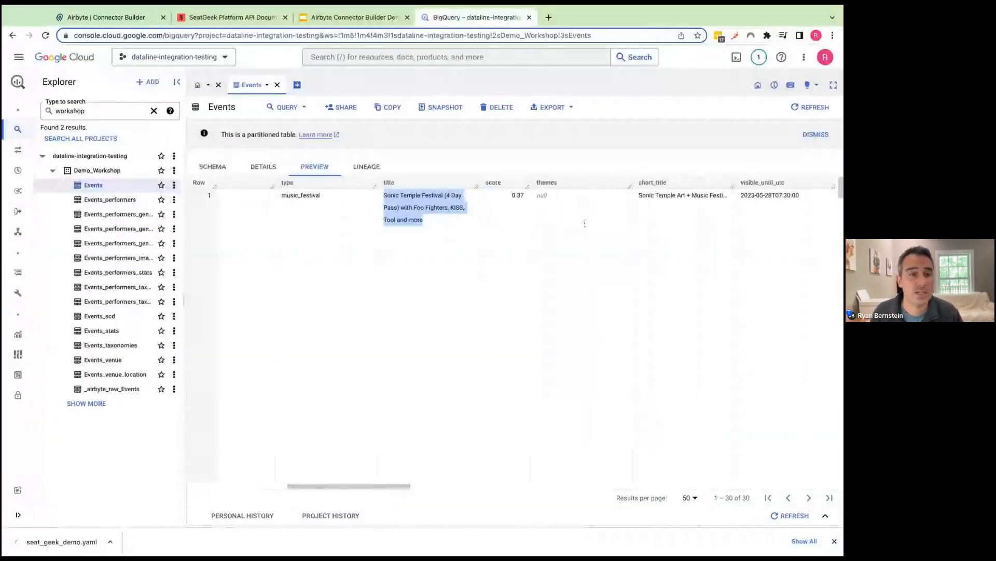
pyautogui.hscroll(1, 585, 224)
pyautogui.hscroll(3, 585, 223)
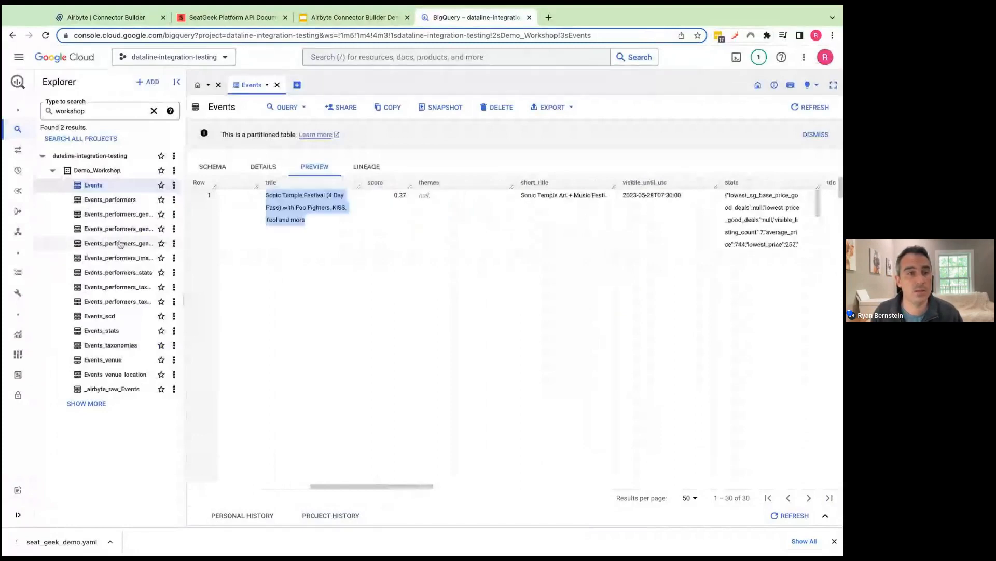
pyautogui.moveTo(185, 173); pyautogui.dragTo(369, 173)
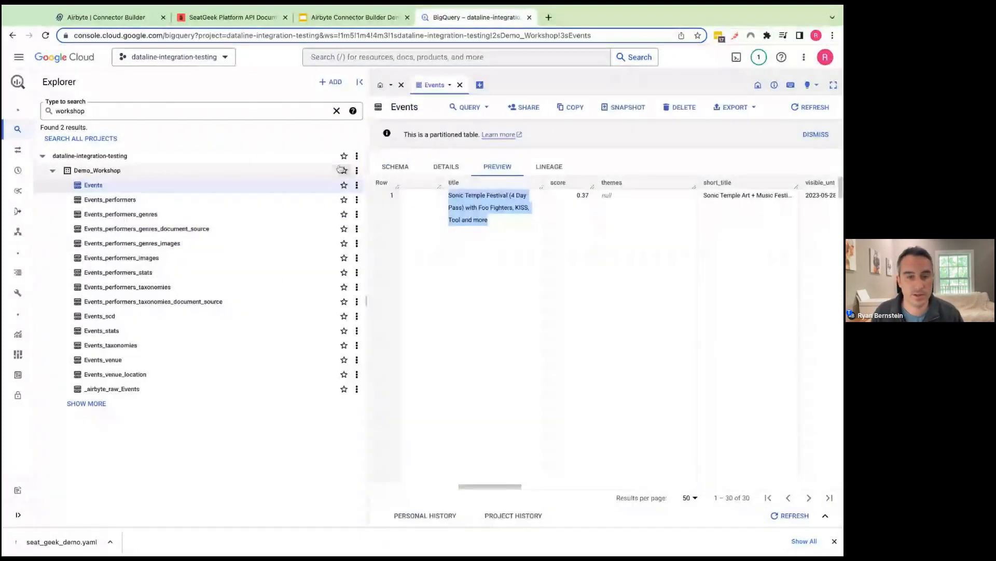
# - Switch to Airbyte and open the Seat Geek Demo → BigQuery Demo connection from the connections list
pyautogui.click(106, 17)
pyautogui.click(42, 131)
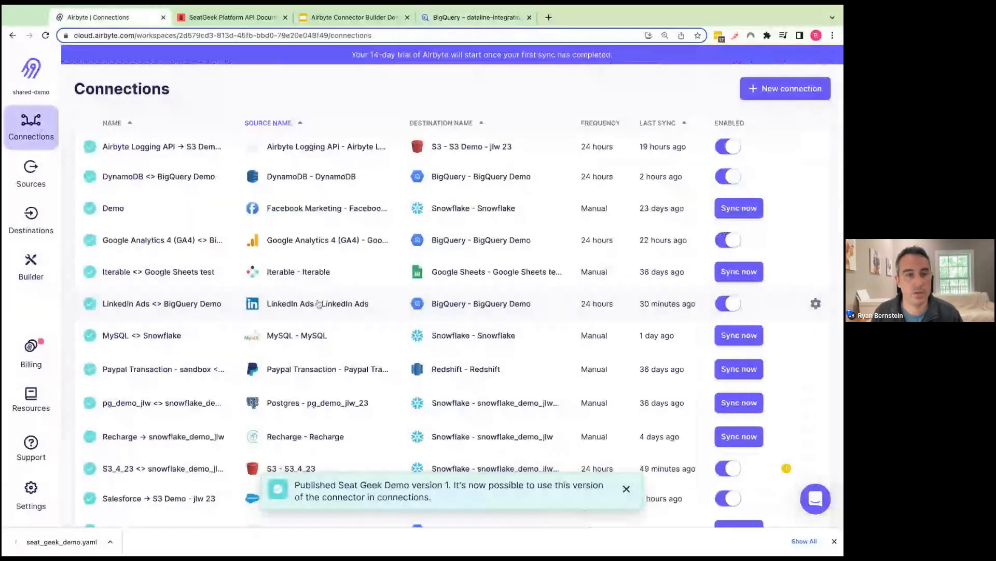
pyautogui.scroll(-3, 319, 304)
pyautogui.scroll(-2, 318, 304)
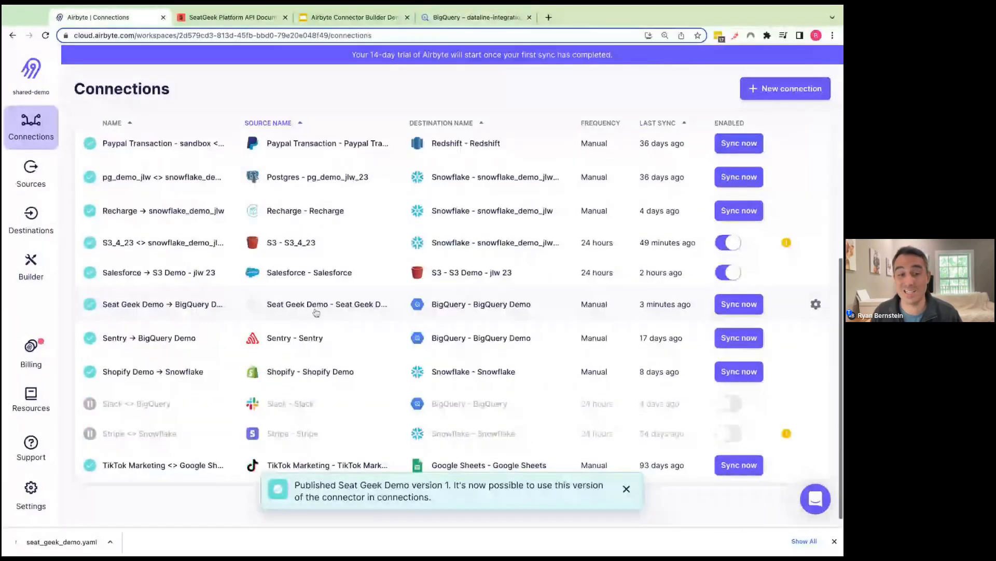
pyautogui.click(316, 310)
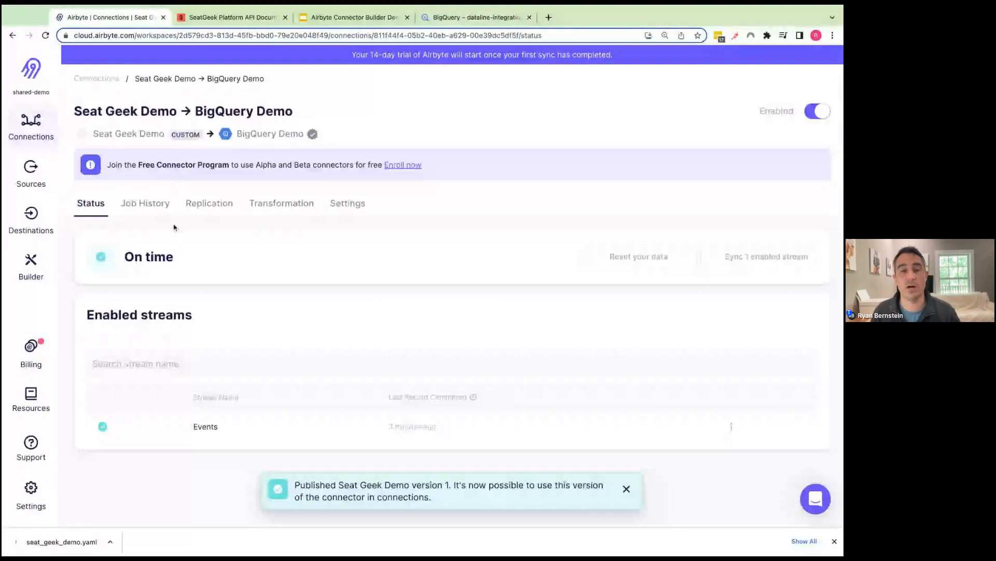
# - Open the Events stream's field details in the connection's replication settings and examine the nested stats fields
pyautogui.click(209, 203)
pyautogui.scroll(-3, 285, 367)
pyautogui.click(271, 410)
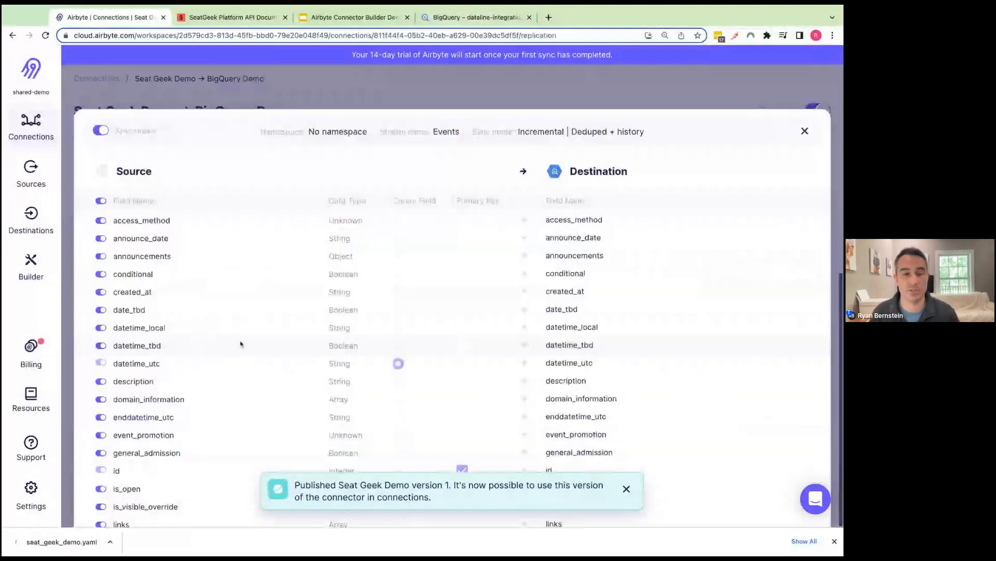
pyautogui.scroll(-5, 240, 343)
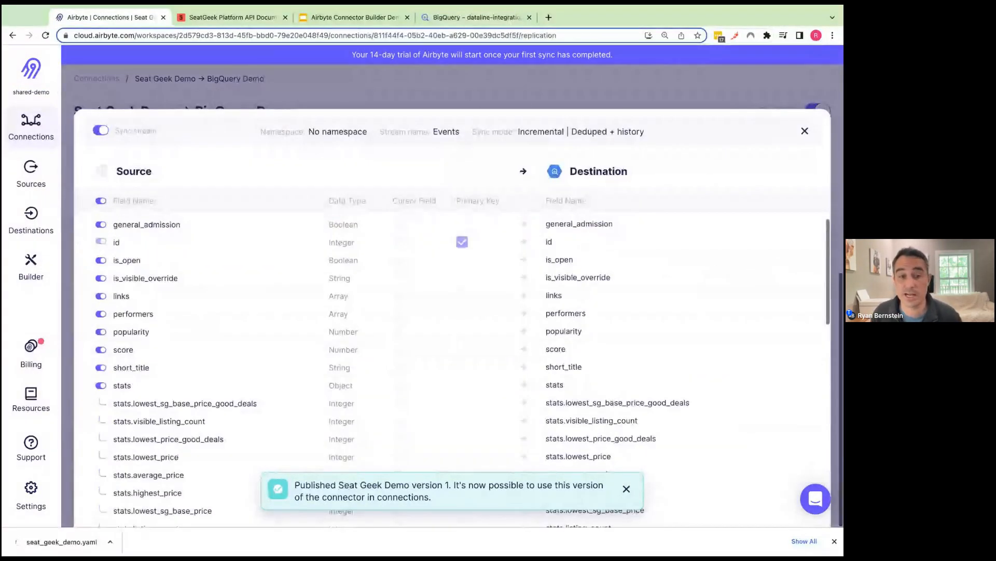
pyautogui.scroll(-1, 146, 363)
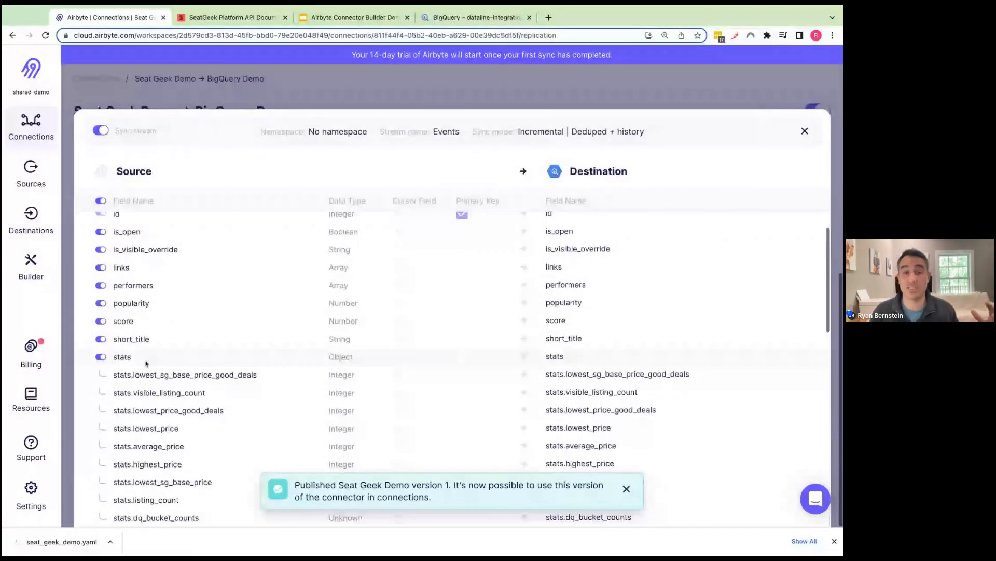
pyautogui.scroll(-1, 145, 364)
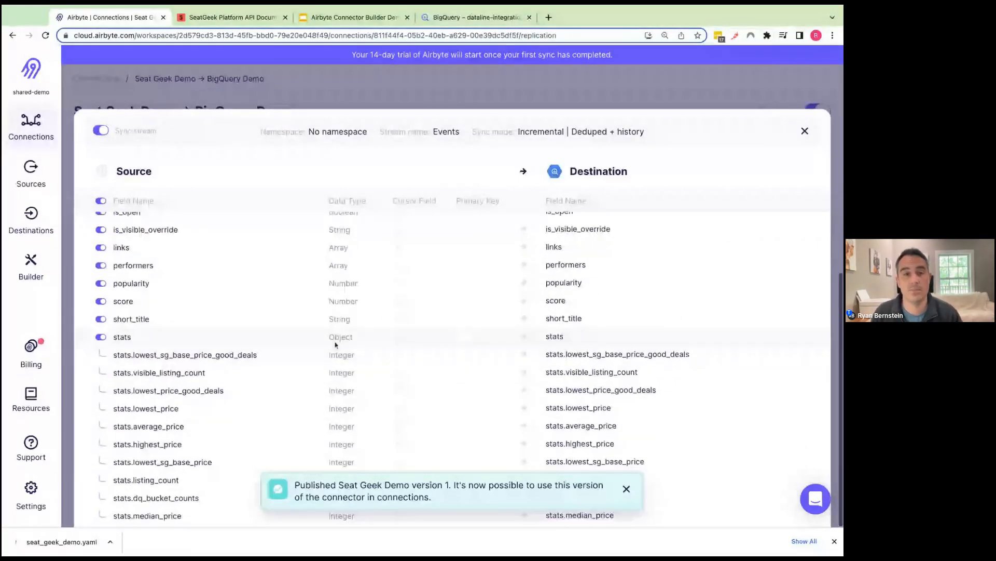
pyautogui.scroll(-3, 239, 410)
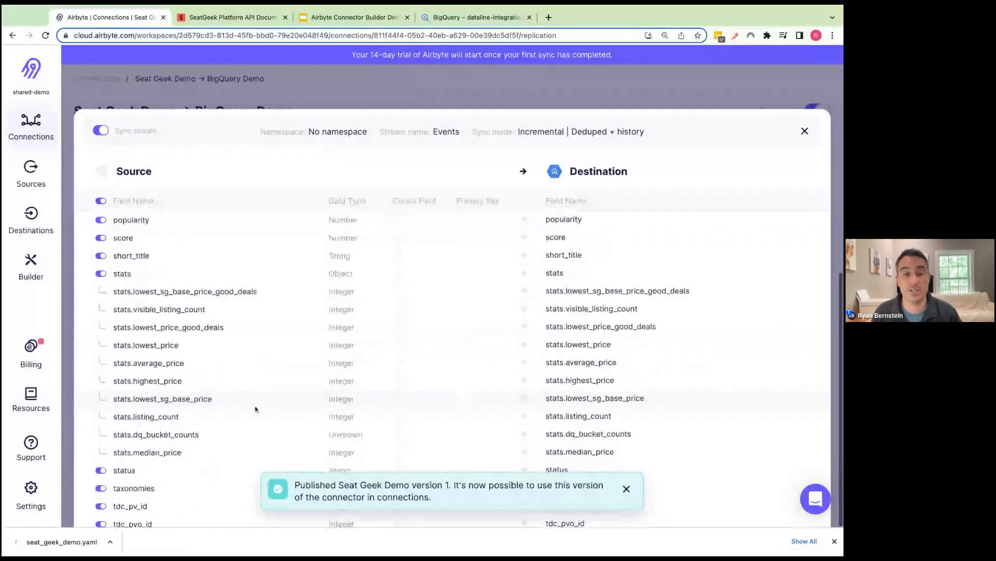
# - Switch to BigQuery and view the schema of the Events_stats table
pyautogui.click(473, 19)
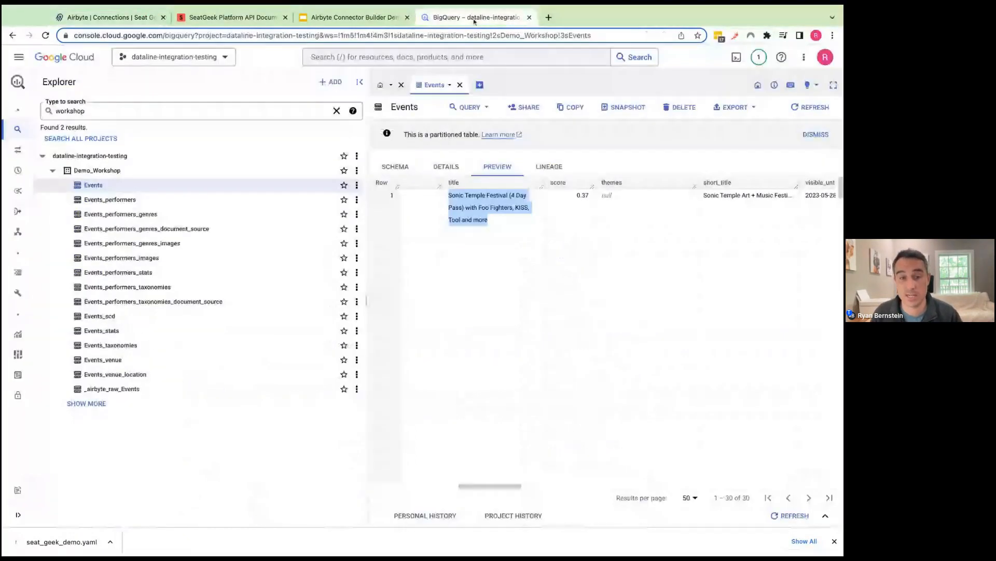
pyautogui.click(106, 331)
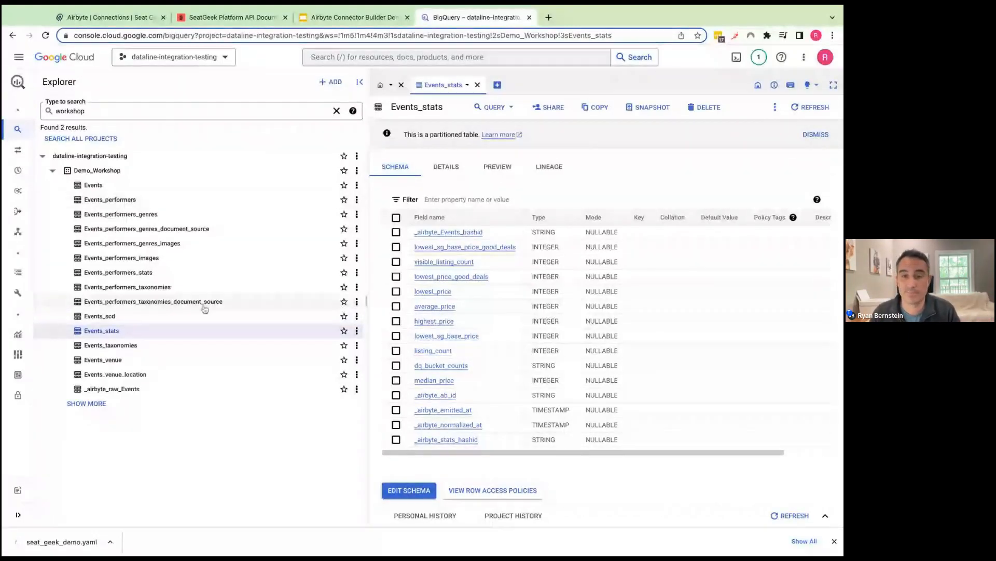
# - Preview the Events table's rows again and examine the columns across to performers
pyautogui.click(178, 188)
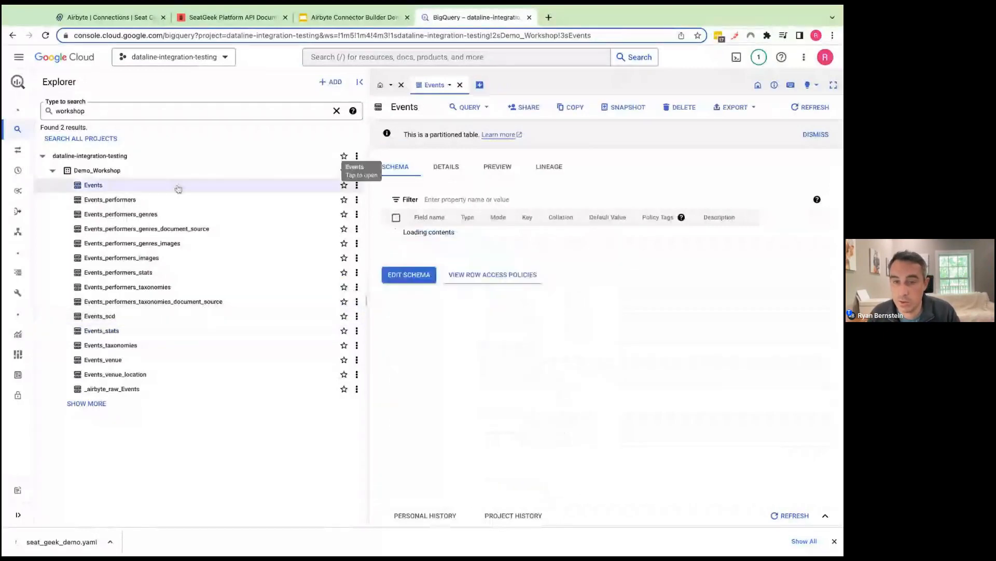
pyautogui.click(499, 167)
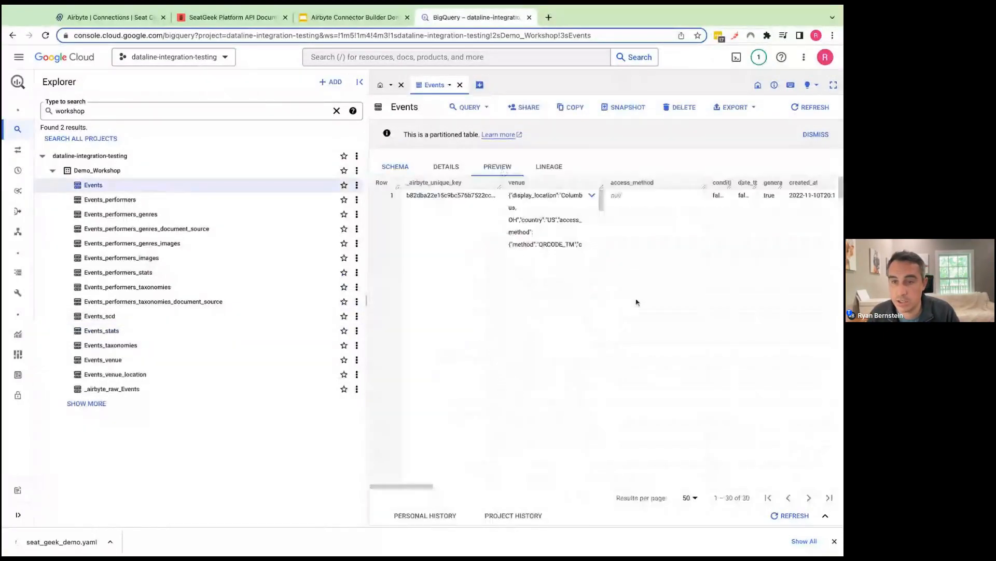
pyautogui.hscroll(5, 637, 302)
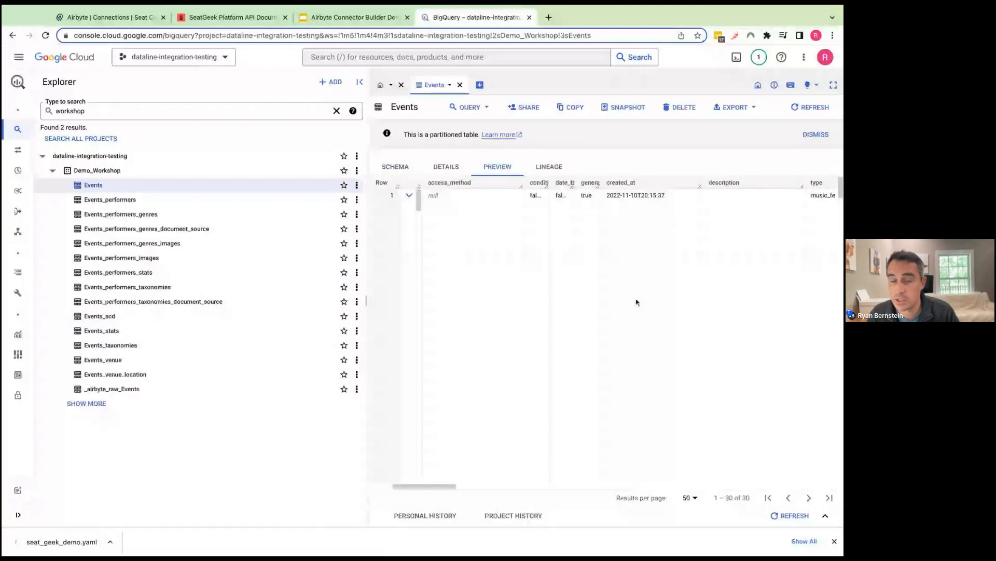
pyautogui.hscroll(5, 637, 302)
pyautogui.hscroll(5, 638, 302)
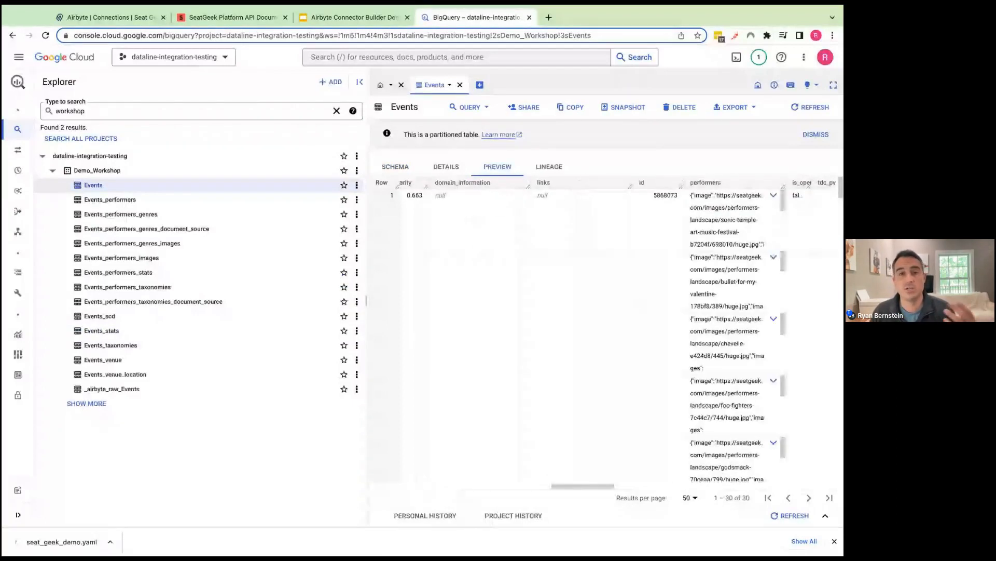
# - Switch from the Events table preview to Airbyte Cloud and view the list of all connections
pyautogui.hscroll(3, 606, 332)
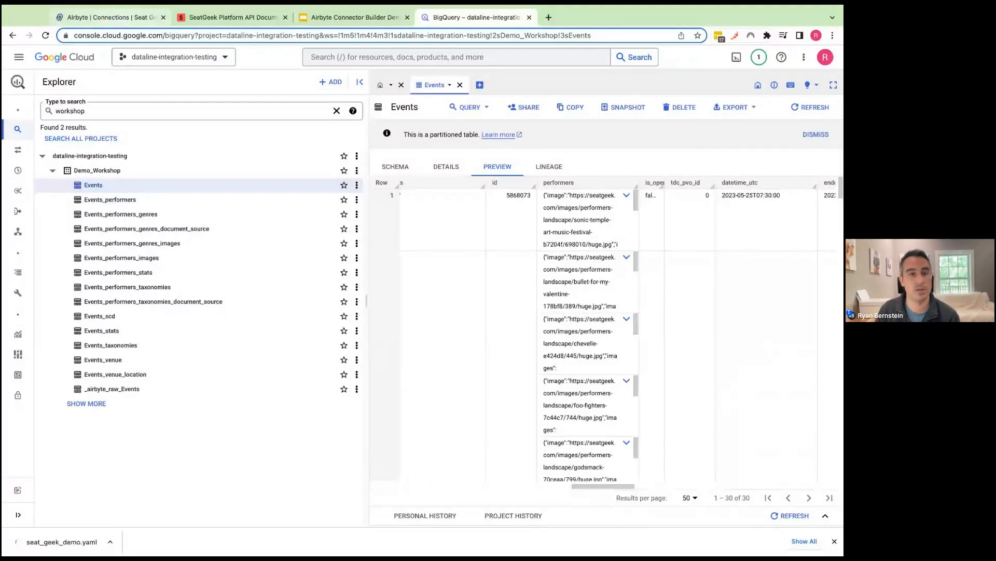
pyautogui.click(108, 18)
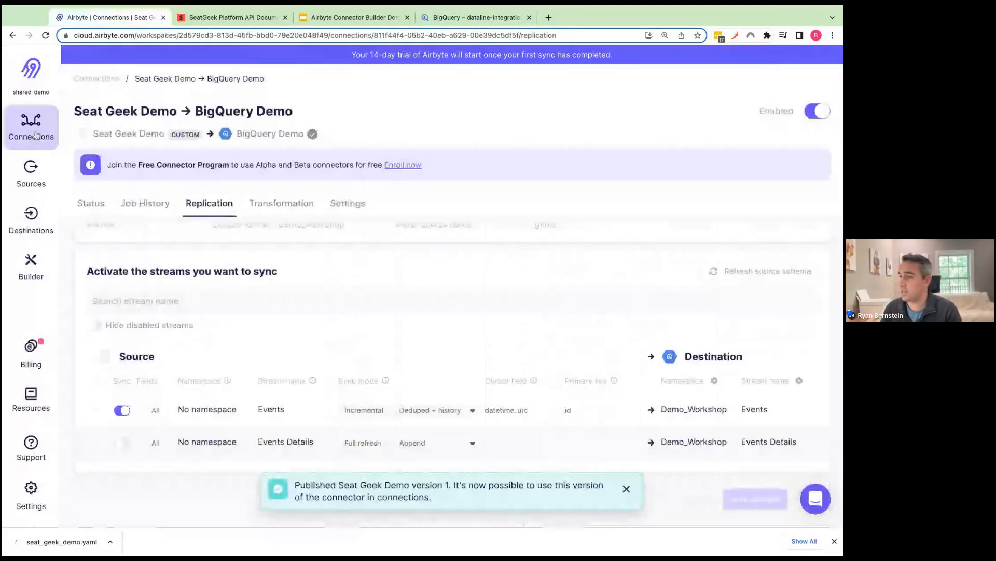
pyautogui.click(35, 135)
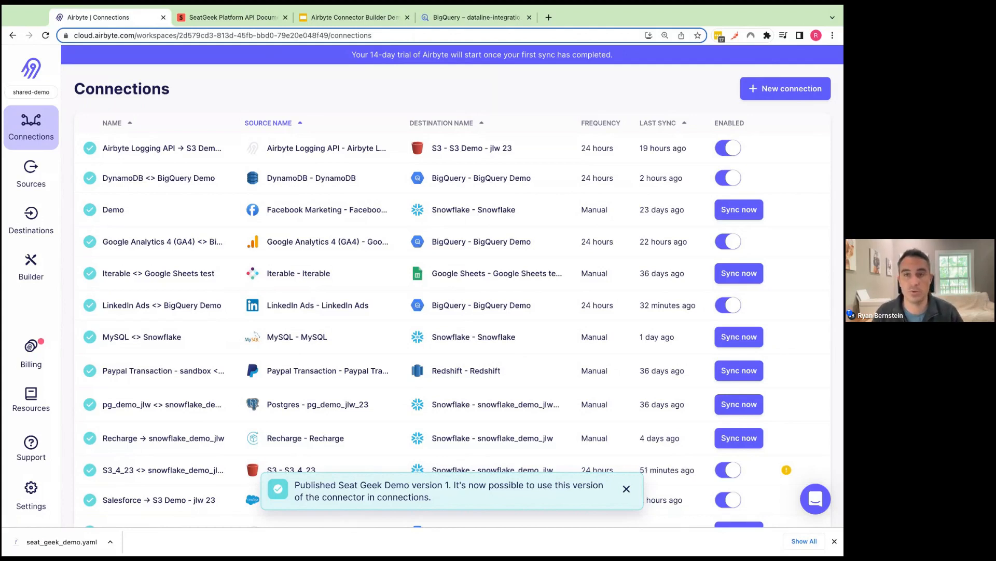
# - Open the local Airbyte instance at localhost:8000 in a new tab and open the Harvestr custom connector in the Builder
pyautogui.click(548, 17)
pyautogui.write('l')
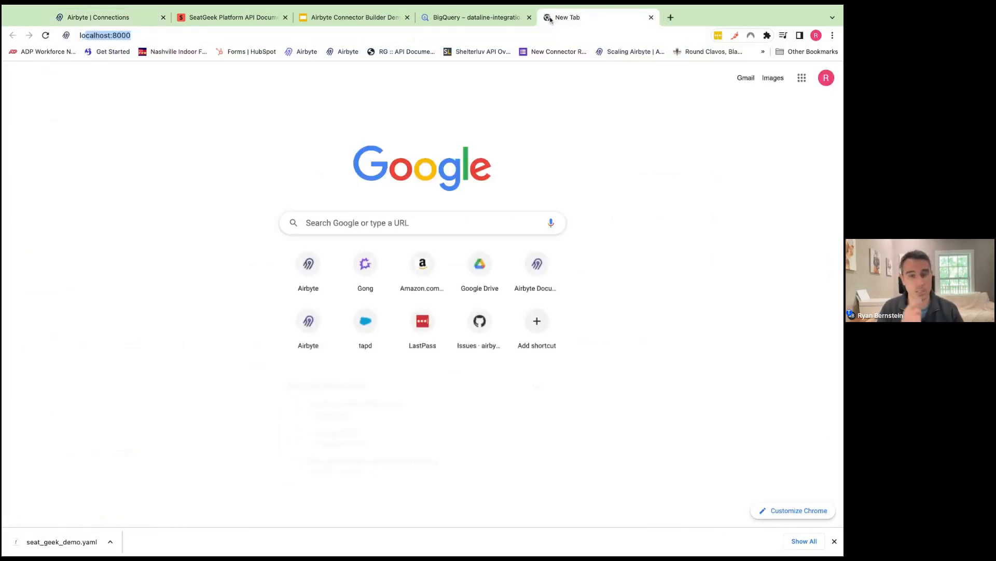
pyautogui.press('Return')
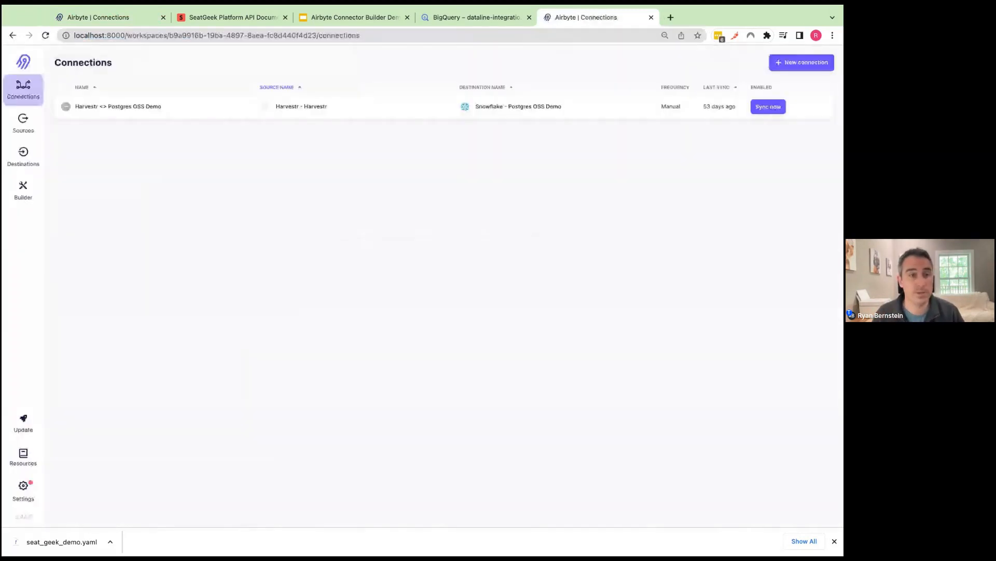
pyautogui.click(23, 190)
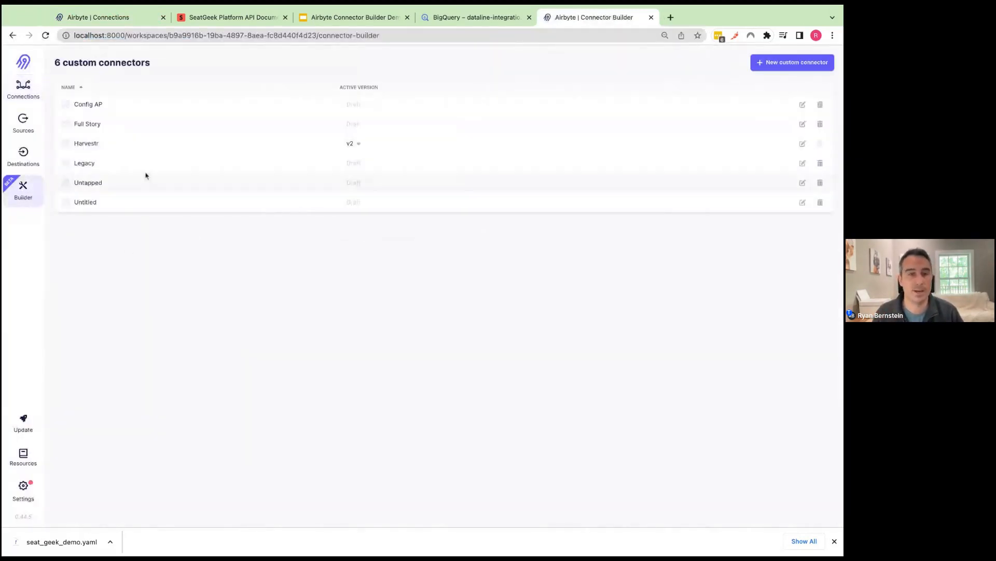
pyautogui.click(803, 145)
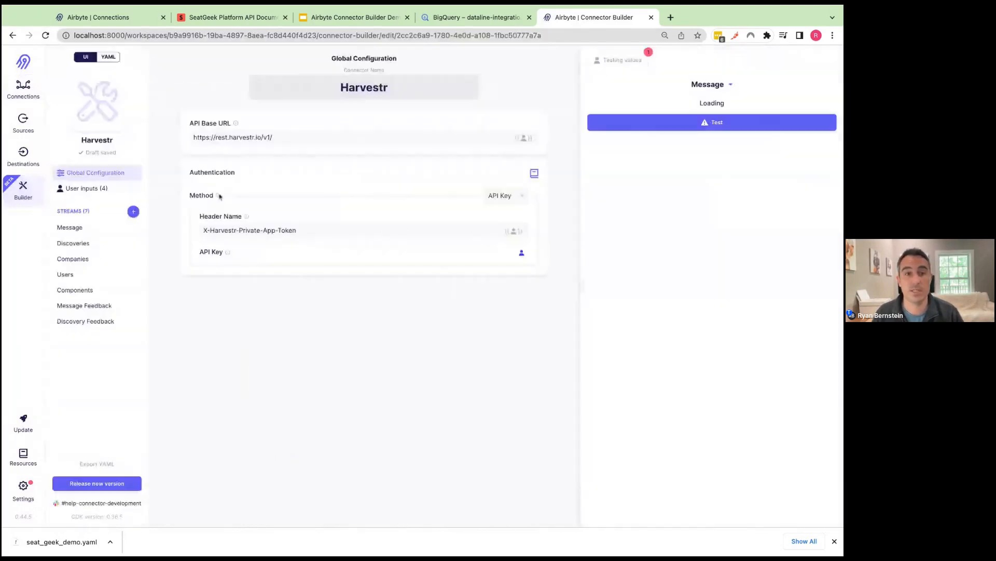